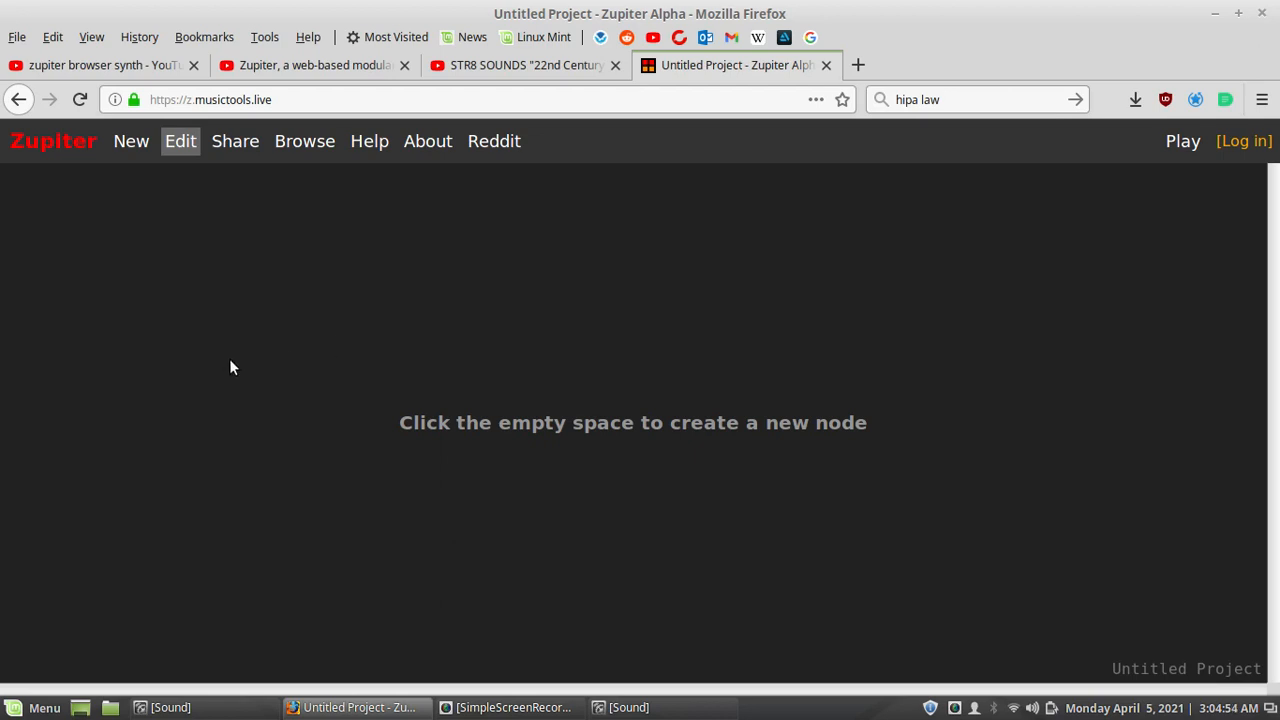
Step: Create an AudioOut node and place it in the upper-right area of the canvas
click(265, 270)
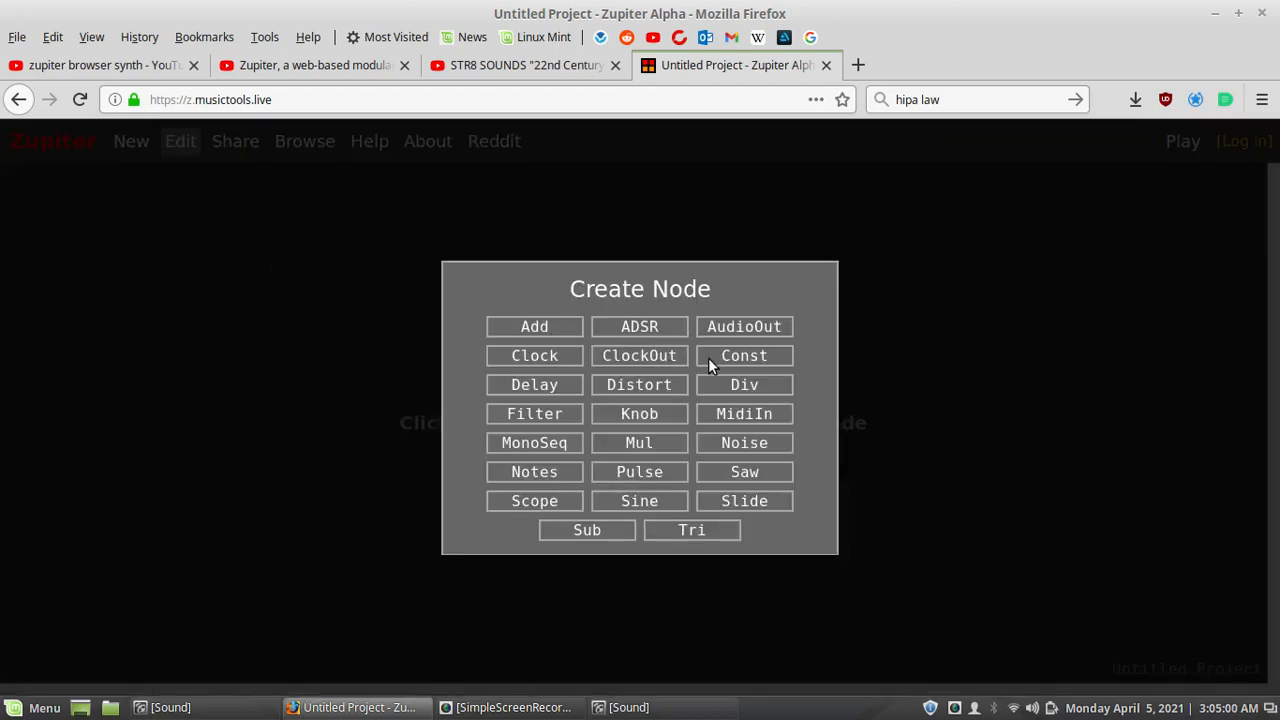
click(740, 328)
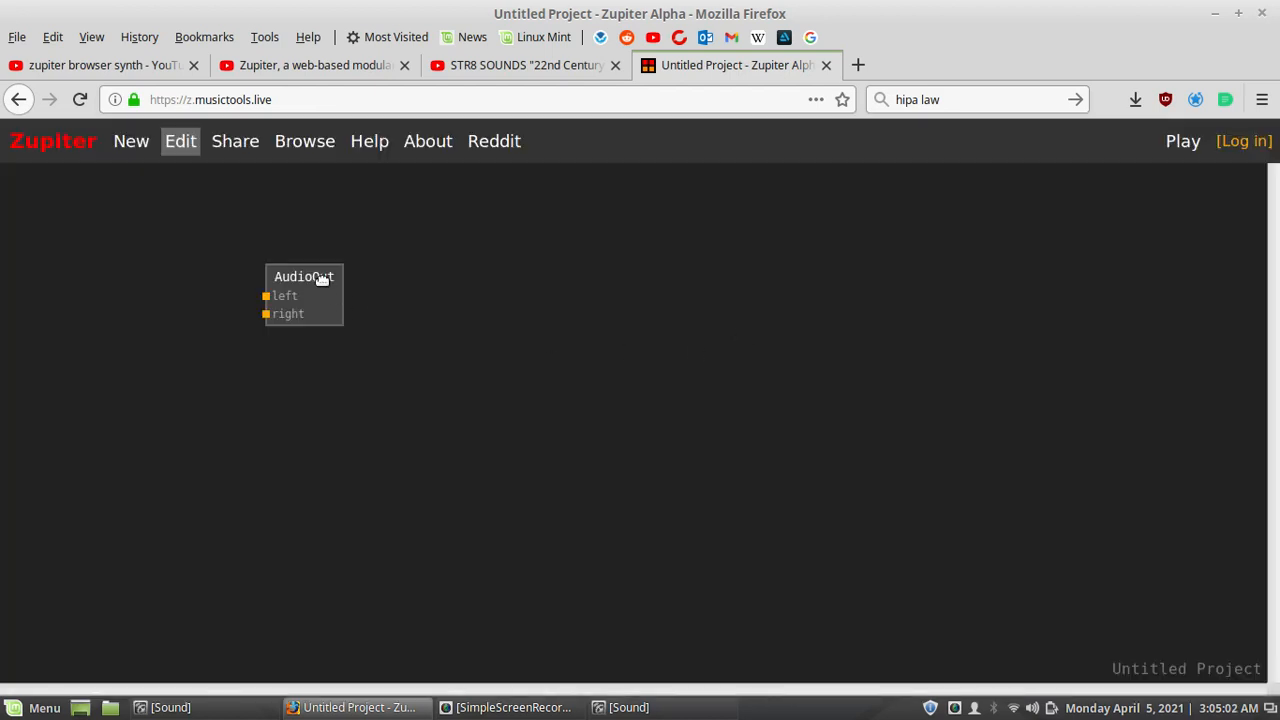
drag(322, 279, 1101, 227)
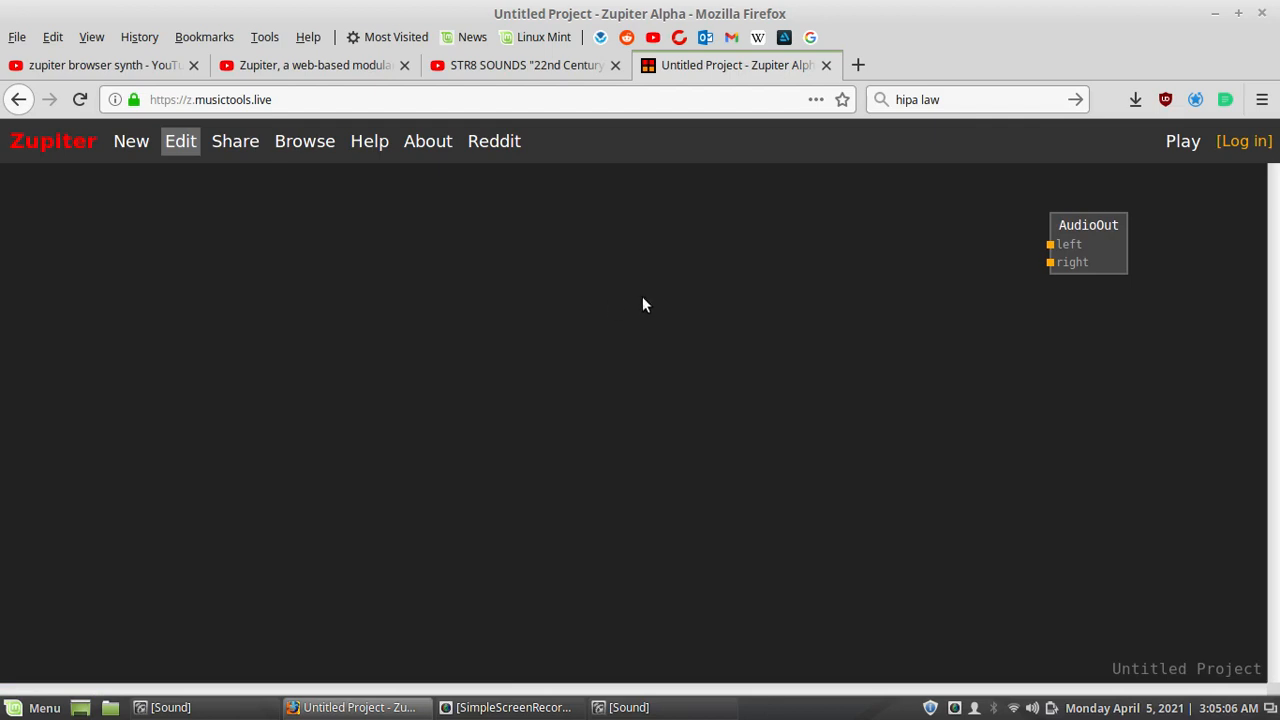
Step: Create a Mul node beside AudioOut and connect its output to both the left and right inputs
click(722, 285)
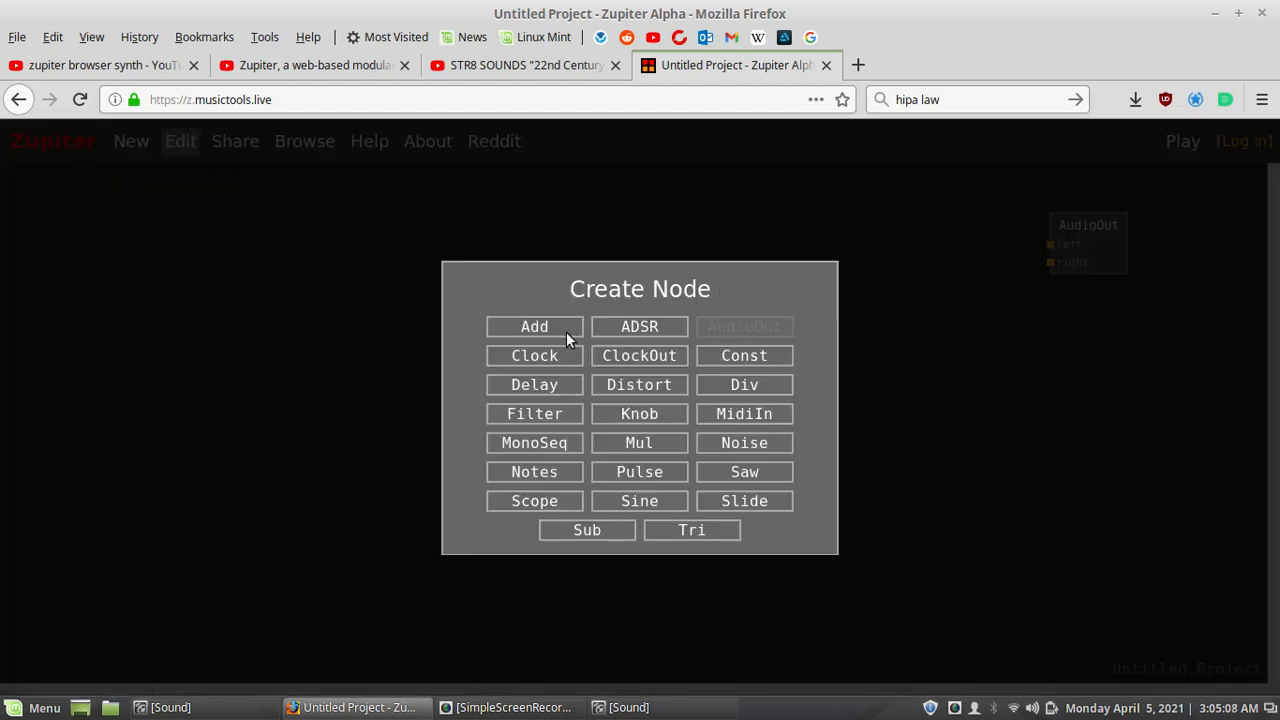
click(654, 443)
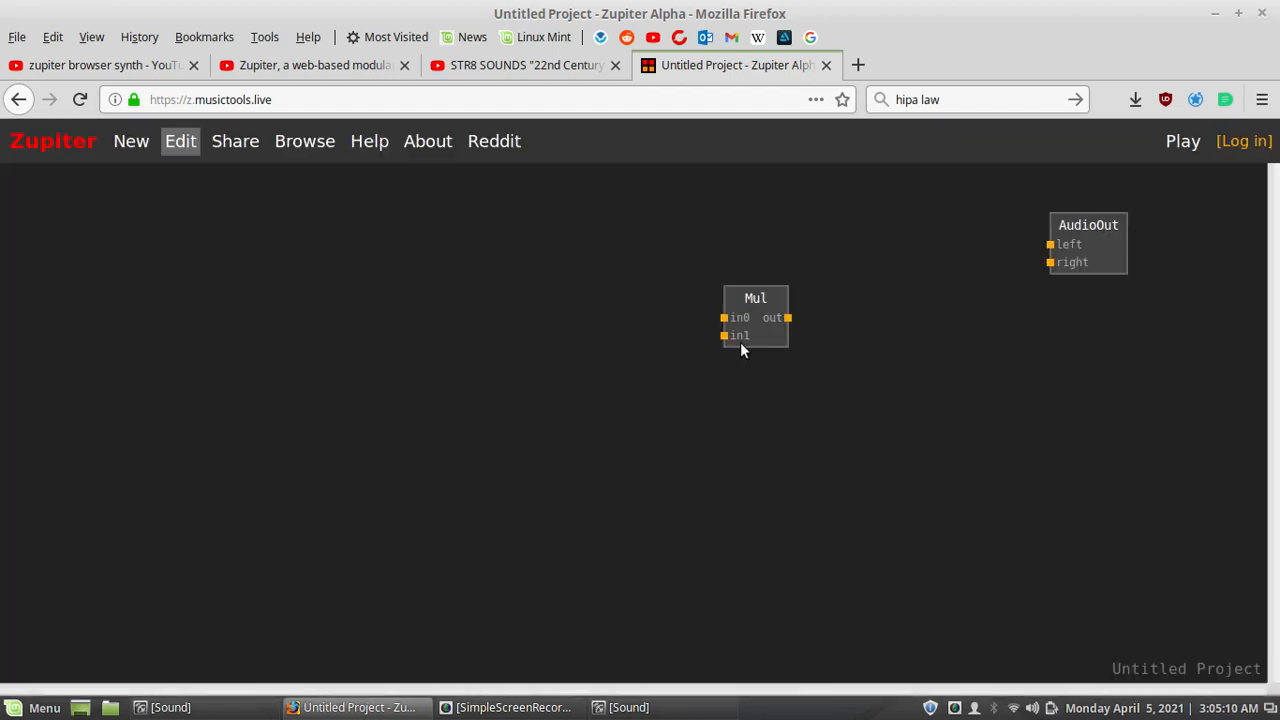
drag(764, 320, 1000, 249)
click(1053, 243)
click(1052, 262)
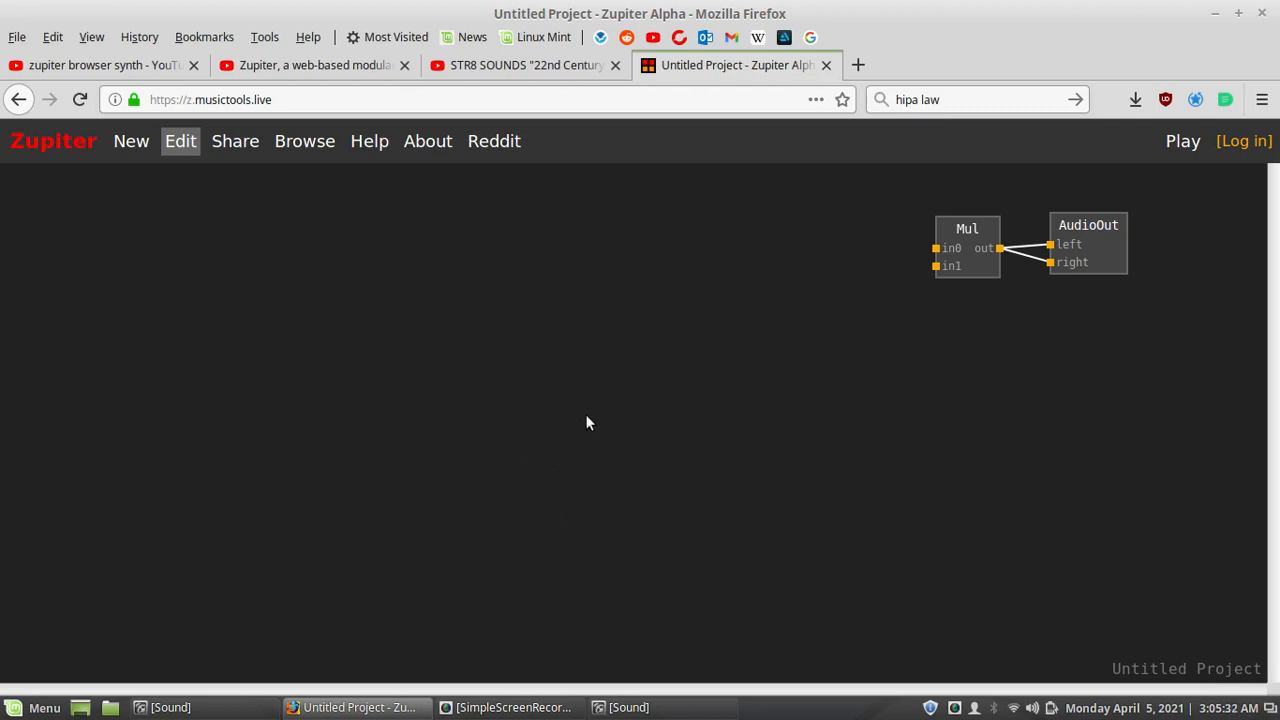
Step: Create a Knob node, connect it to Mul's in1, and arrange the two nodes close to AudioOut
click(658, 312)
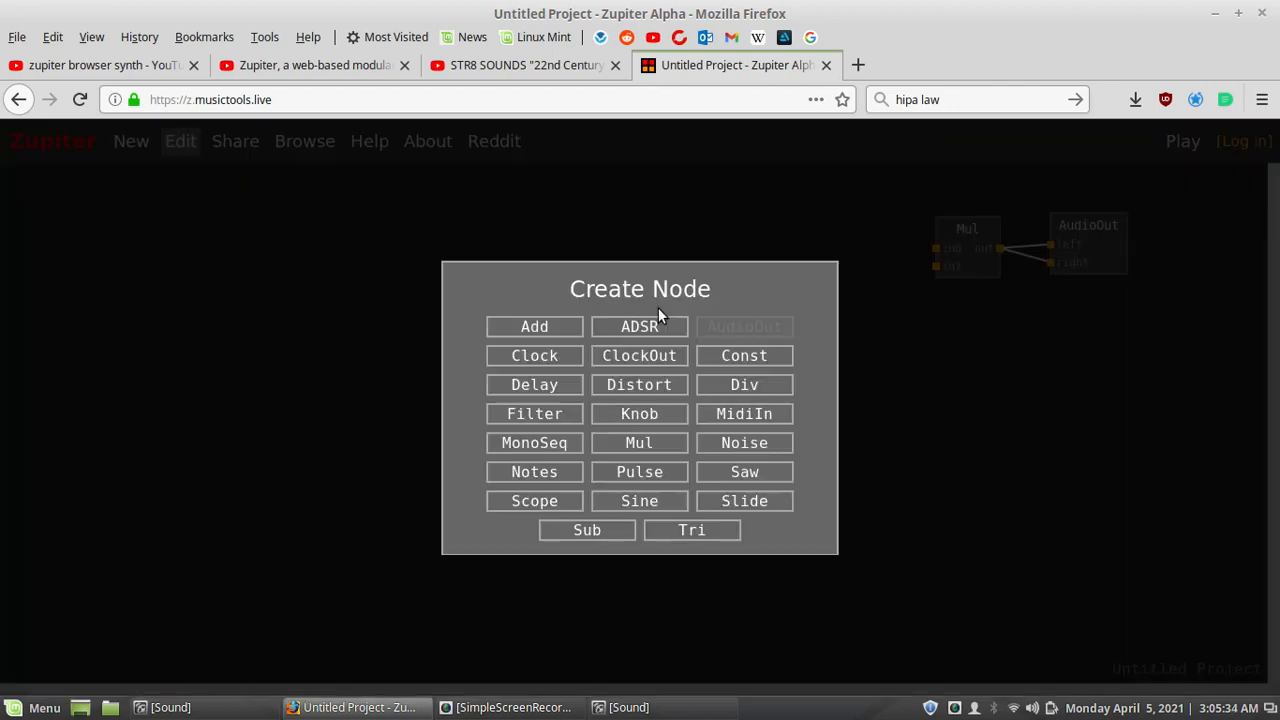
click(645, 414)
drag(677, 323, 992, 226)
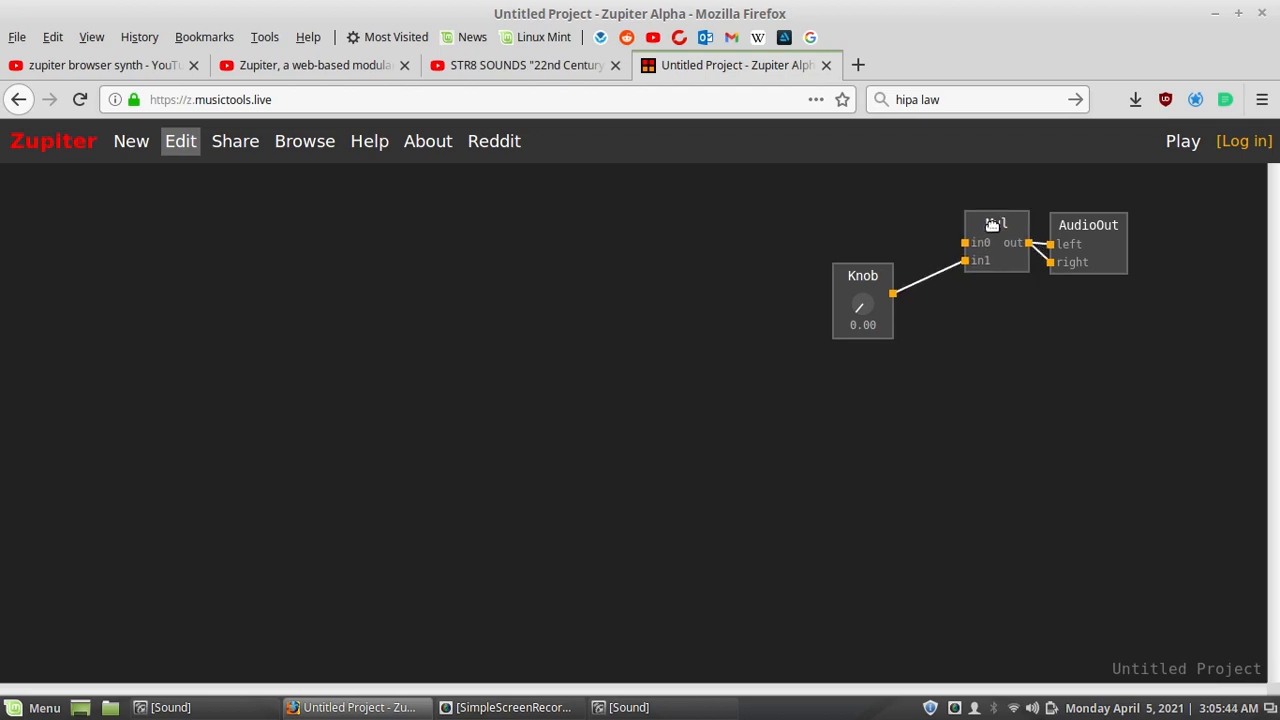
drag(852, 276, 895, 291)
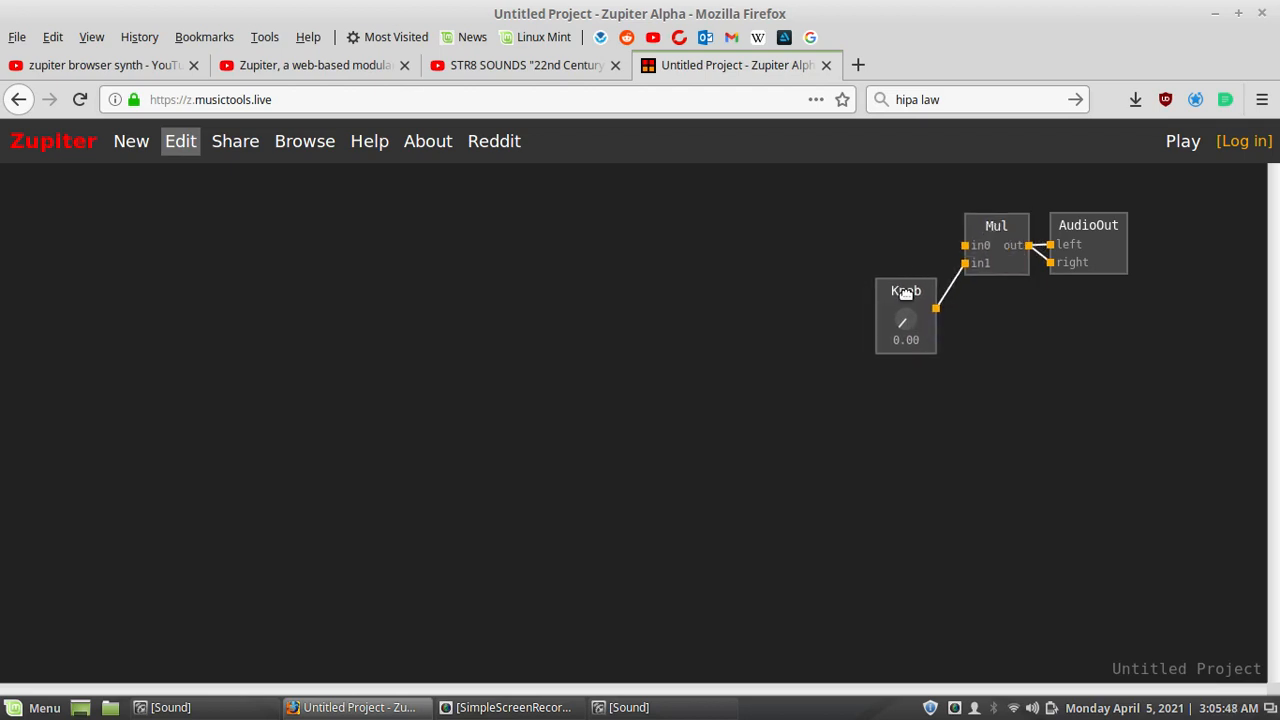
Step: Rename the Knob node as Volume
double_click(905, 292)
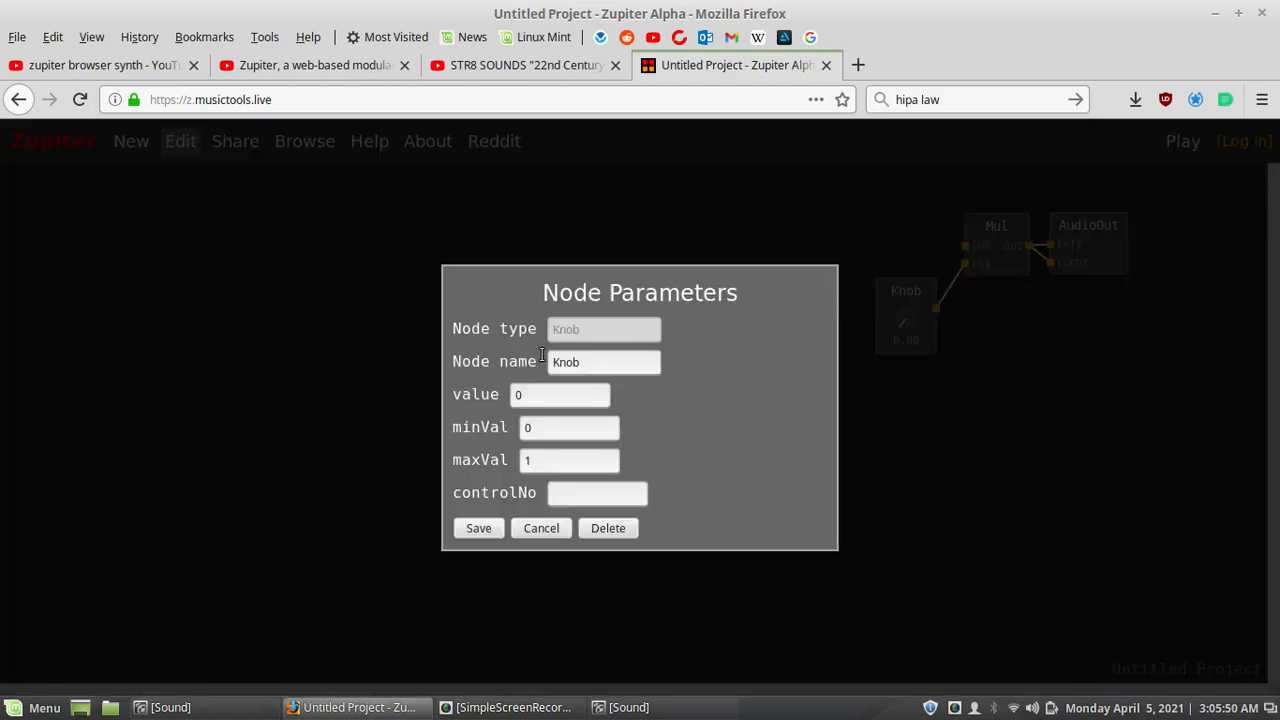
drag(593, 361, 546, 361)
text(Volume)
key(Return)
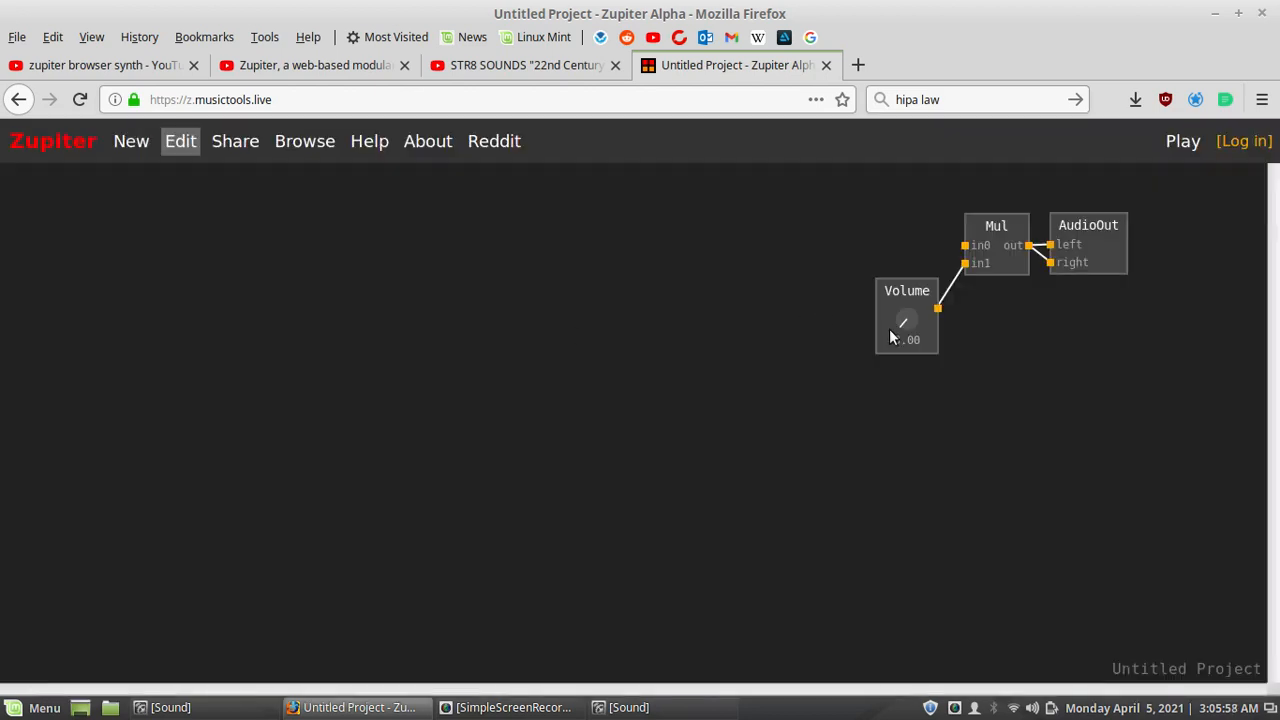
Step: Try turning the Volume knob and check its value range in the node parameters without changing them
drag(905, 322, 937, 221)
double_click(908, 291)
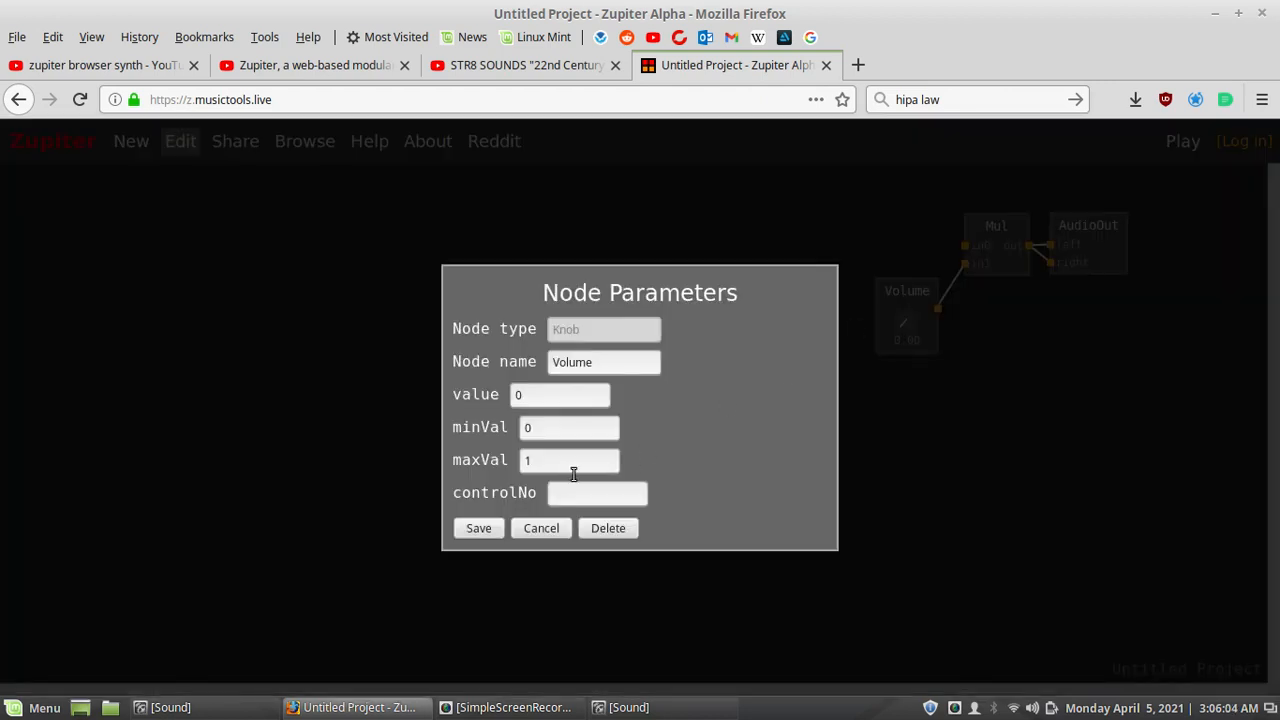
click(545, 530)
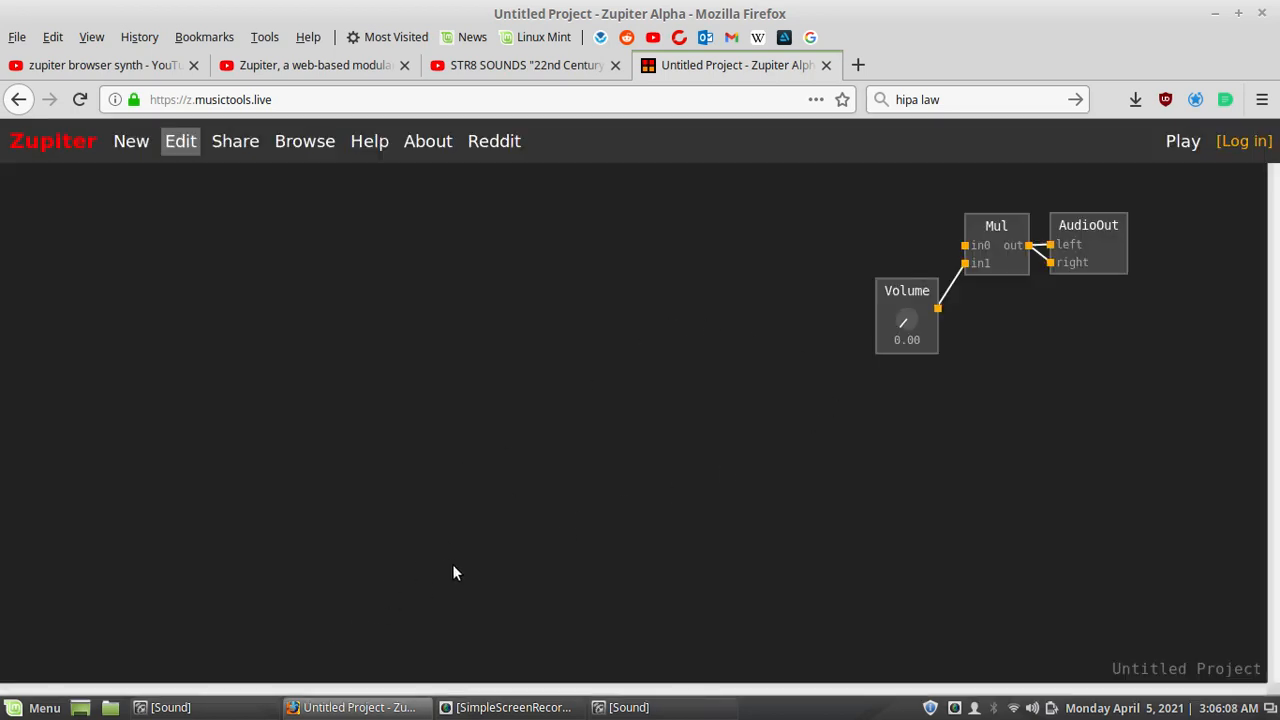
Step: Create a Noise node beside Mul and connect its output to Mul's in0
double_click(596, 339)
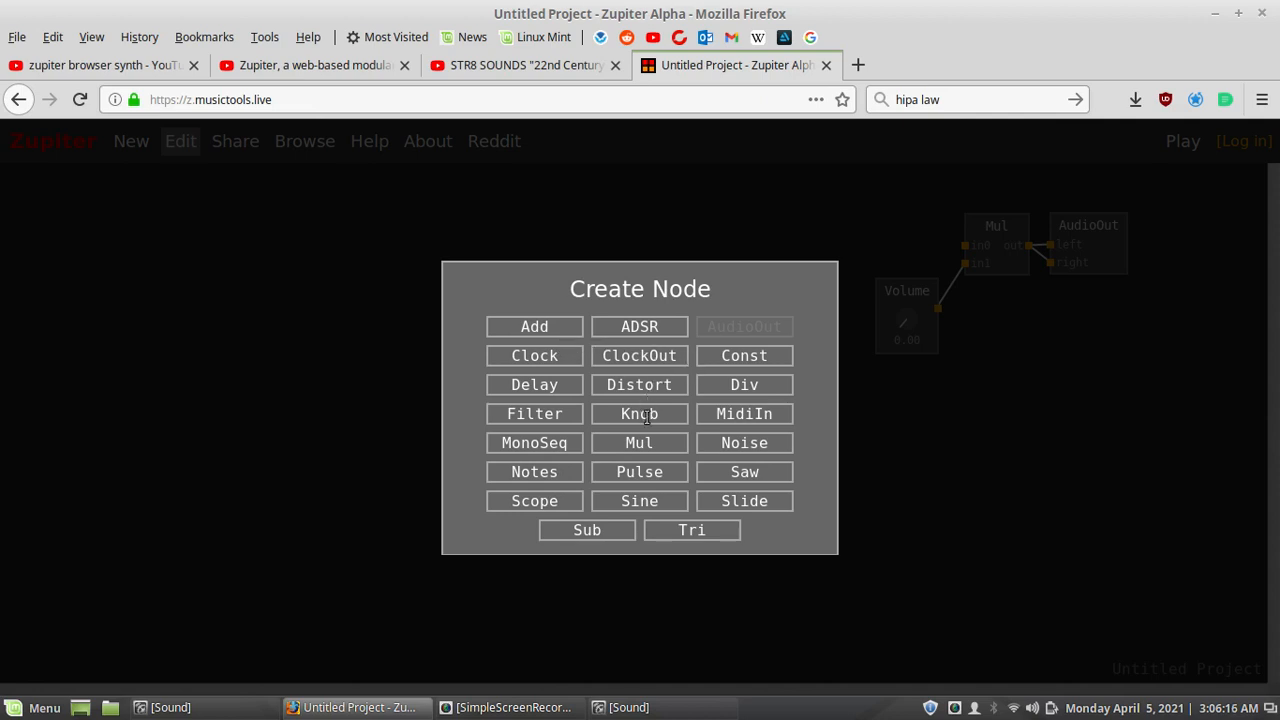
click(741, 445)
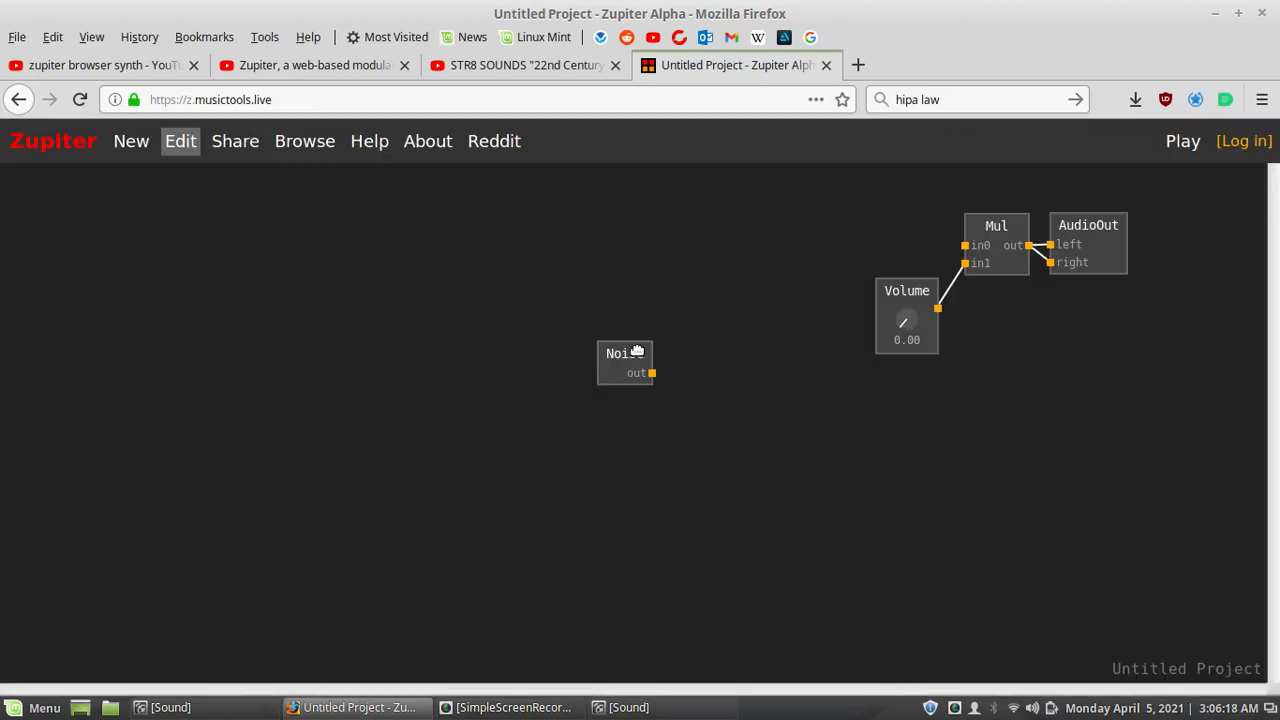
drag(637, 351, 888, 233)
click(888, 233)
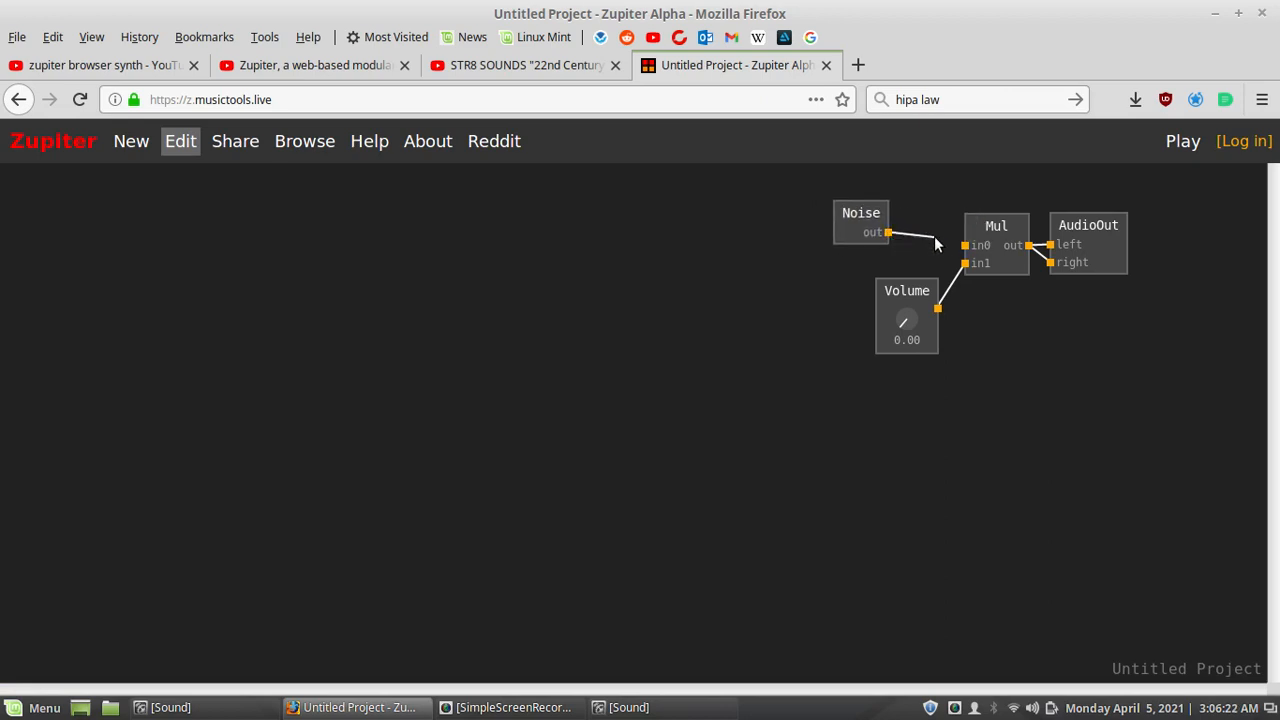
click(966, 245)
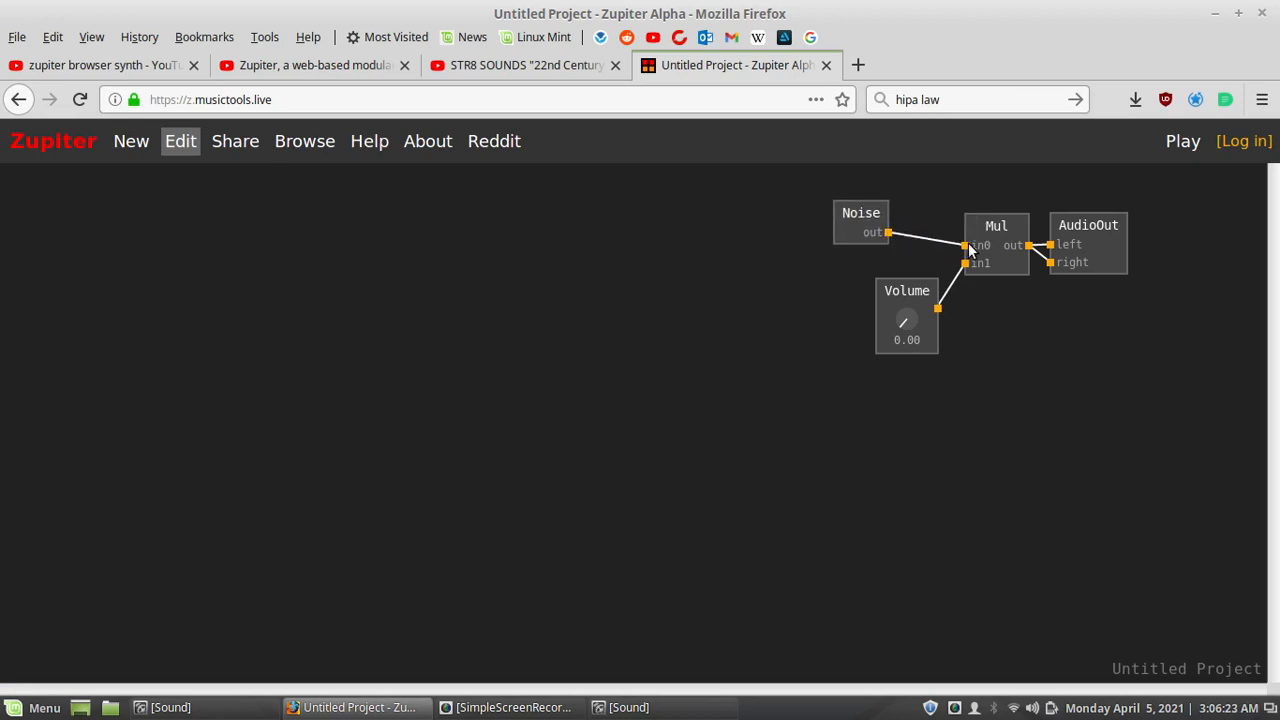
Step: Play the patch with the Volume knob raised to 0.14, then stop playback
click(1170, 145)
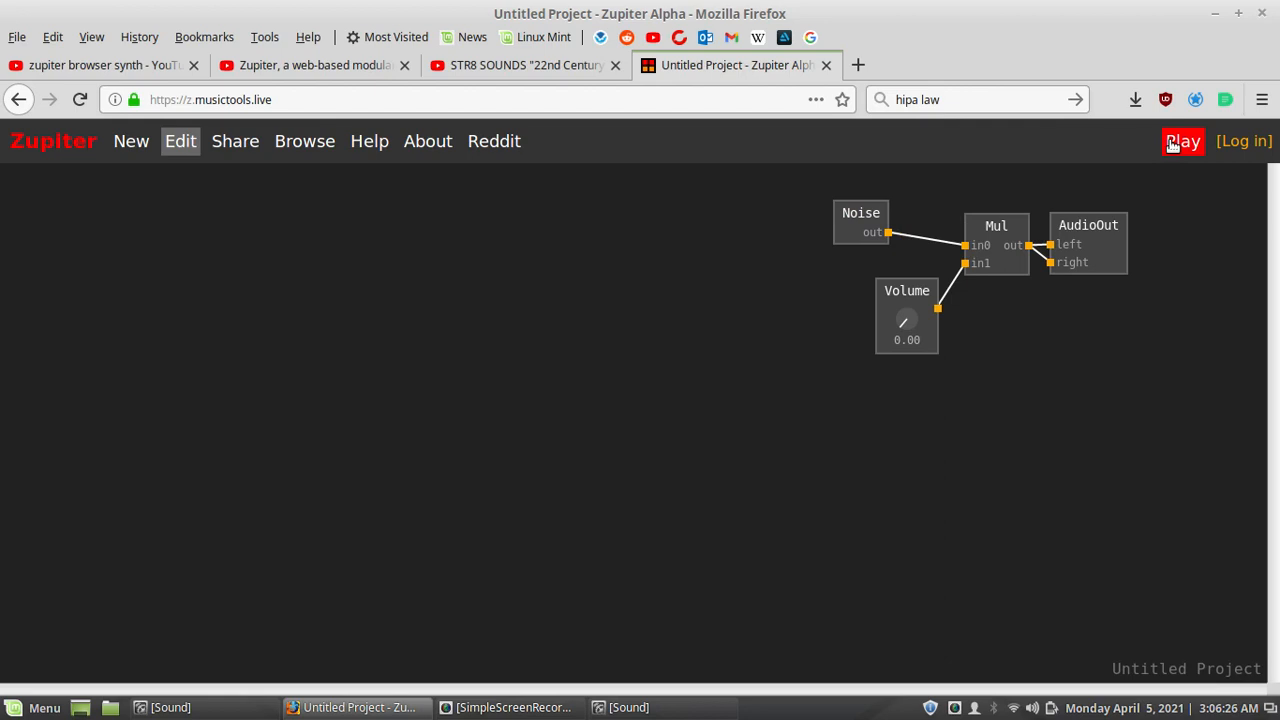
click(1166, 148)
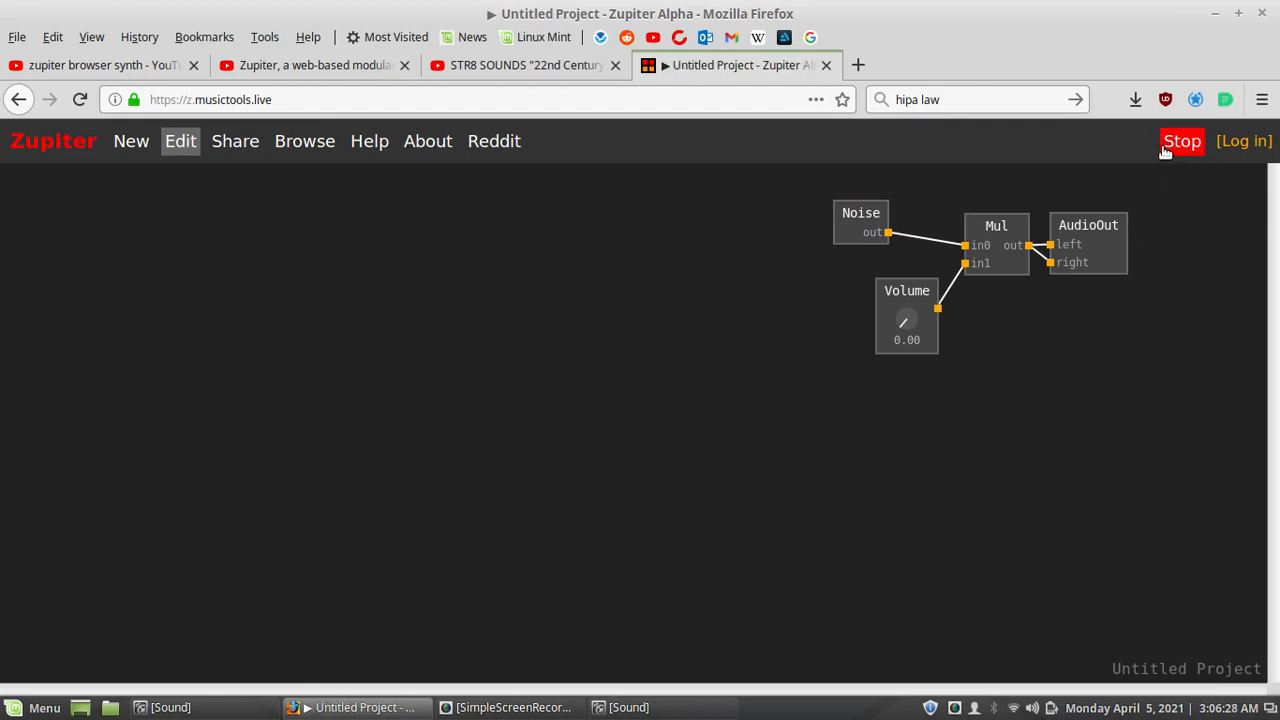
drag(919, 295, 887, 312)
click(1182, 141)
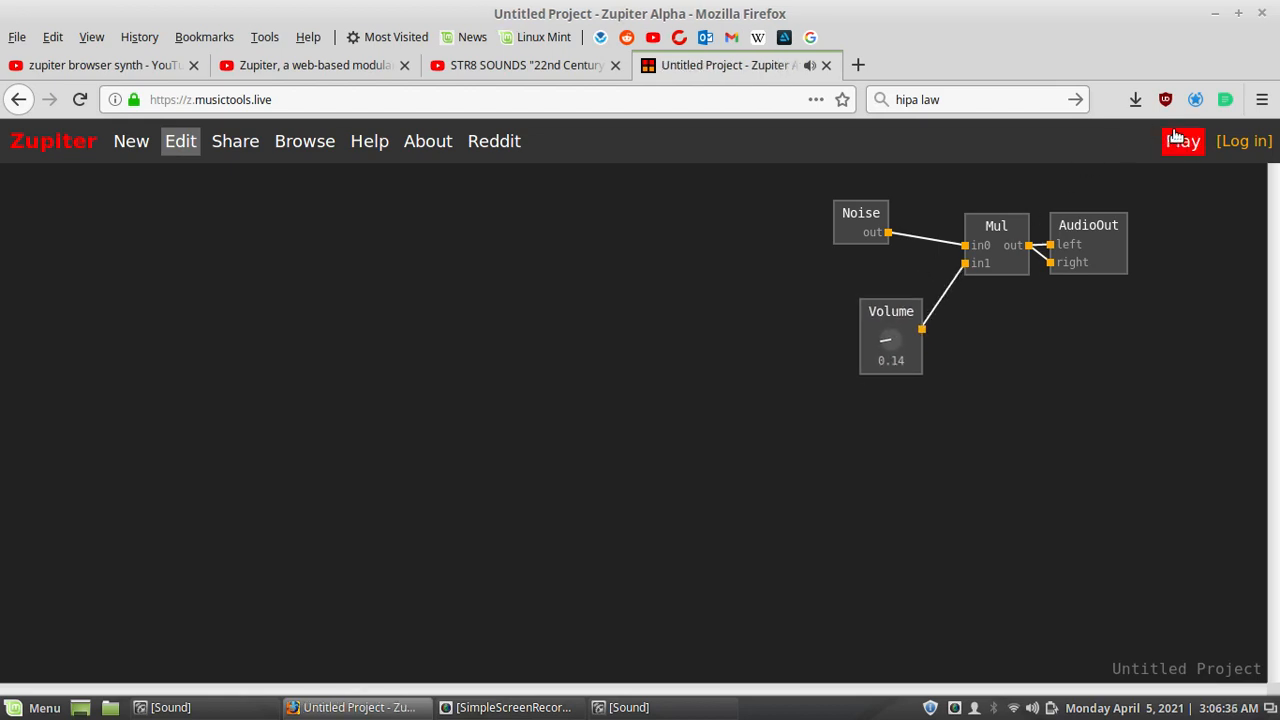
Step: Delete the Noise node and add a Scope node to the left of the Volume node
double_click(858, 213)
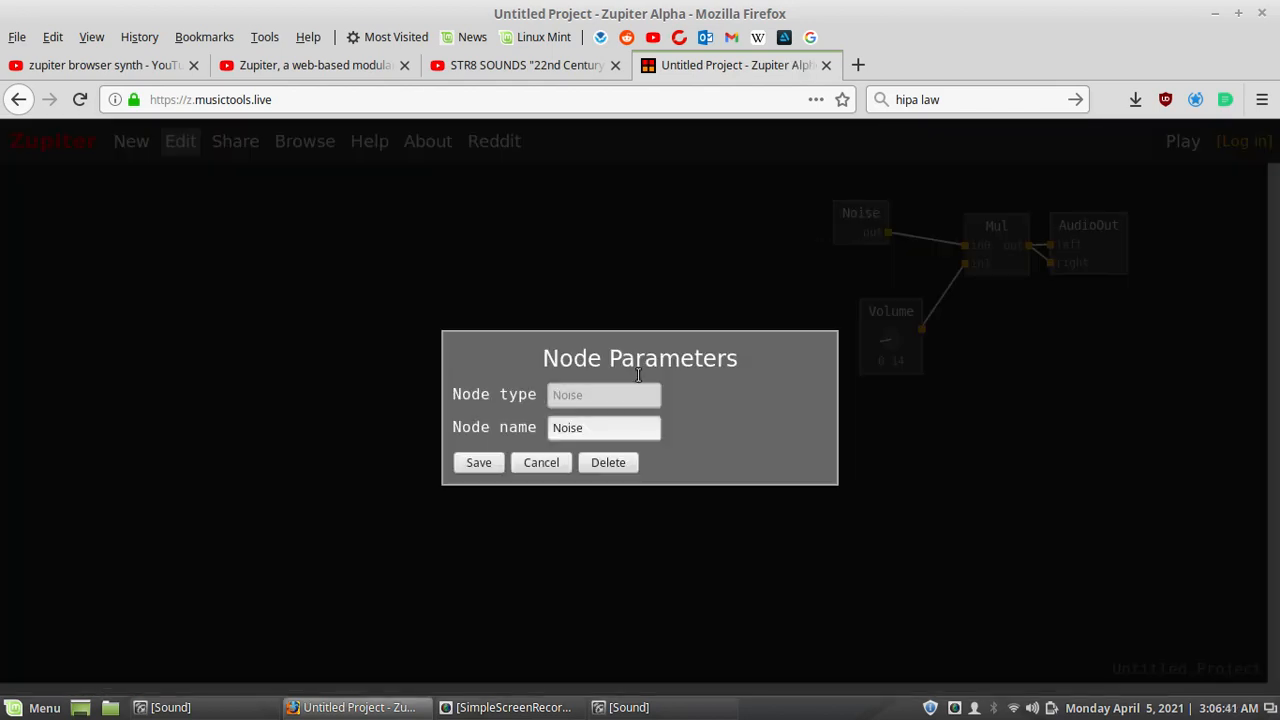
click(603, 464)
double_click(434, 340)
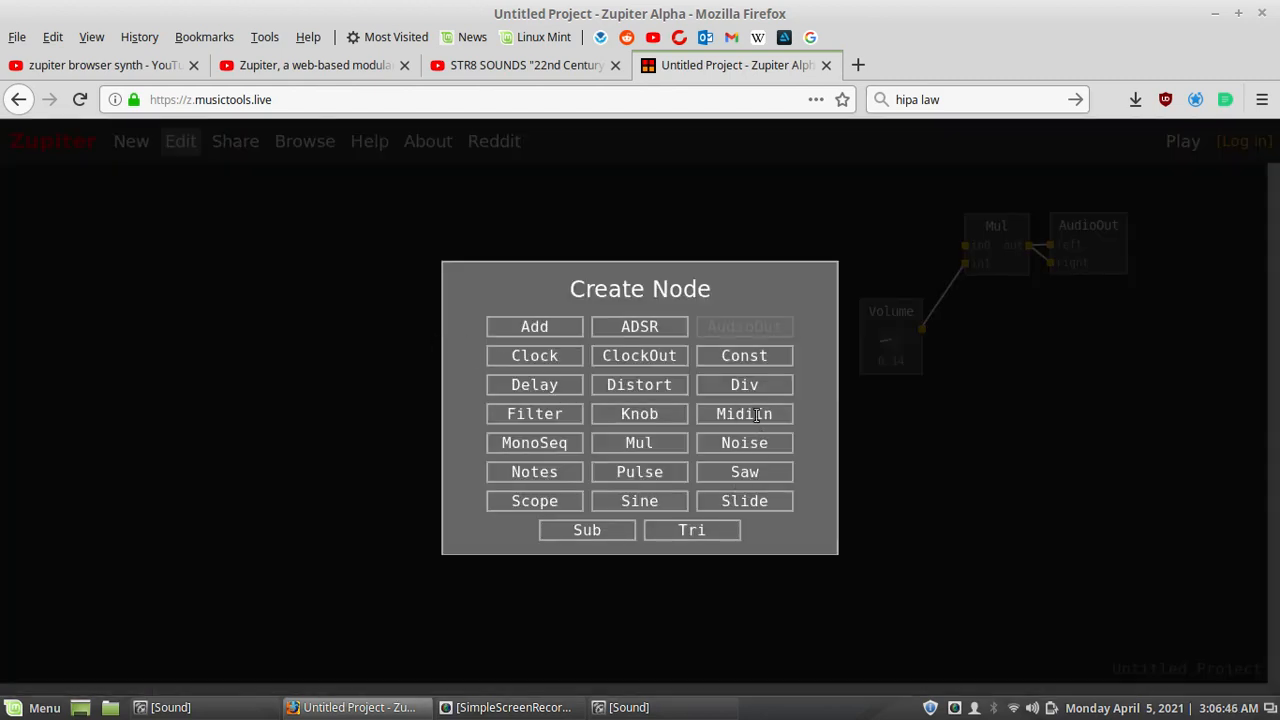
click(530, 500)
drag(537, 355, 705, 262)
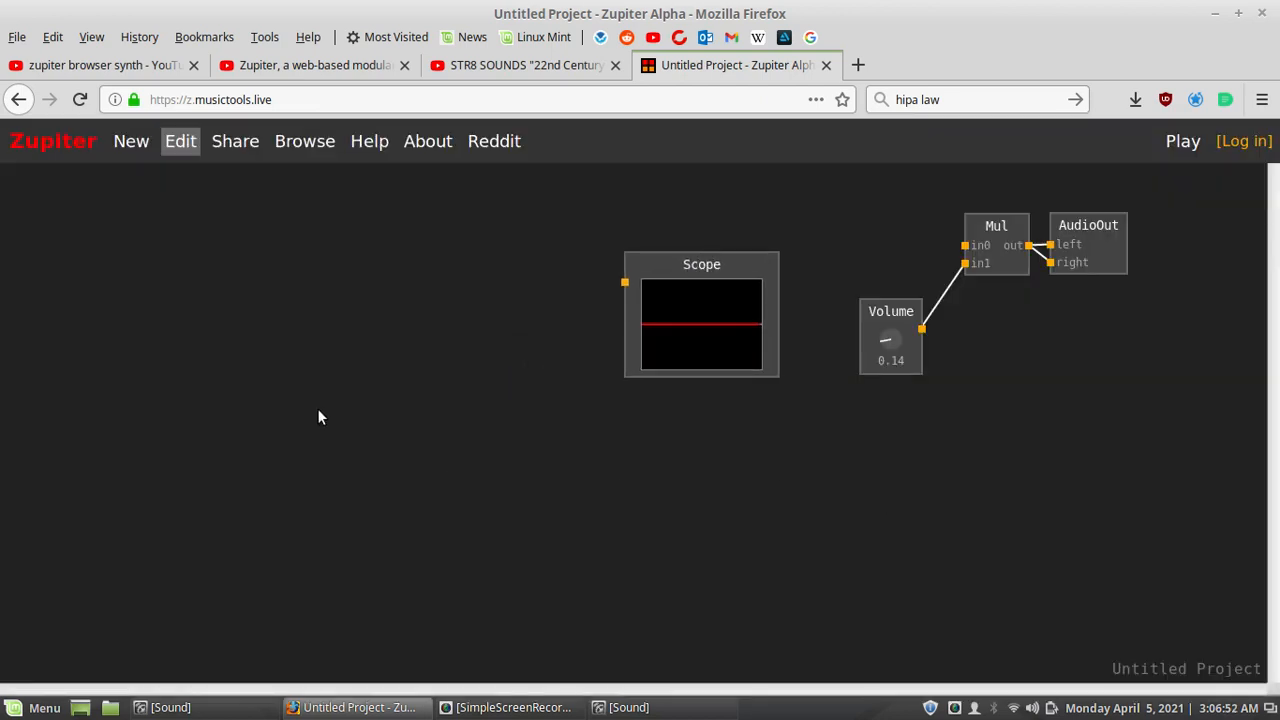
Step: Create a Clock node beside the Scope and connect its output to the Scope's input
double_click(317, 418)
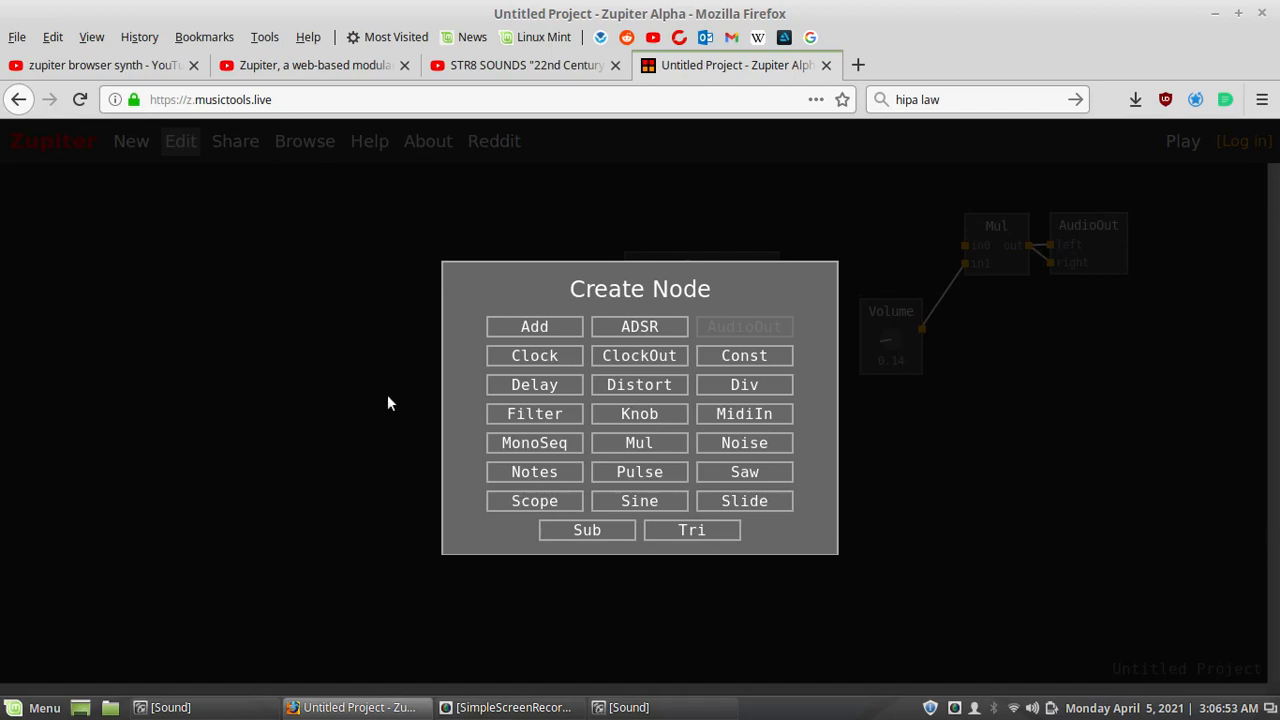
click(537, 357)
mouse_move(363, 420)
mouse_down()
mouse_move(543, 247)
mouse_move(571, 277)
mouse_move(622, 285)
mouse_up()
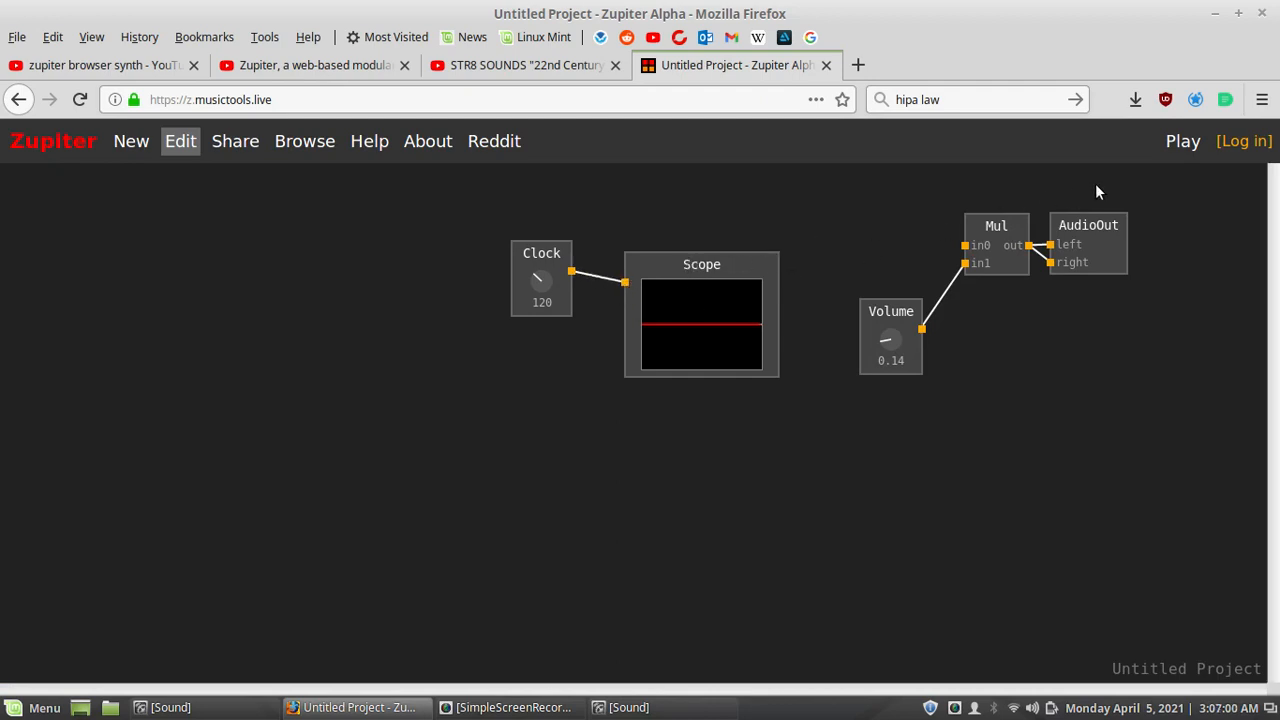
Step: Start playback and test the Clock at 130, then at 109 with its output also connected to Mul's in0
click(1183, 141)
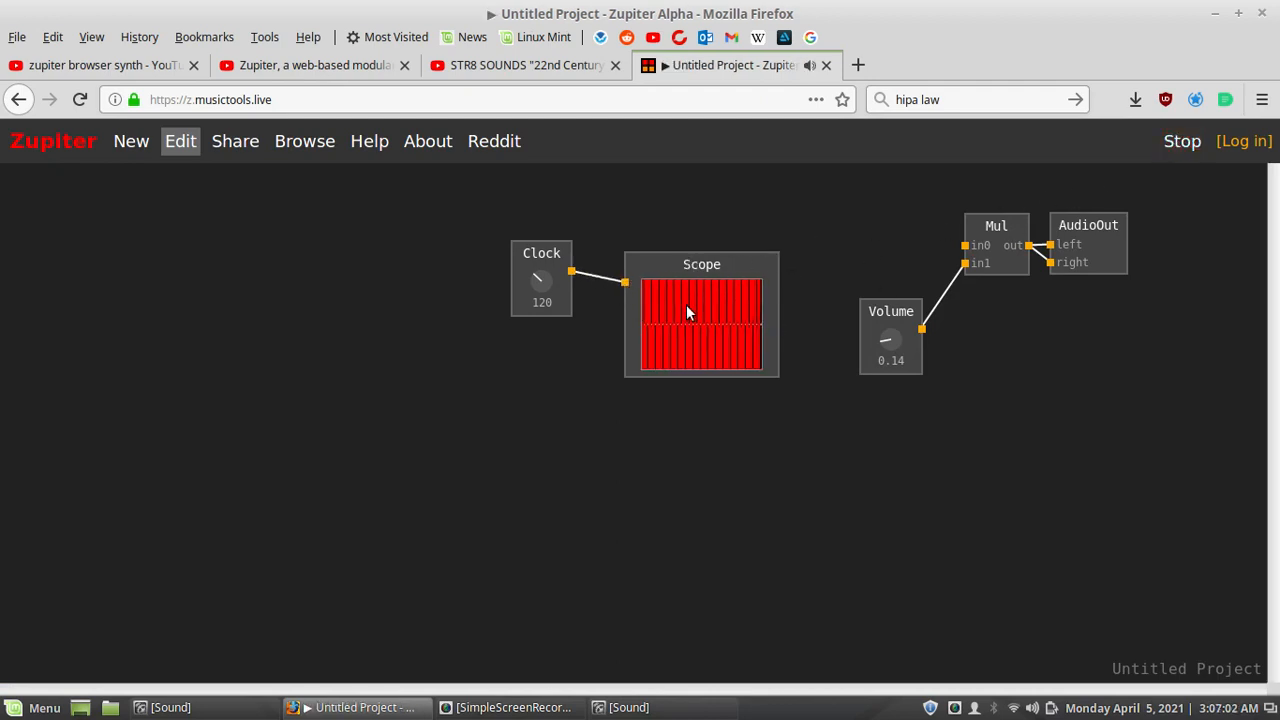
drag(533, 279, 489, 306)
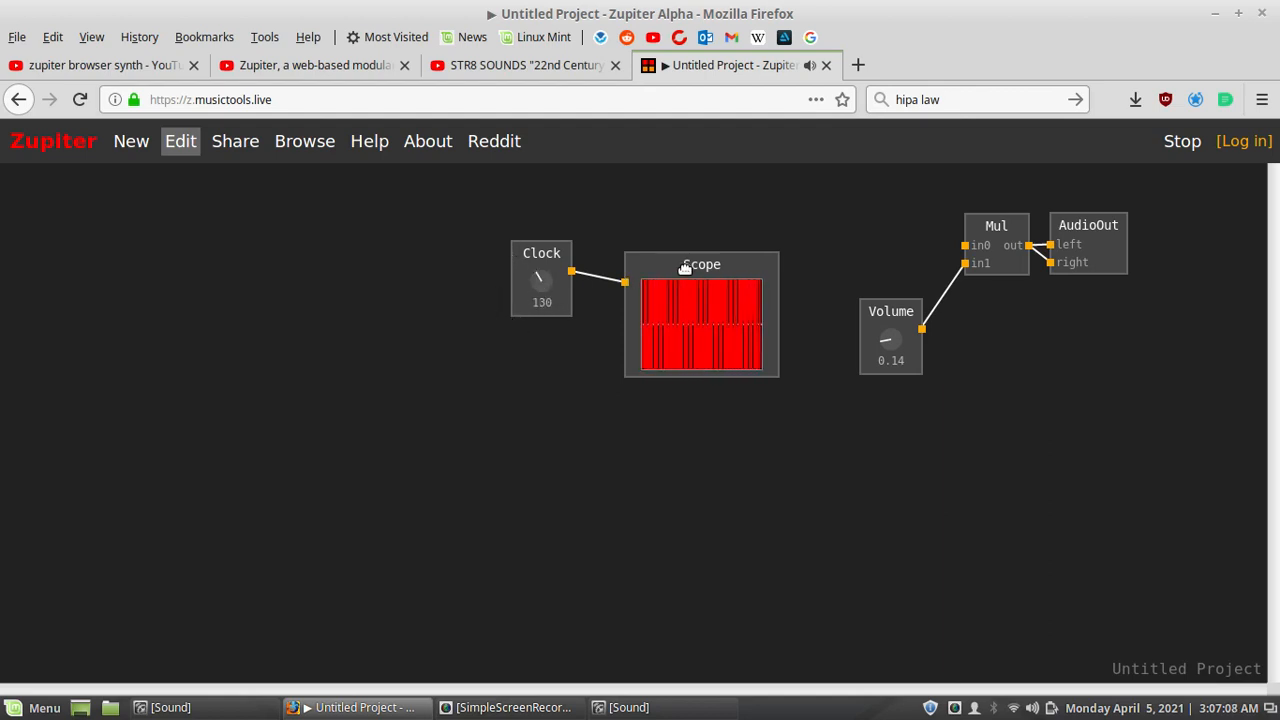
drag(571, 271, 966, 247)
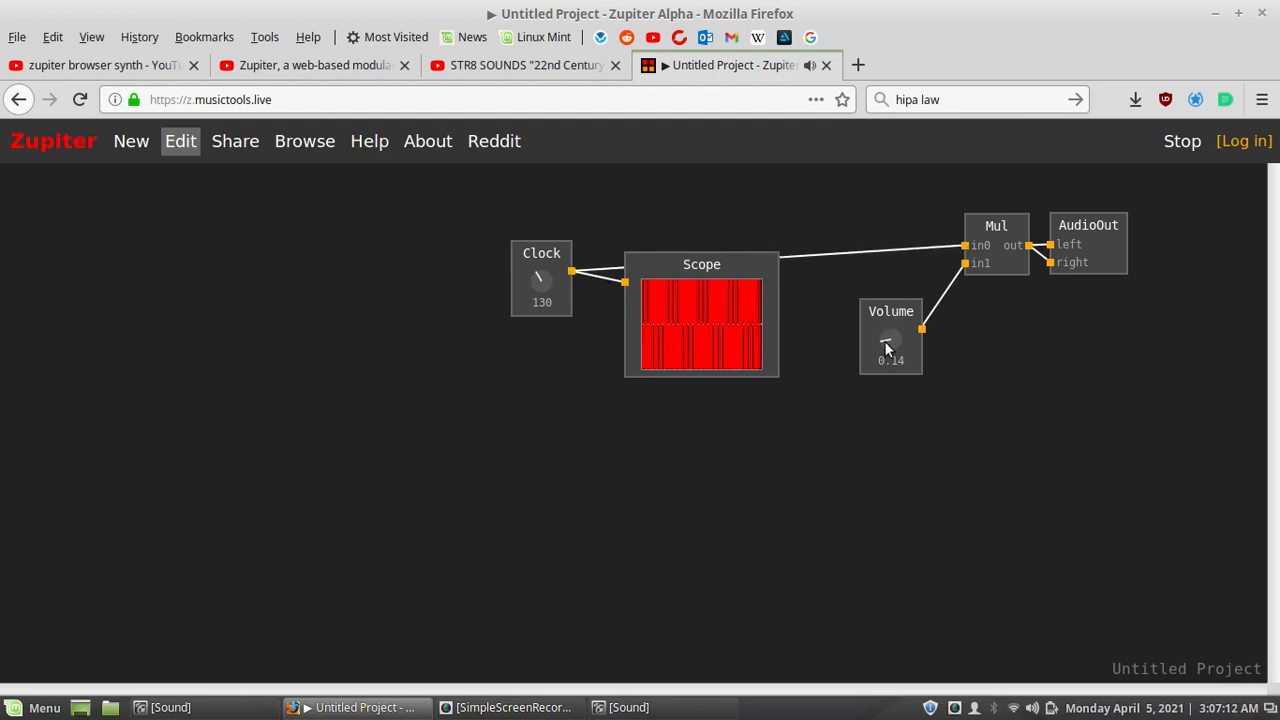
drag(533, 286, 535, 252)
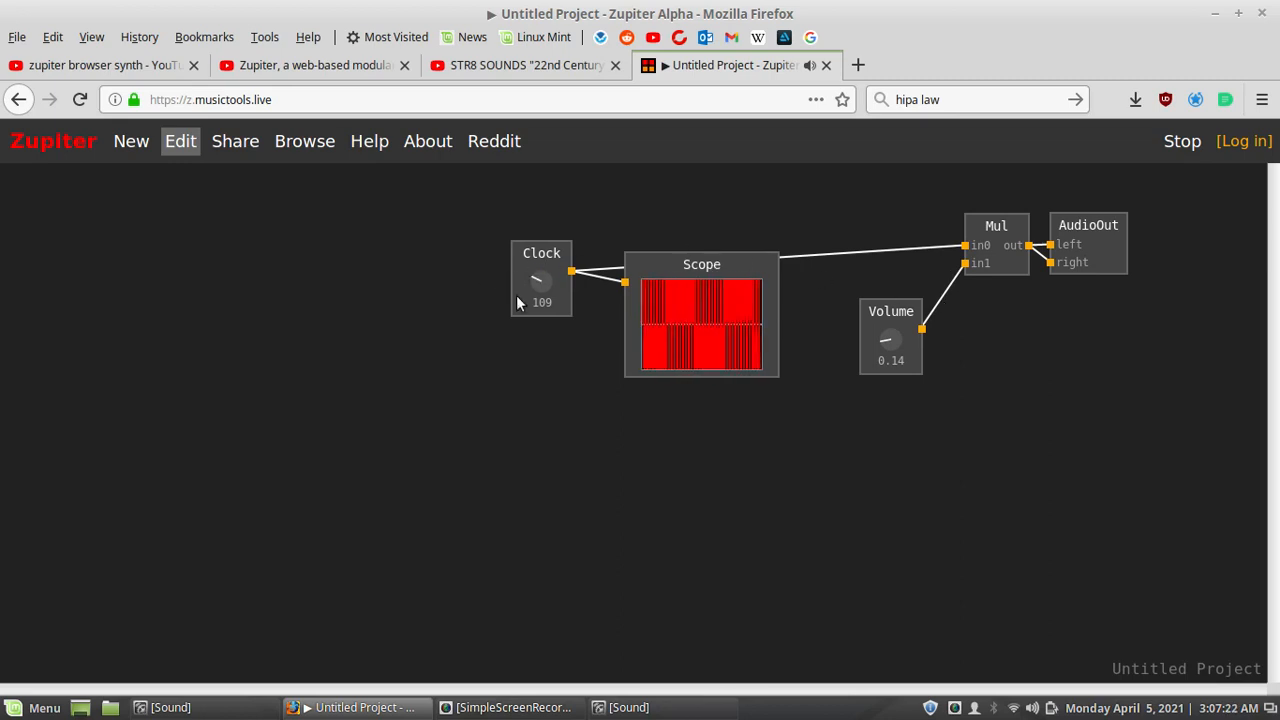
Step: Delete the Clock node and move the Scope below the Volume node
double_click(532, 257)
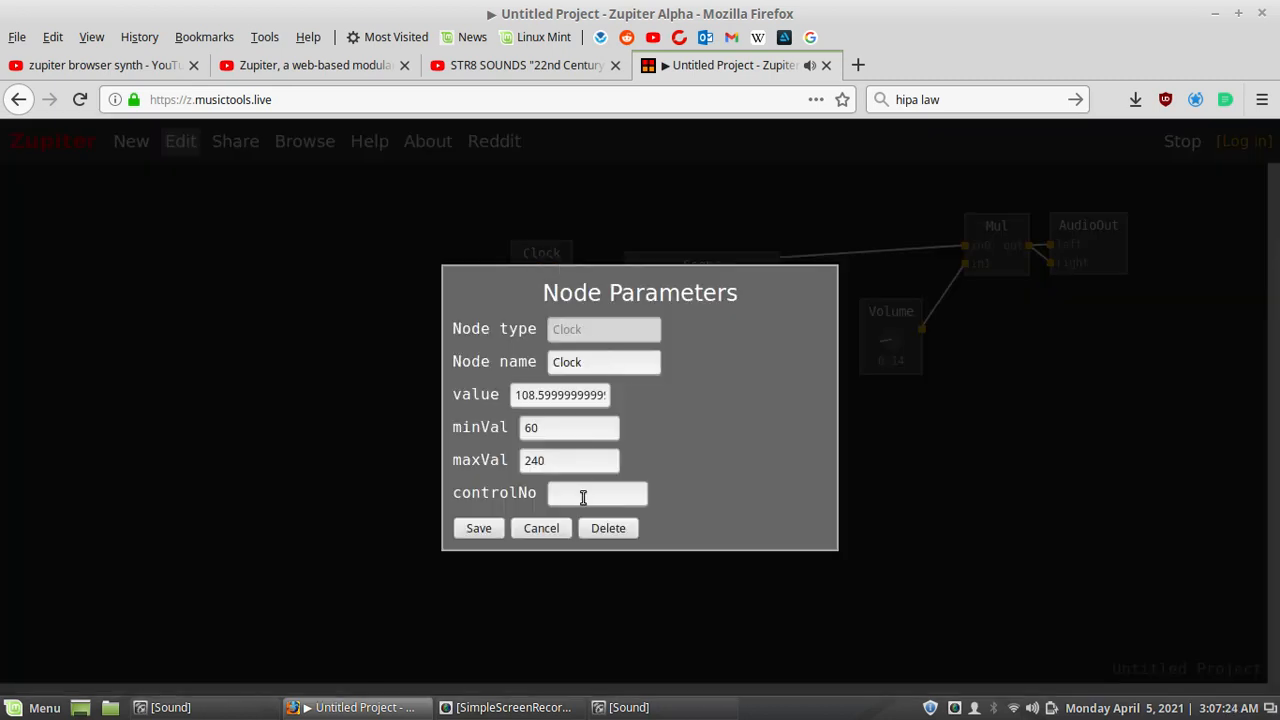
click(607, 530)
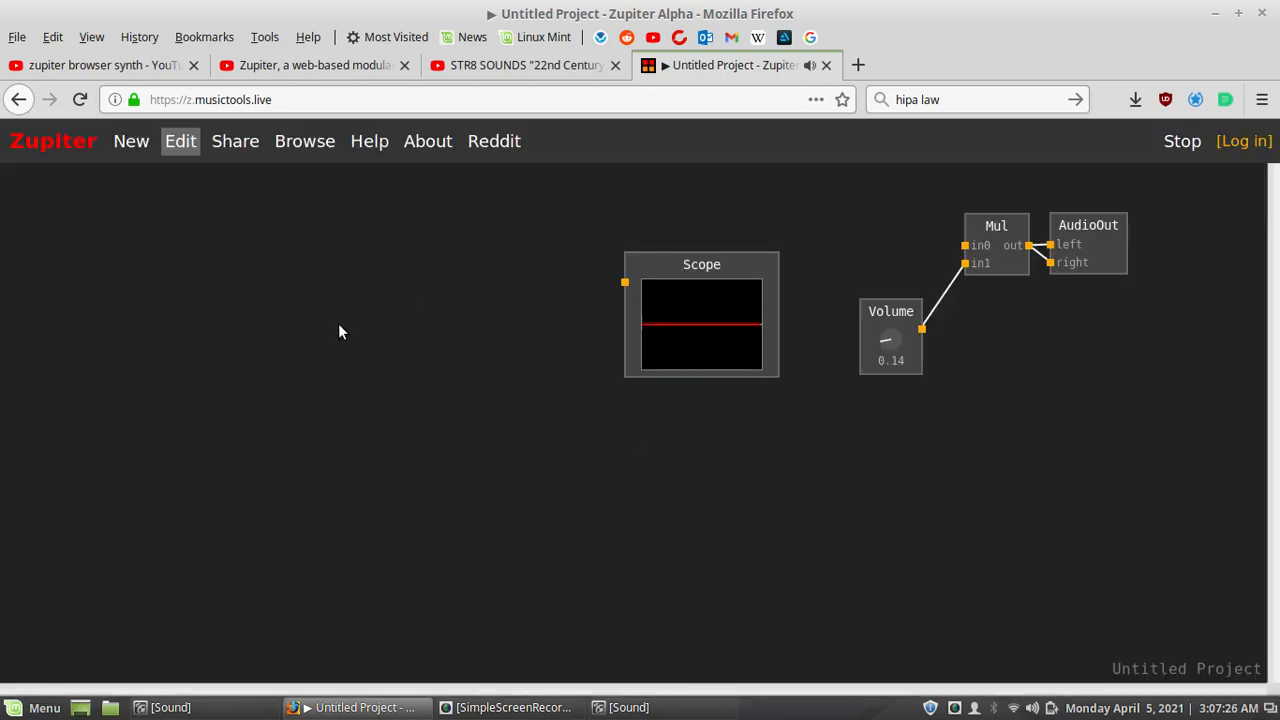
drag(657, 262, 846, 433)
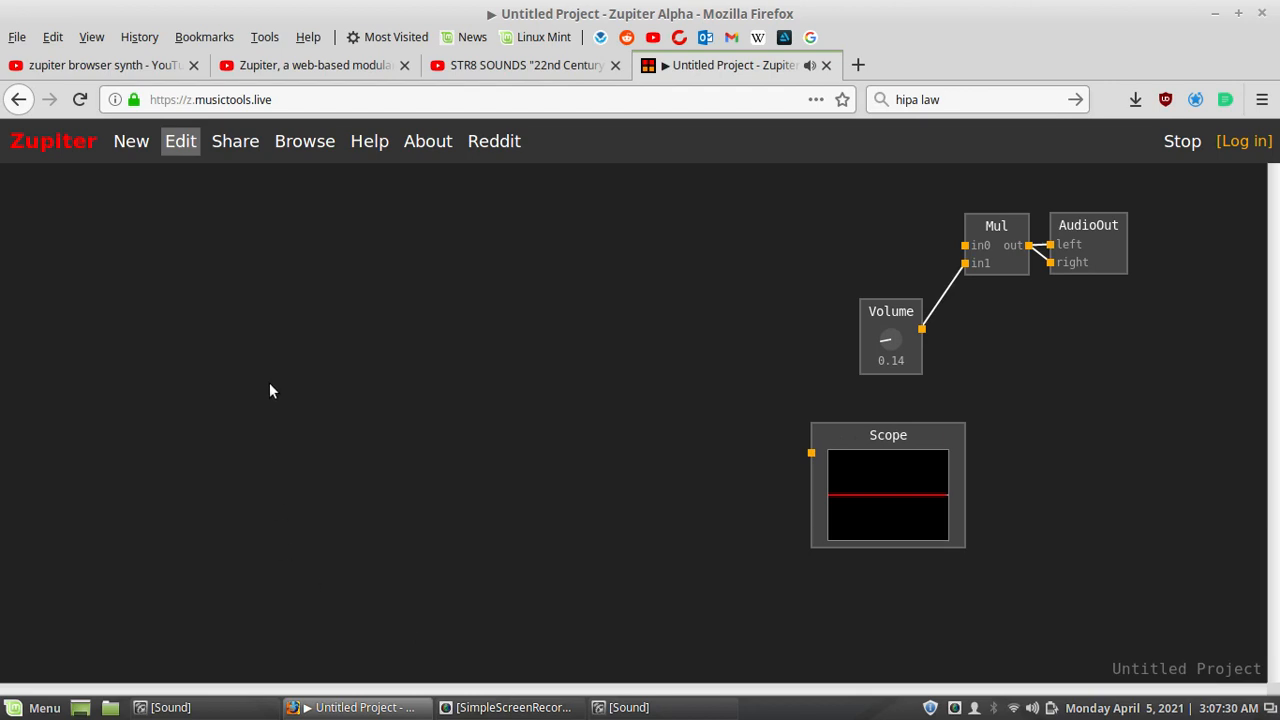
Step: Create a MonoSeq node to the left of the Volume node and connect its freq output to Mul's in0
double_click(321, 320)
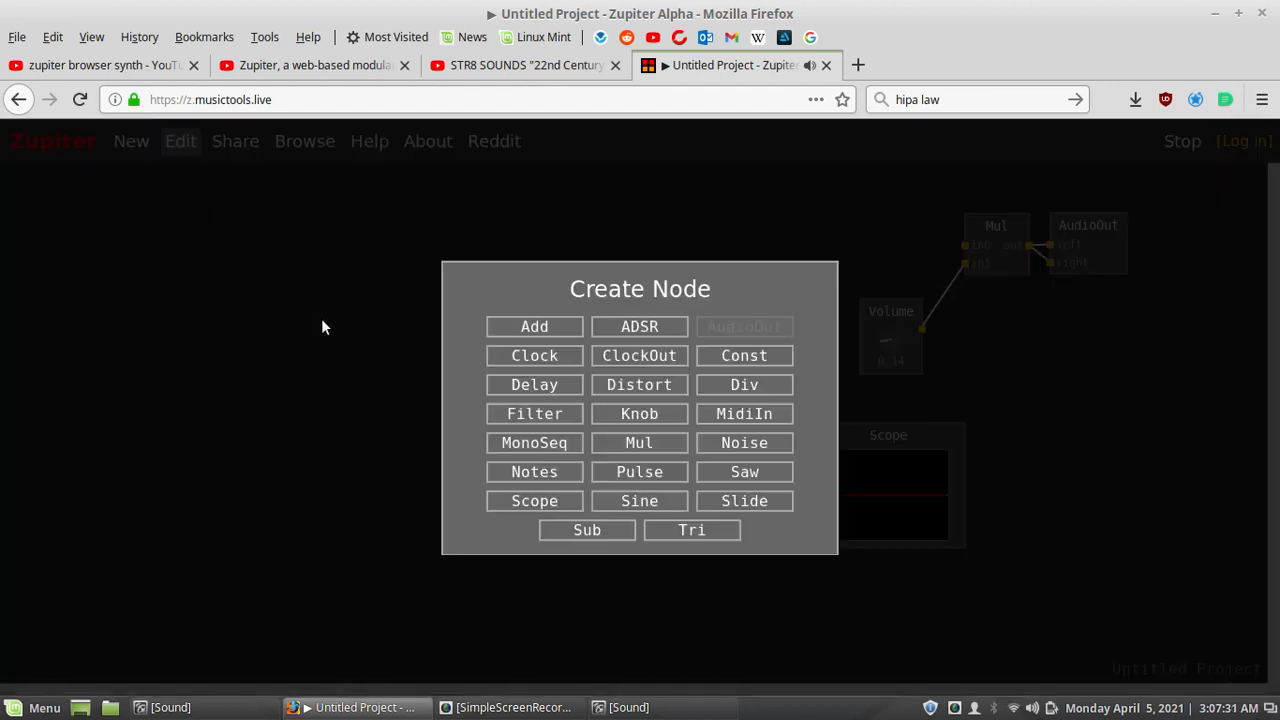
click(544, 442)
drag(560, 334, 563, 245)
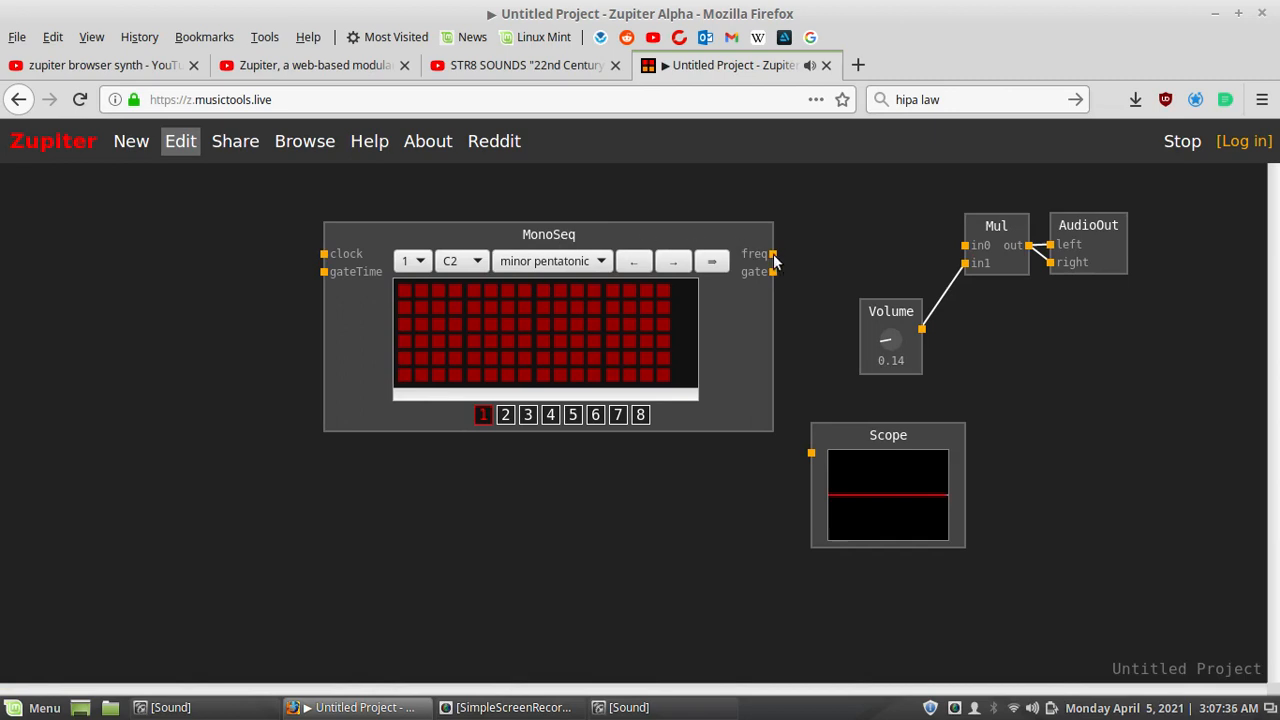
drag(775, 260, 966, 245)
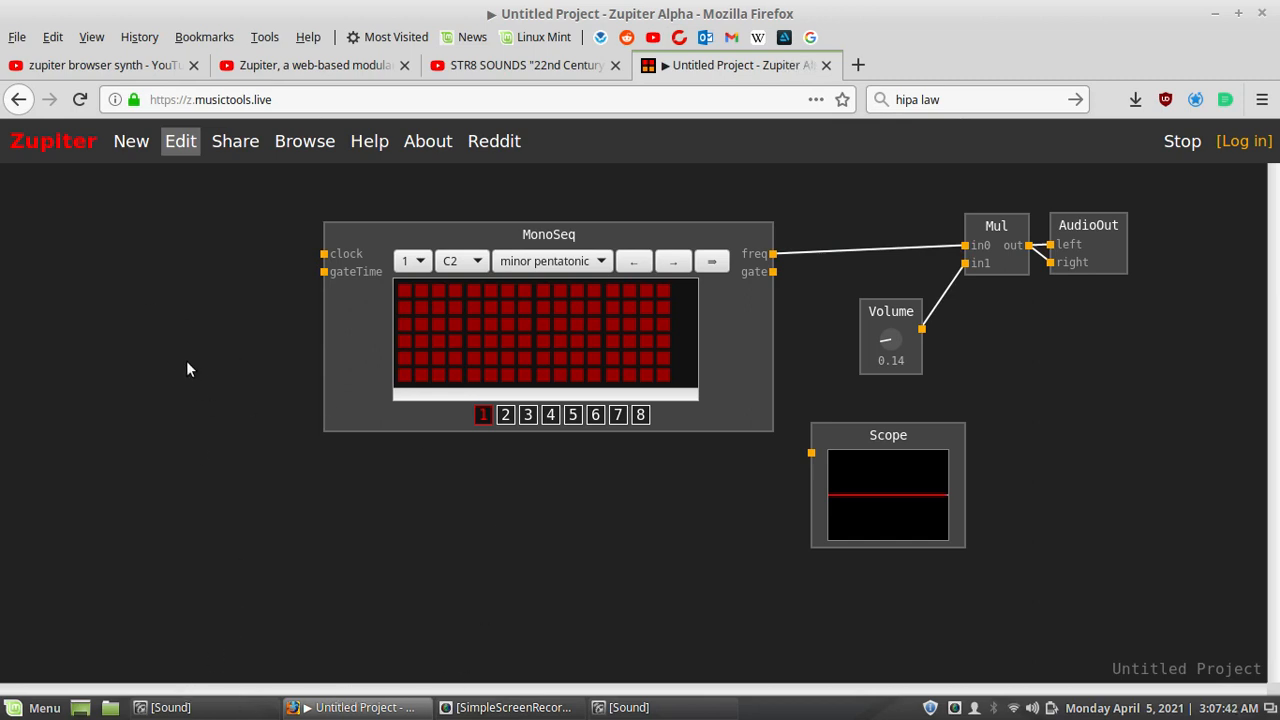
Step: Create a Clock node to the left of the MonoSeq and connect its output to the MonoSeq's clock input
double_click(252, 330)
click(543, 355)
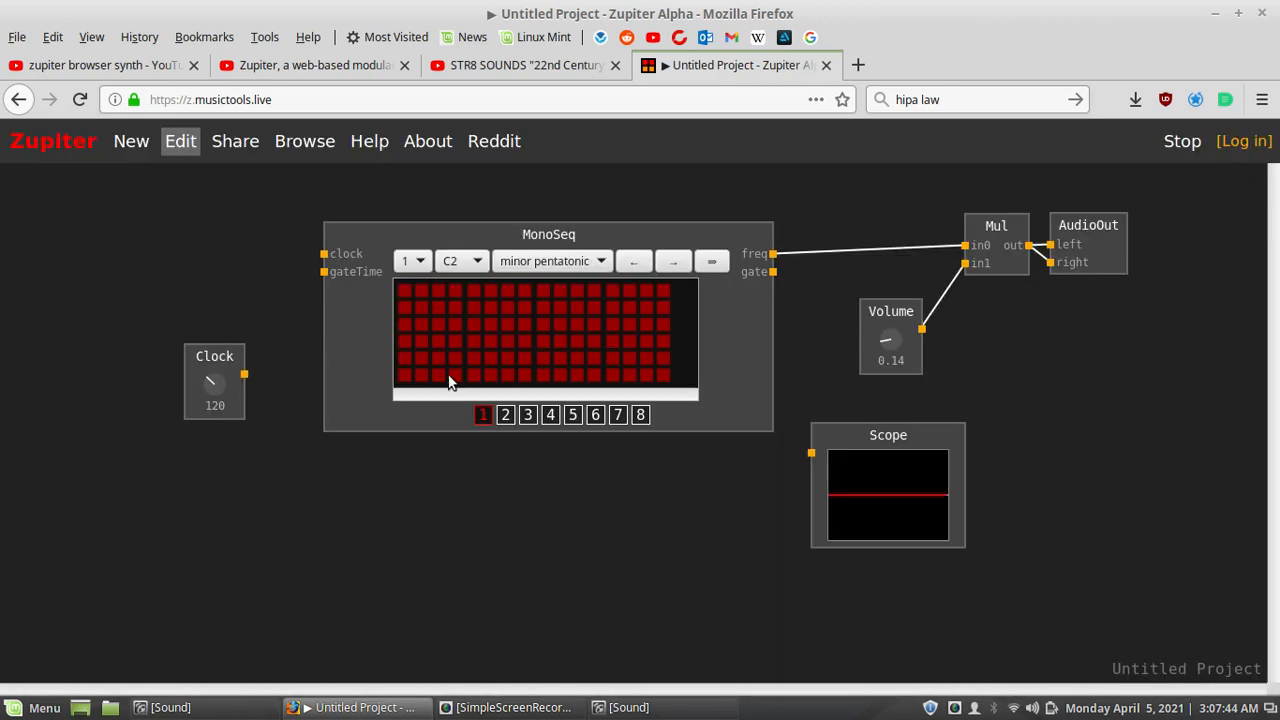
drag(214, 356, 323, 256)
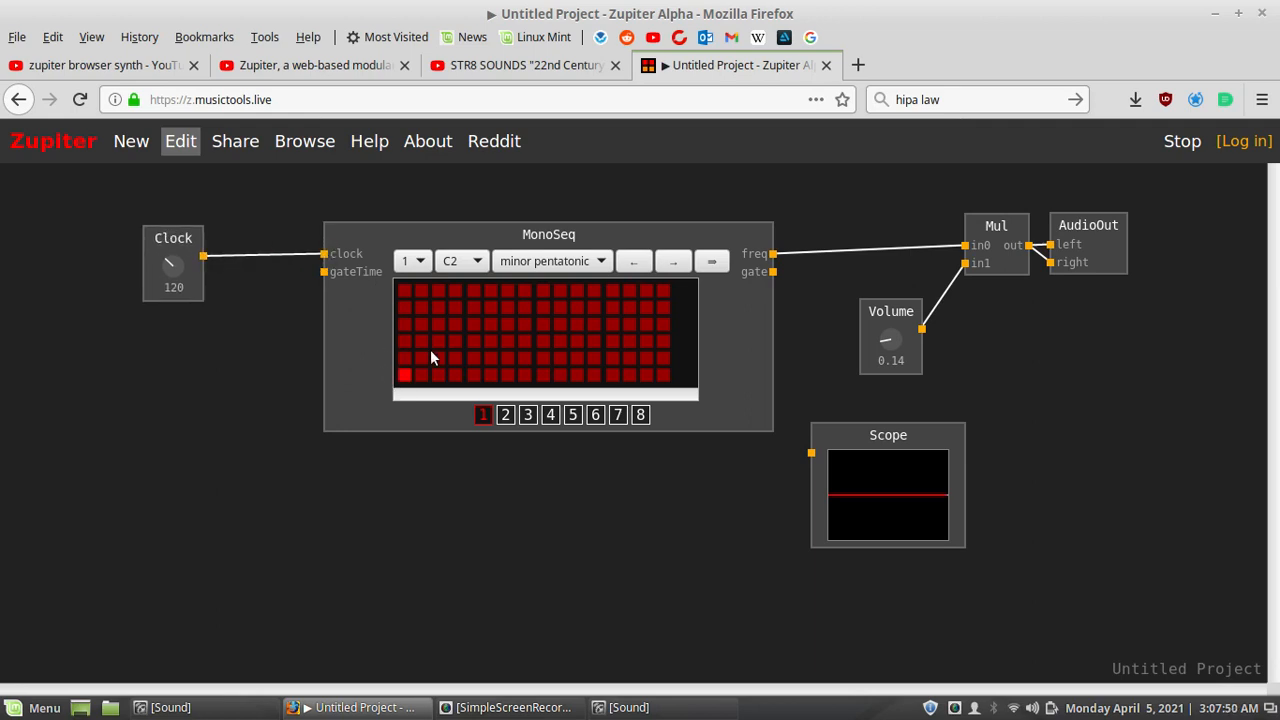
Step: Enter notes in the MonoSeq grid on steps 1, 3, 5, 7, 8, 9, 12, 14 and 16, and restart playback
click(508, 306)
click(525, 357)
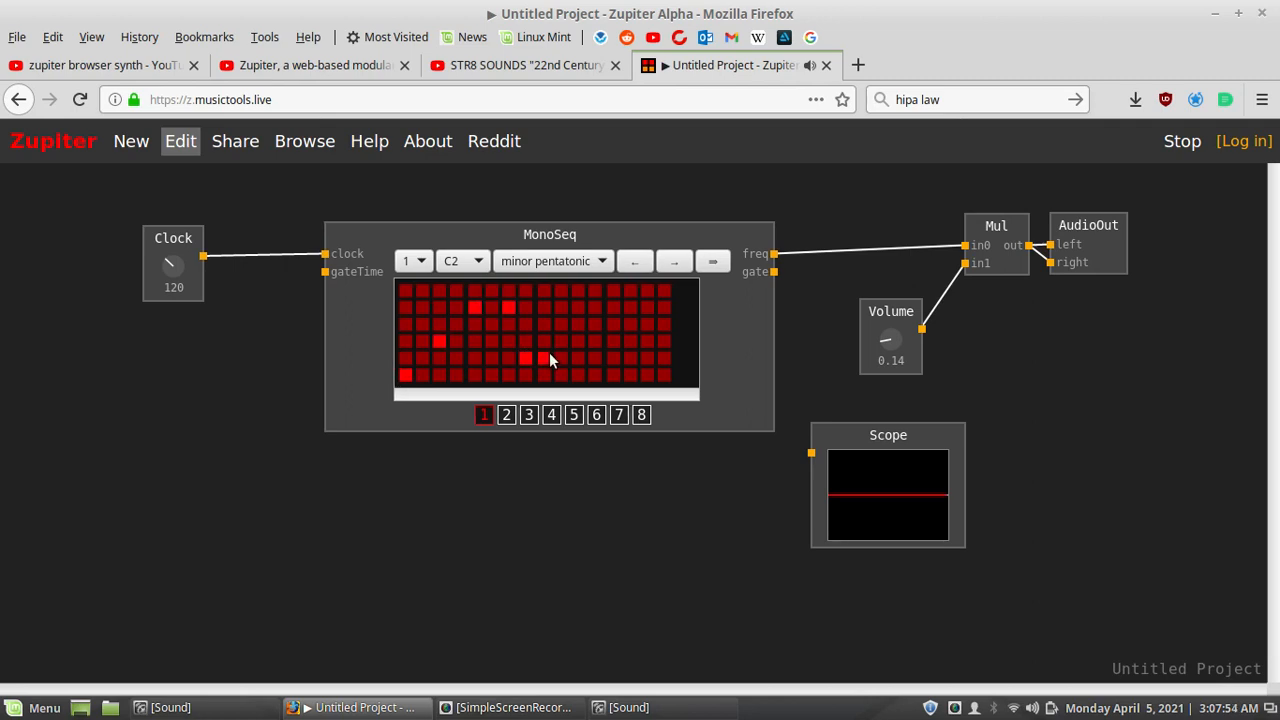
click(592, 326)
click(630, 307)
click(664, 308)
click(1181, 144)
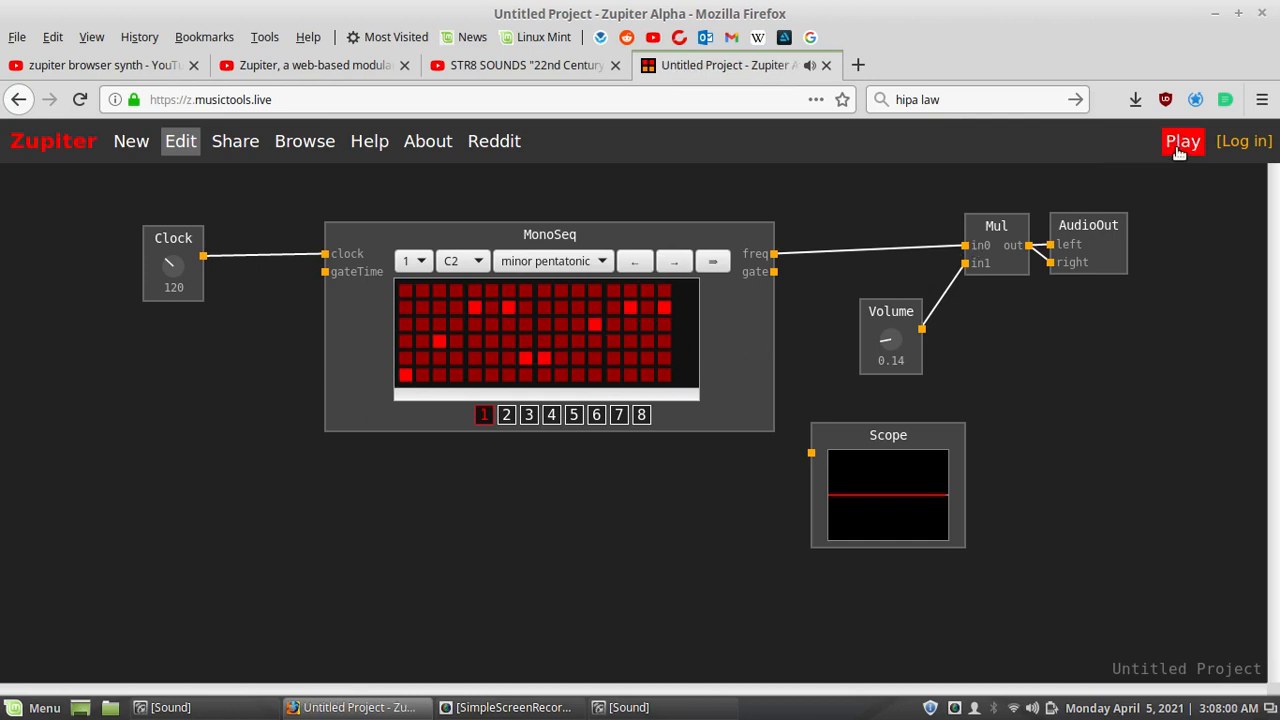
click(1180, 145)
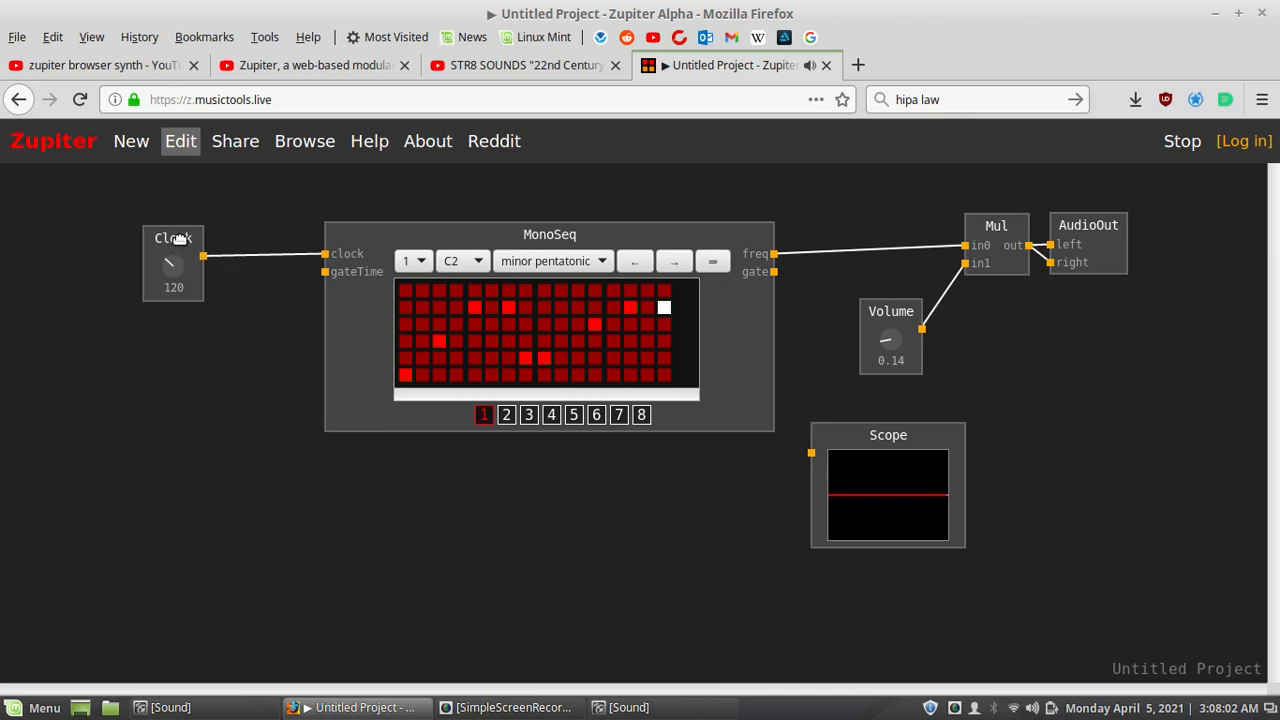
Step: Move the Clock and MonoSeq nodes further left and disconnect the MonoSeq's freq output from Mul's in0
drag(170, 239, 113, 244)
drag(727, 300, 603, 298)
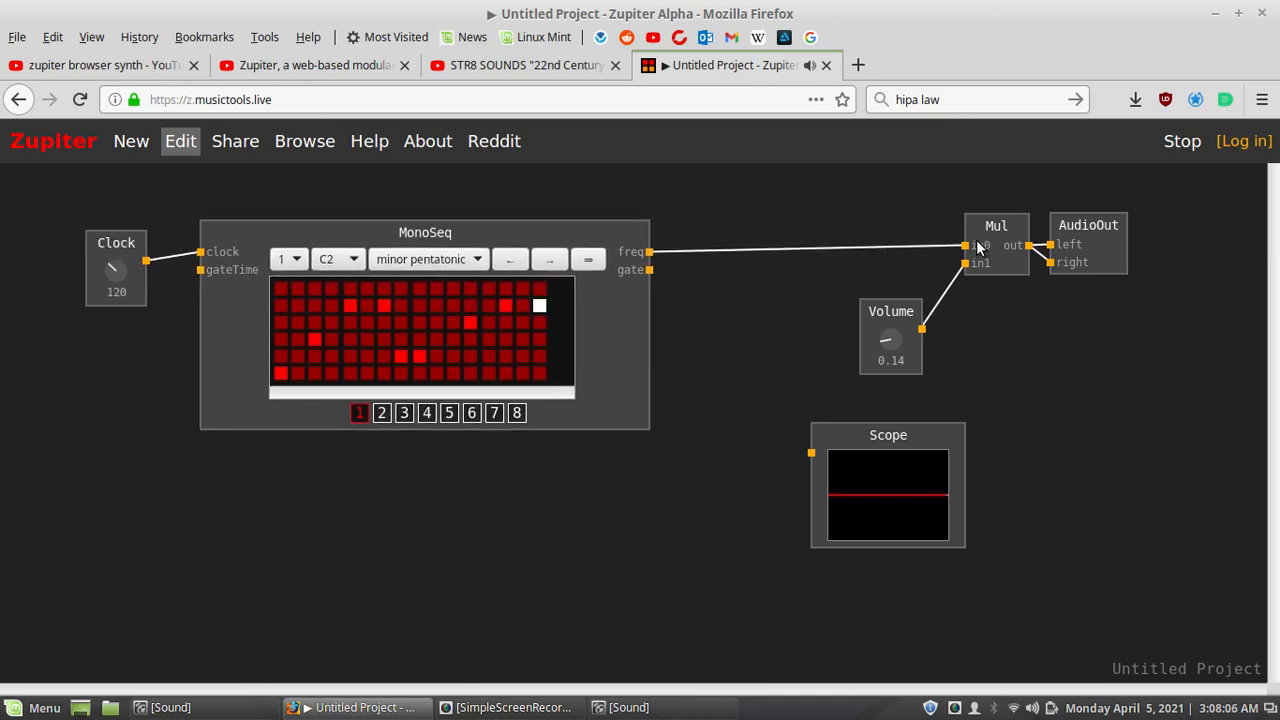
drag(970, 250, 665, 261)
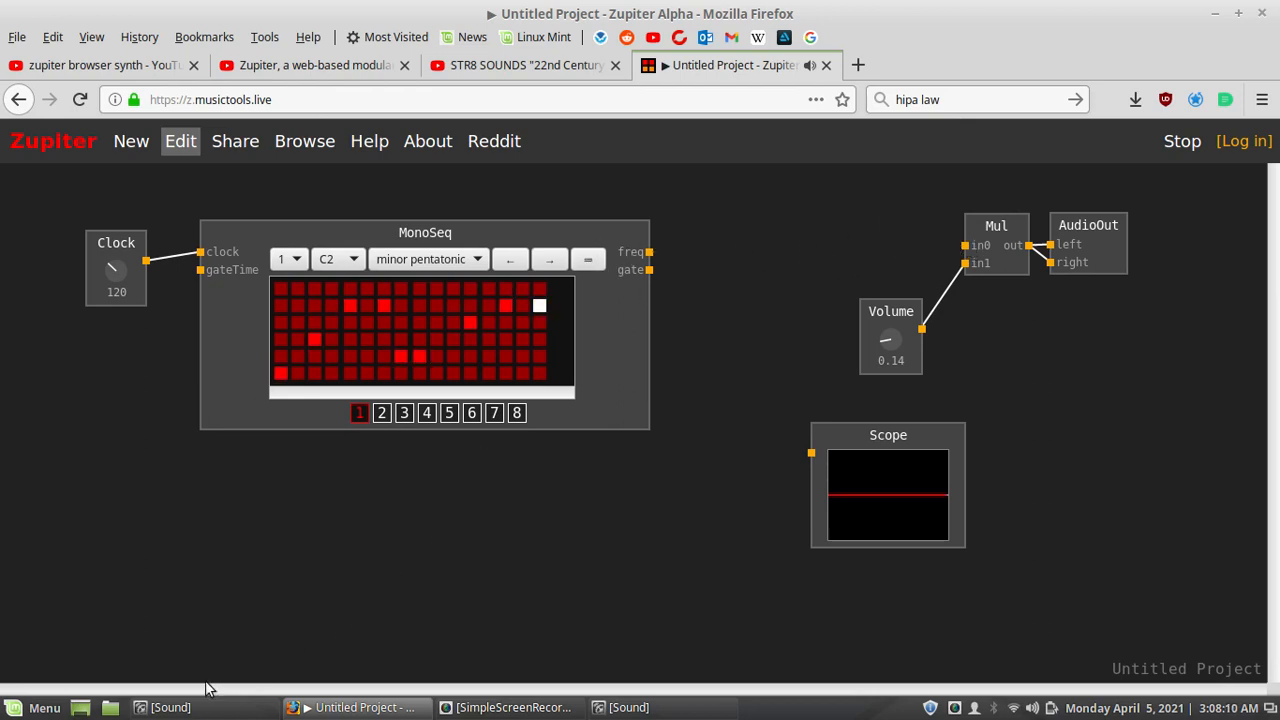
Step: Create a Sine node and place it between the MonoSeq and Mul nodes
double_click(305, 556)
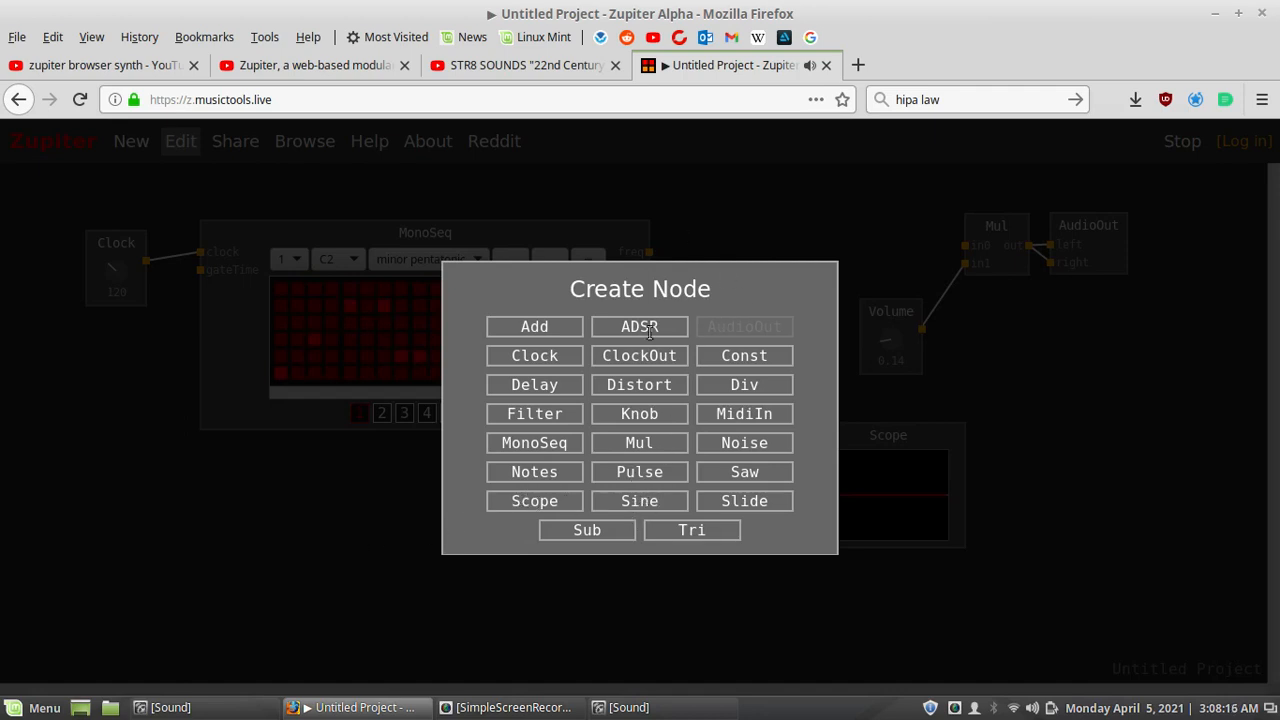
click(640, 501)
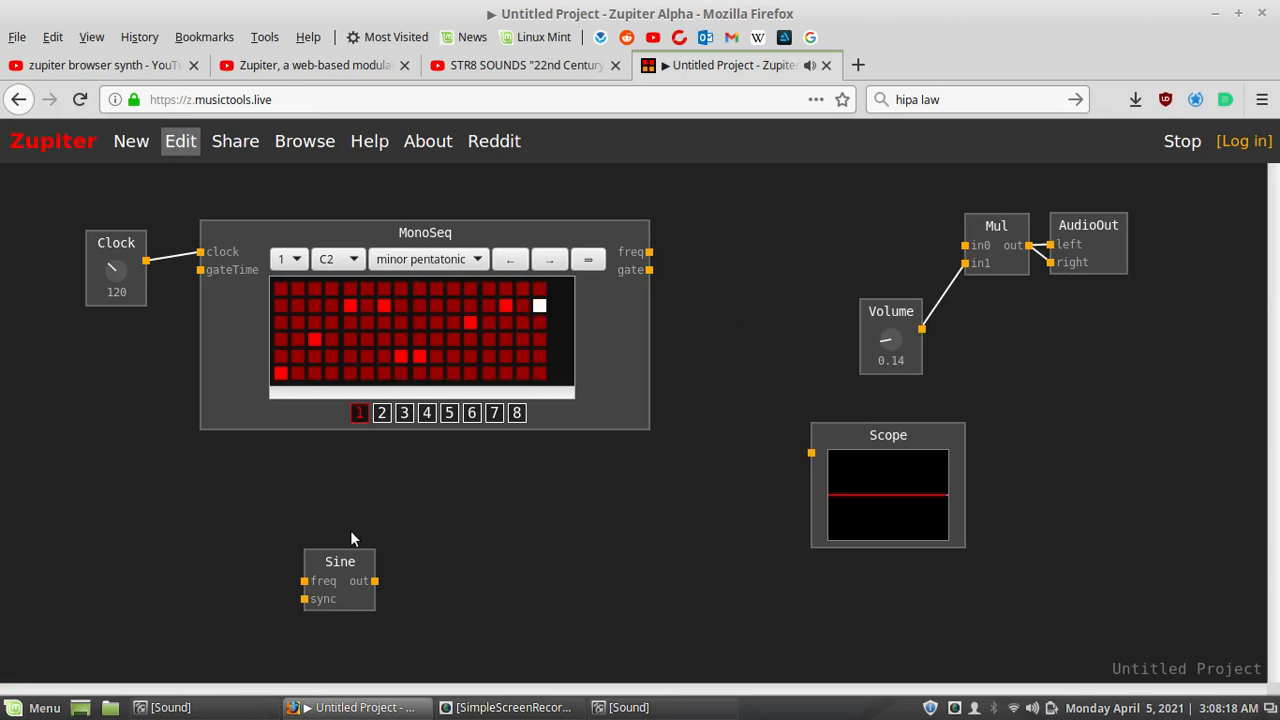
drag(331, 565, 717, 232)
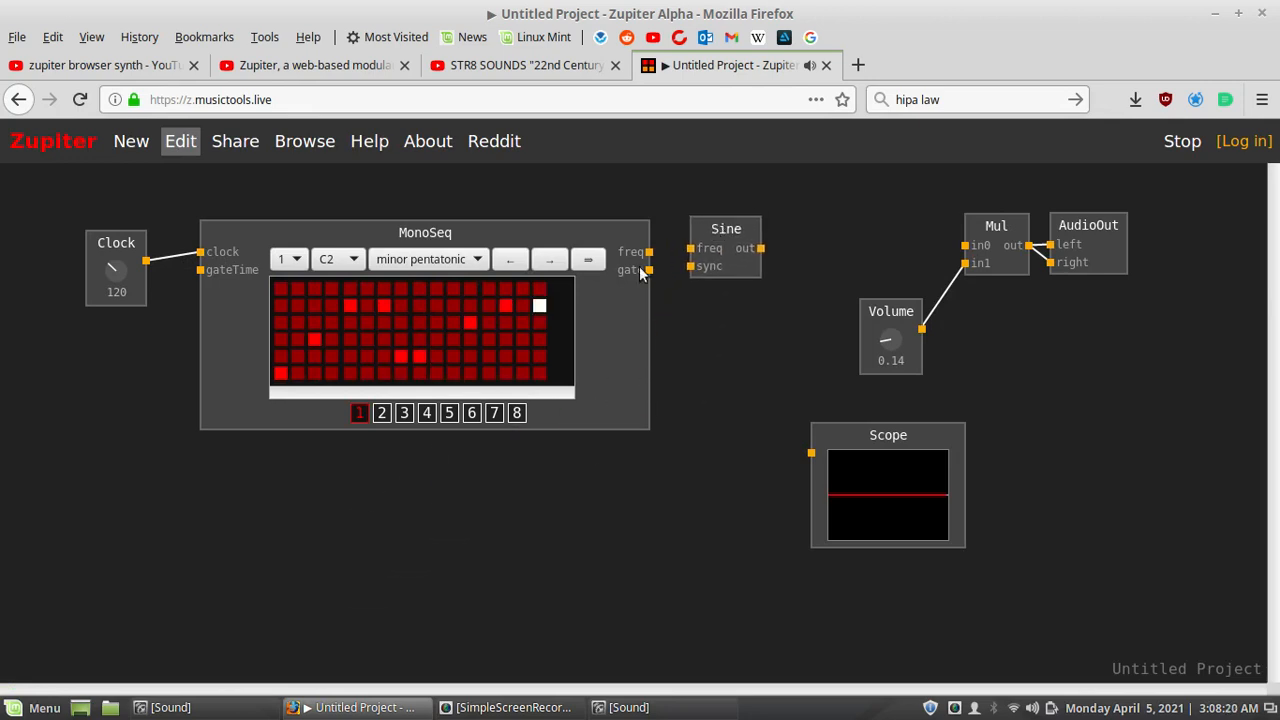
Step: Shift the Clock and MonoSeq left, and wire MonoSeq's freq through the Sine node's freq and out to Mul's in0
drag(112, 243, 85, 228)
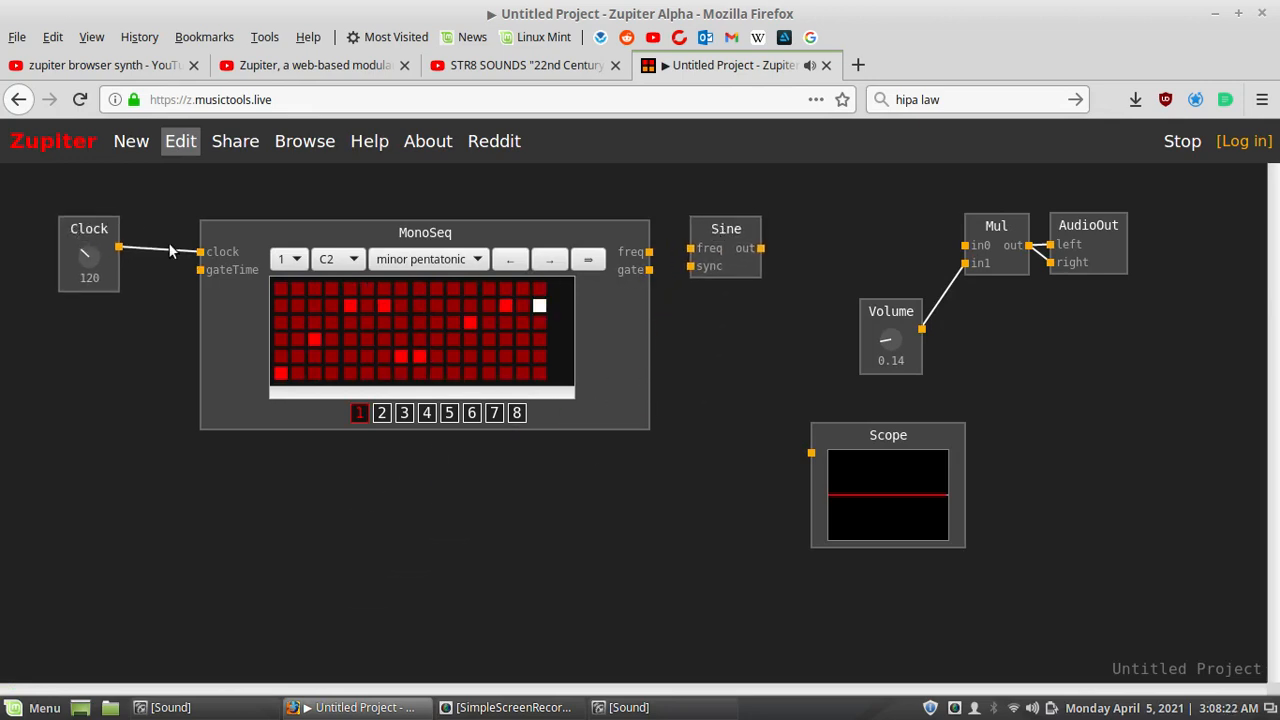
drag(397, 236, 354, 226)
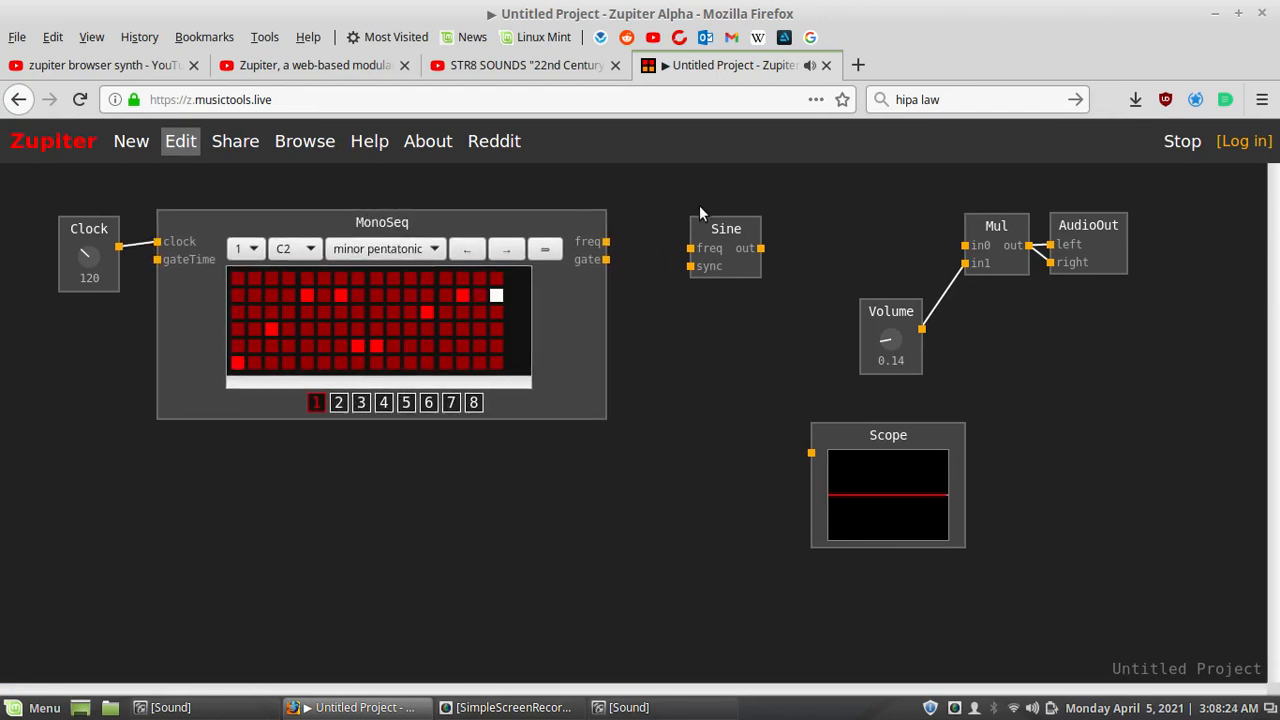
drag(609, 242, 630, 235)
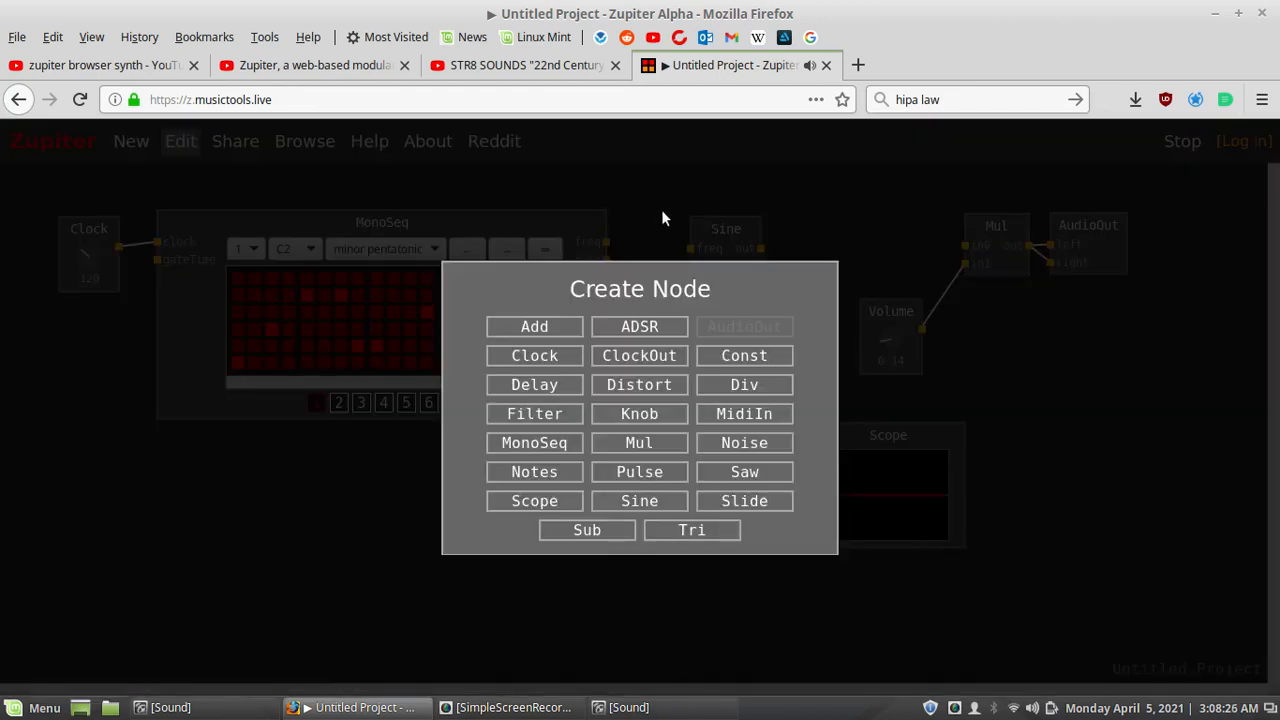
click(662, 214)
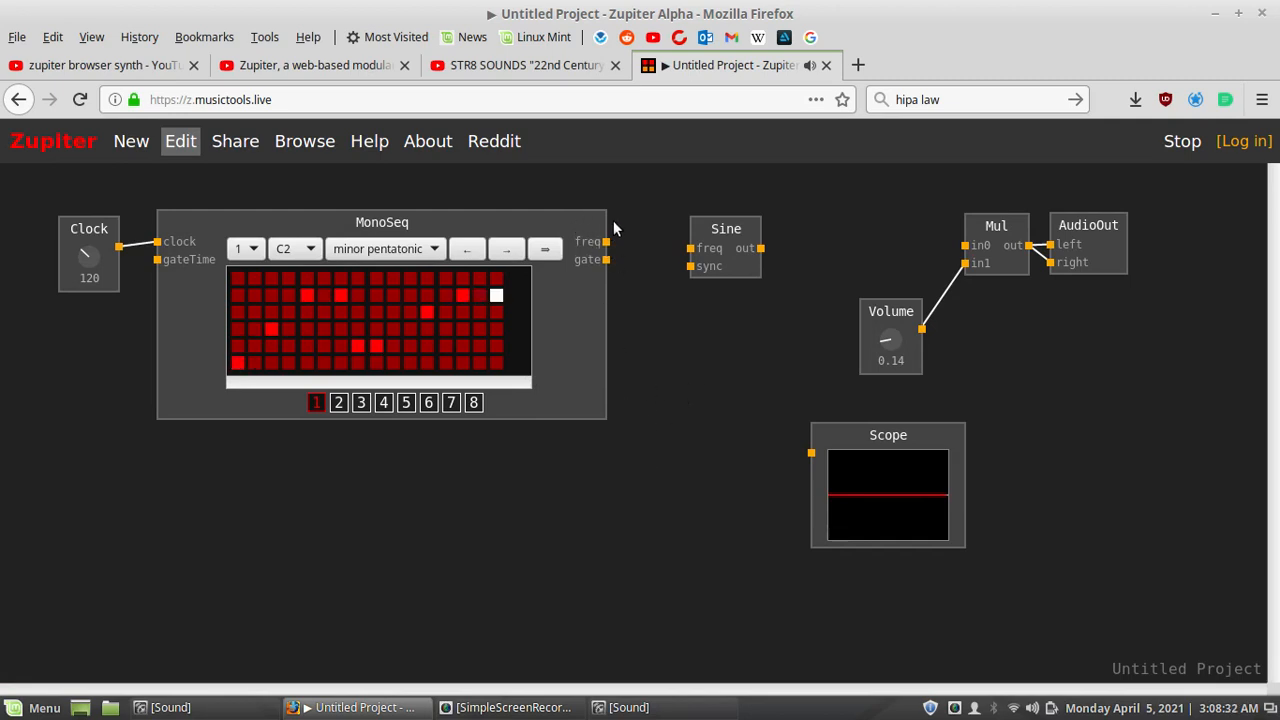
click(691, 250)
drag(761, 248, 966, 246)
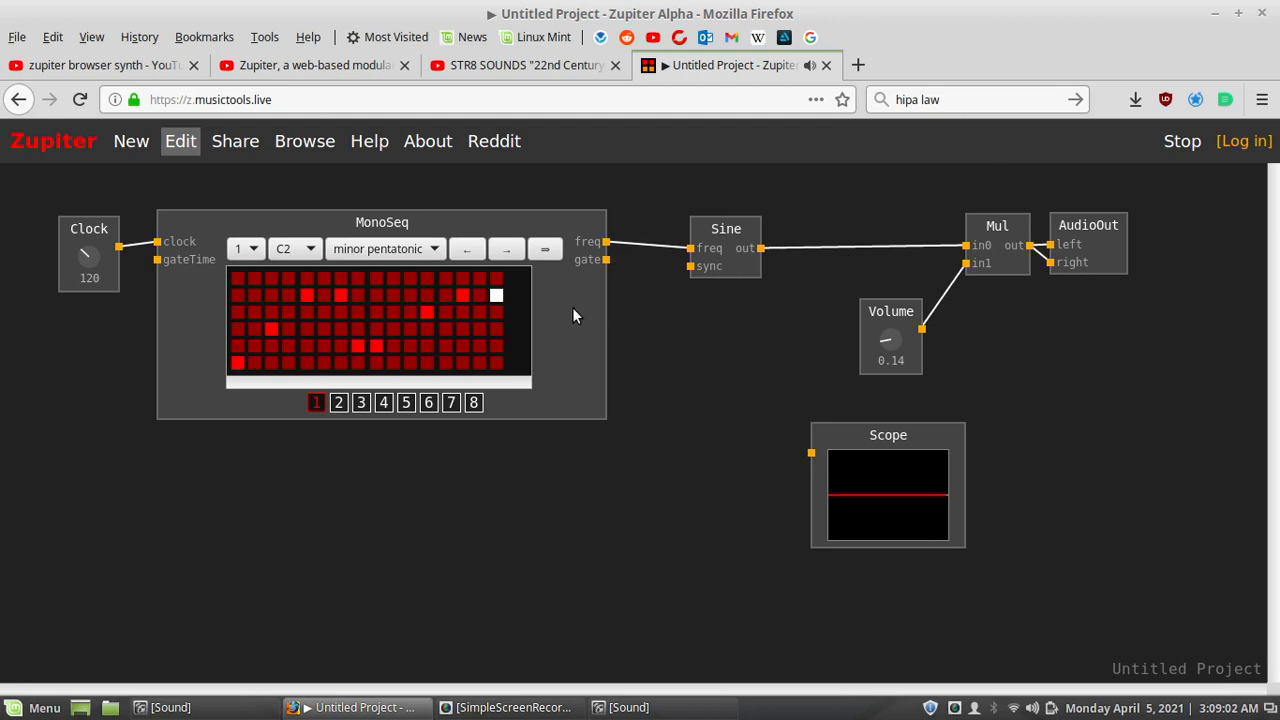
Step: Raise the Volume knob to 1.00 and set the MonoSeq's root note to C3
drag(885, 340, 897, 267)
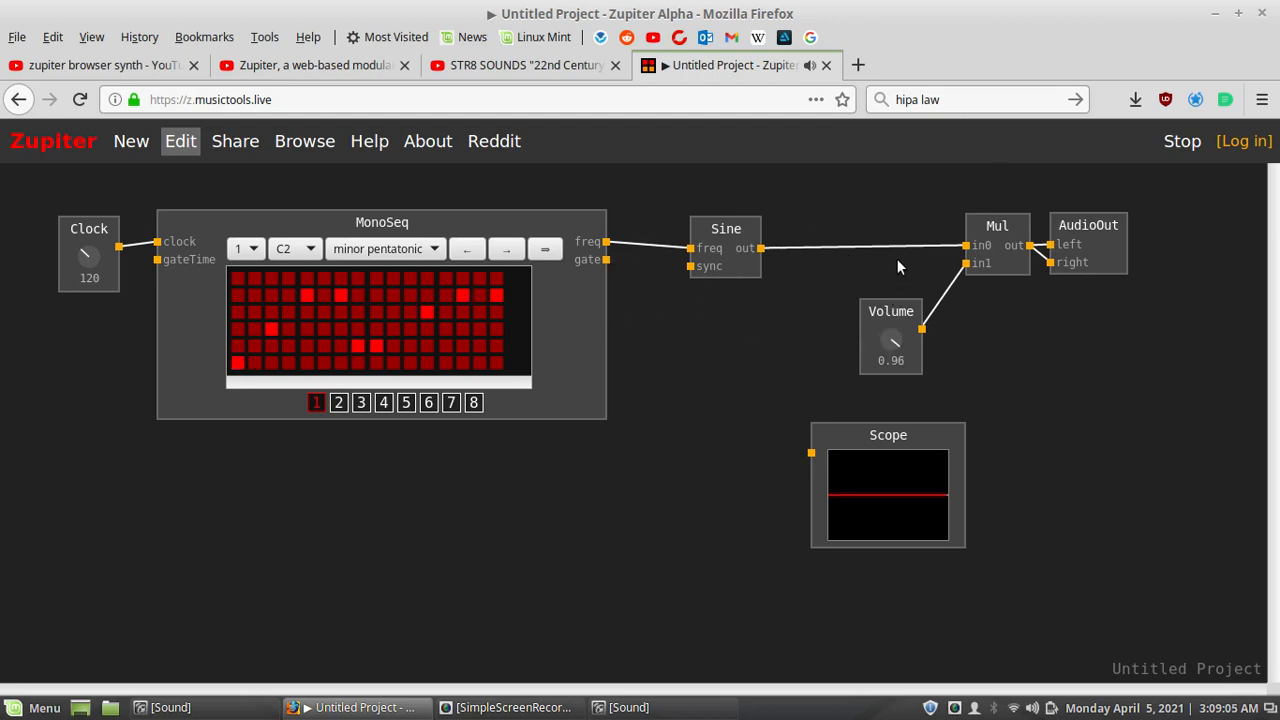
click(298, 249)
click(302, 580)
Step: Reposition the MonoSeq, Clock and Scope nodes slightly and connect the Sine node's output to the Scope's input
drag(363, 223, 354, 232)
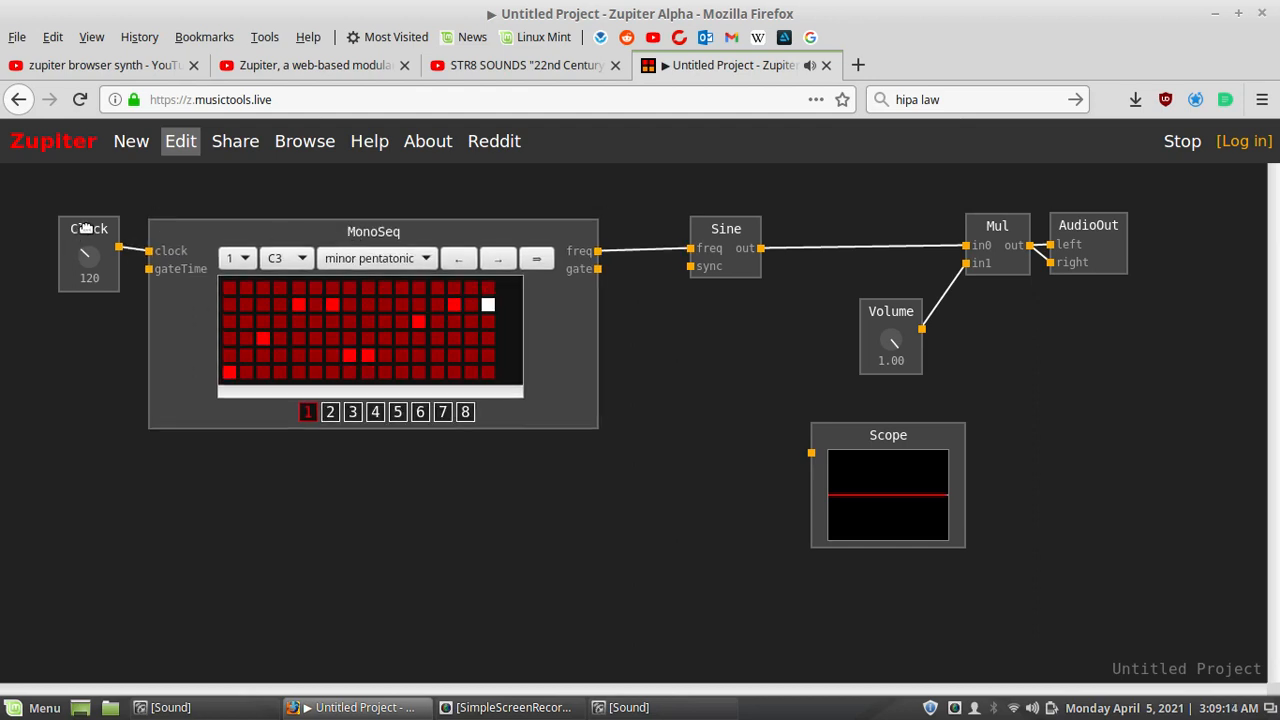
drag(96, 226, 74, 236)
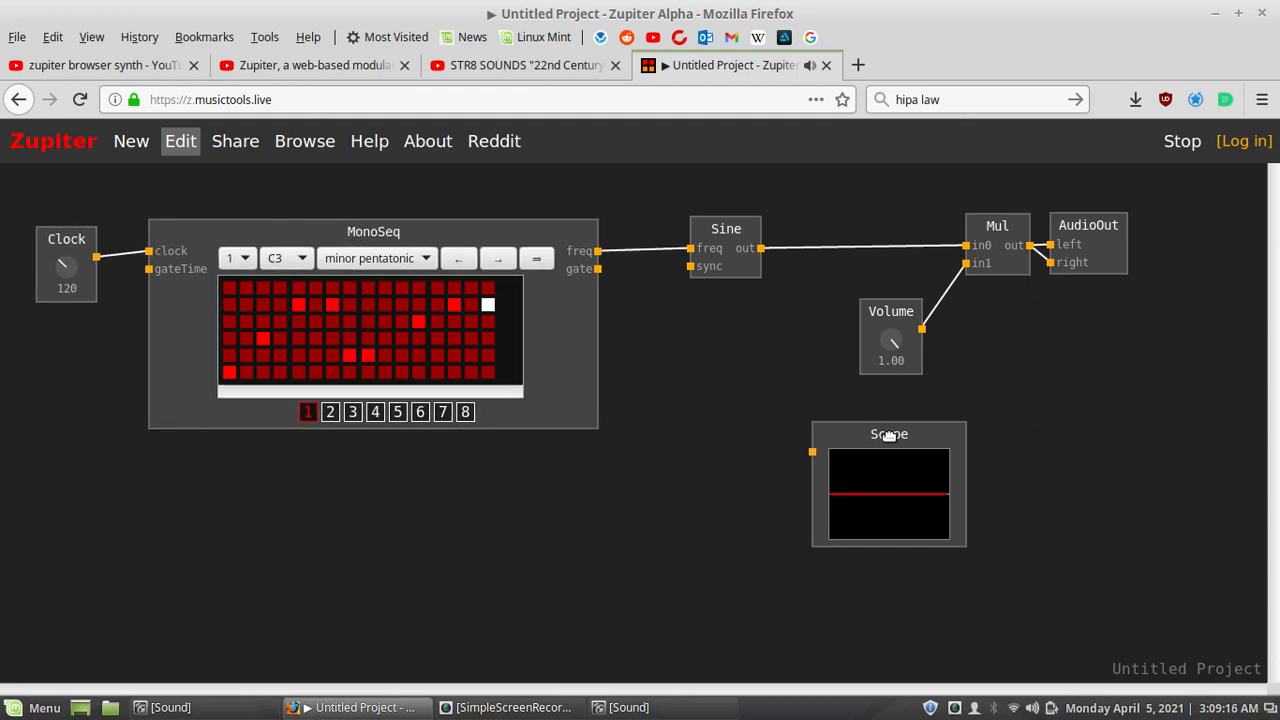
drag(889, 434, 760, 255)
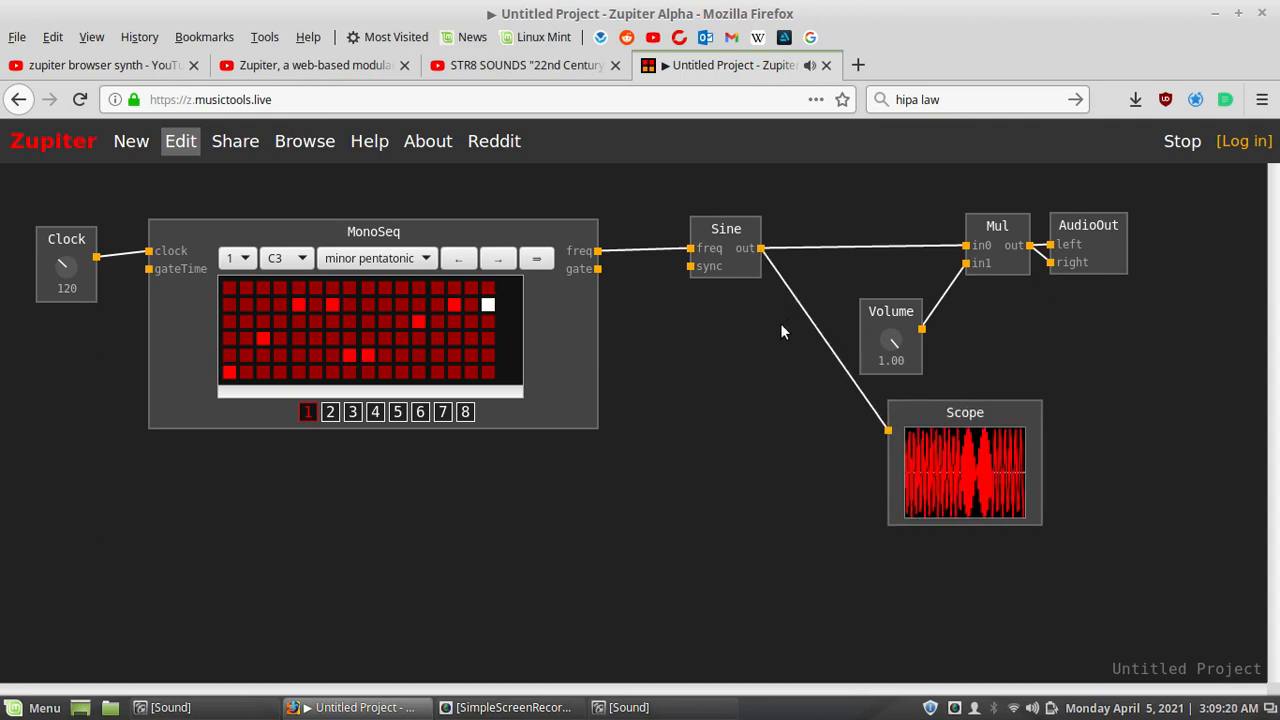
Step: Set the Volume node's maxVal to 3, turn its knob up to 2.17, and nudge the Scope down and left
double_click(887, 311)
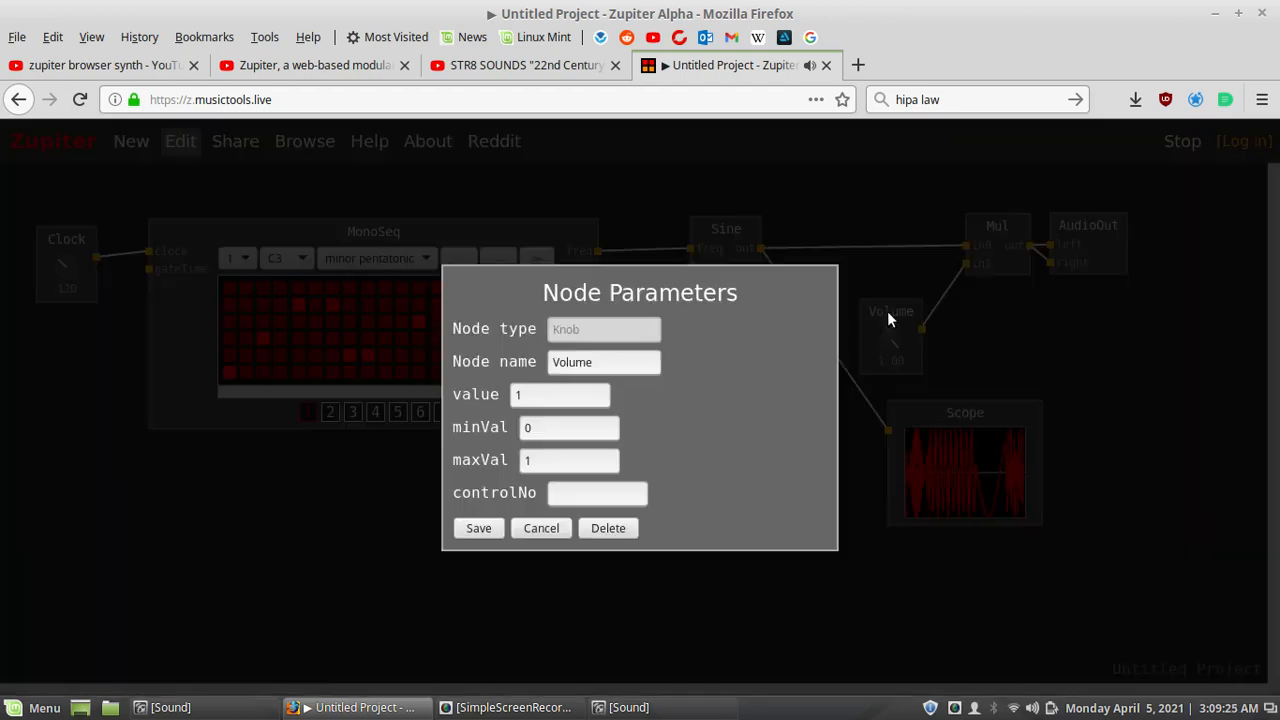
double_click(524, 459)
text(2)
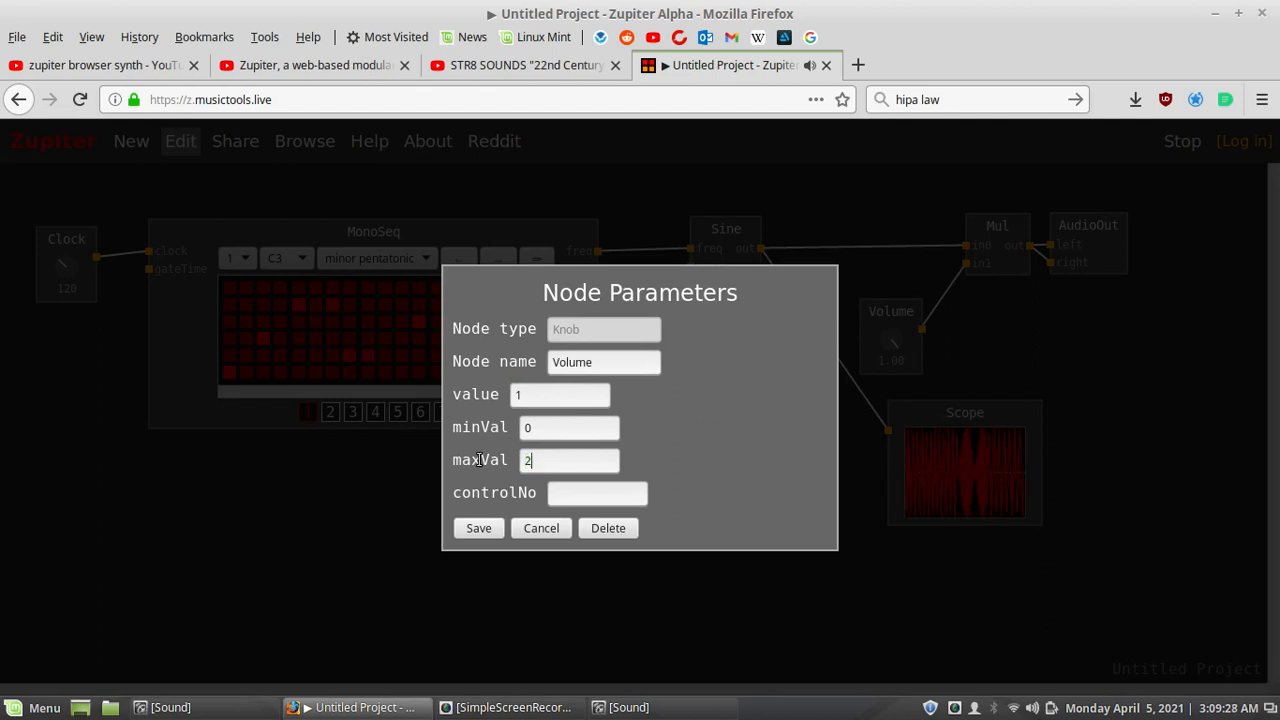
key(BackSpace)
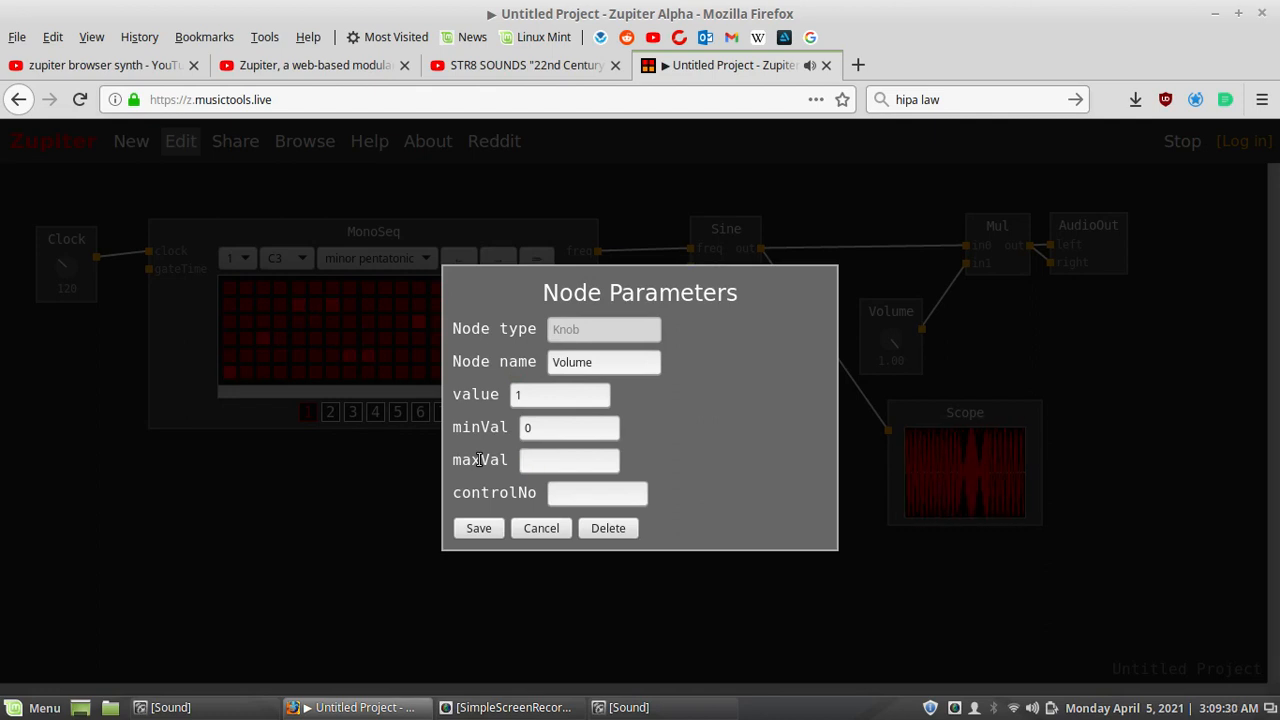
text(3)
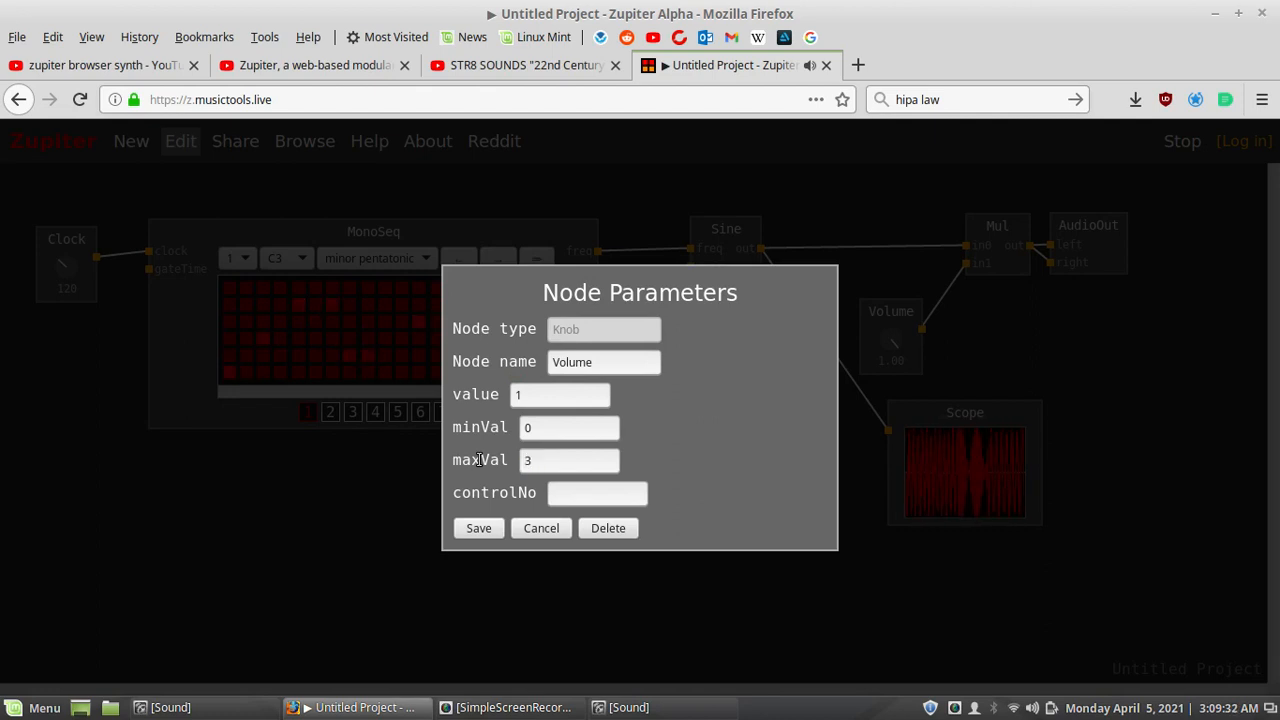
click(489, 530)
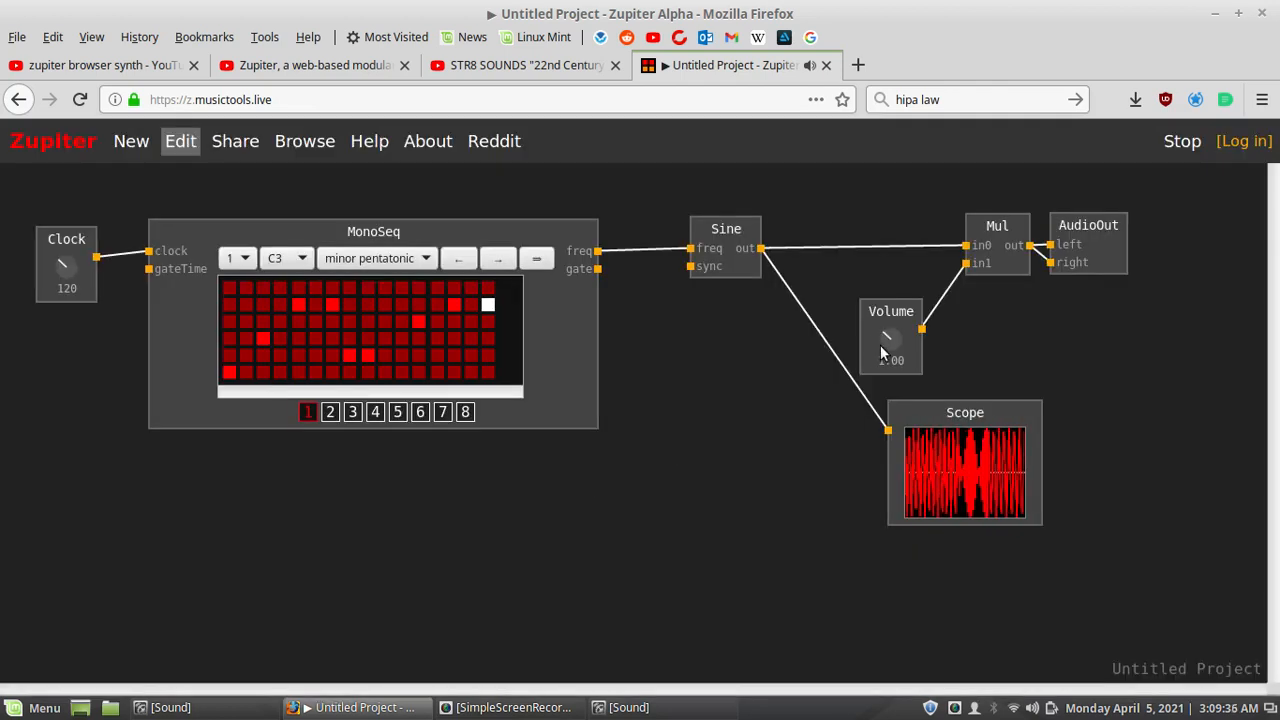
drag(884, 343, 884, 306)
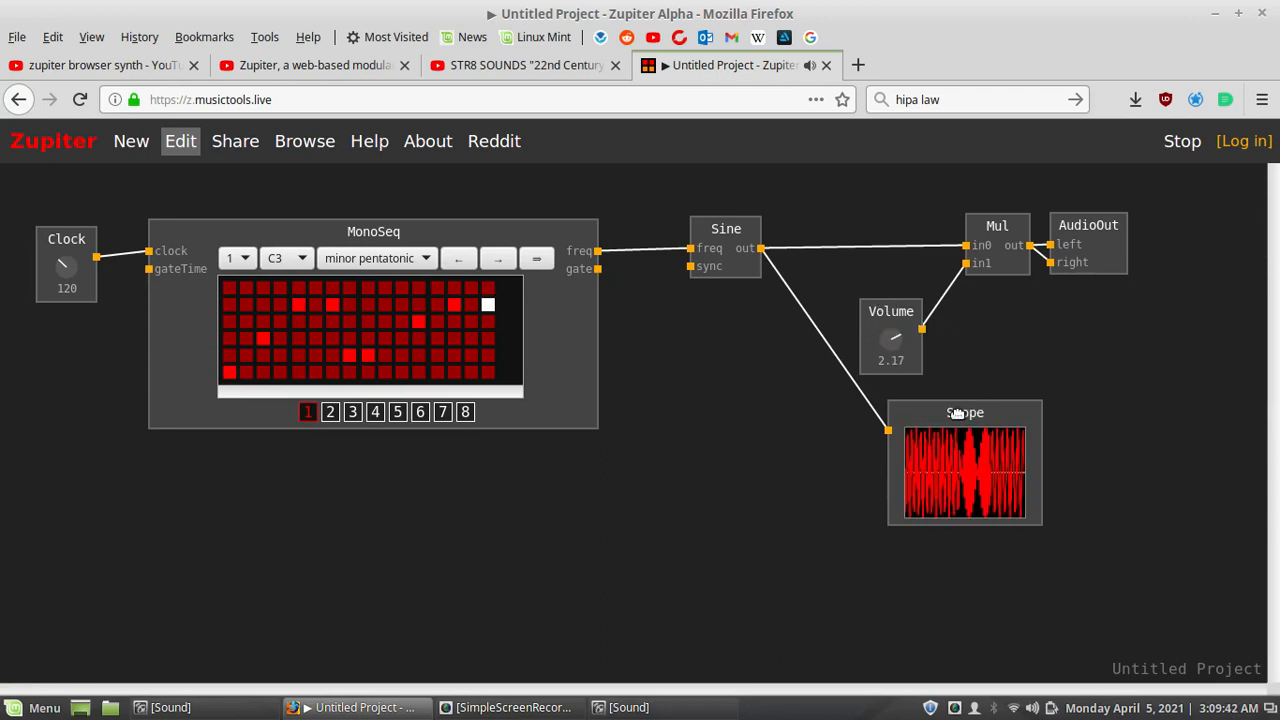
drag(956, 412, 933, 424)
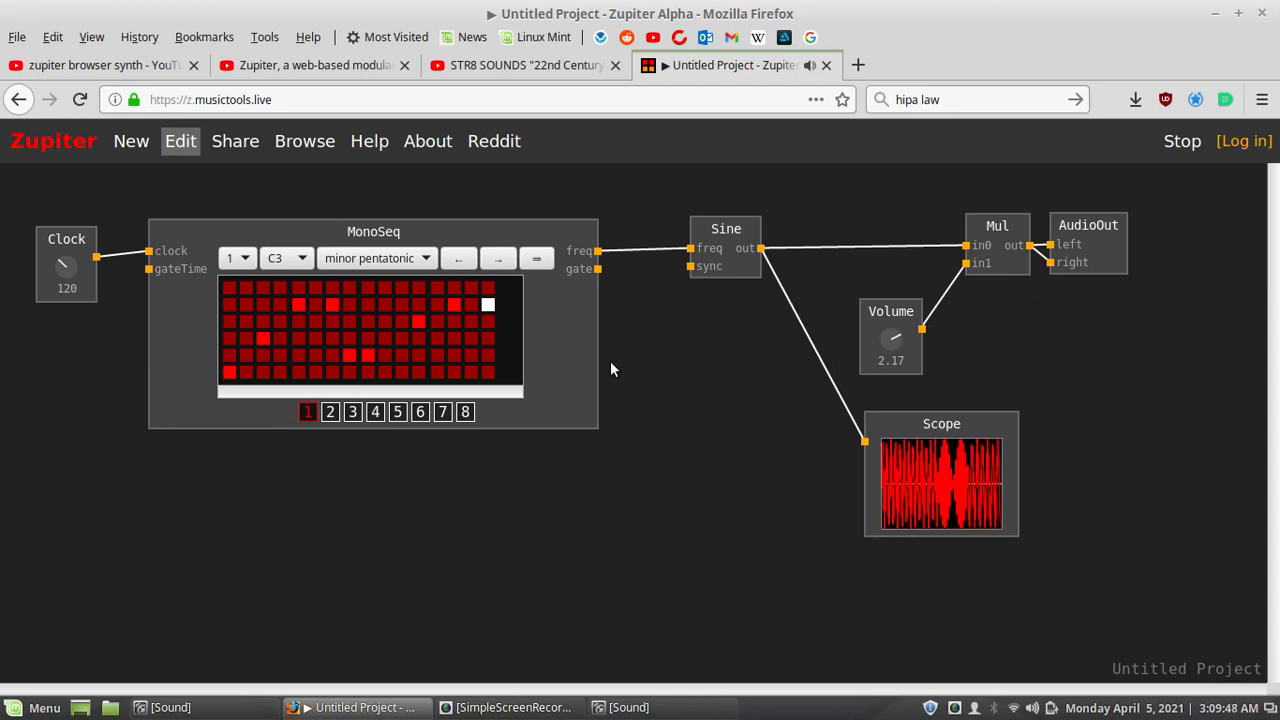
Step: Set the MonoSeq's root note to D4
click(300, 258)
scroll(286, 660, down, 5)
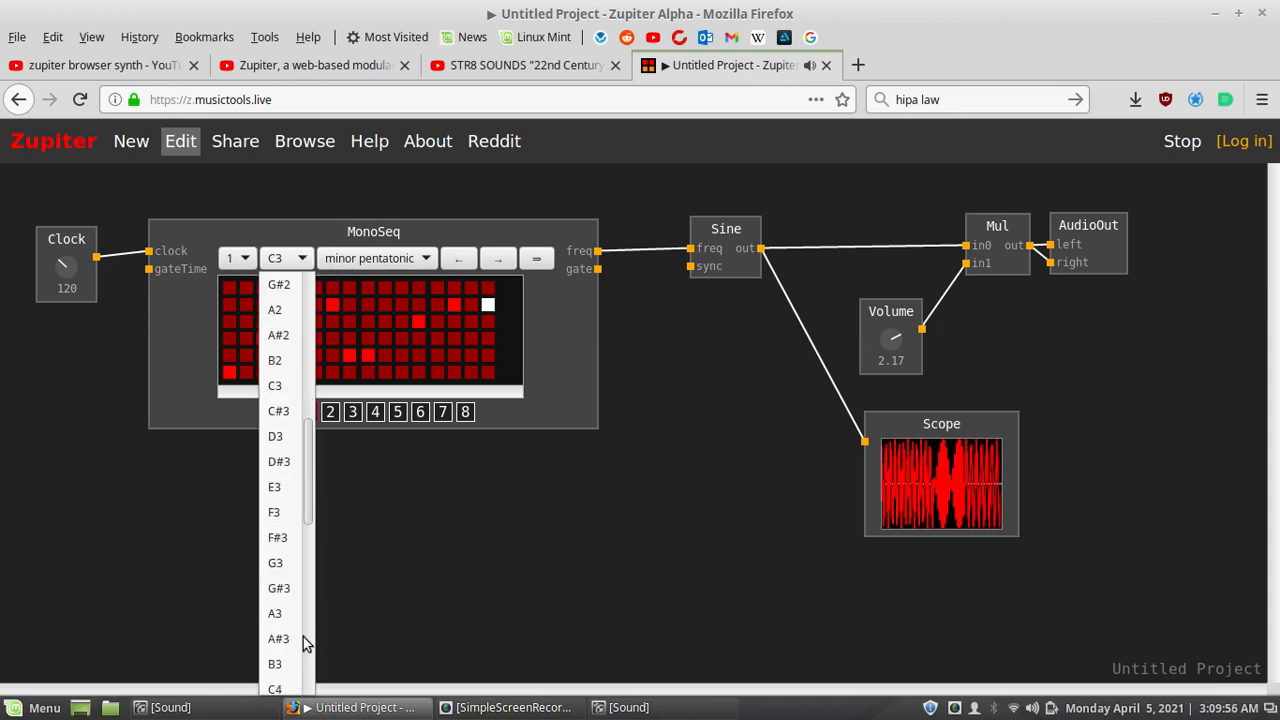
click(287, 675)
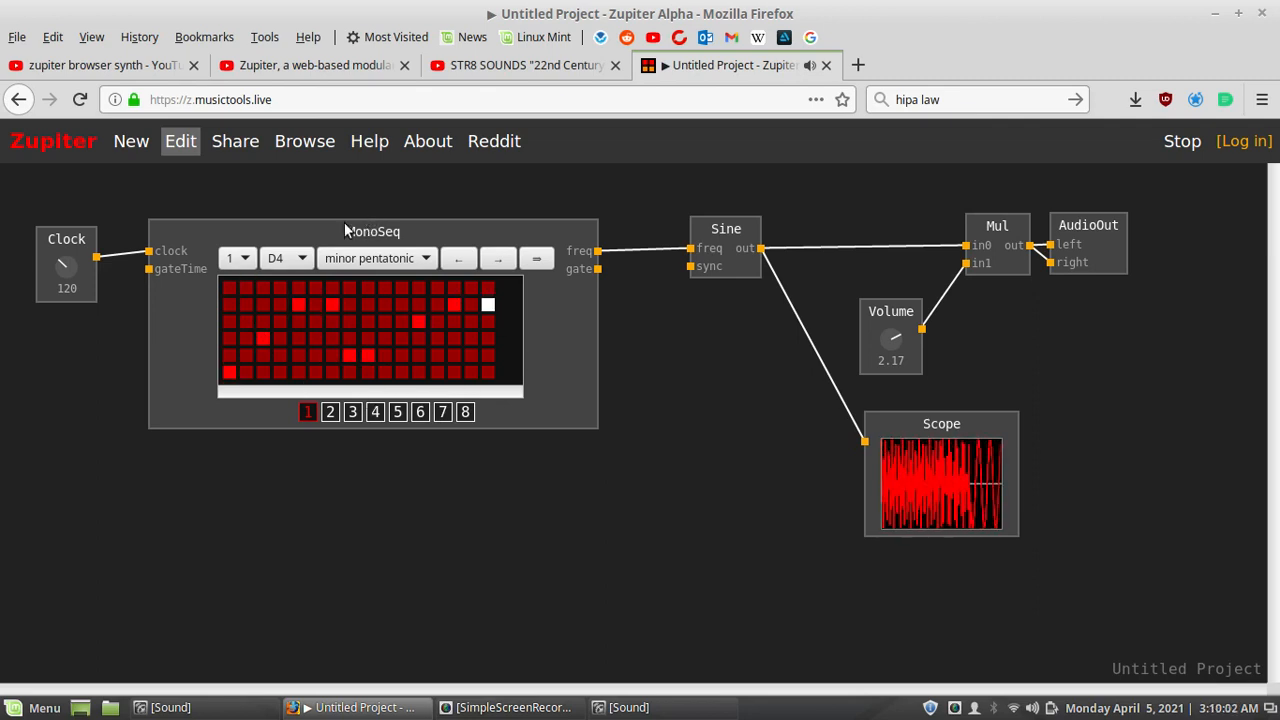
Step: Nudge the Clock up and left, extend the MonoSeq to 2 octaves, and place notes on step 7 (row 3), step 10 (row 4) and step 13 (row 10)
drag(76, 240, 66, 228)
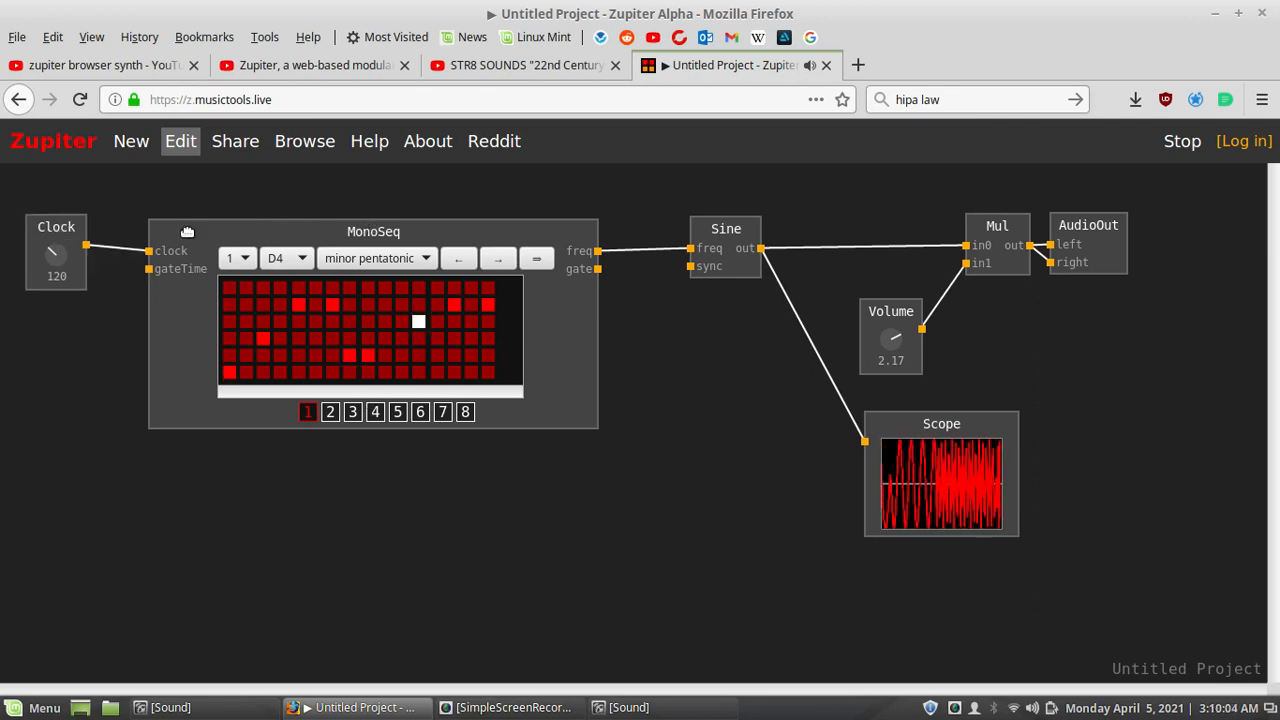
click(237, 258)
click(225, 316)
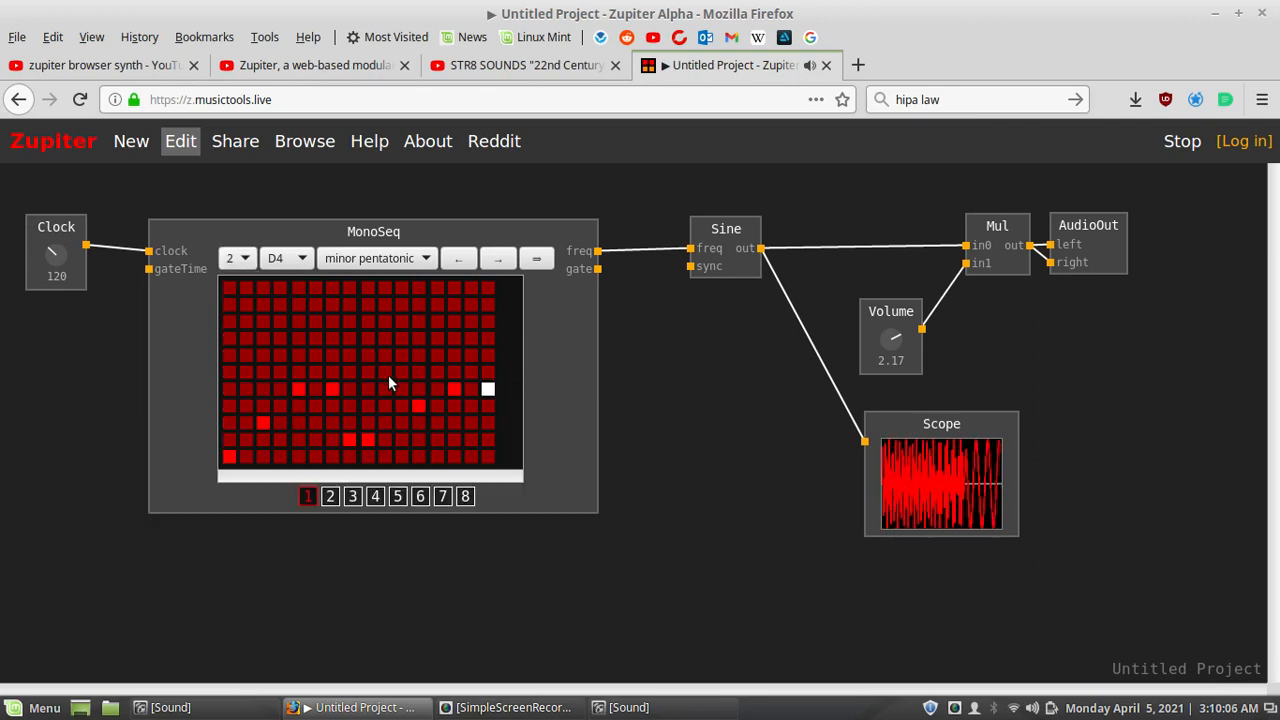
click(330, 320)
click(385, 337)
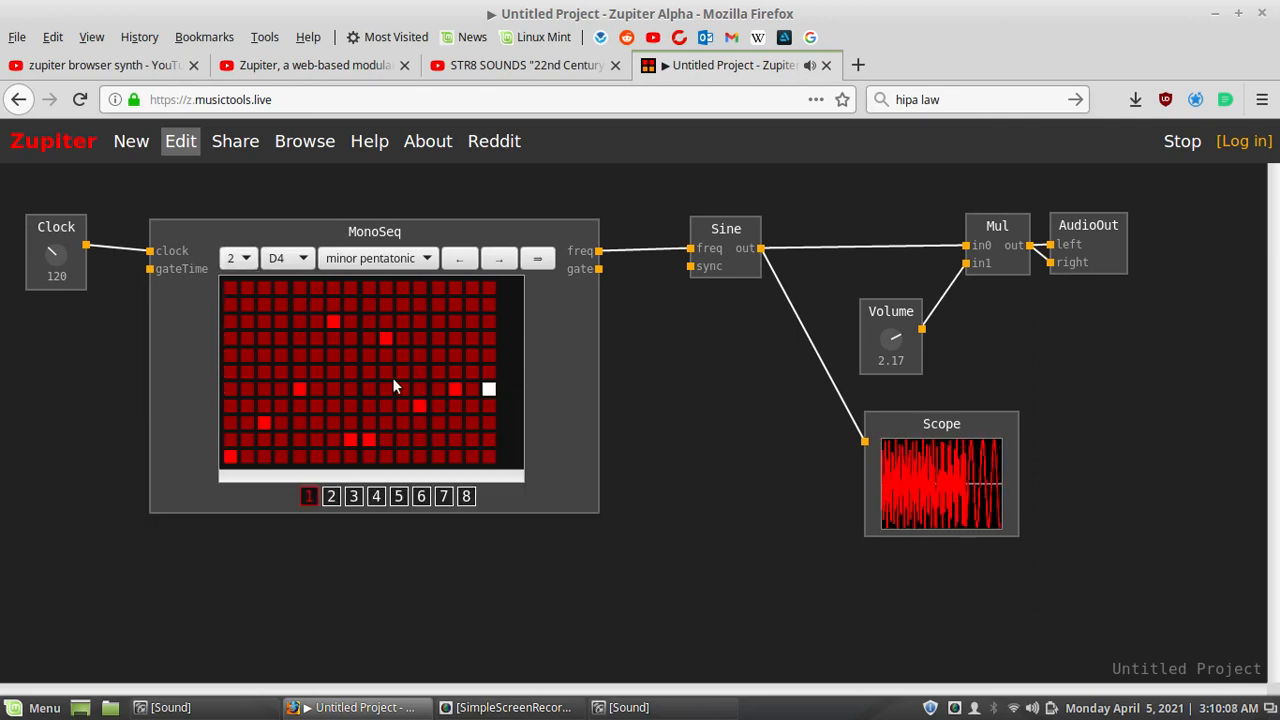
click(437, 439)
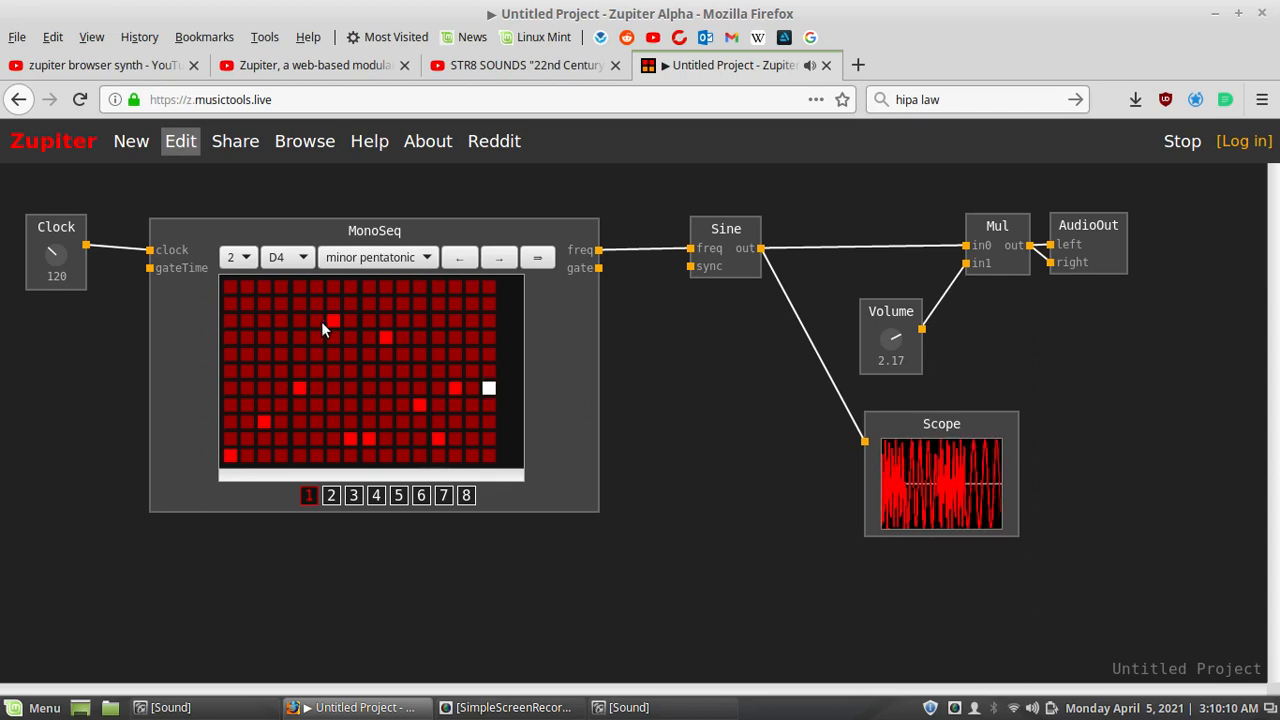
Step: Set the MonoSeq's root note to D3 and its scale to chromatic
click(280, 257)
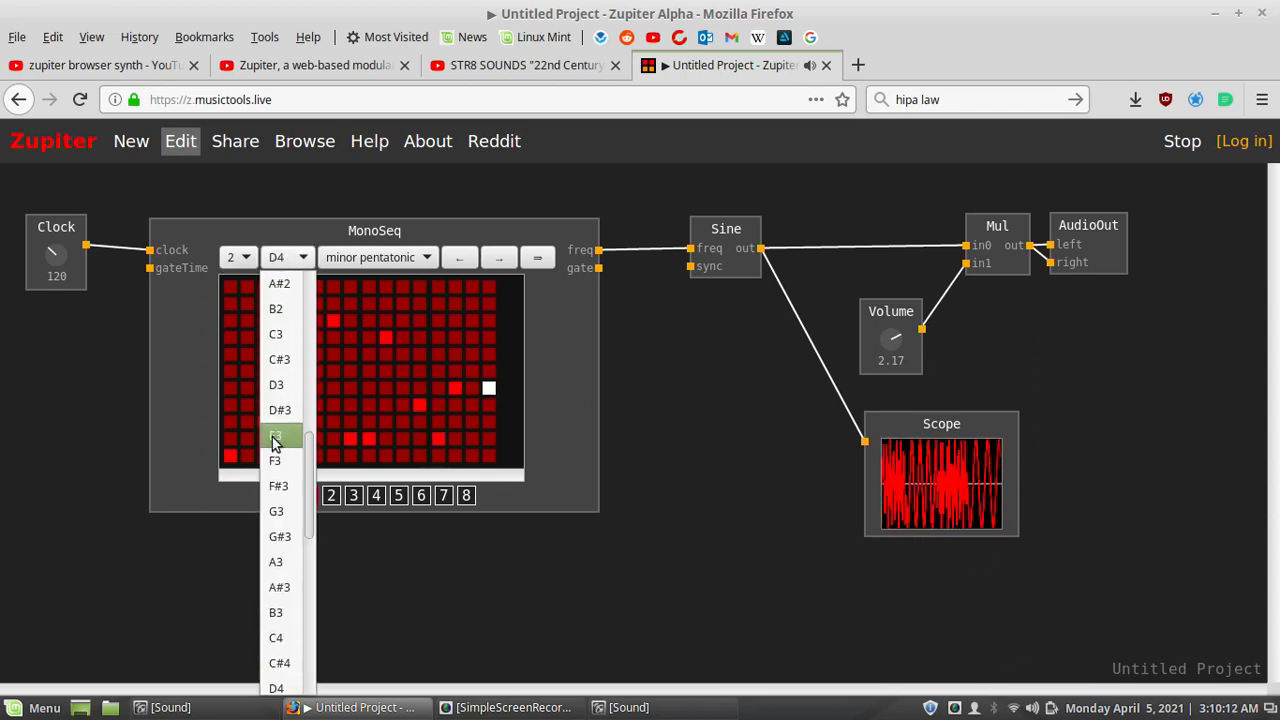
click(280, 388)
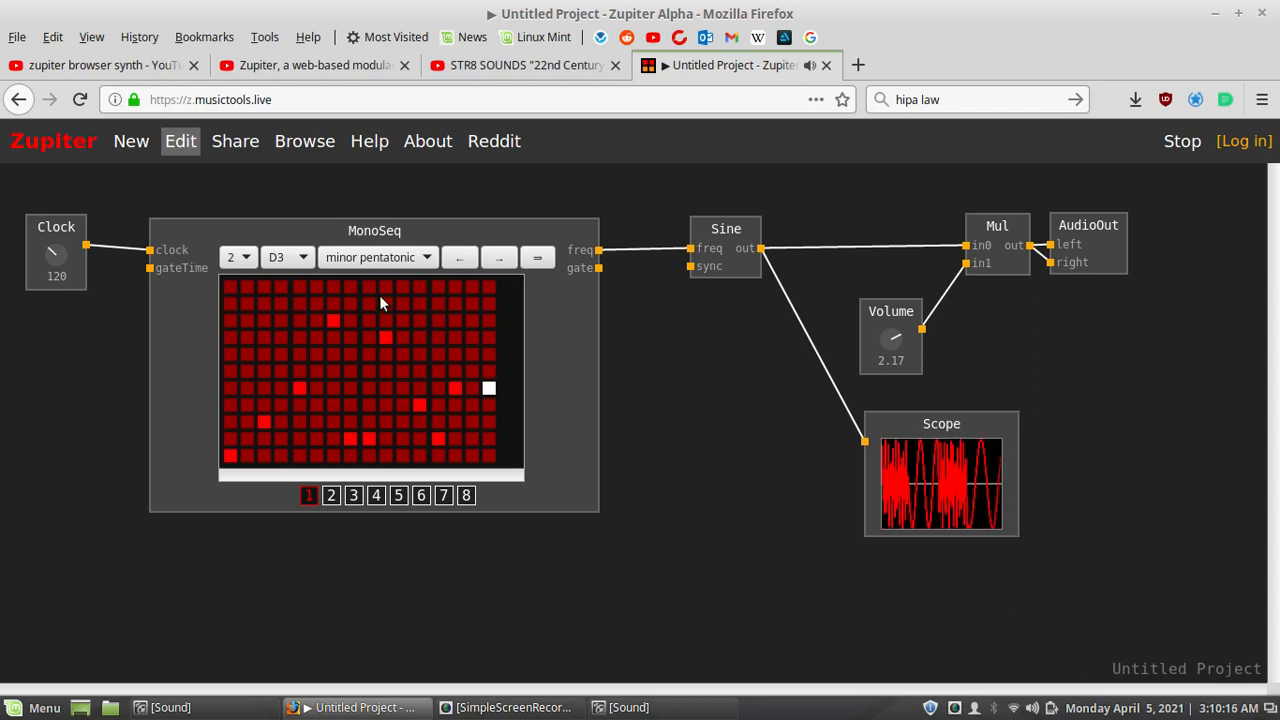
click(405, 257)
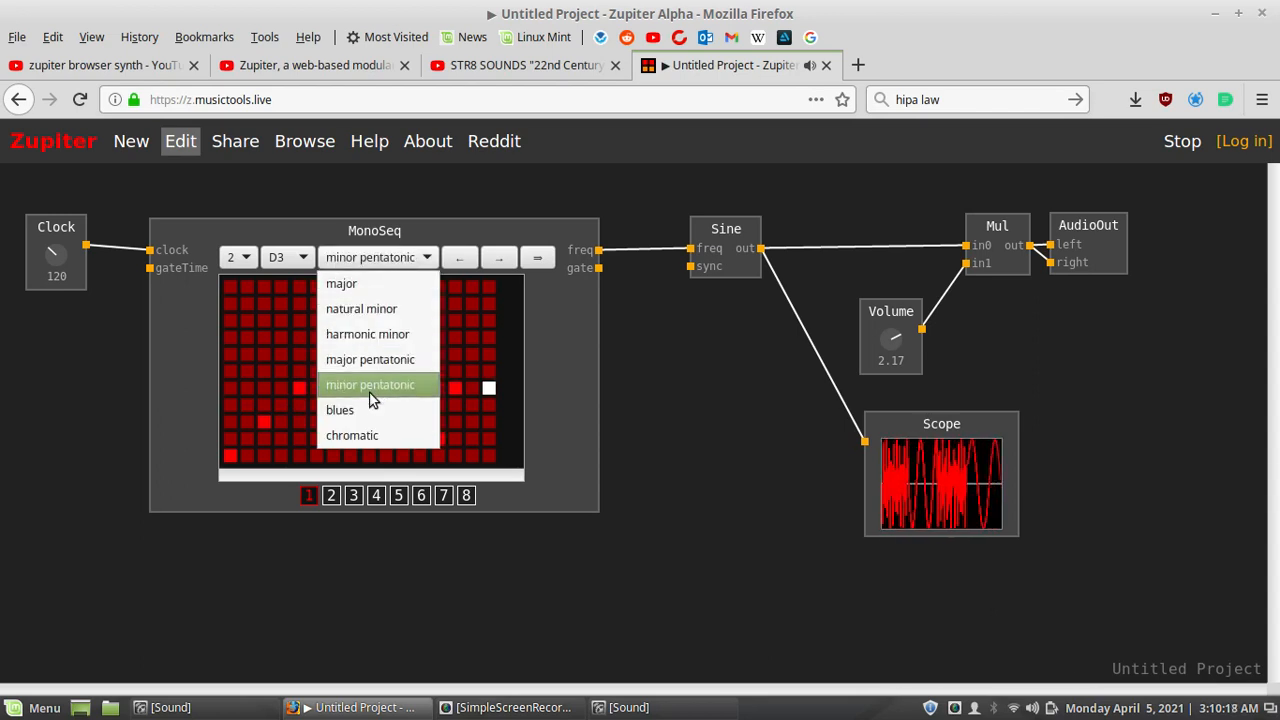
click(358, 435)
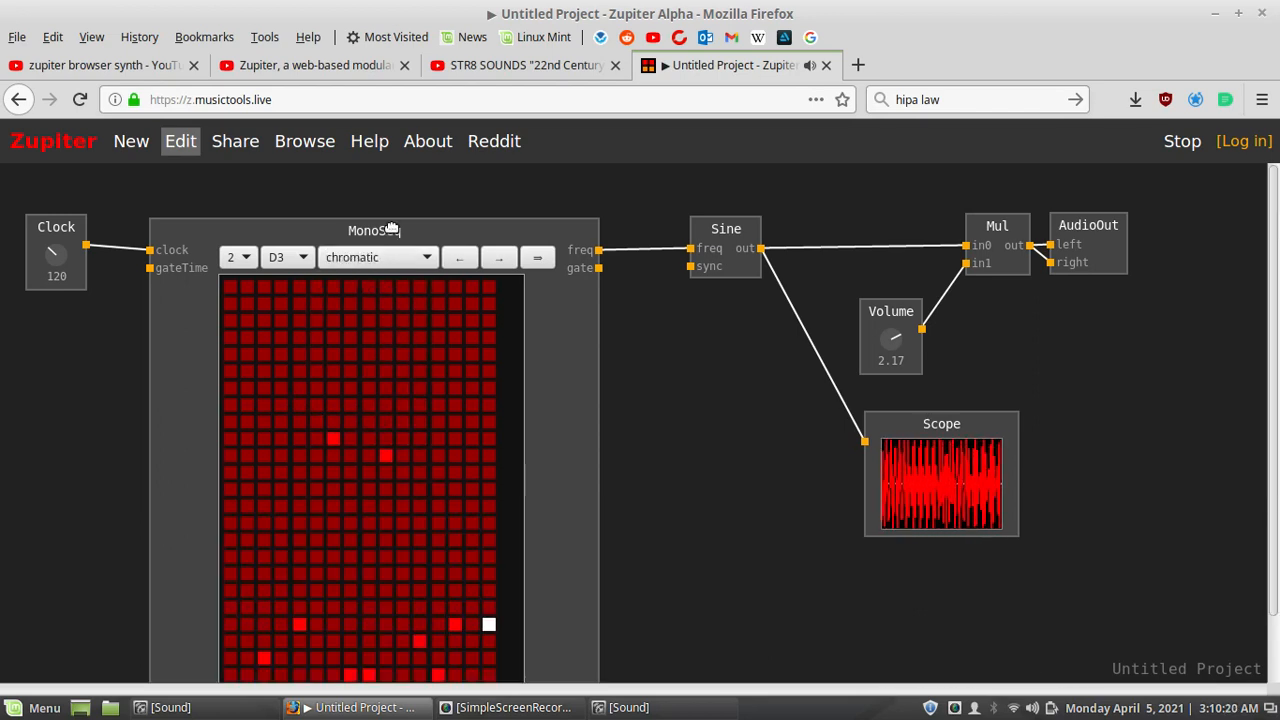
Step: In MonoSeq pattern 1, place a rising run on steps 2 to 9, one row higher per step from the second-lowest row
scroll(369, 250, down, 2)
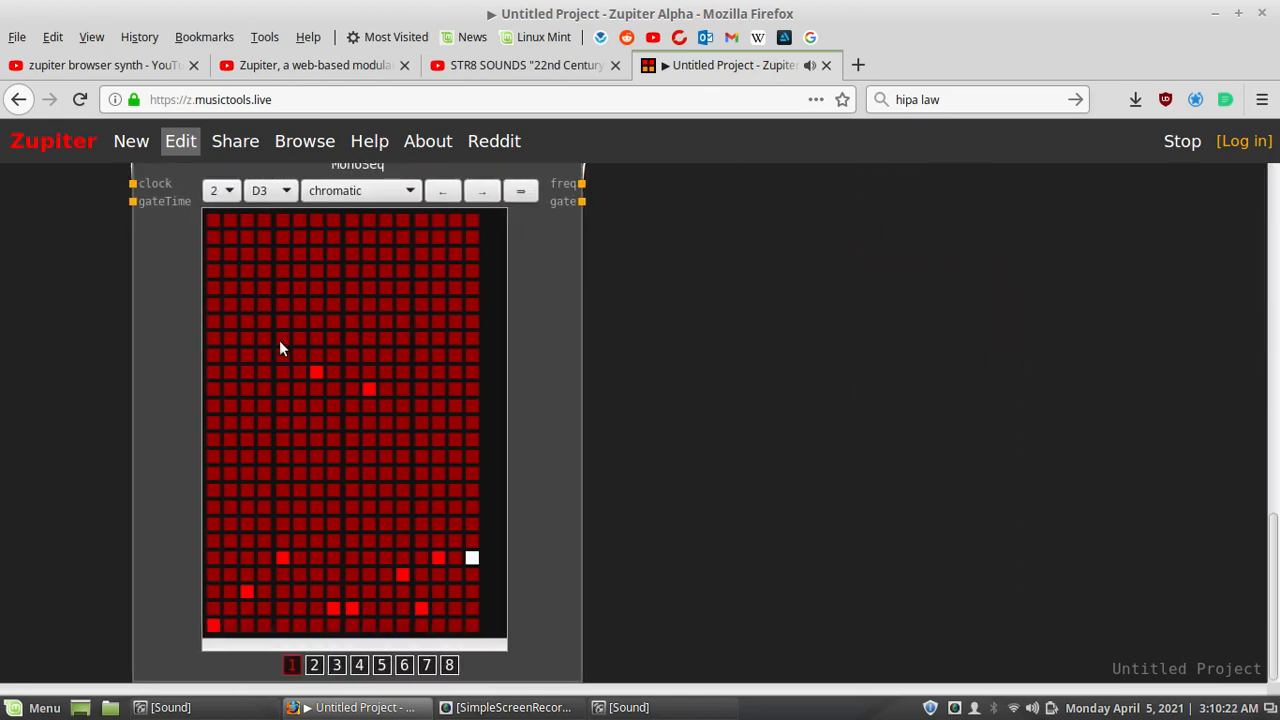
click(265, 289)
click(228, 607)
click(249, 589)
click(263, 573)
click(286, 552)
click(295, 543)
click(315, 526)
click(333, 506)
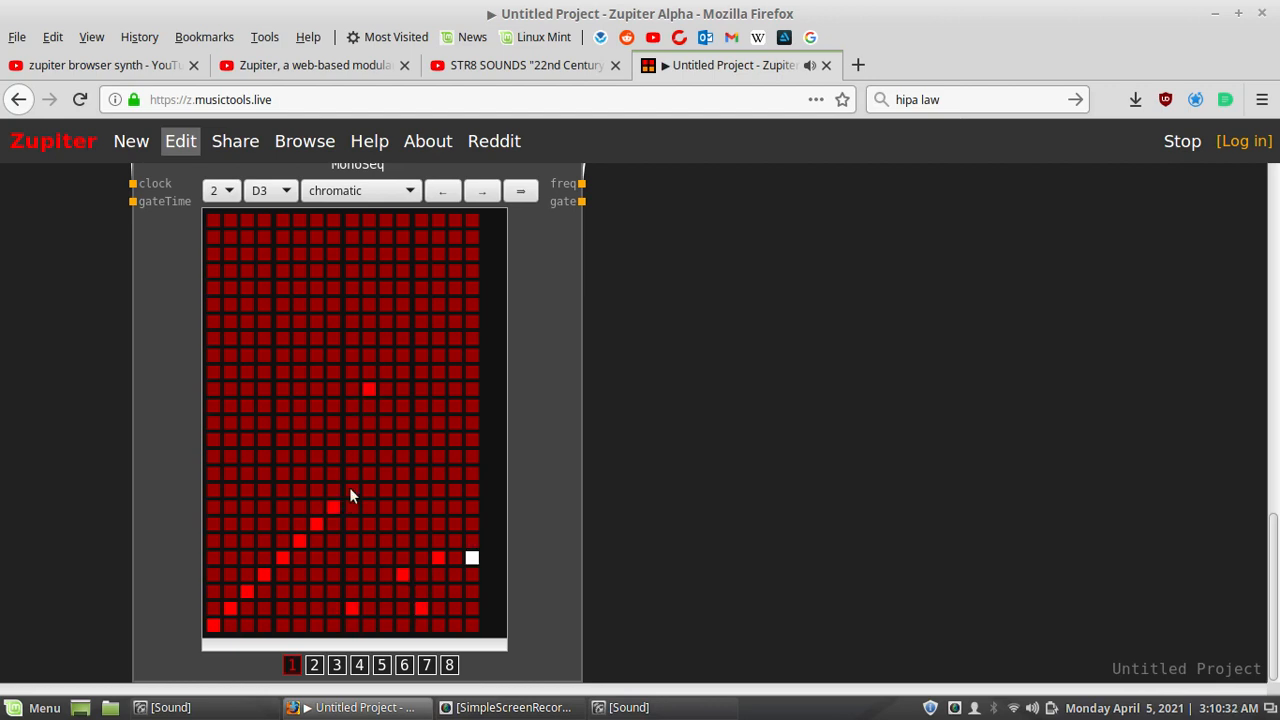
click(350, 489)
Step: Switch the MonoSeq to pattern 2 and place a descending run on steps 2 to 9, one row lower per step from row 4
click(314, 666)
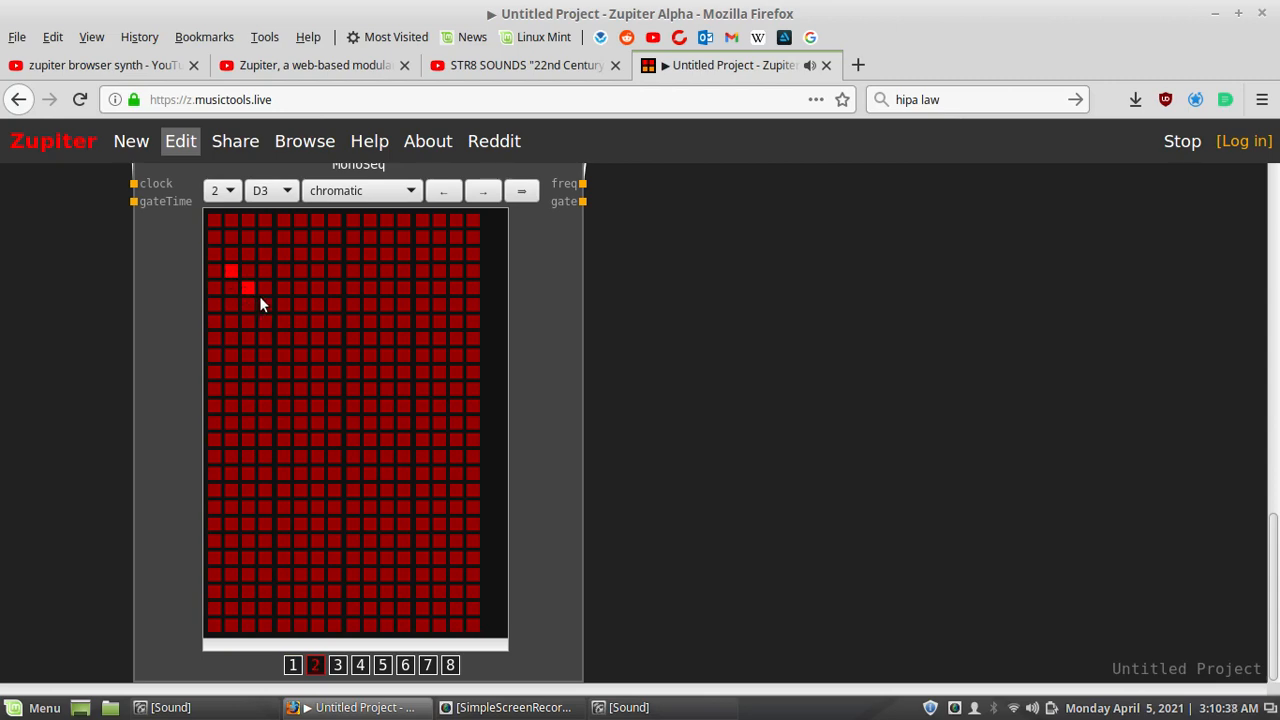
click(316, 353)
click(351, 389)
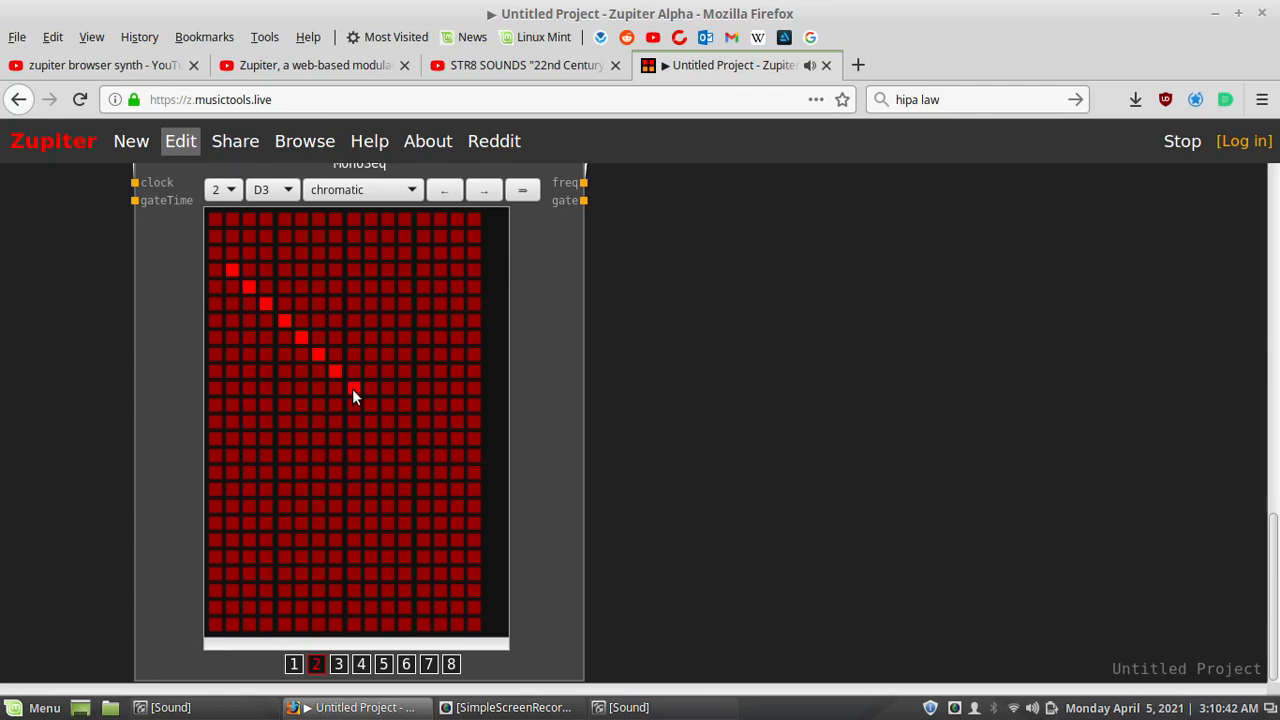
Step: In pattern 2, place notes on steps 11, 13 and 15 (row 10), step 12 (row 12), step 14 (row 14) and step 16 (row 17)
click(386, 368)
click(404, 405)
click(425, 370)
click(440, 439)
click(455, 372)
click(475, 490)
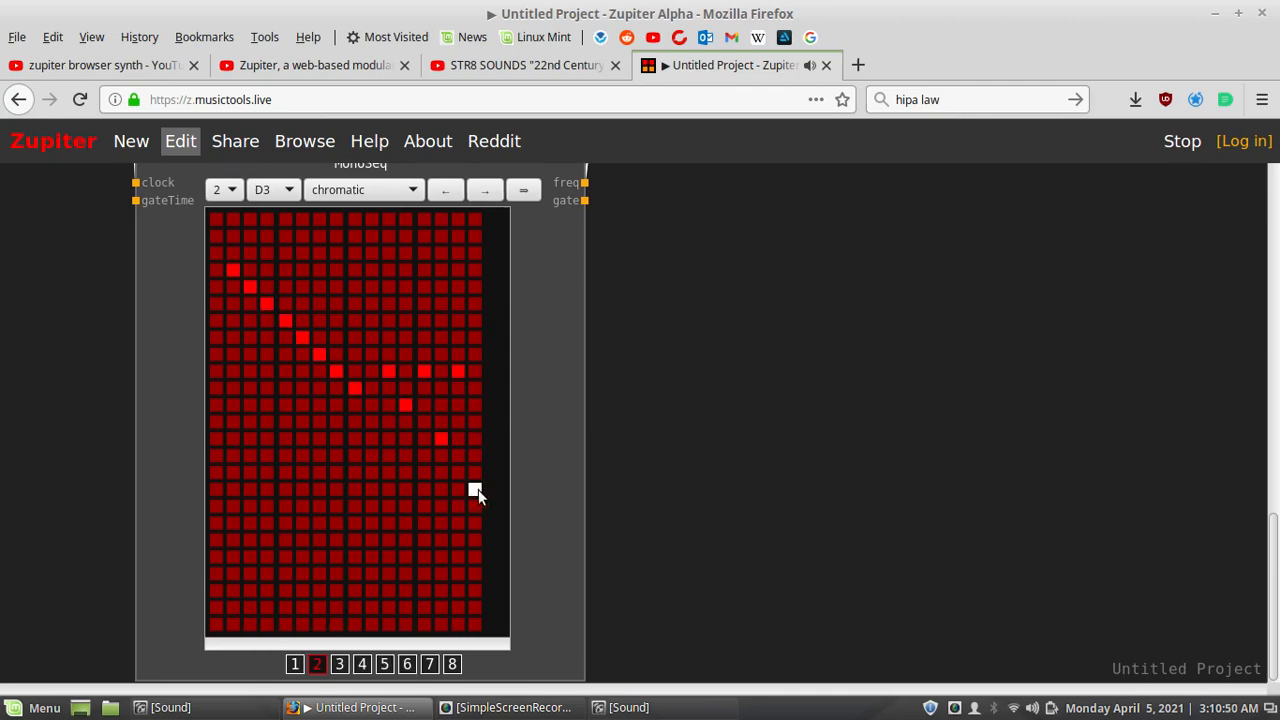
Step: Move the MonoSeq node back up so it sits between the Clock and the Sine
drag(1277, 552, 1275, 434)
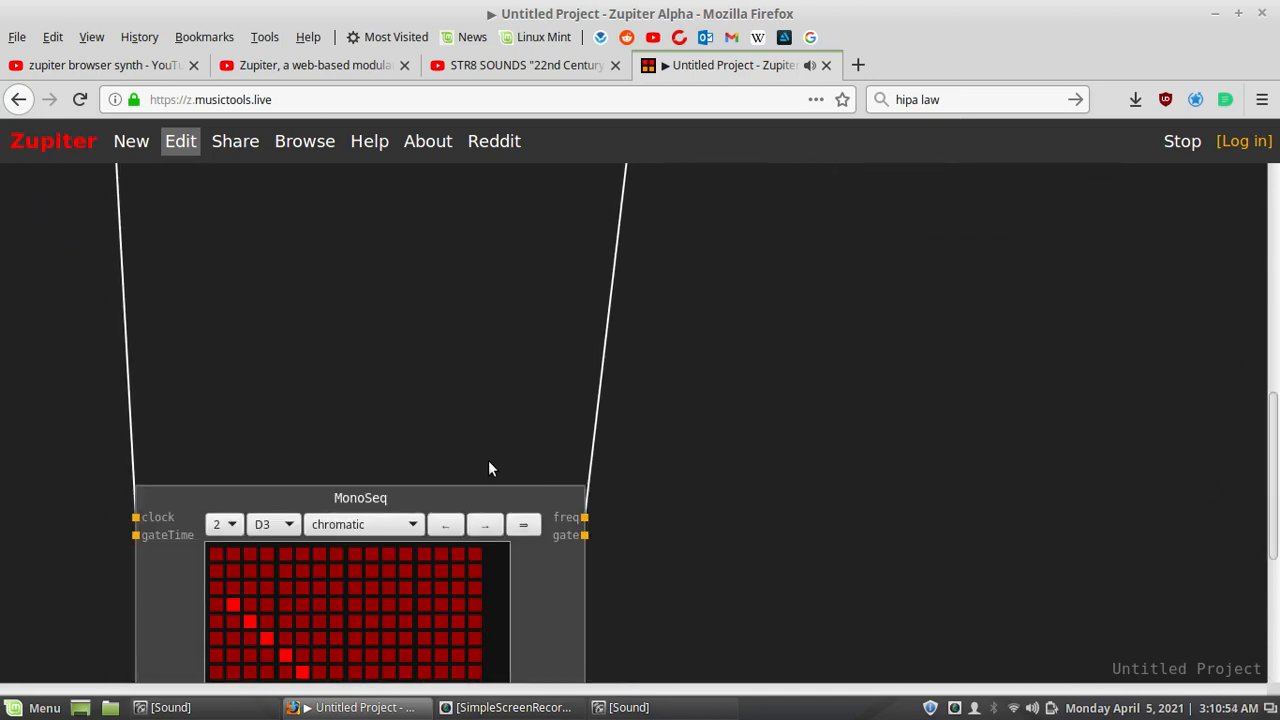
drag(342, 502, 382, 187)
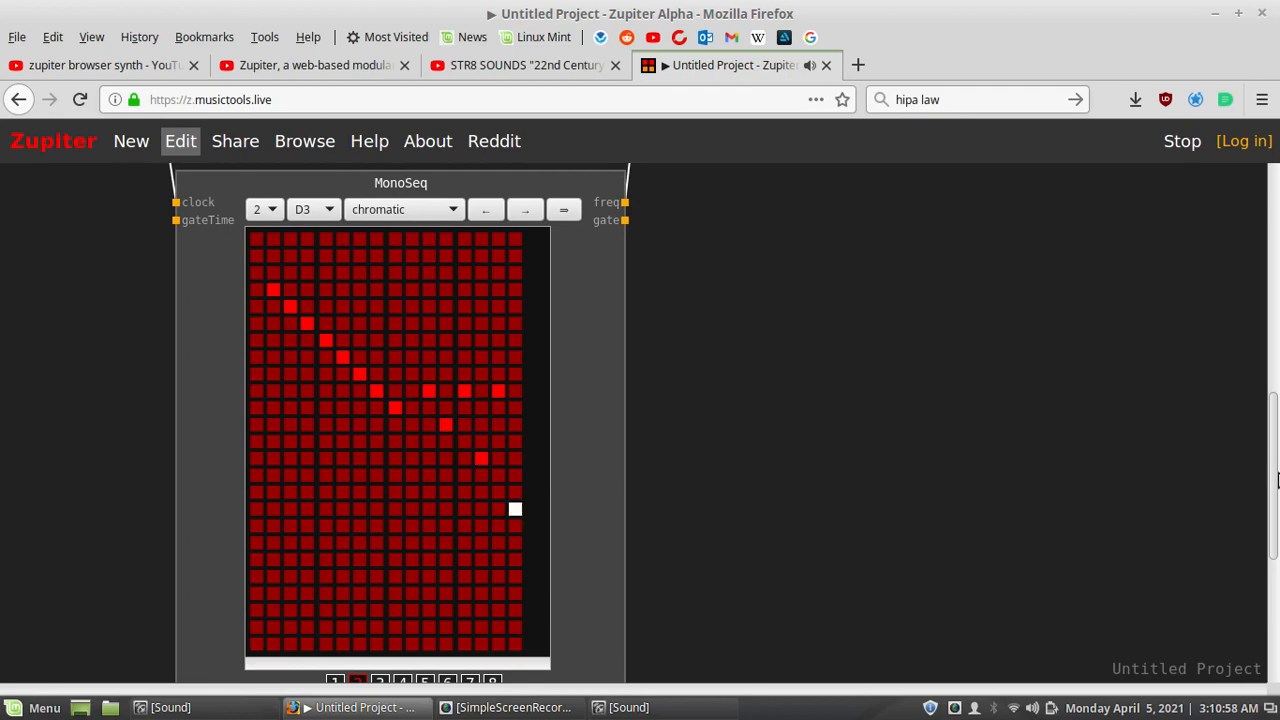
scroll(528, 535, up, 5)
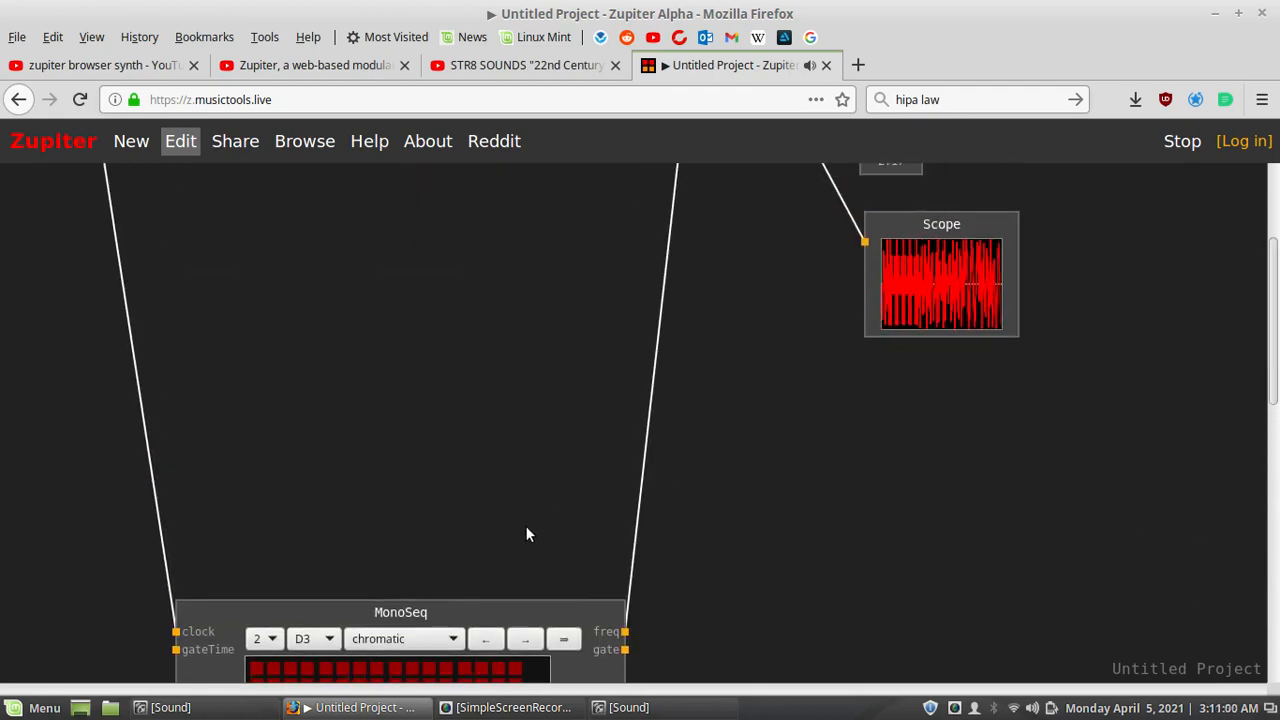
drag(400, 610, 428, 177)
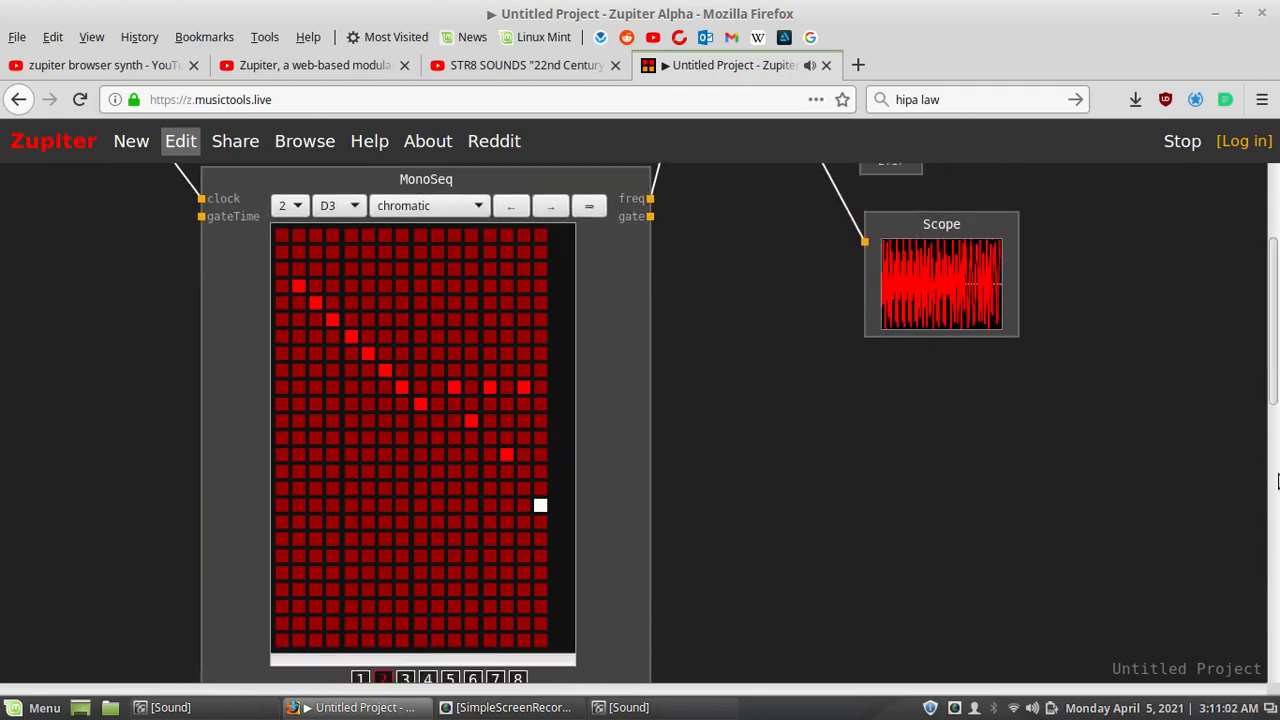
drag(1264, 364, 1240, 290)
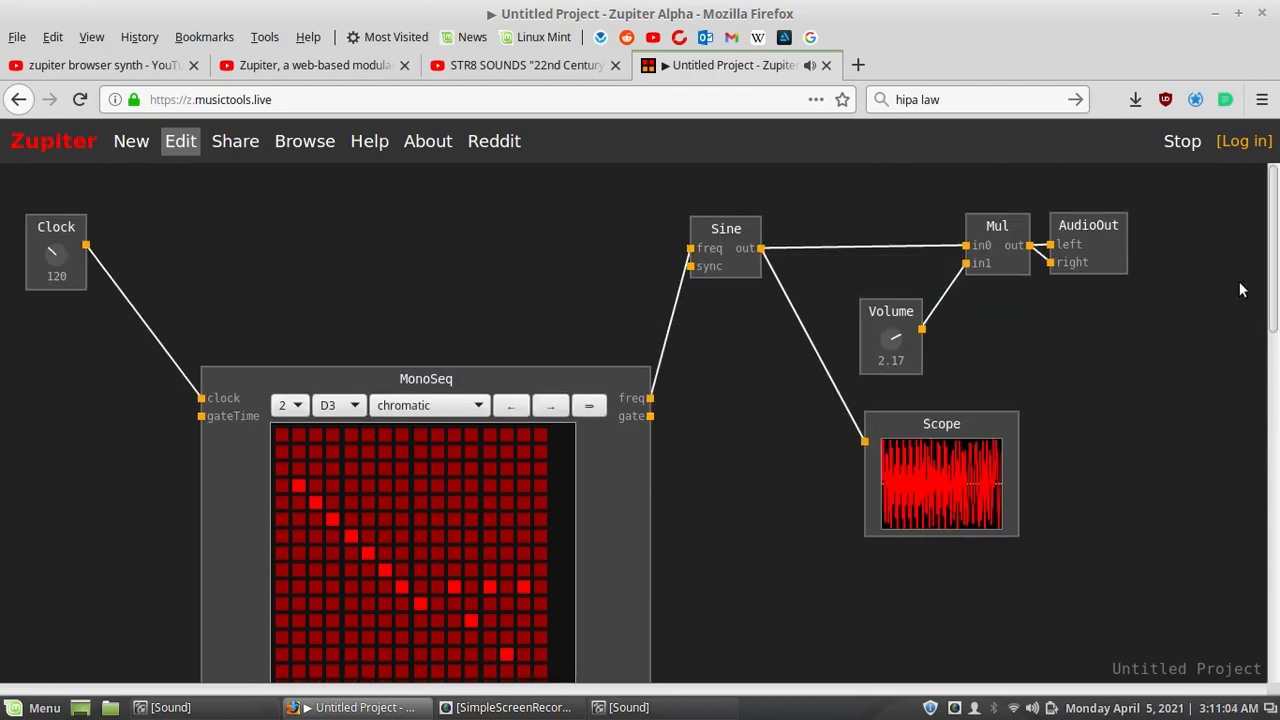
drag(420, 379, 378, 234)
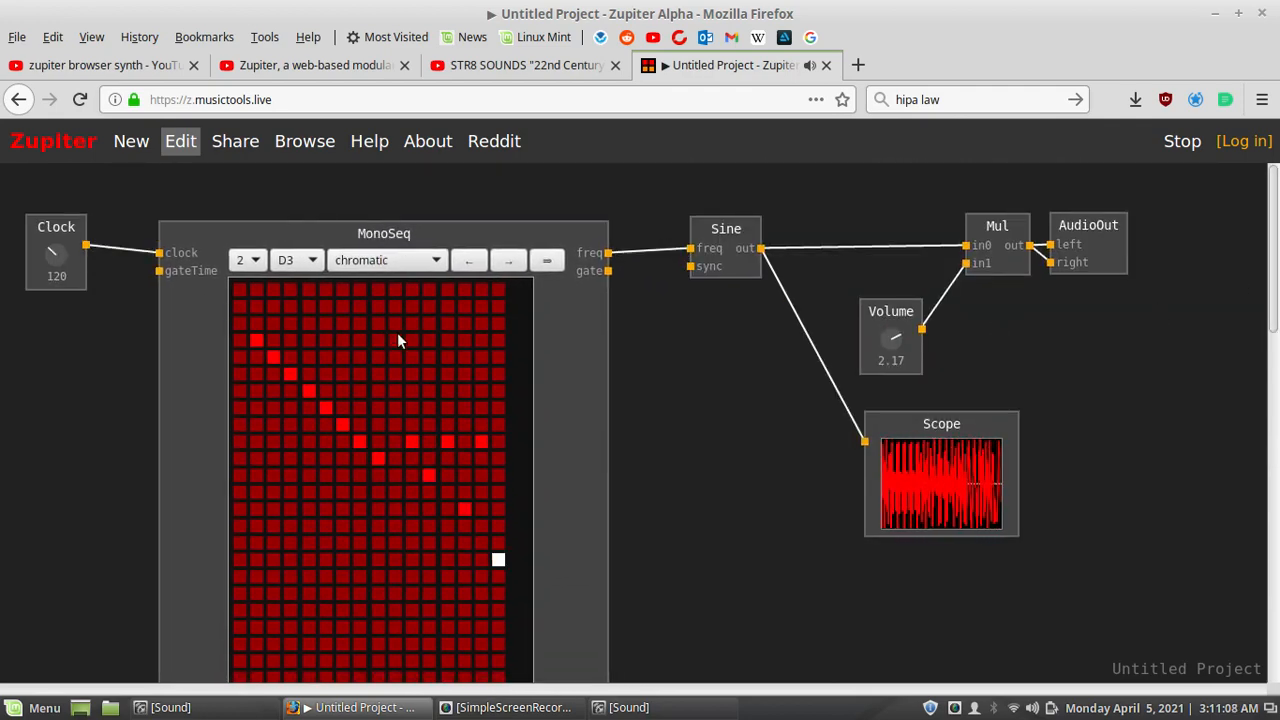
scroll(618, 362, down, 3)
scroll(618, 366, up, 3)
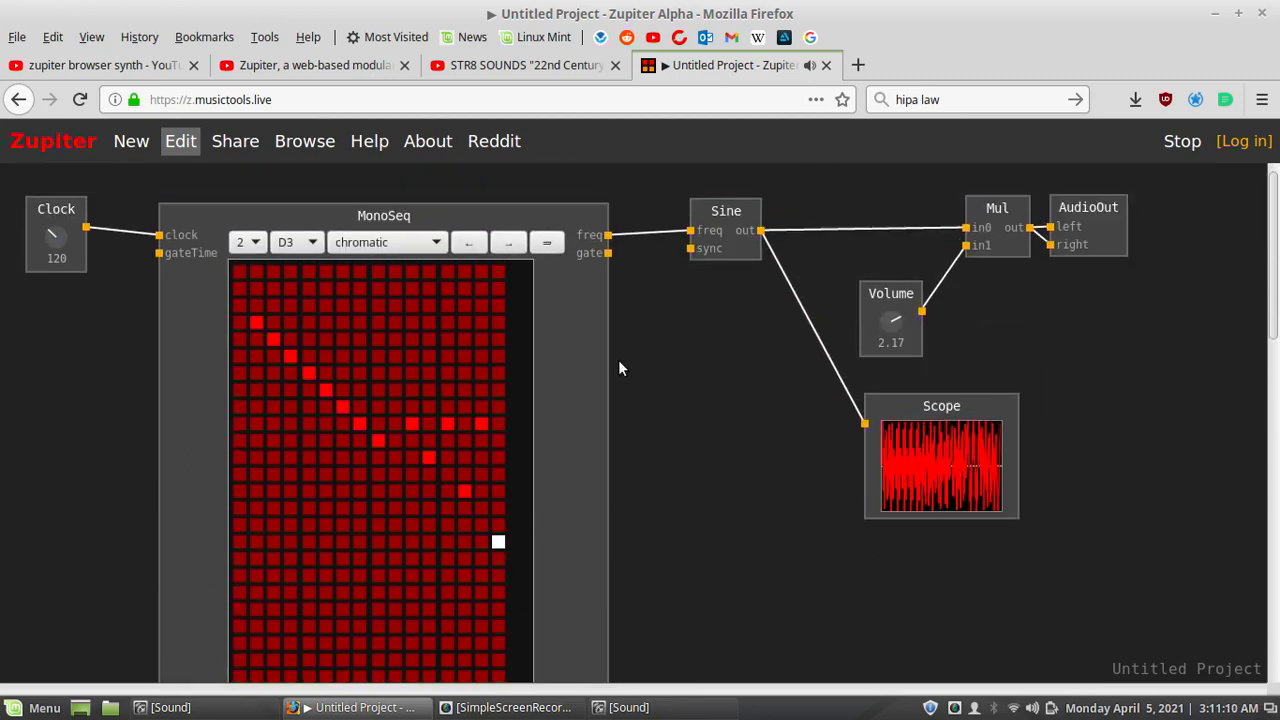
Step: Add a second Scope node below the Sine and connect the MonoSeq's gate output to its input
double_click(748, 514)
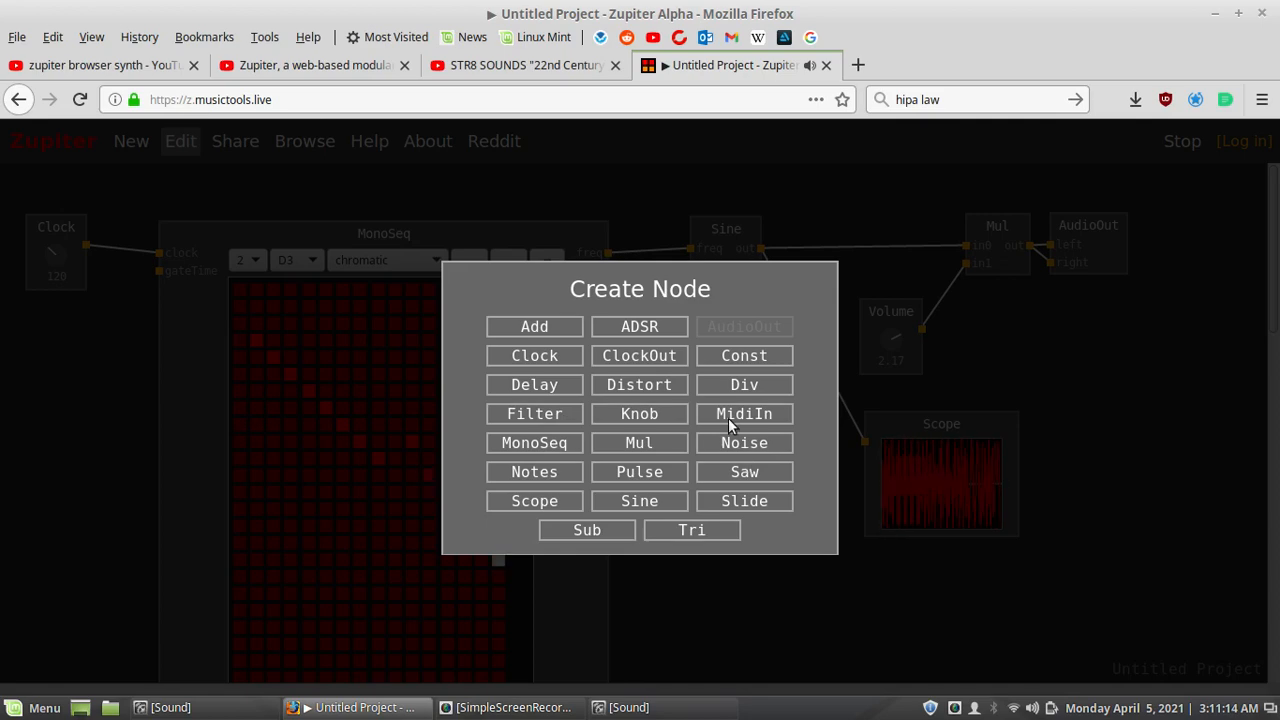
click(539, 501)
drag(830, 530, 732, 382)
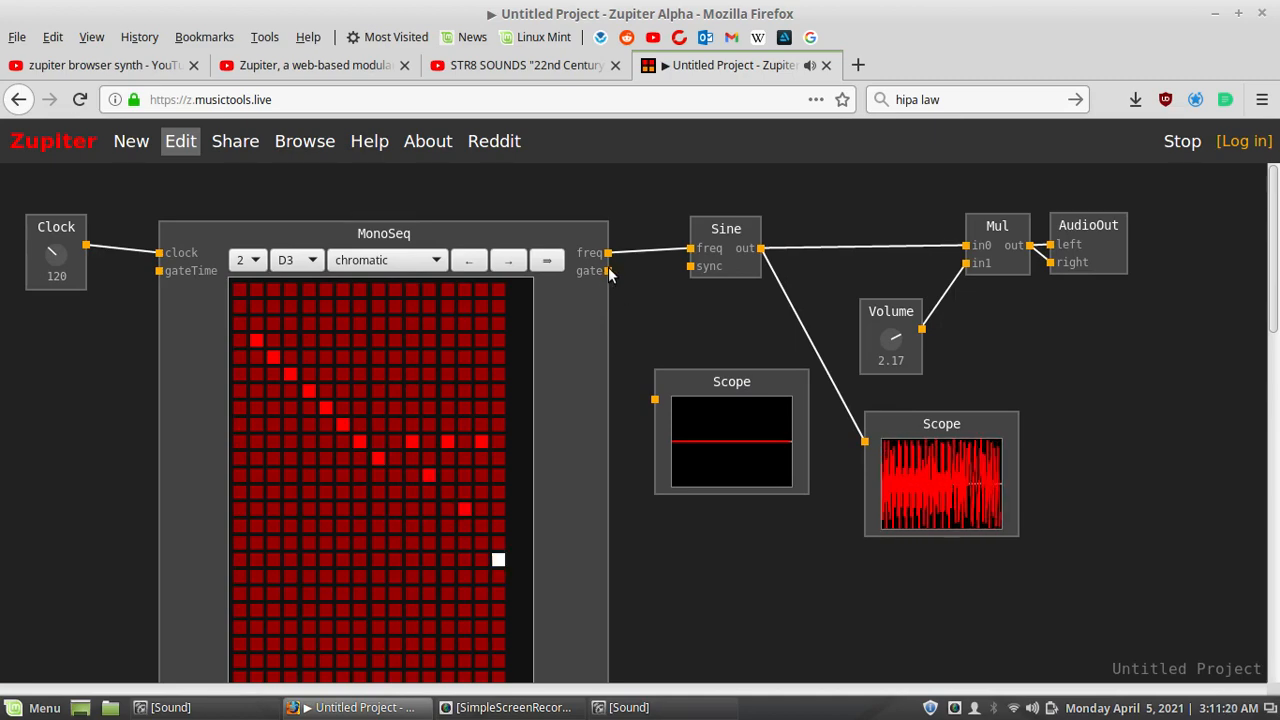
drag(607, 270, 651, 402)
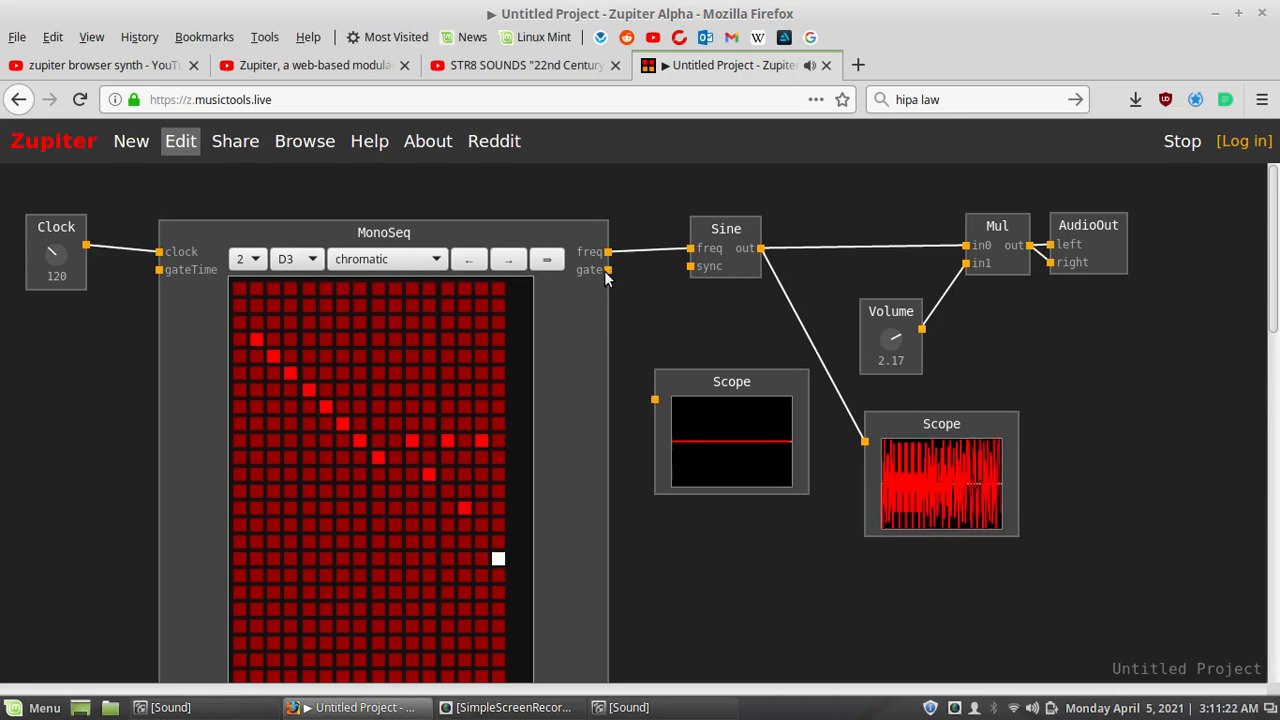
drag(607, 270, 658, 411)
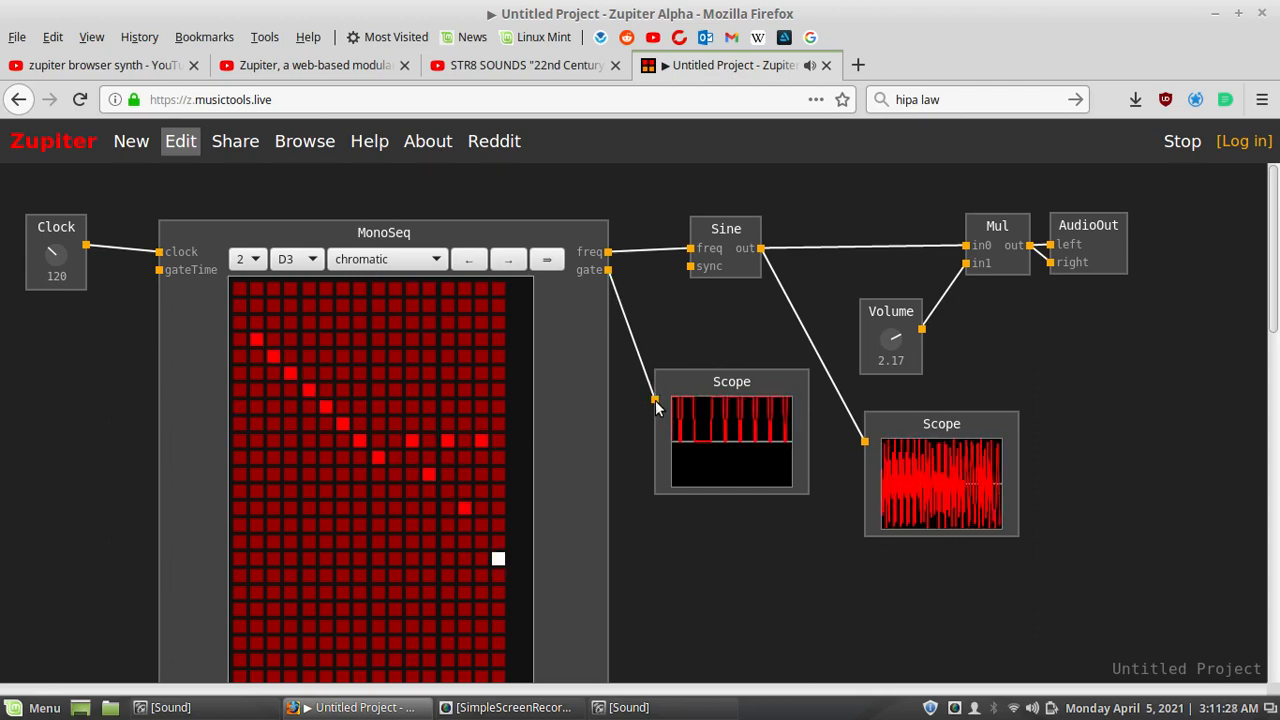
Step: Disconnect the MonoSeq's gate from the second Scope and move that Scope aside, below and right of the first one
drag(655, 399, 606, 434)
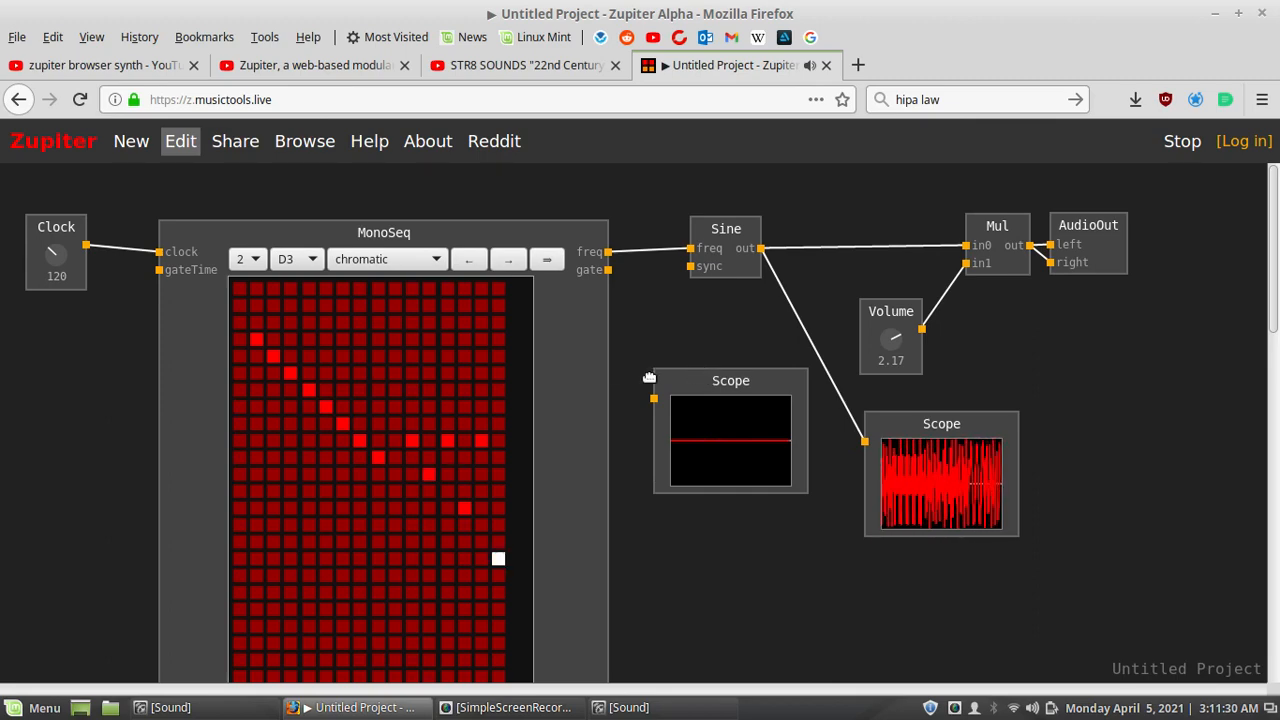
drag(731, 378, 1178, 498)
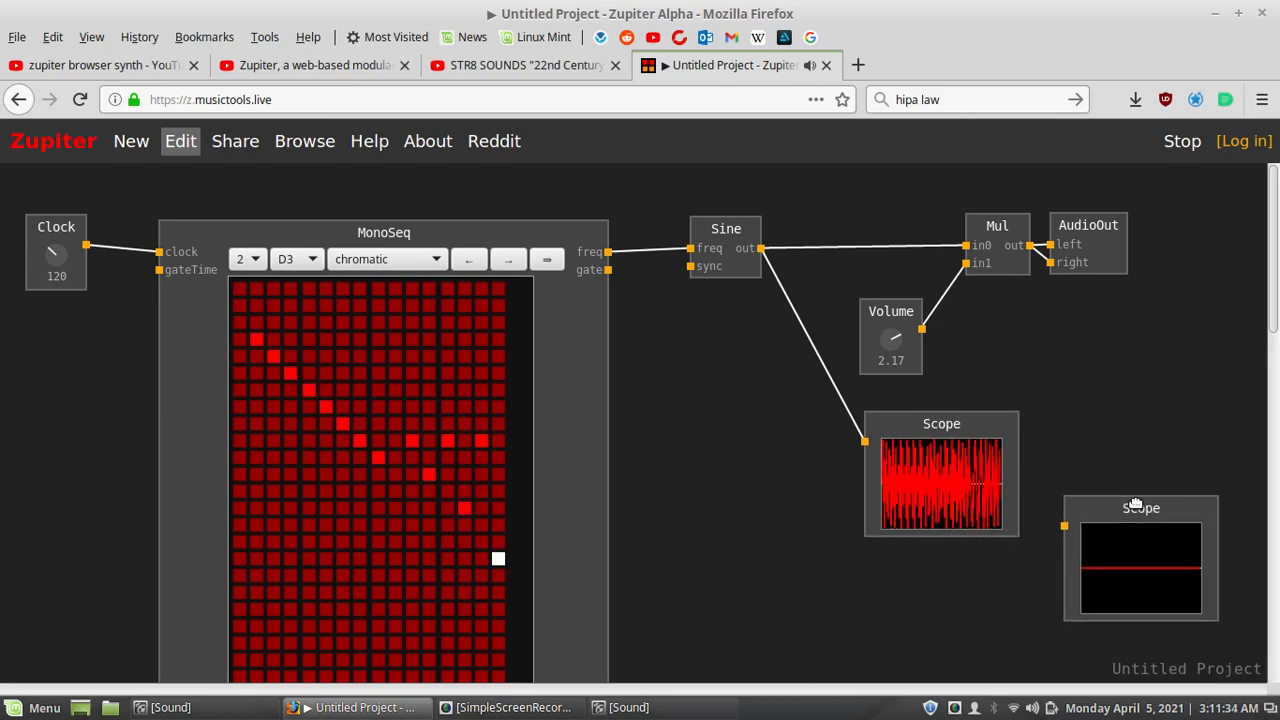
Step: Add a Filter node below the Sine and connect the MonoSeq's gate output to the Filter's in
double_click(739, 438)
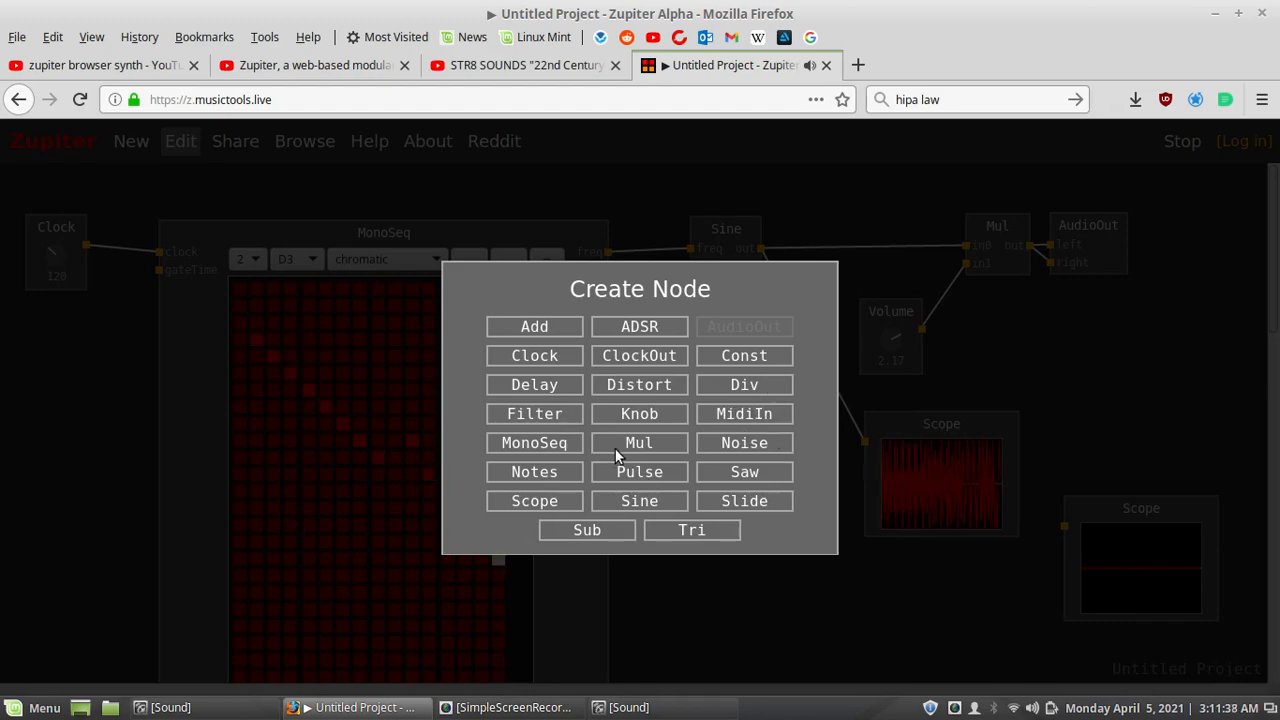
click(529, 413)
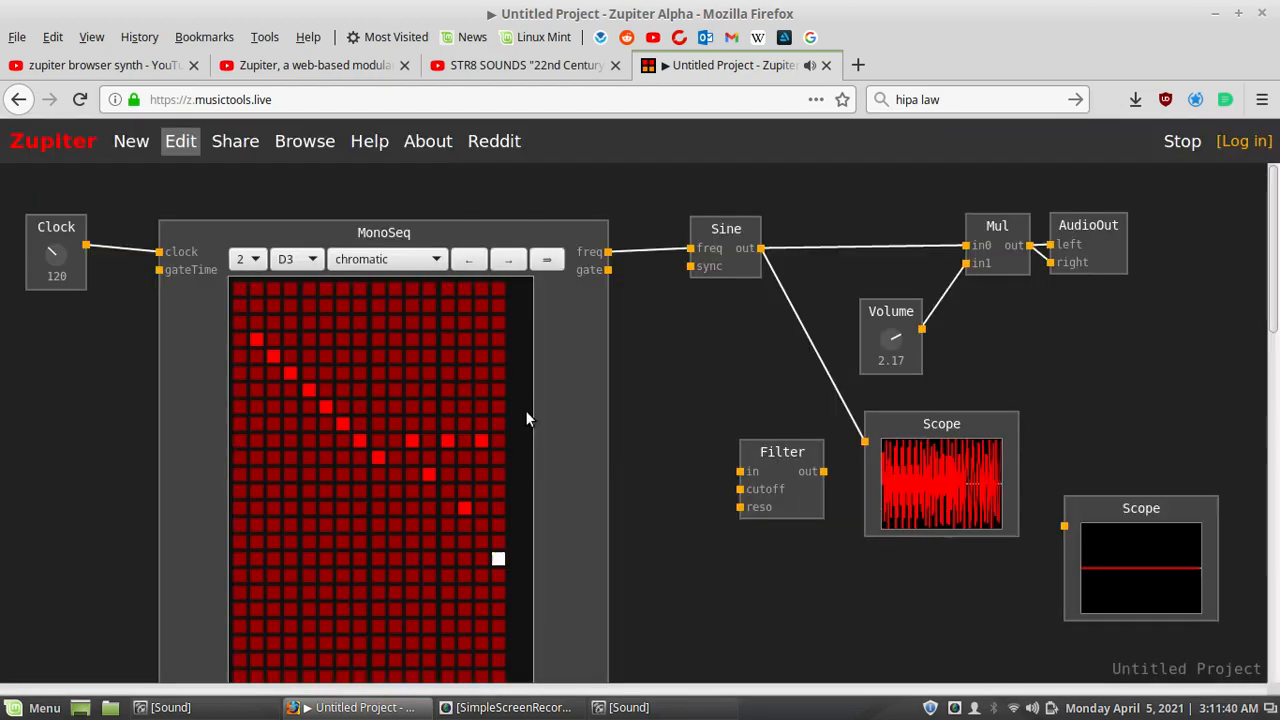
drag(789, 458, 704, 325)
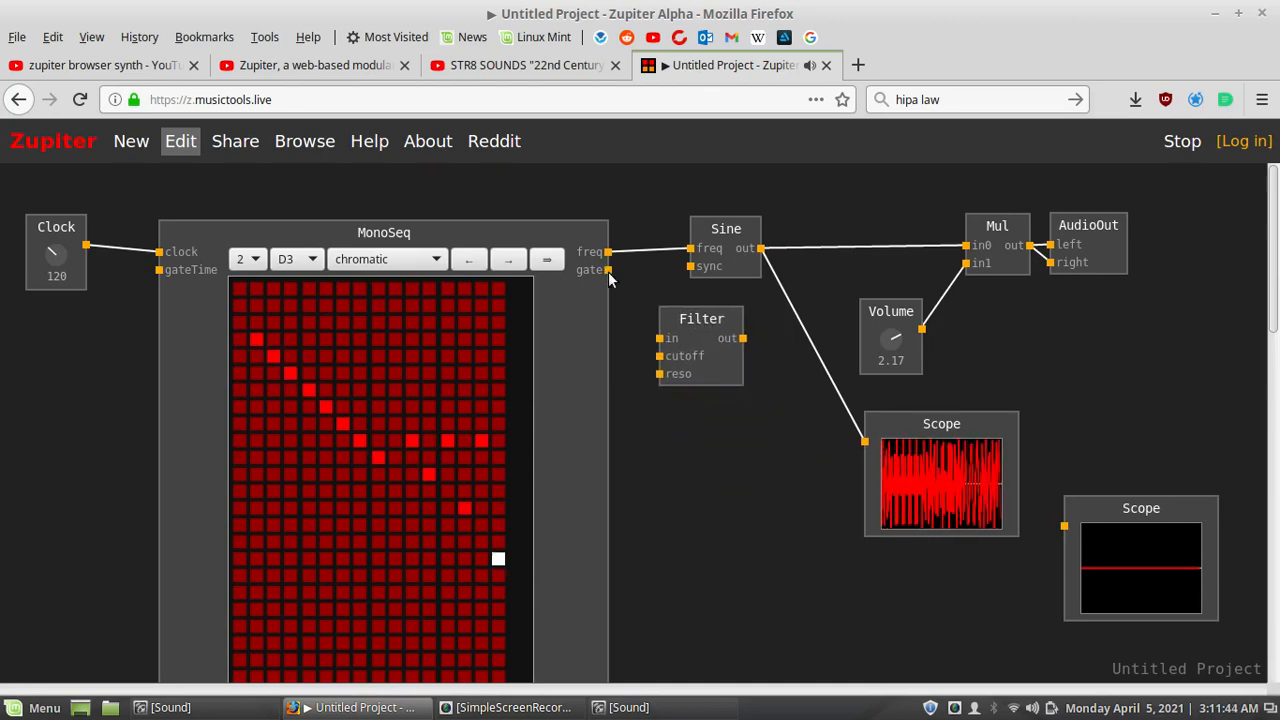
drag(608, 270, 659, 338)
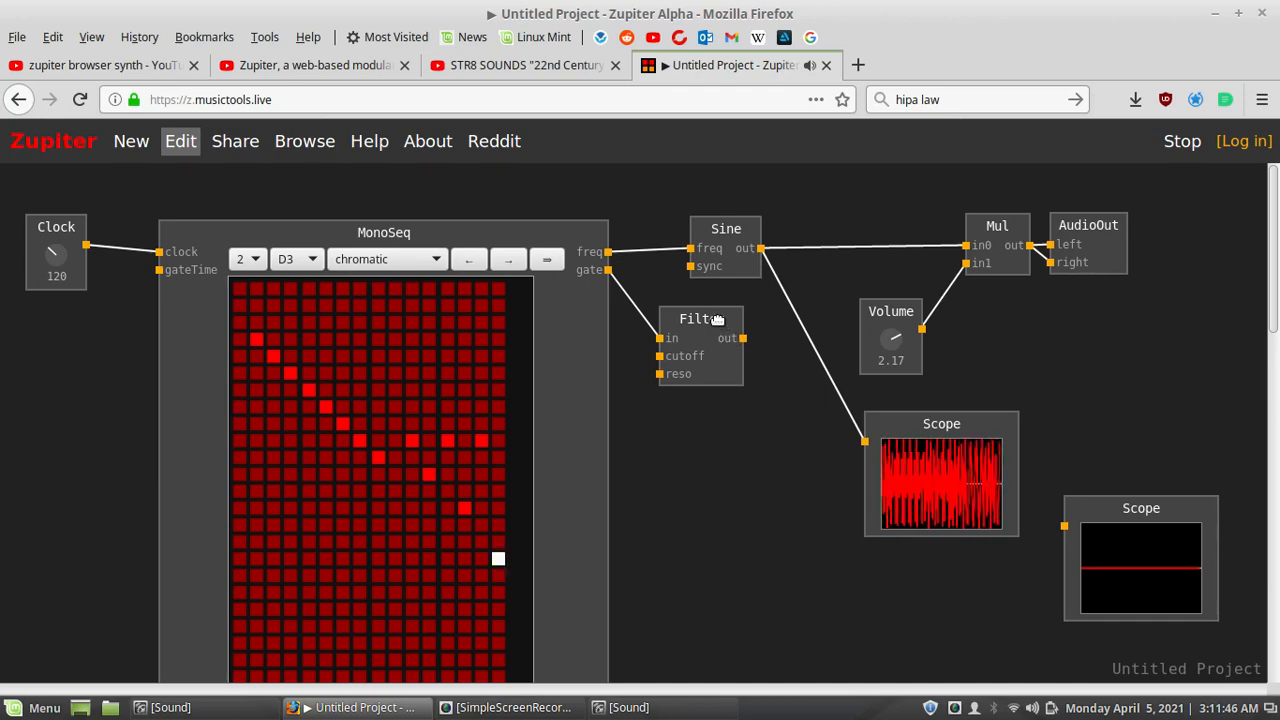
Step: Add a second Mul node between the Sine and the existing Mul, and lower the Volume knob to 0.79
click(770, 389)
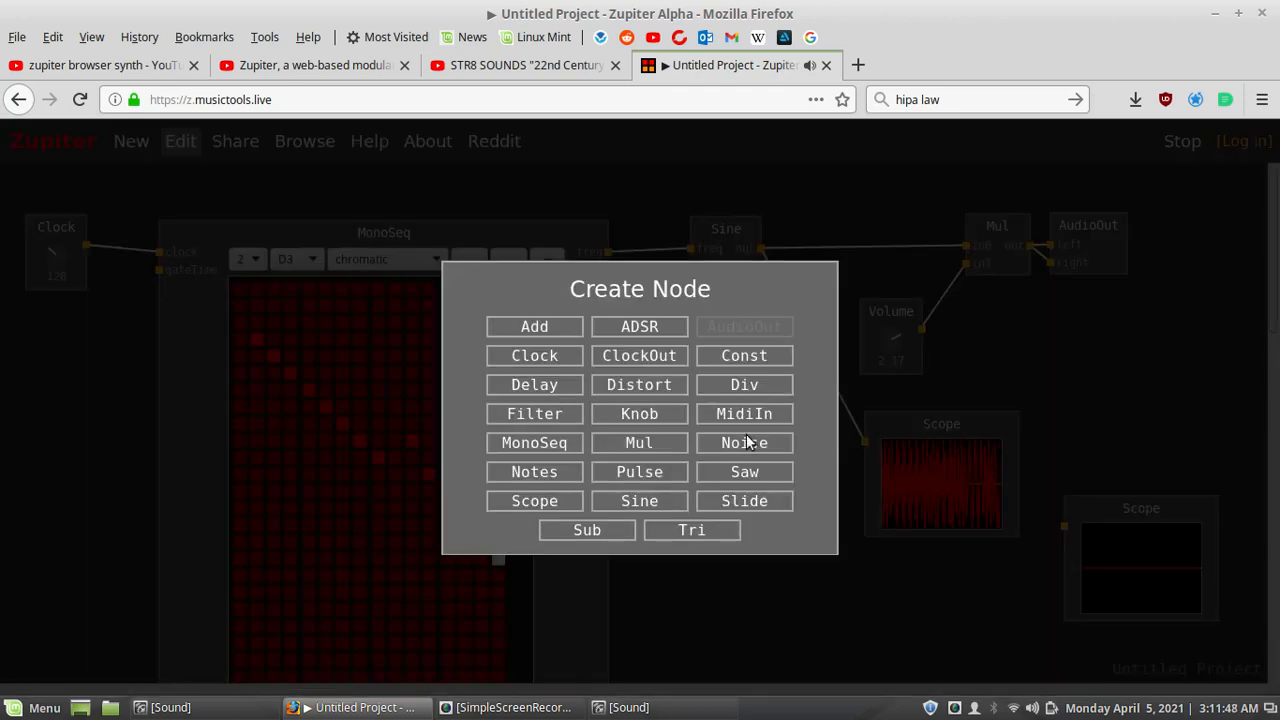
click(639, 442)
drag(790, 404, 843, 215)
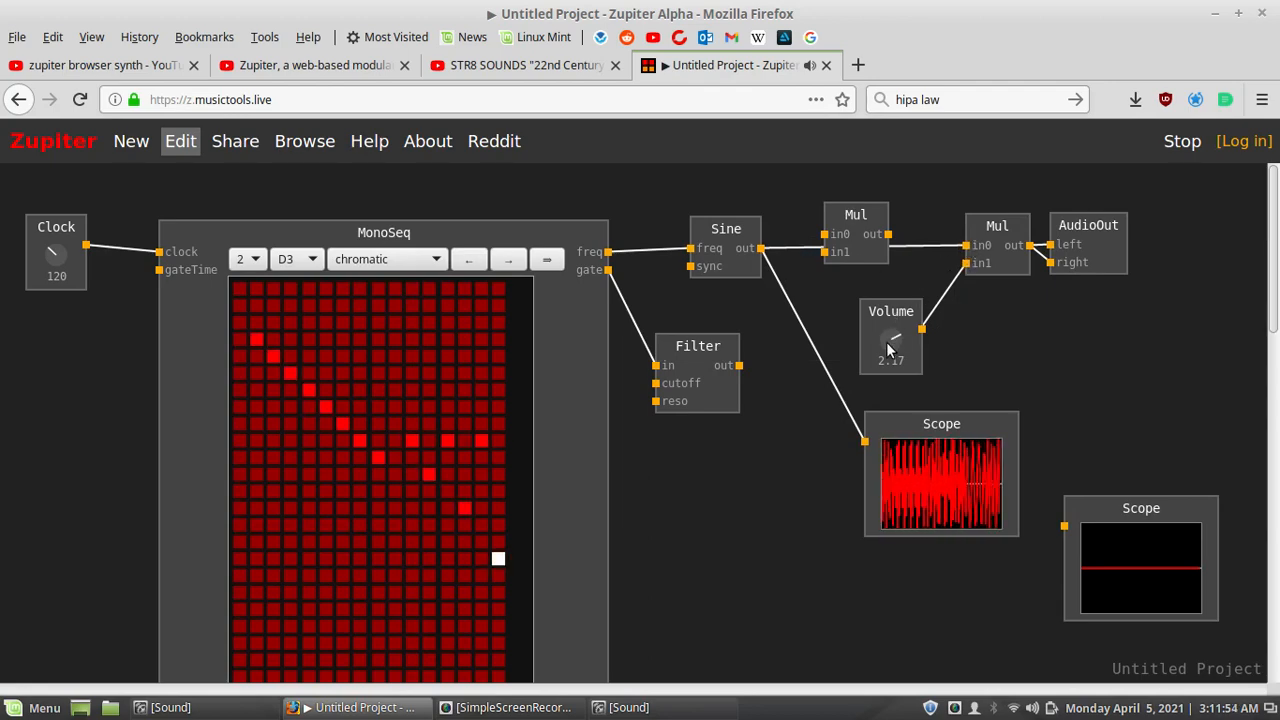
drag(891, 338, 890, 393)
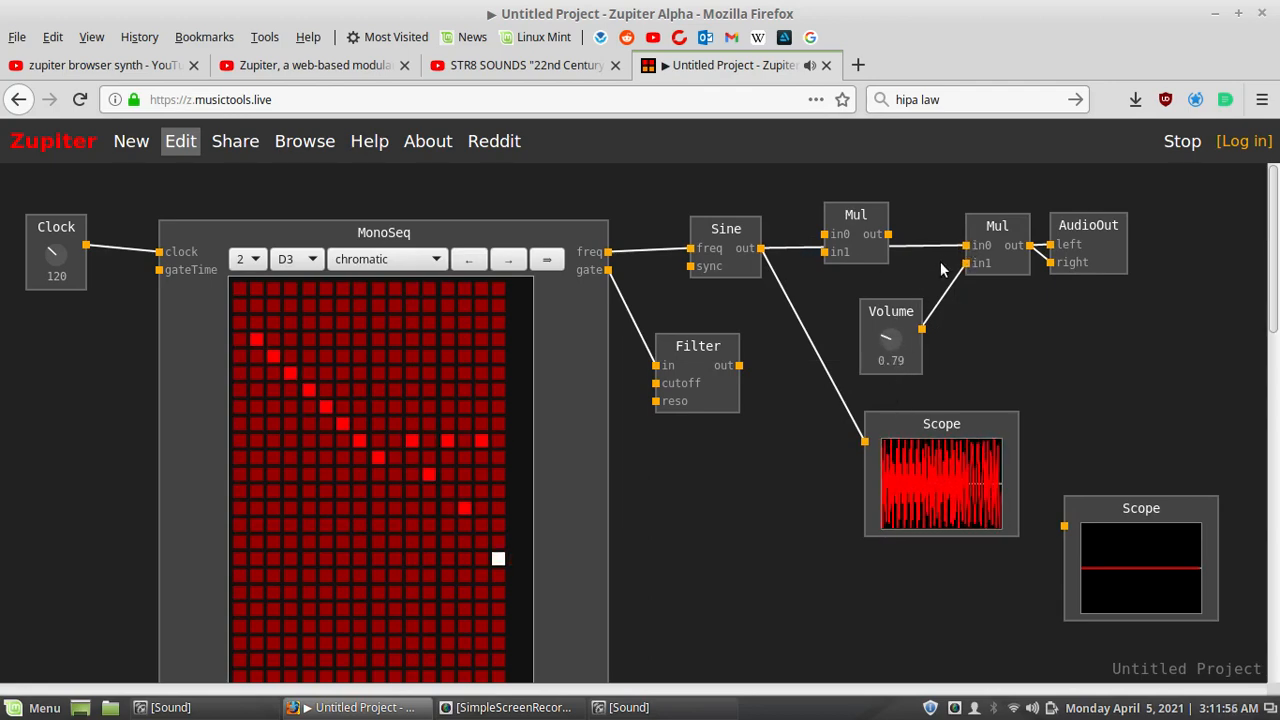
Step: Reroute the Sine's output into the new Mul's in0 and the new Mul's out into the output Mul's in0
drag(965, 245, 761, 248)
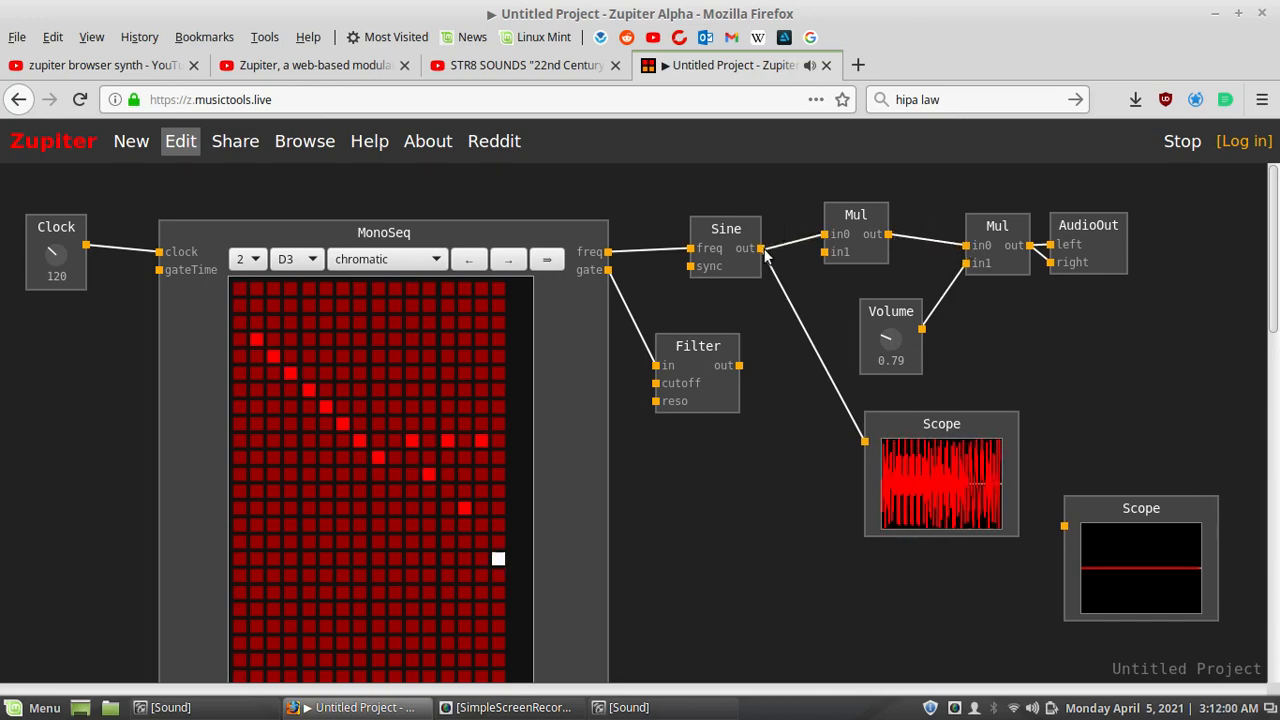
click(765, 250)
click(825, 235)
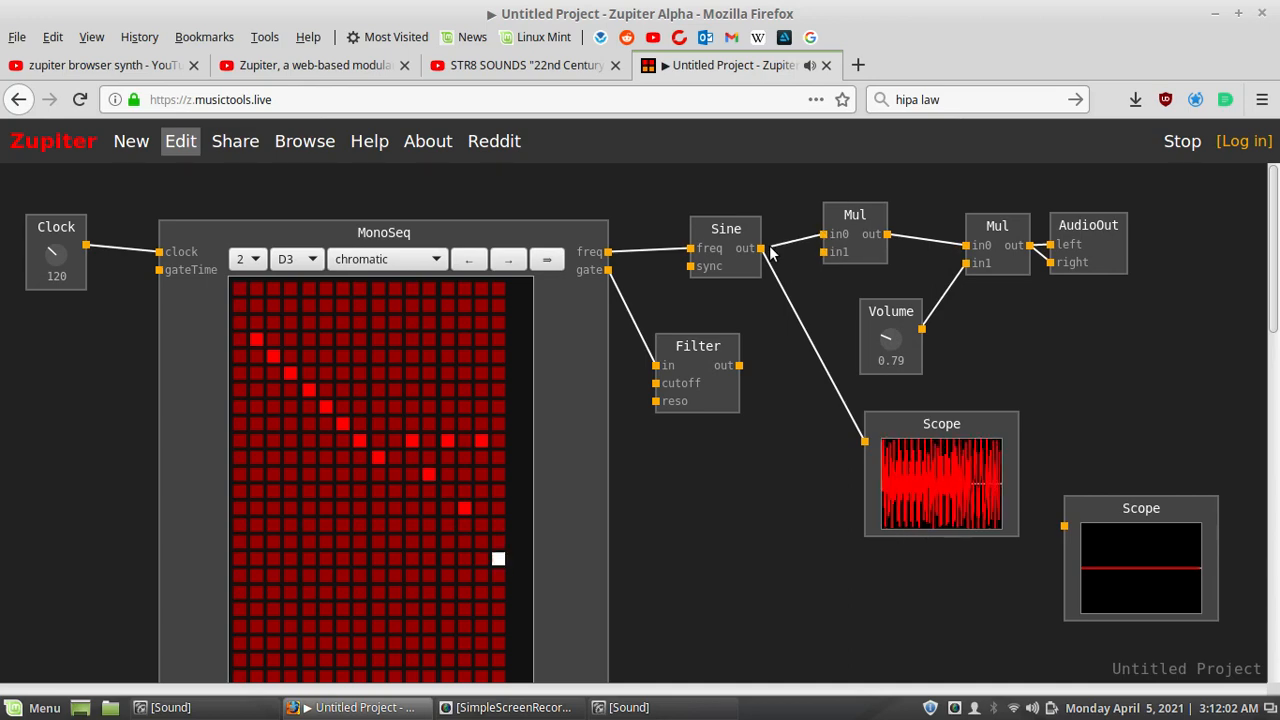
Step: Connect the Filter's out to the new Mul's in1 and nudge the Filter node slightly
double_click(752, 355)
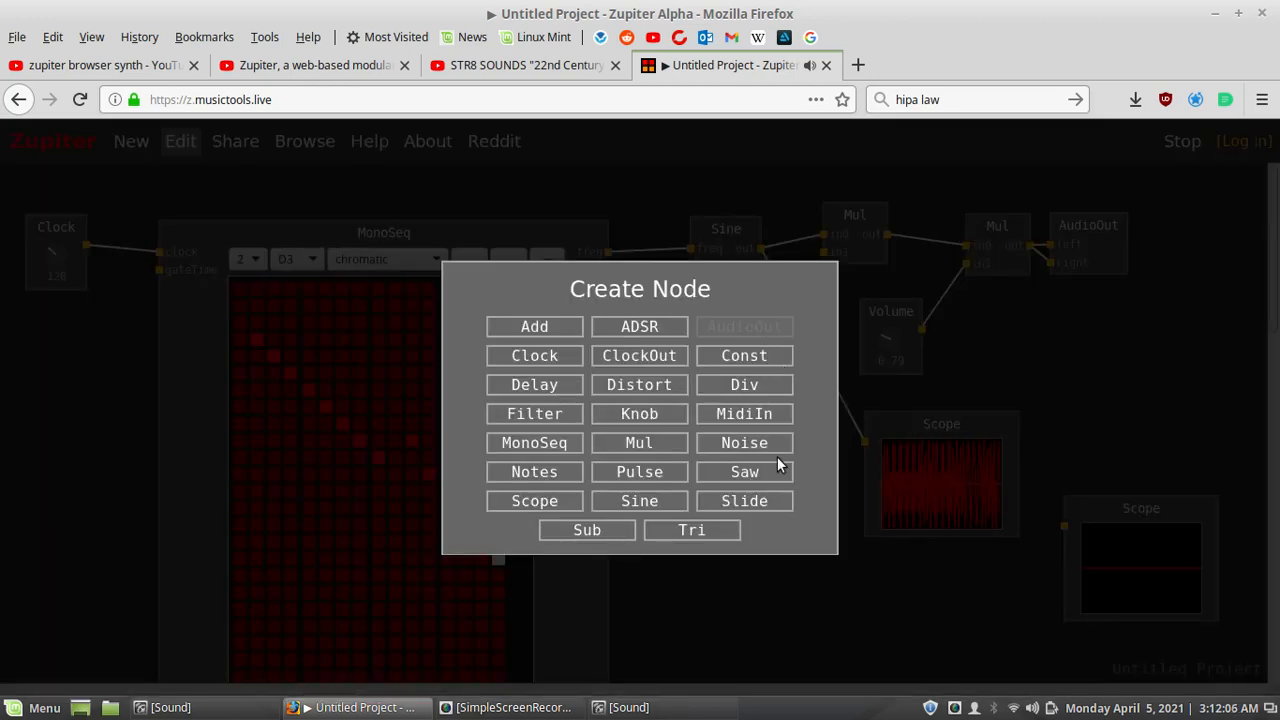
click(769, 574)
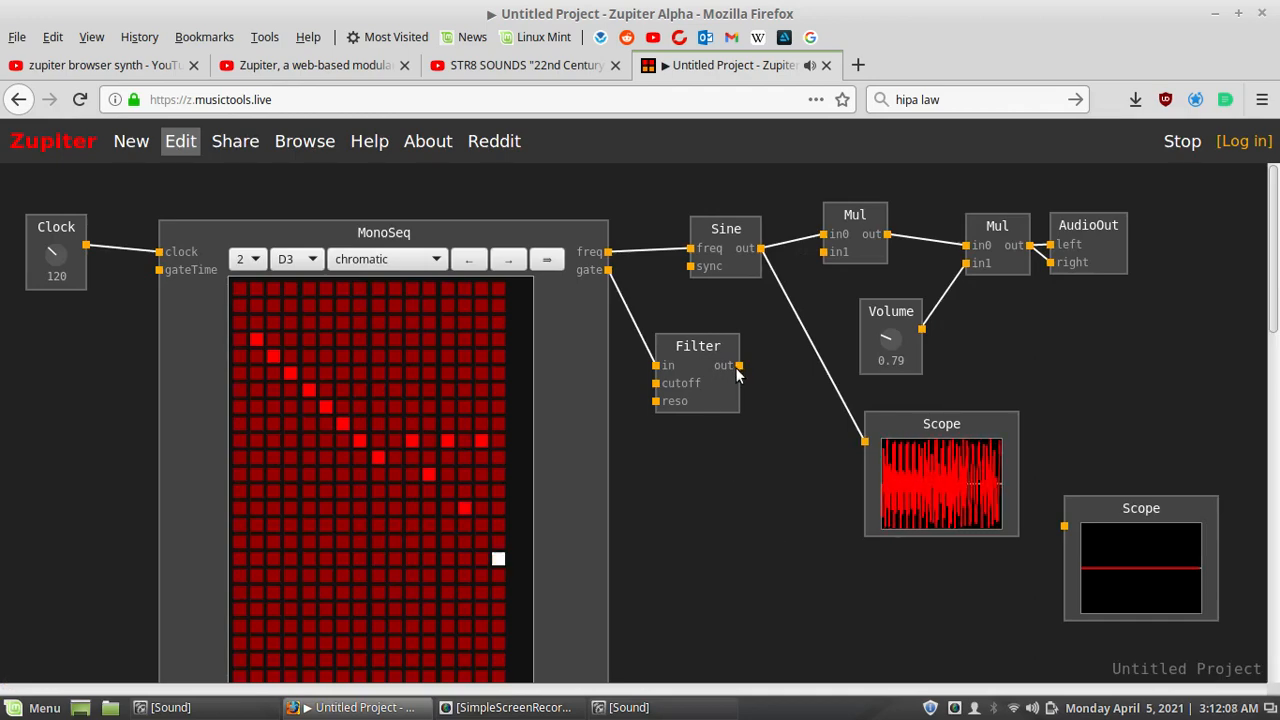
drag(738, 366, 826, 253)
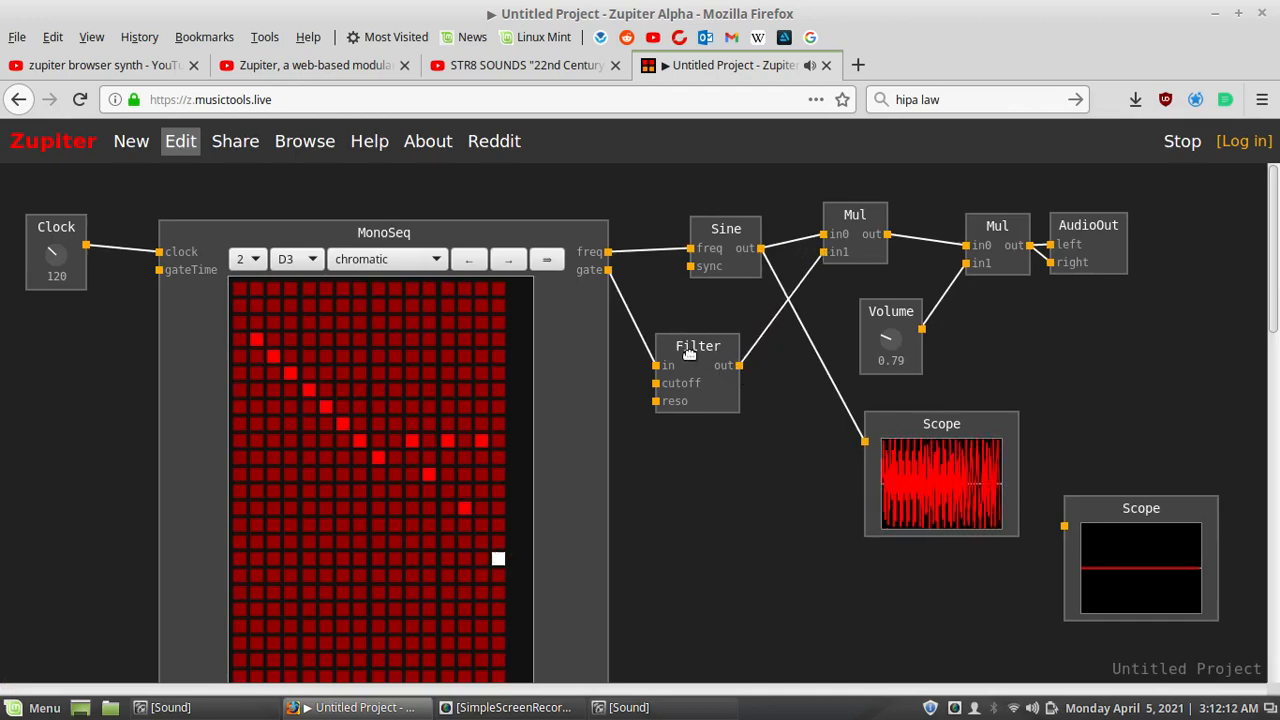
drag(689, 354, 706, 332)
Step: Add a Knob node just below the Filter
click(690, 513)
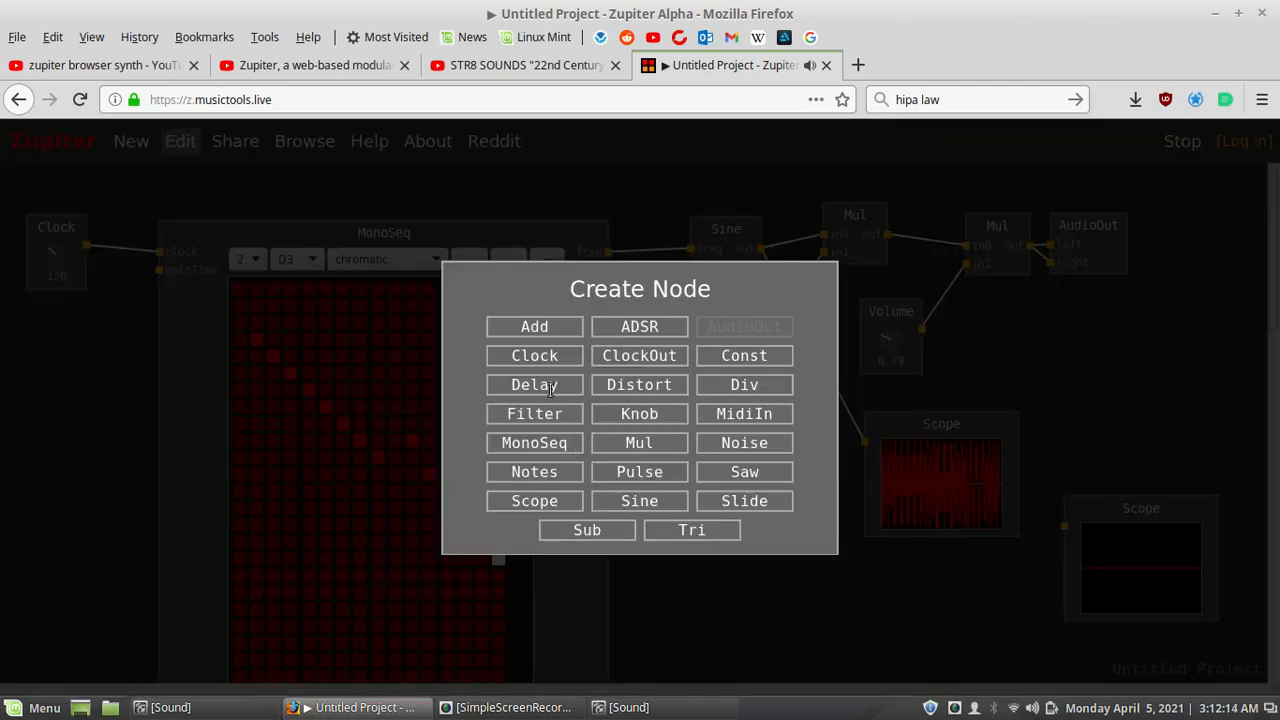
click(638, 413)
drag(711, 531, 662, 422)
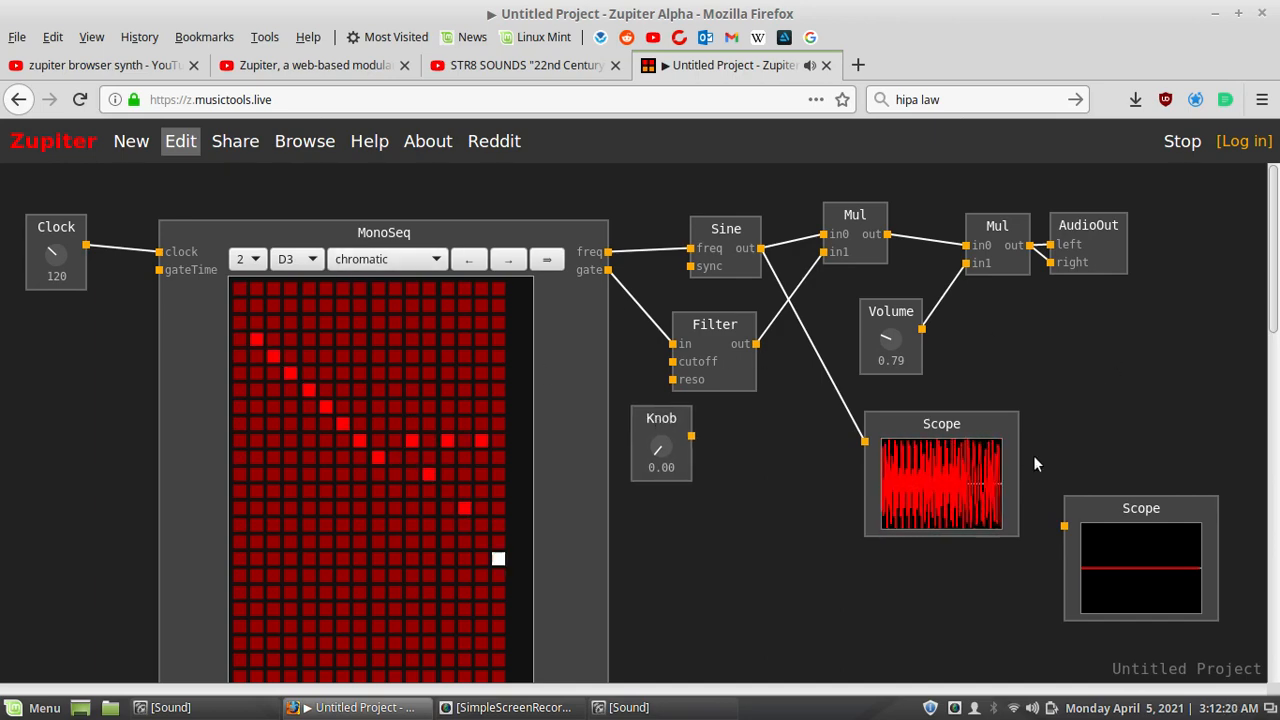
Step: Move the AudioOut and the output Mul farther away from the Sine section to make room in the patch
drag(1090, 230, 1226, 234)
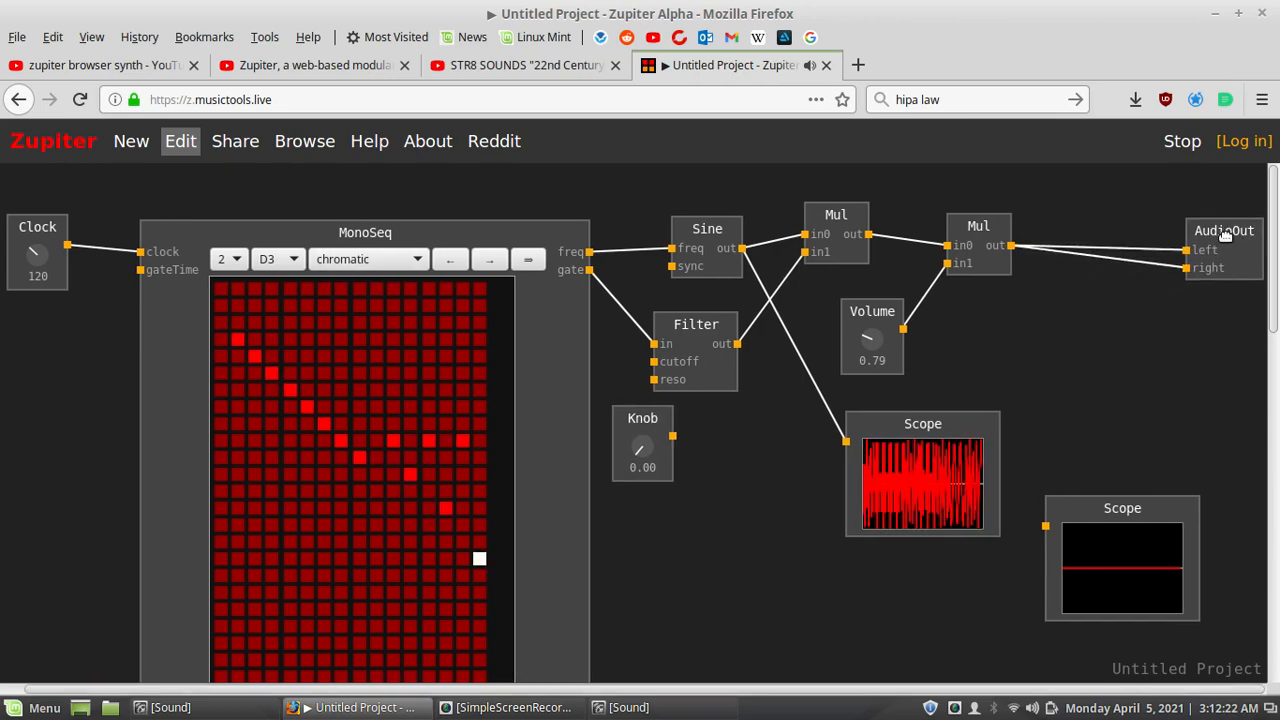
drag(979, 252, 1258, 240)
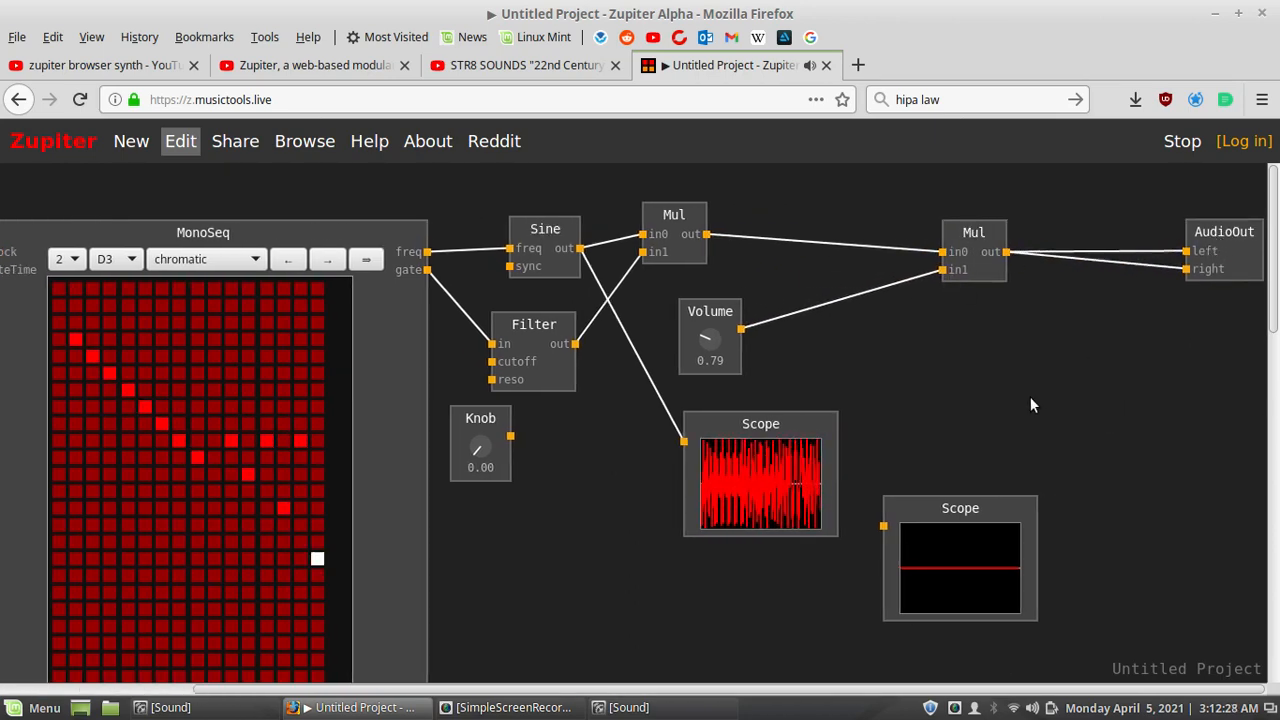
click(995, 376)
click(1001, 395)
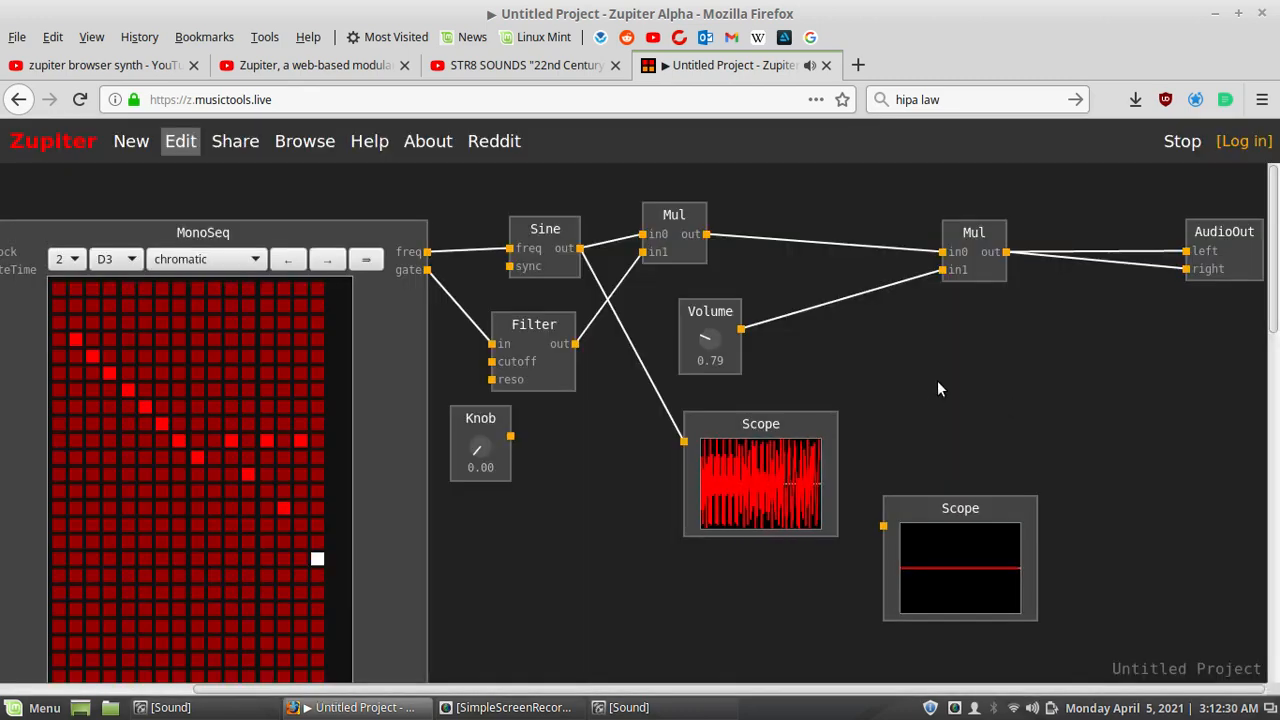
Step: Return to the untitled project page and start a new empty project, discarding unsaved work
key(alt+Left)
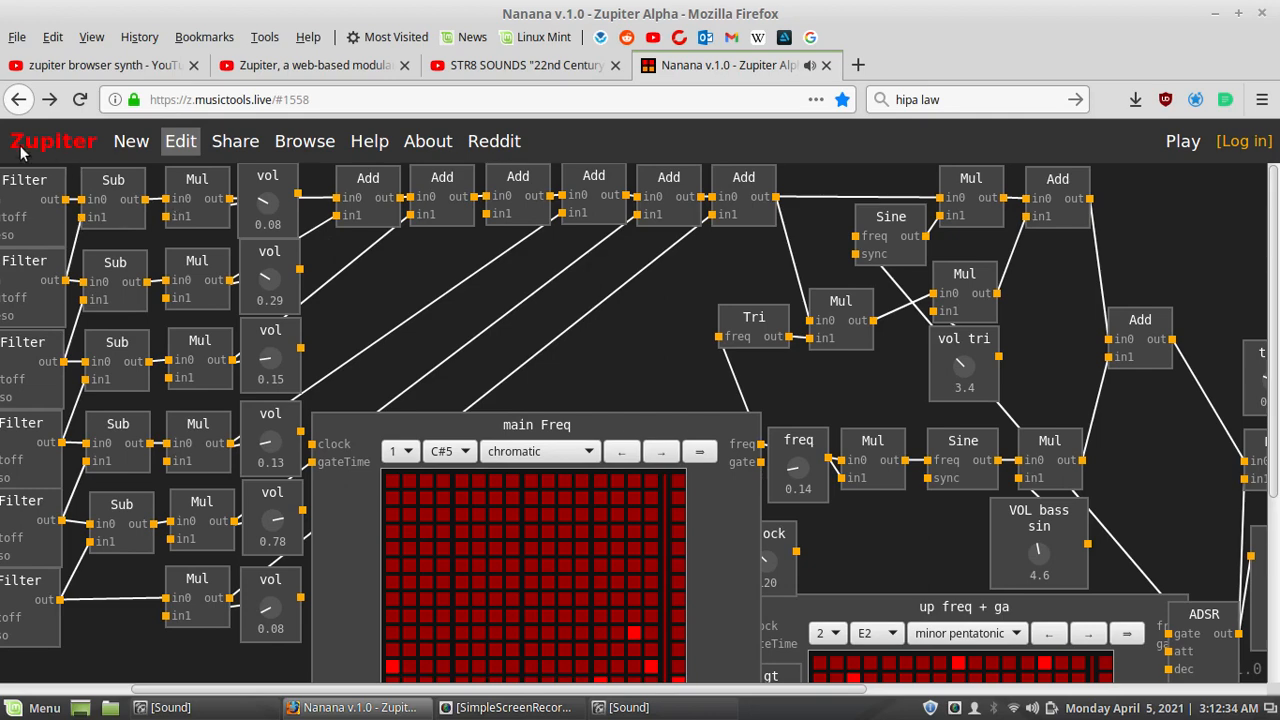
click(45, 100)
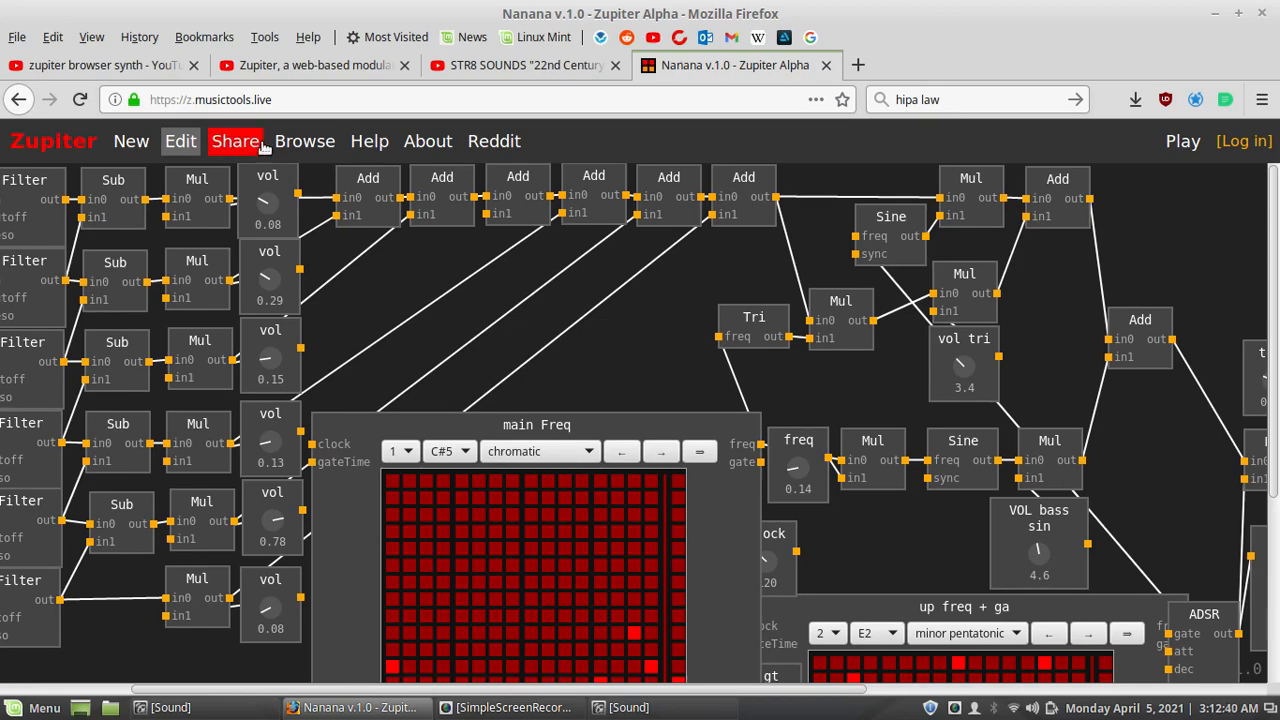
click(133, 143)
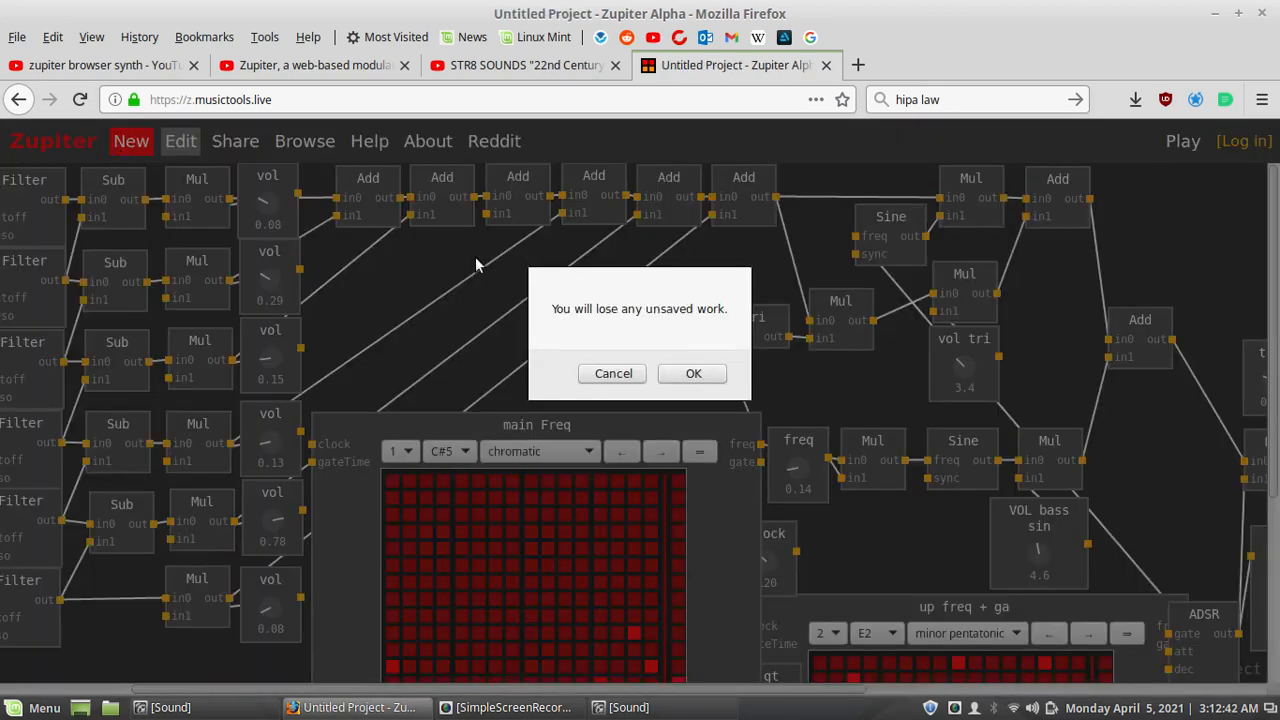
click(693, 374)
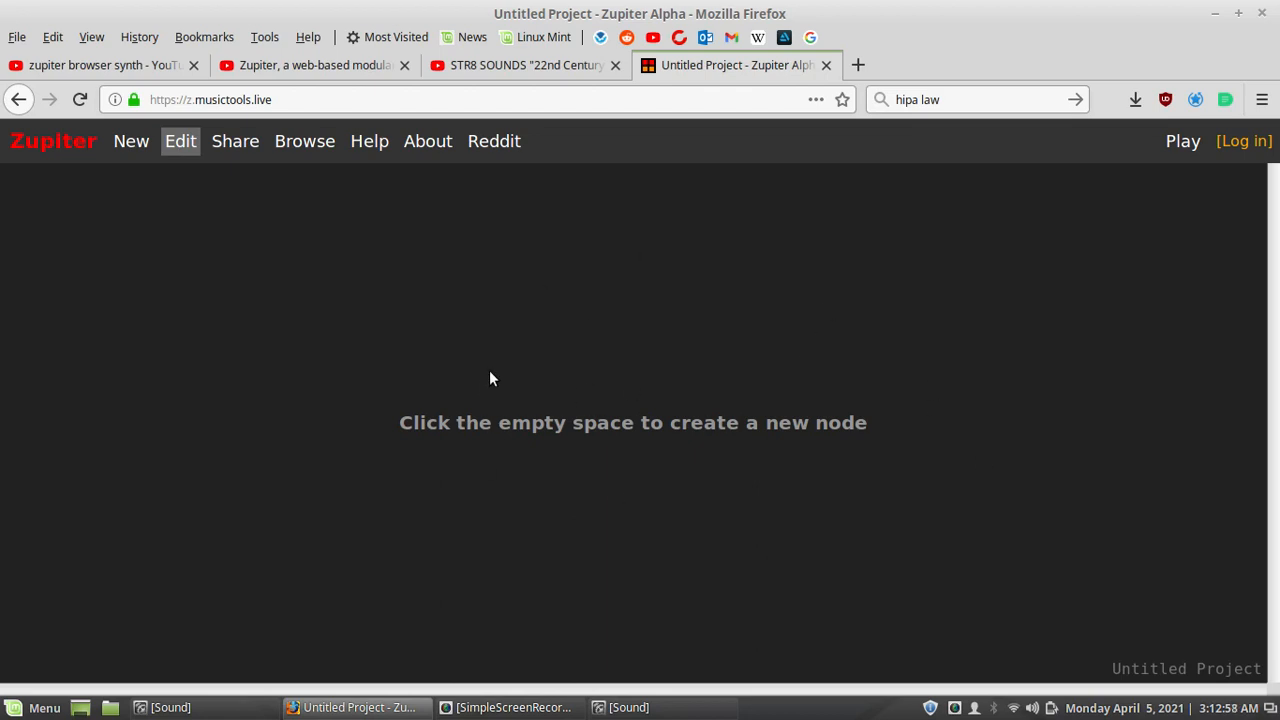
Step: Add a Clock node to the empty project and place it at the start of the signal chain
click(376, 320)
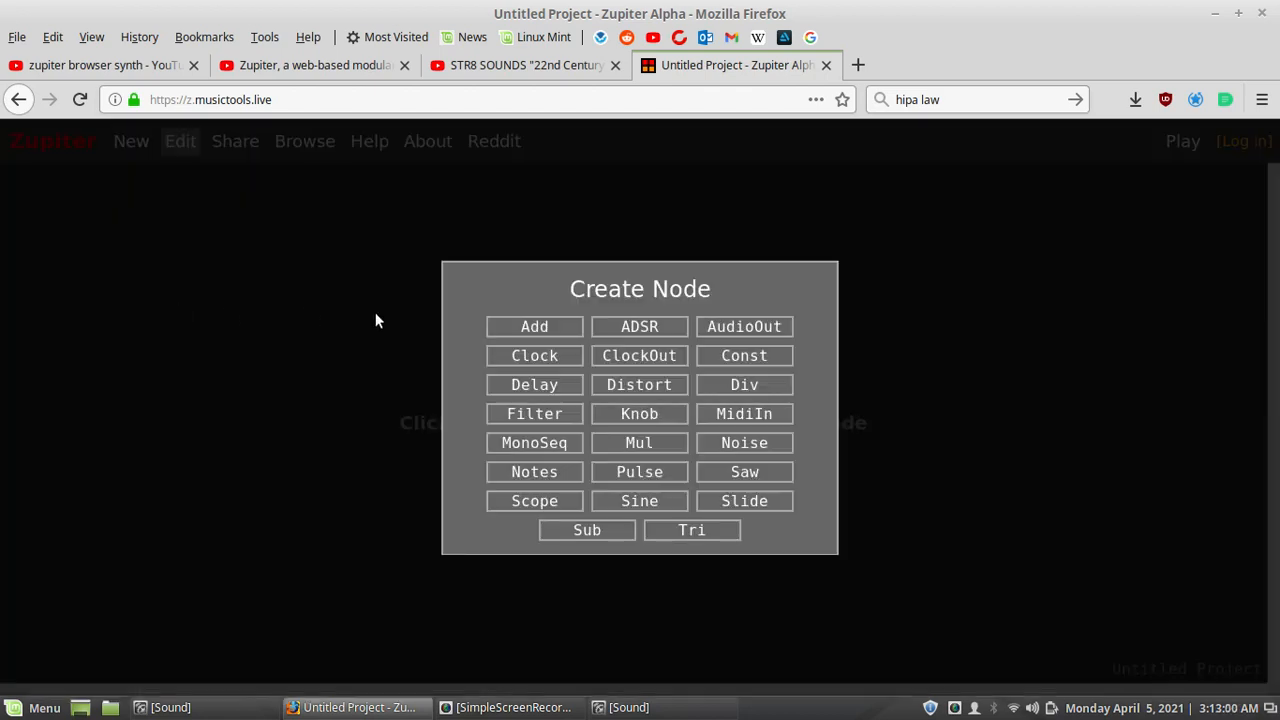
click(534, 358)
drag(185, 316, 89, 236)
Step: Add a MonoSeq node beside the Clock and set its scale to chromatic
click(250, 318)
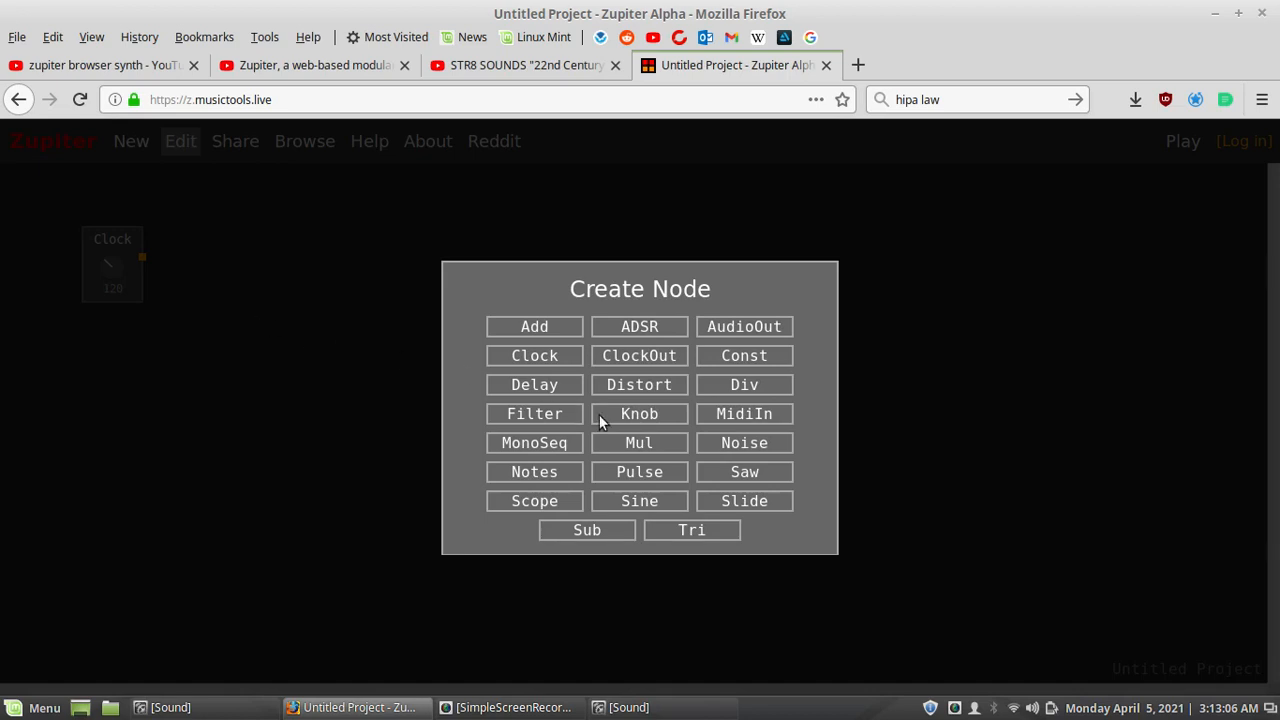
click(538, 442)
drag(428, 320, 432, 210)
click(484, 240)
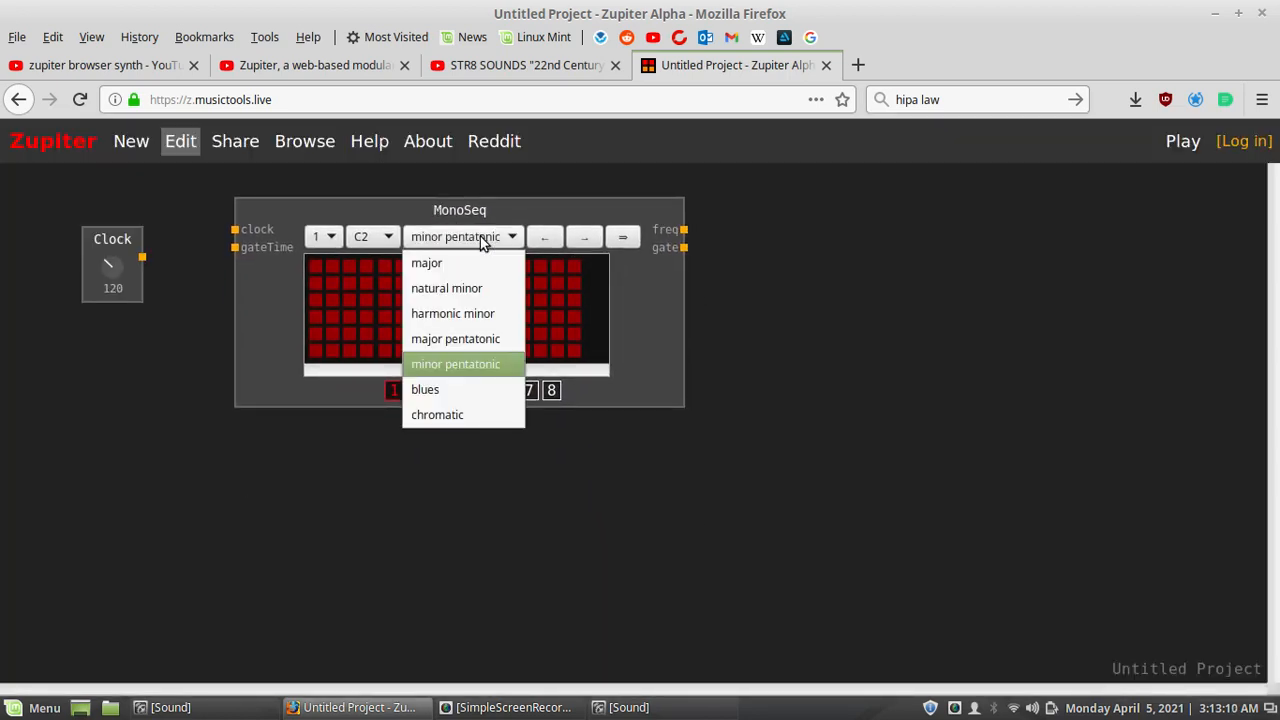
click(477, 414)
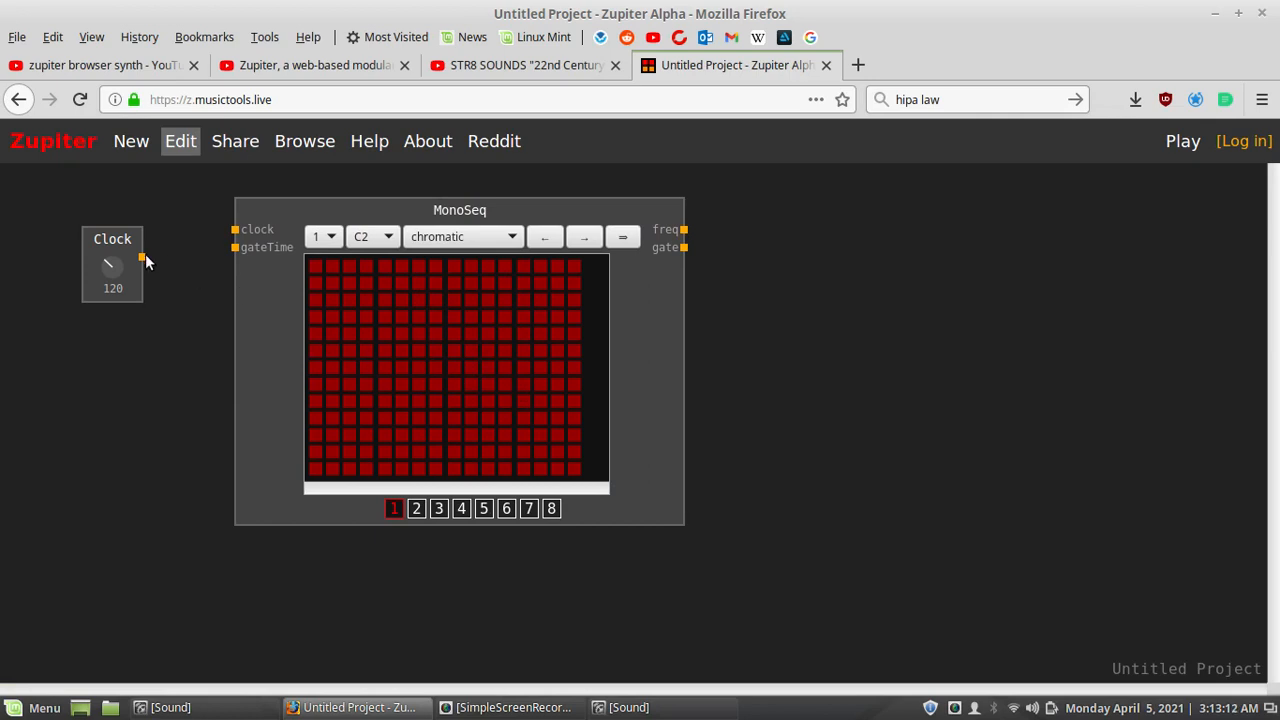
Step: Connect the Clock's output to the MonoSeq's clock input and move the two nodes closer together in line
click(184, 258)
click(142, 354)
drag(110, 238, 110, 210)
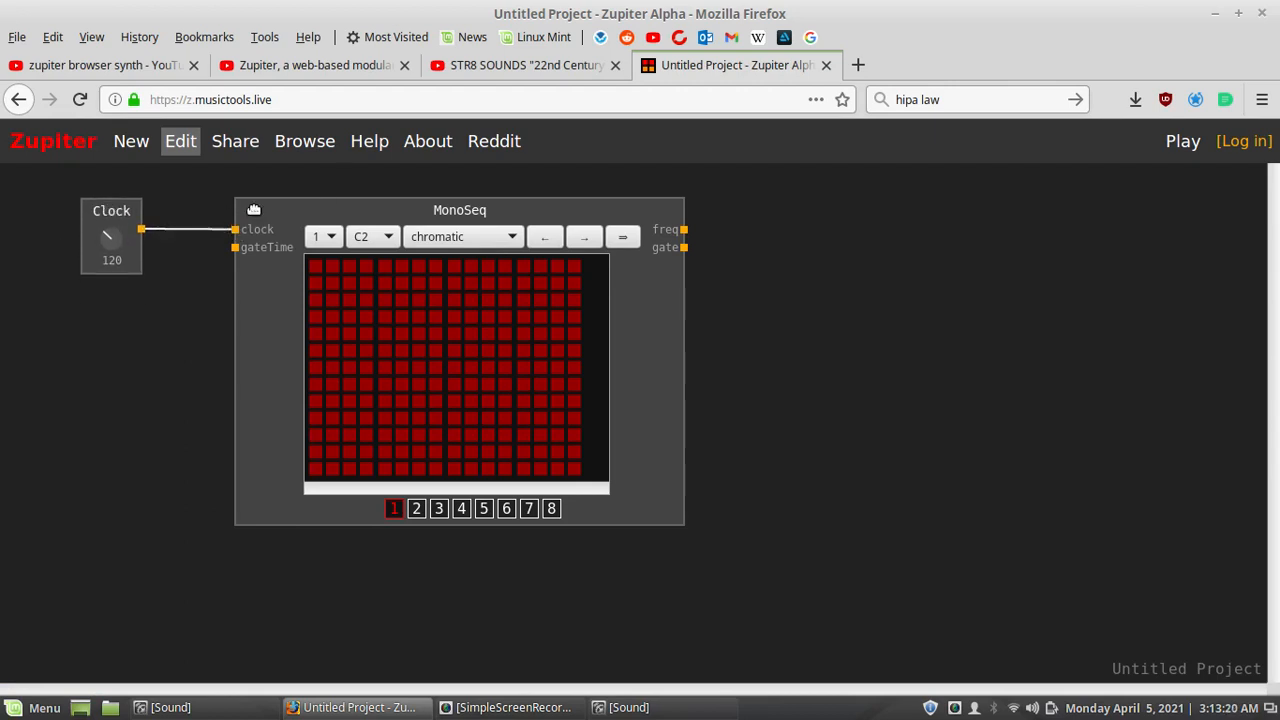
drag(414, 210, 359, 208)
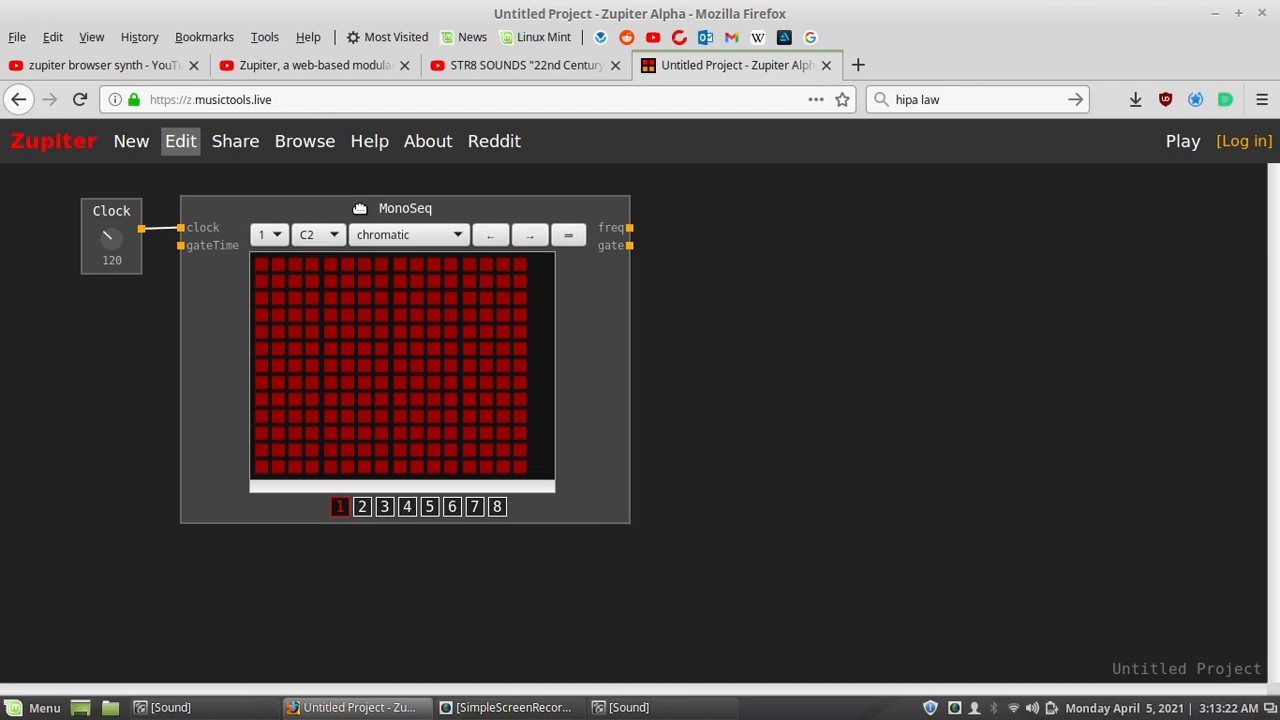
Step: Add a Knob node below the Clock and connect its output to the MonoSeq's gateTime input
double_click(103, 413)
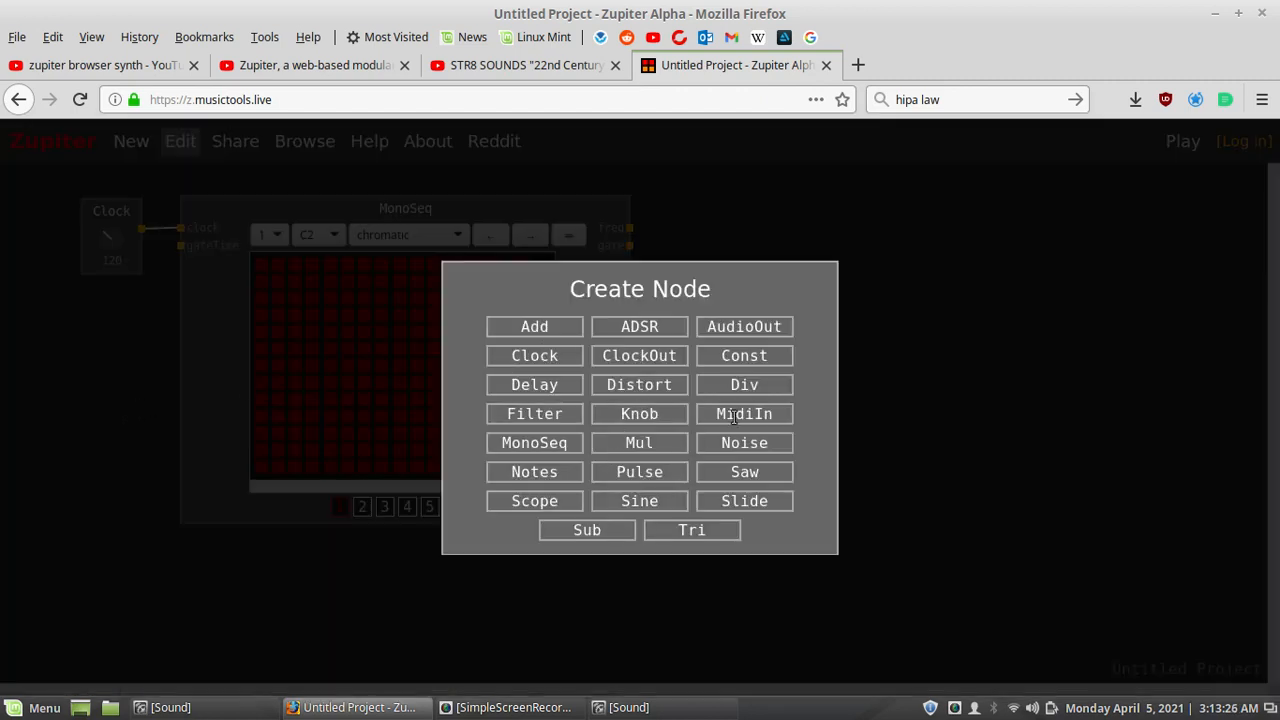
click(635, 420)
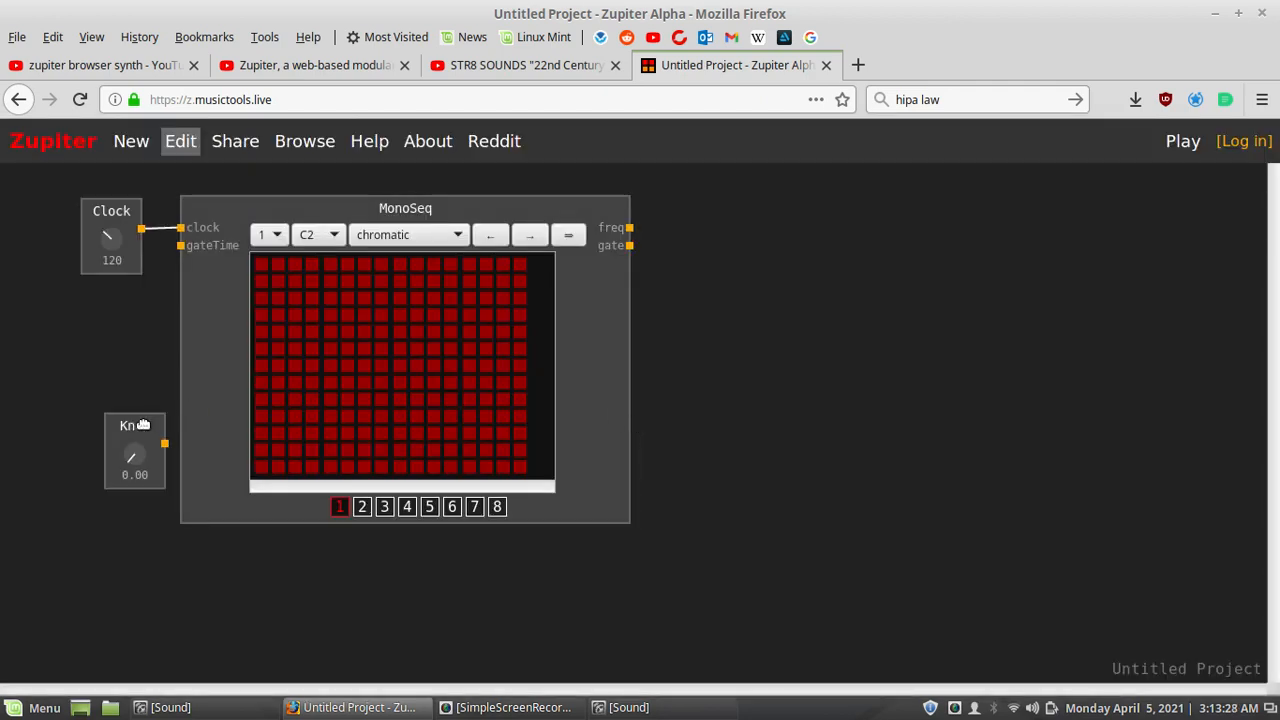
drag(127, 425, 181, 250)
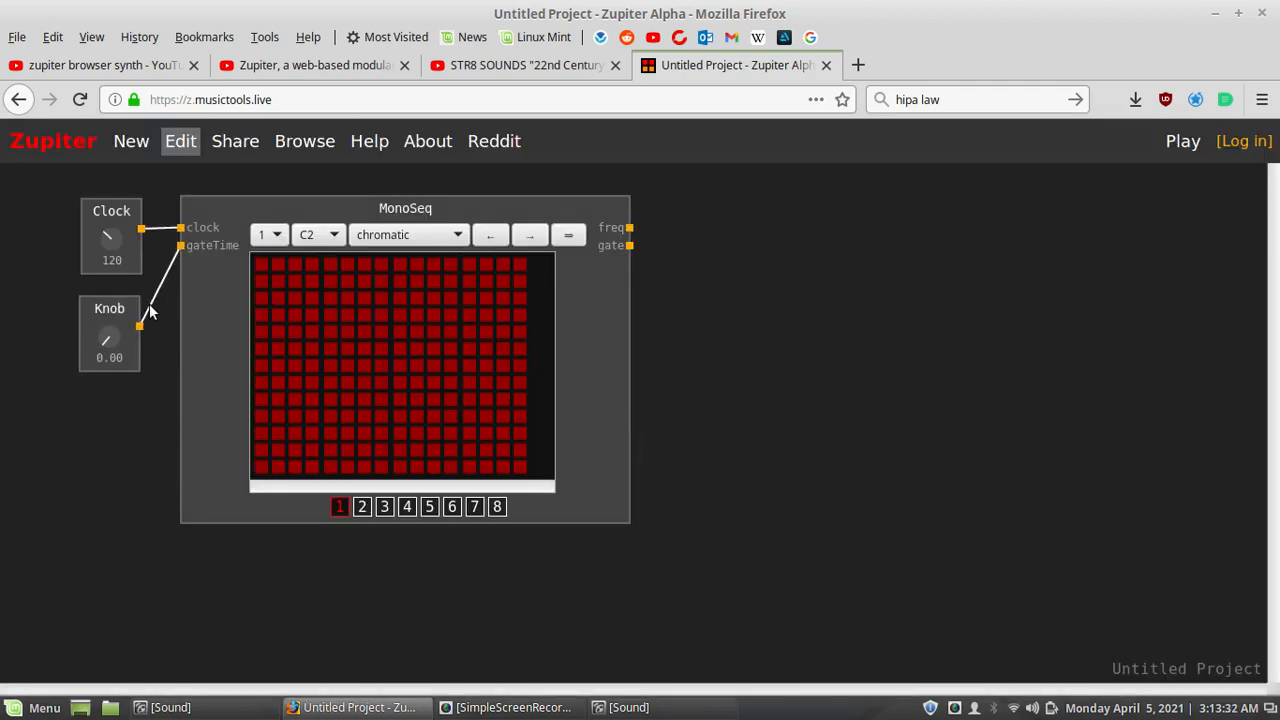
Step: Set the maxVal of the gateTime Knob to 2 and save its parameters
double_click(113, 309)
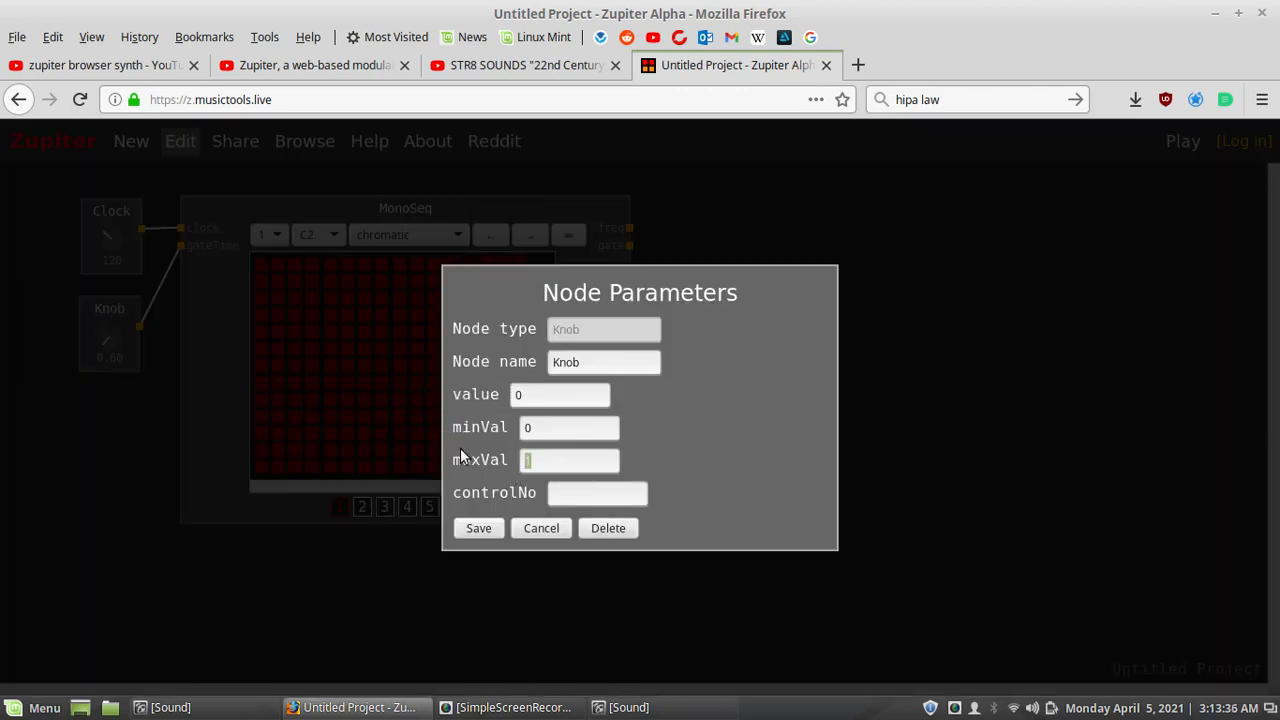
text(2)
click(478, 530)
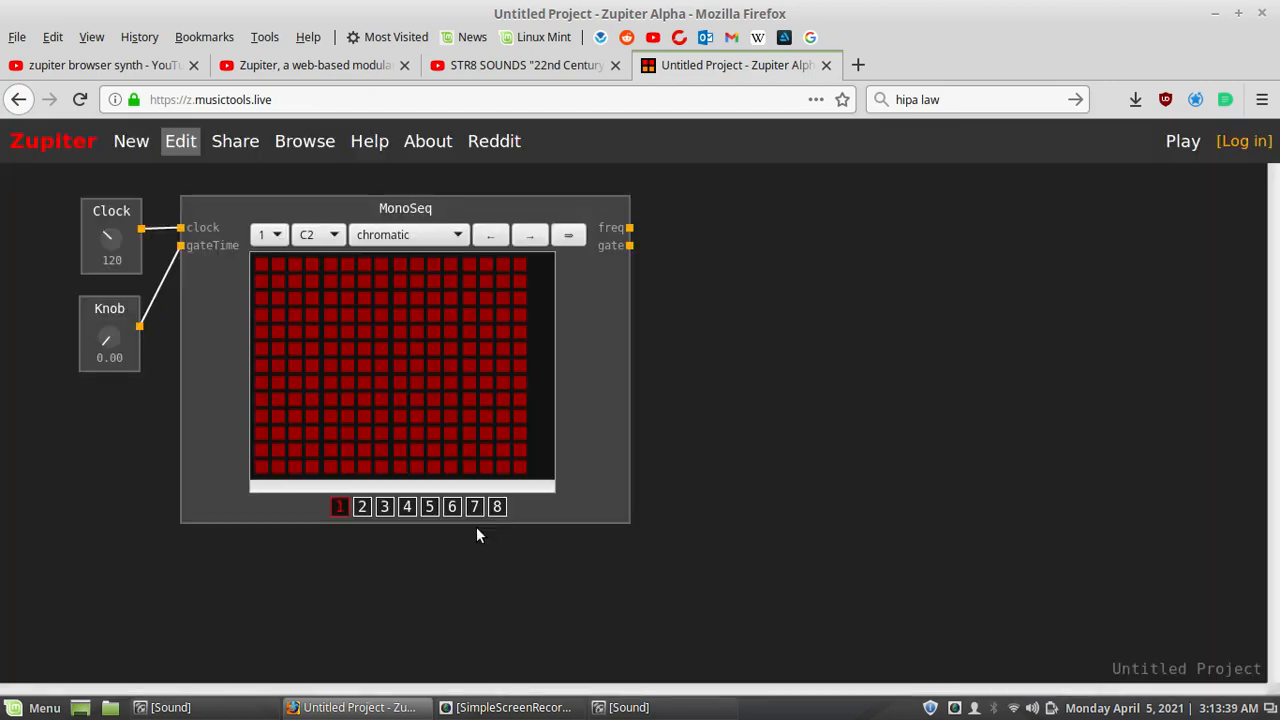
Step: Add a Scope node well apart from the MonoSeq and enter a rising and falling note pattern in the MonoSeq's first grid
double_click(717, 334)
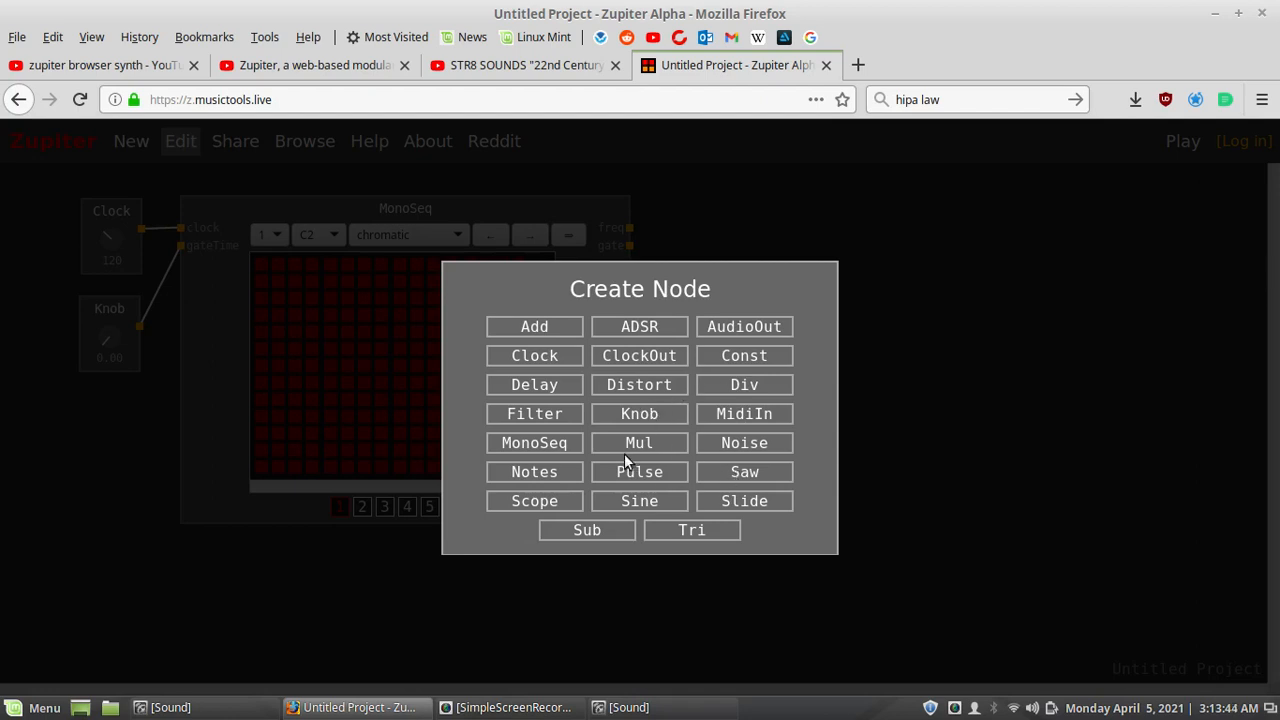
click(541, 500)
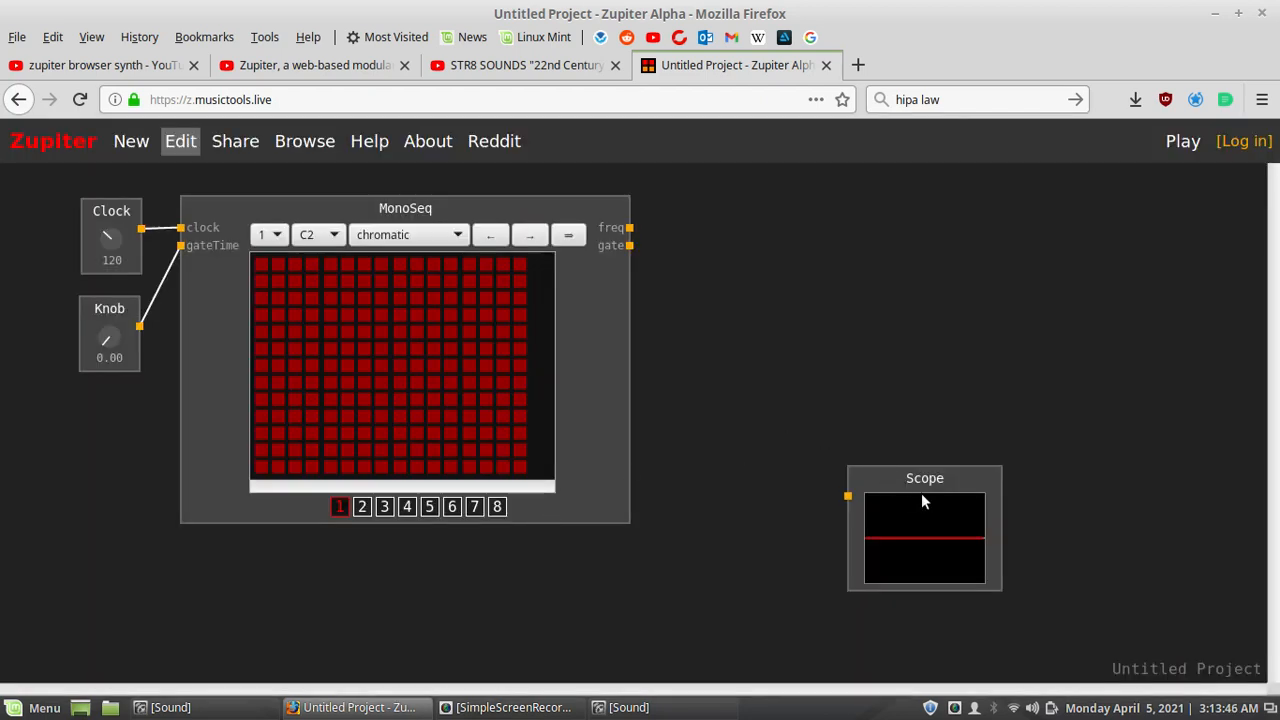
drag(912, 478, 939, 428)
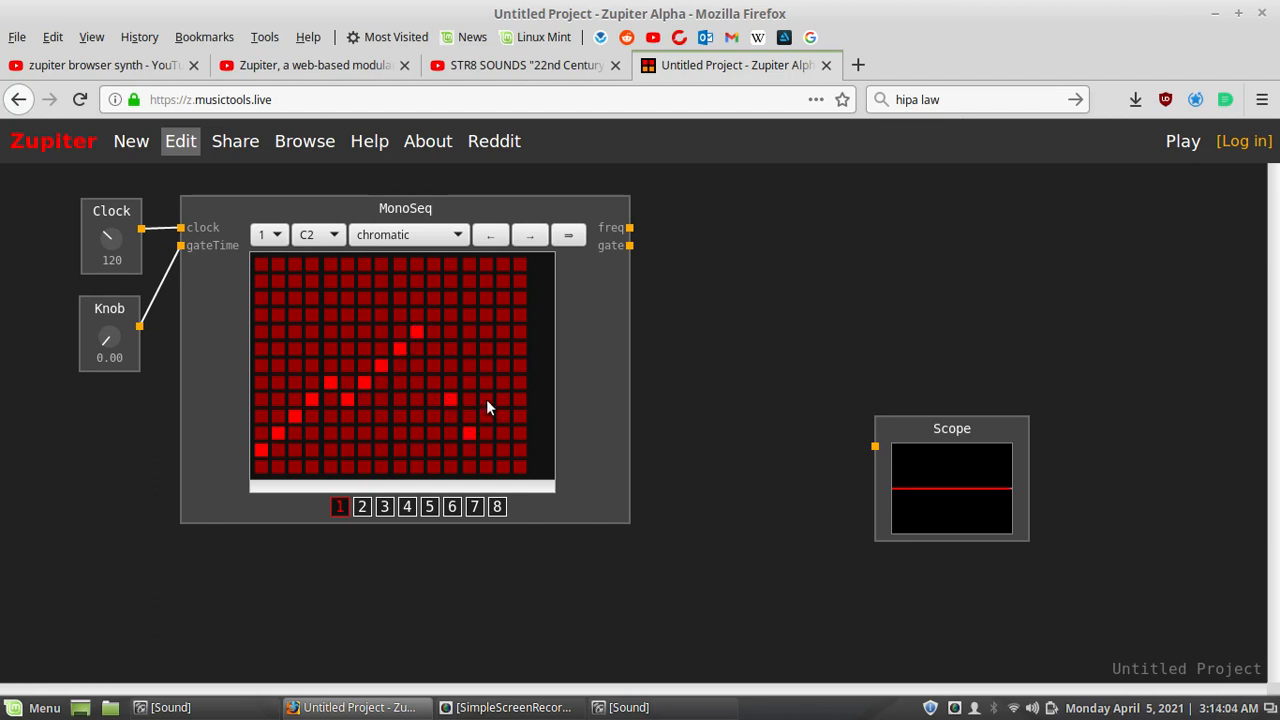
click(504, 465)
drag(907, 425, 978, 461)
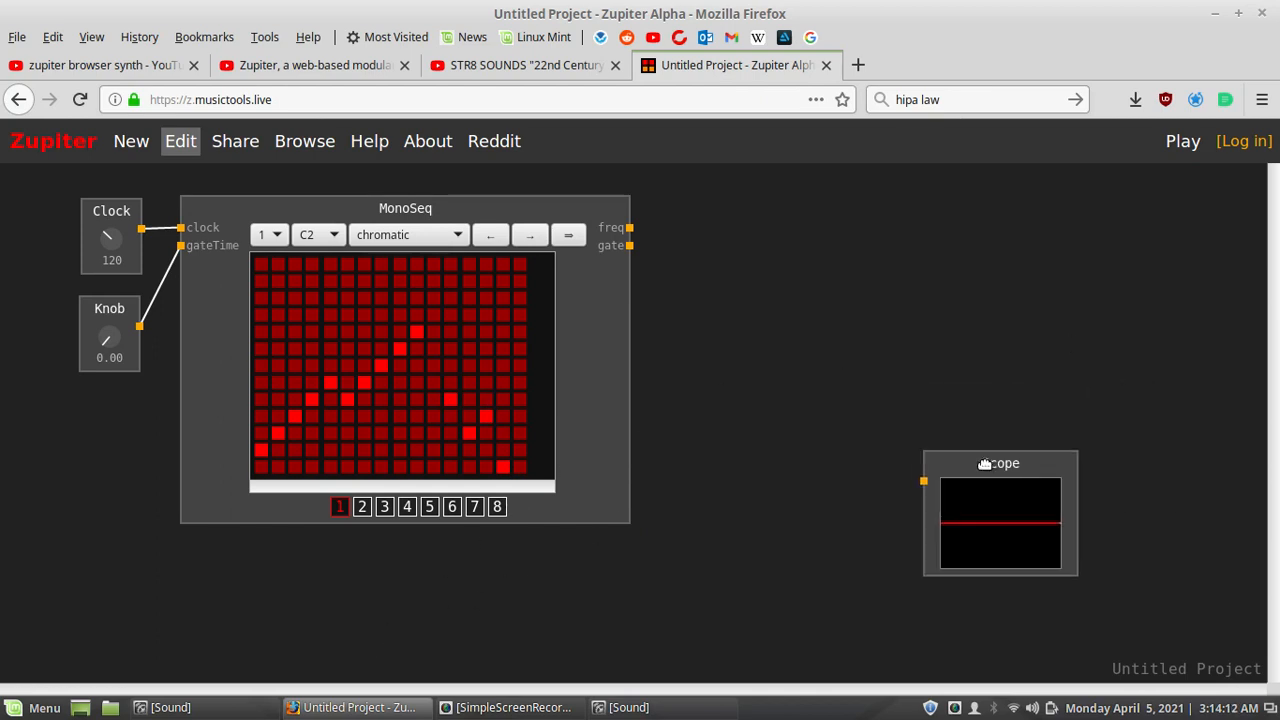
Step: Add an AudioOut node and place it at the far end of the patch, above the Scope
double_click(753, 278)
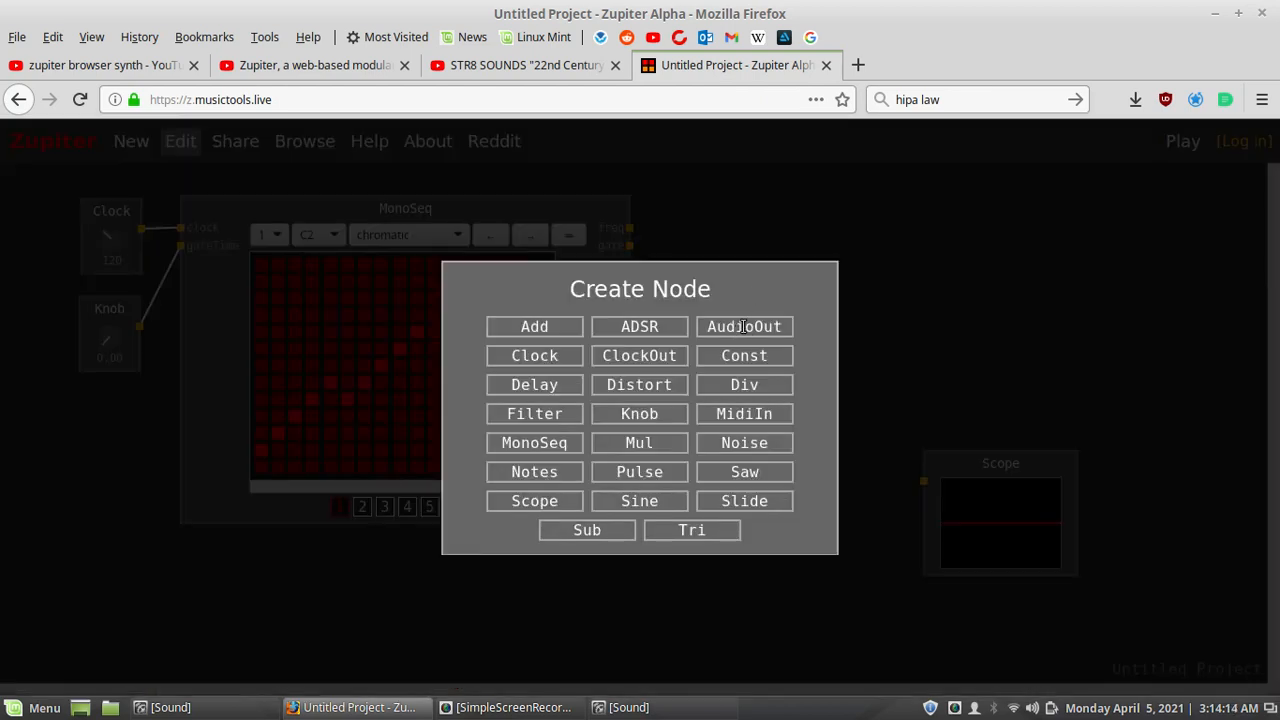
click(742, 326)
drag(792, 300, 912, 297)
Step: Add a Mul node beside the AudioOut and connect its out to both the left and right inputs
double_click(913, 294)
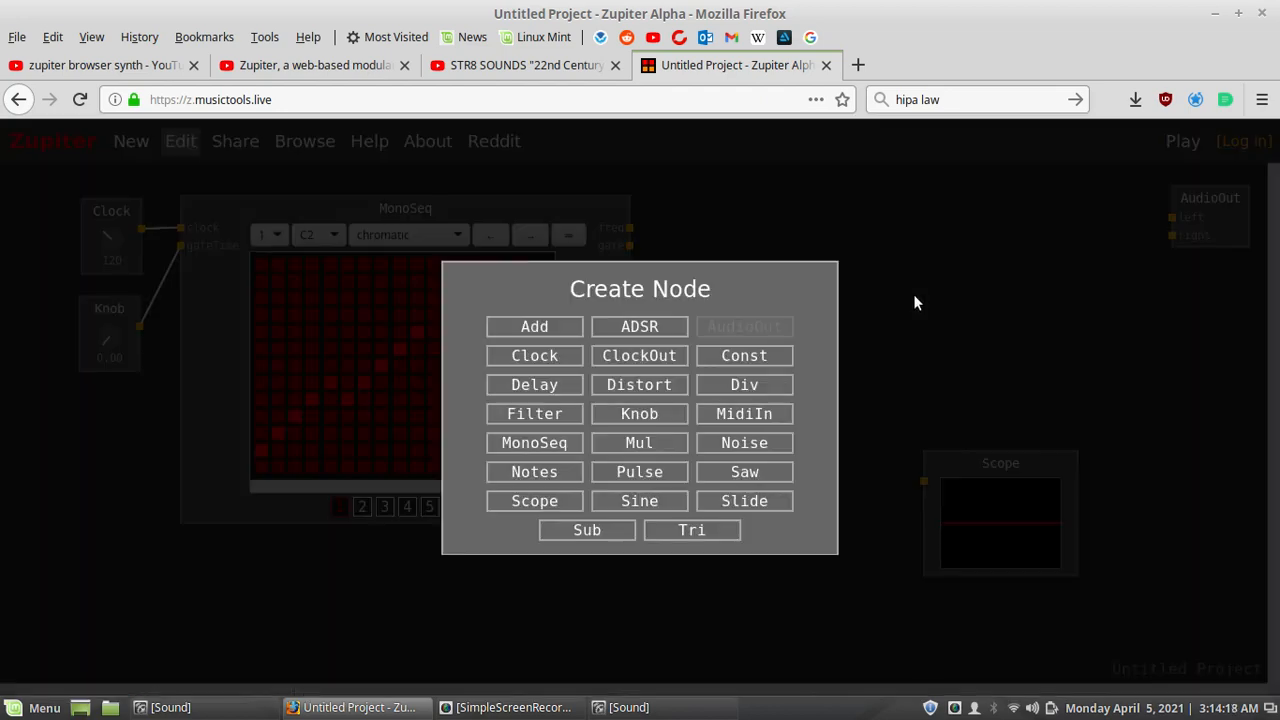
click(639, 442)
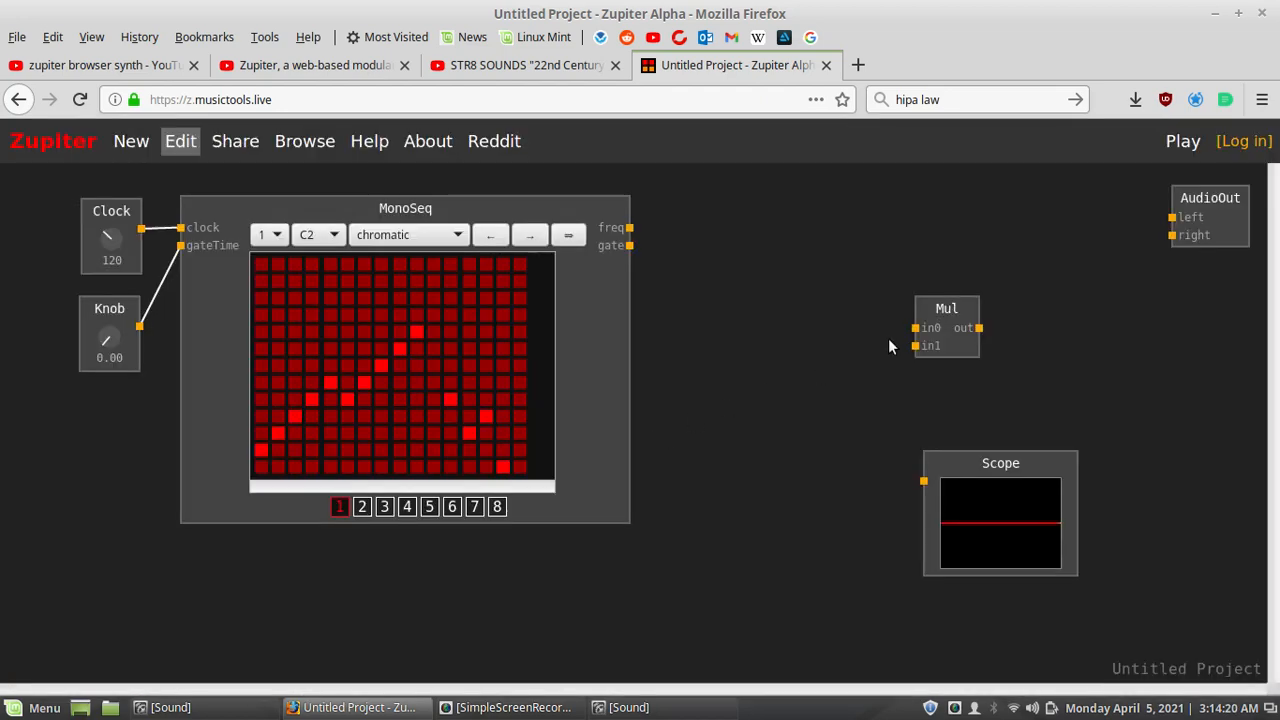
drag(928, 306, 1091, 200)
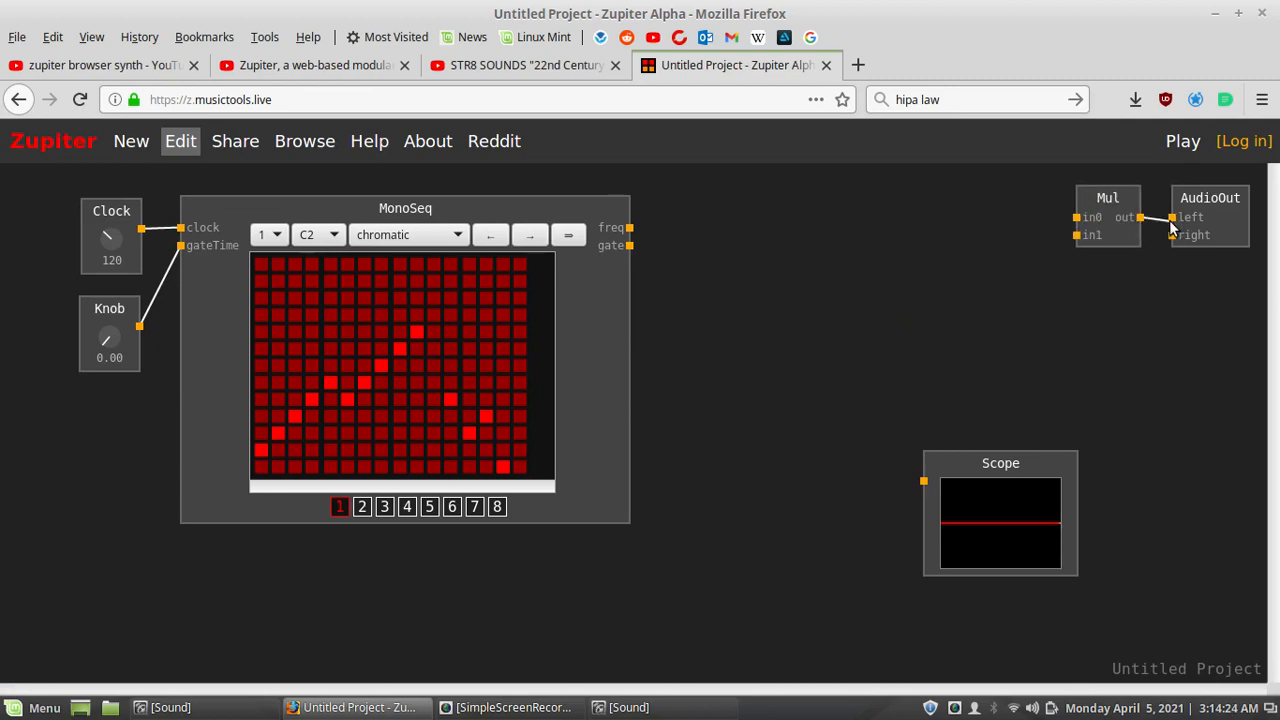
click(1173, 219)
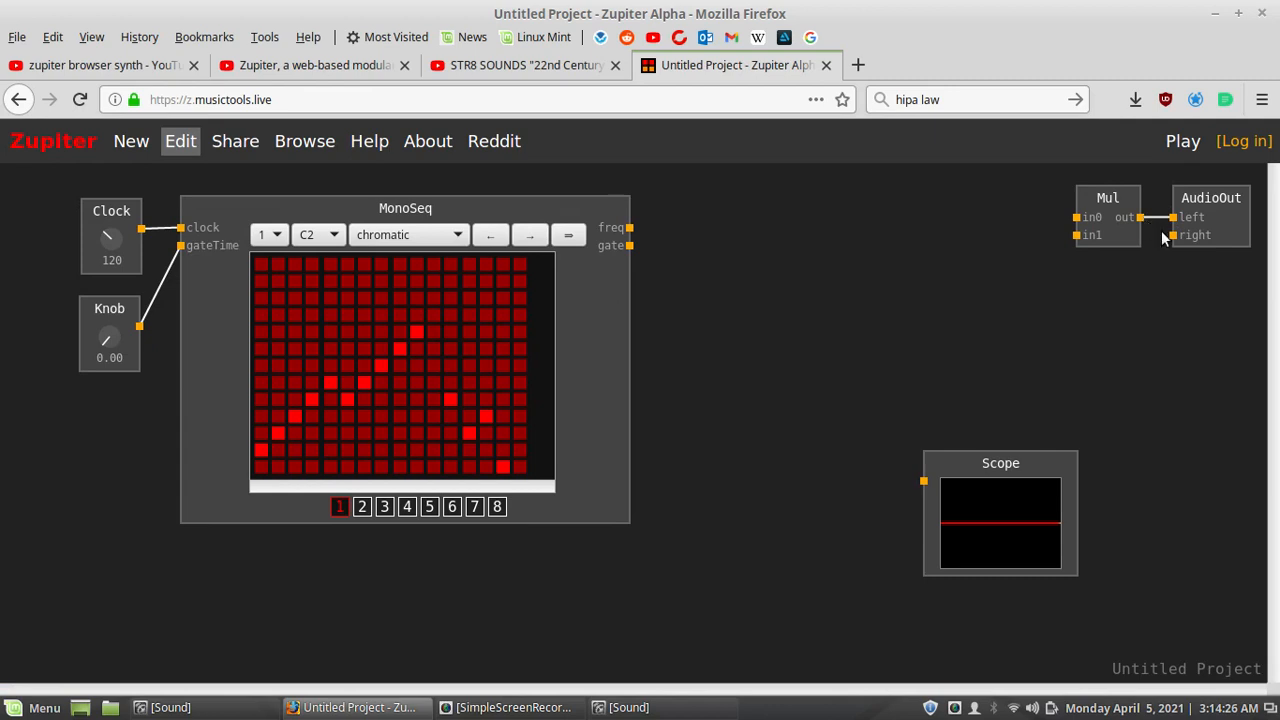
click(1139, 218)
Step: Add a Knob node near the Mul and rename it "volume"
double_click(923, 380)
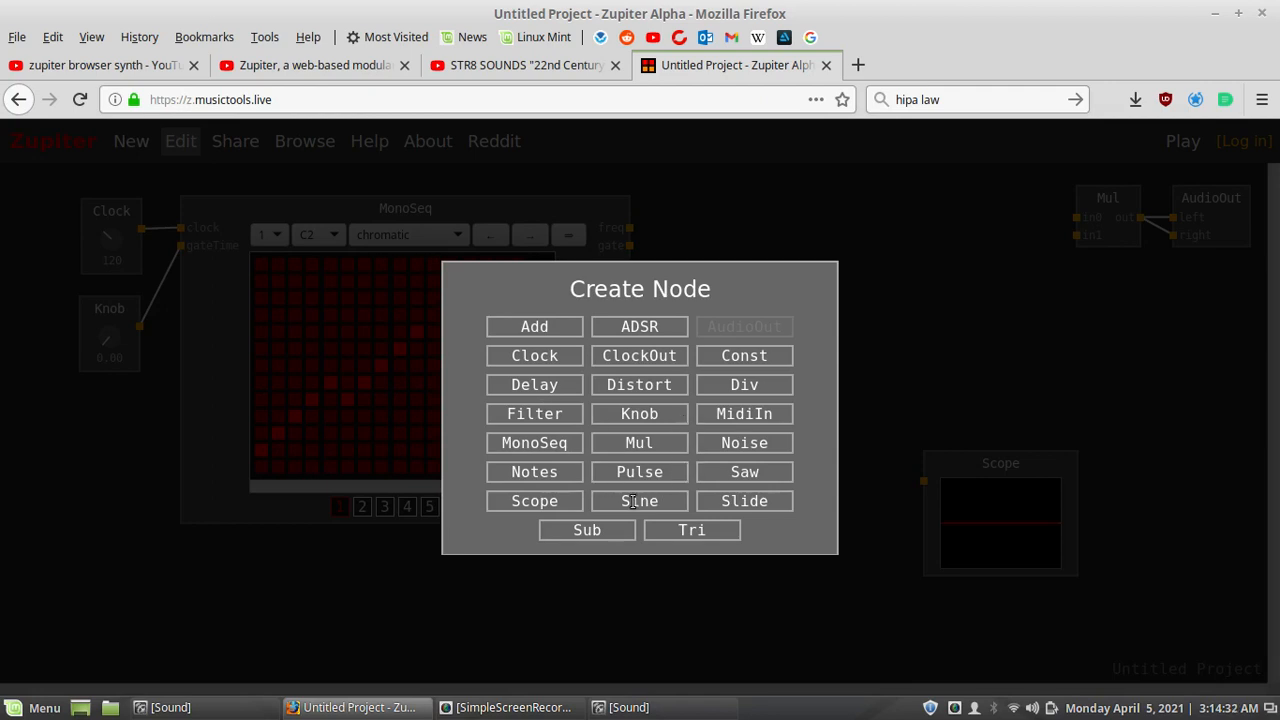
click(632, 414)
drag(952, 396, 978, 275)
double_click(970, 272)
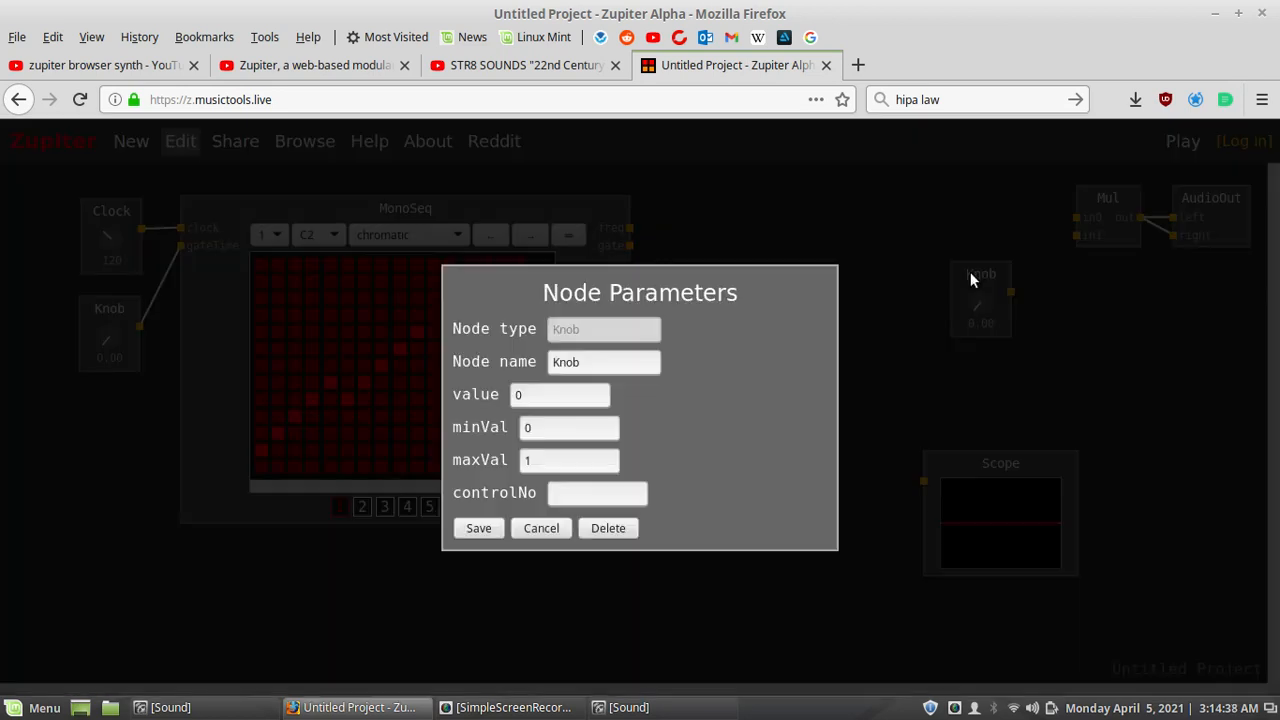
drag(598, 362, 446, 369)
text(volume)
click(478, 529)
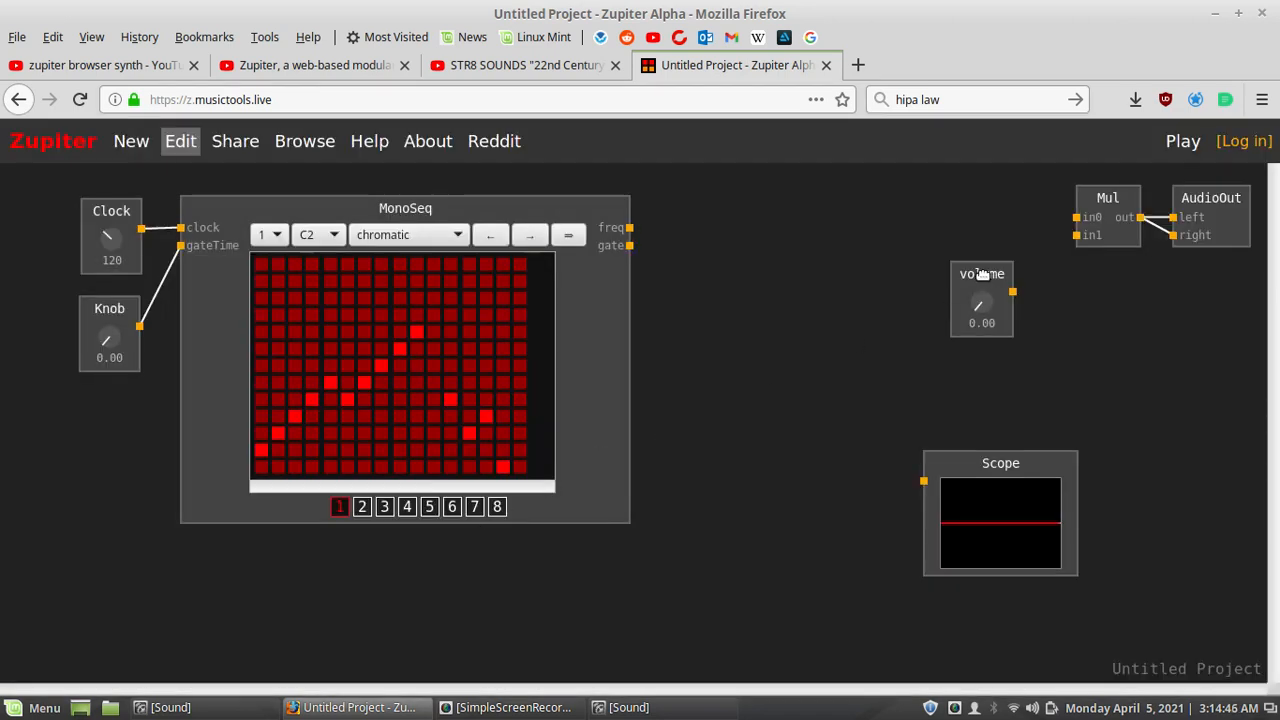
Step: Connect the volume knob's output to the Mul's in1 and position the knob just below the Mul's inputs
drag(982, 274, 1076, 235)
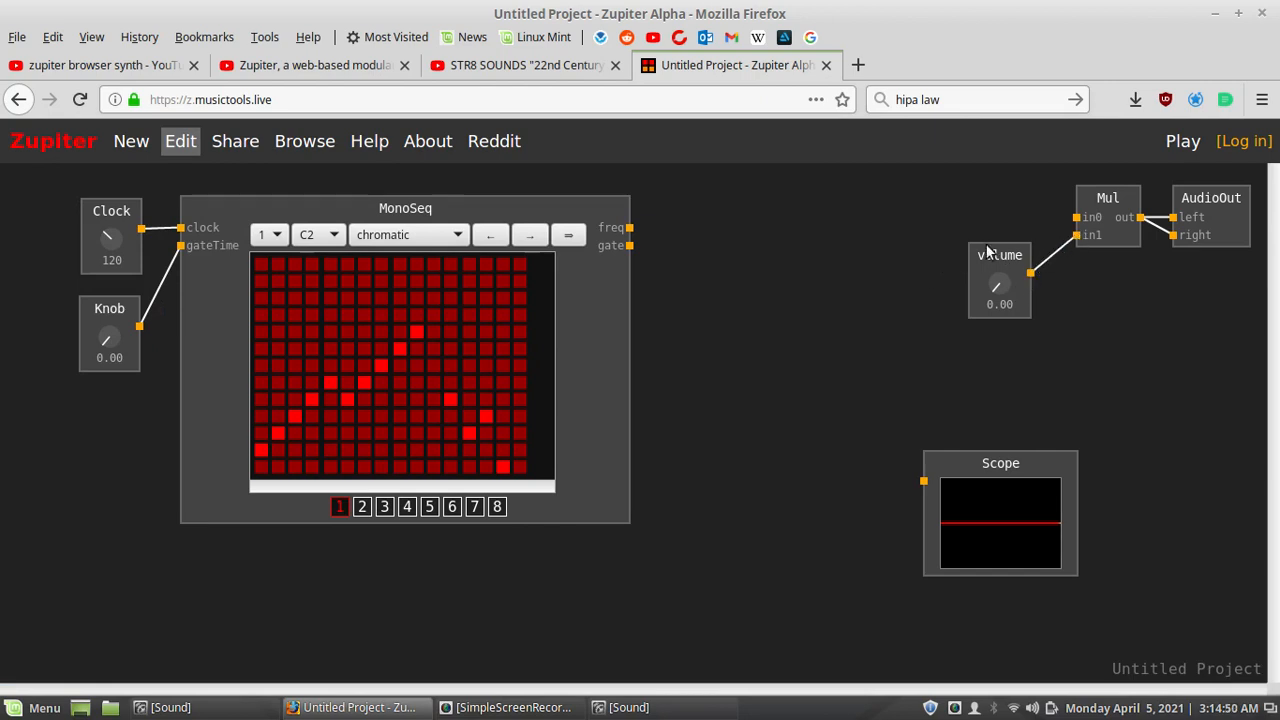
drag(990, 252, 1014, 257)
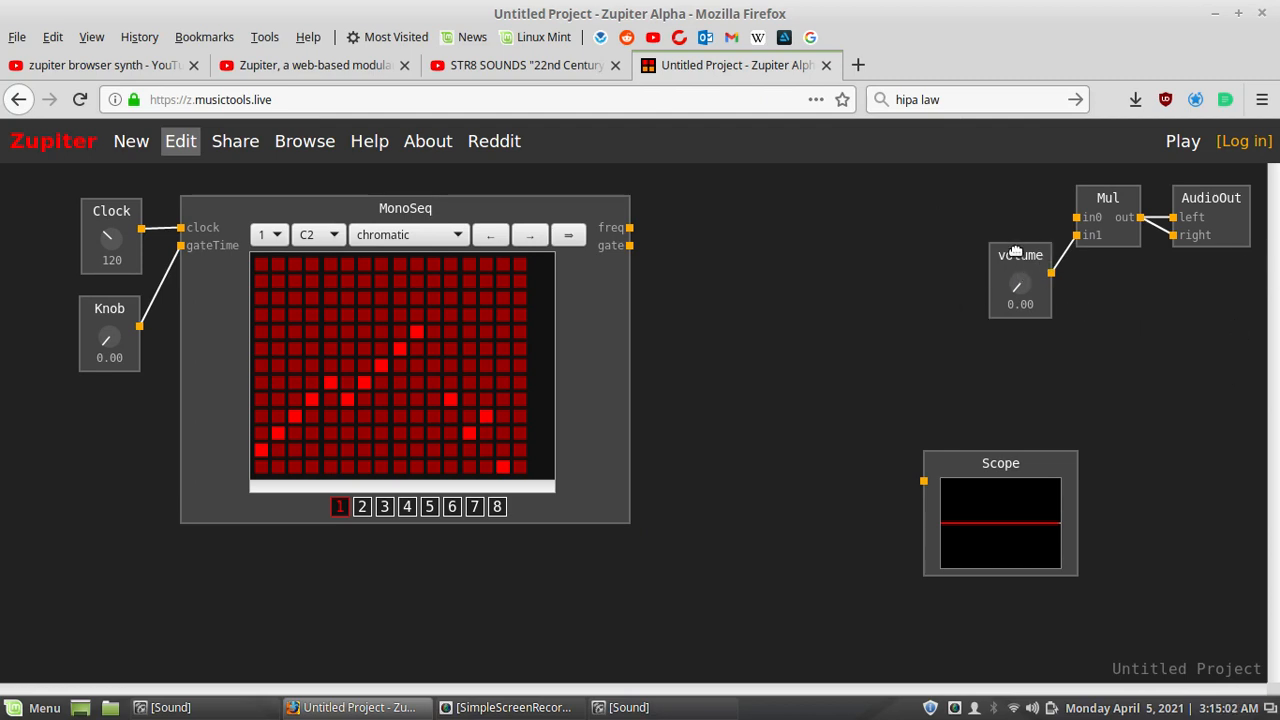
drag(1015, 251, 1058, 244)
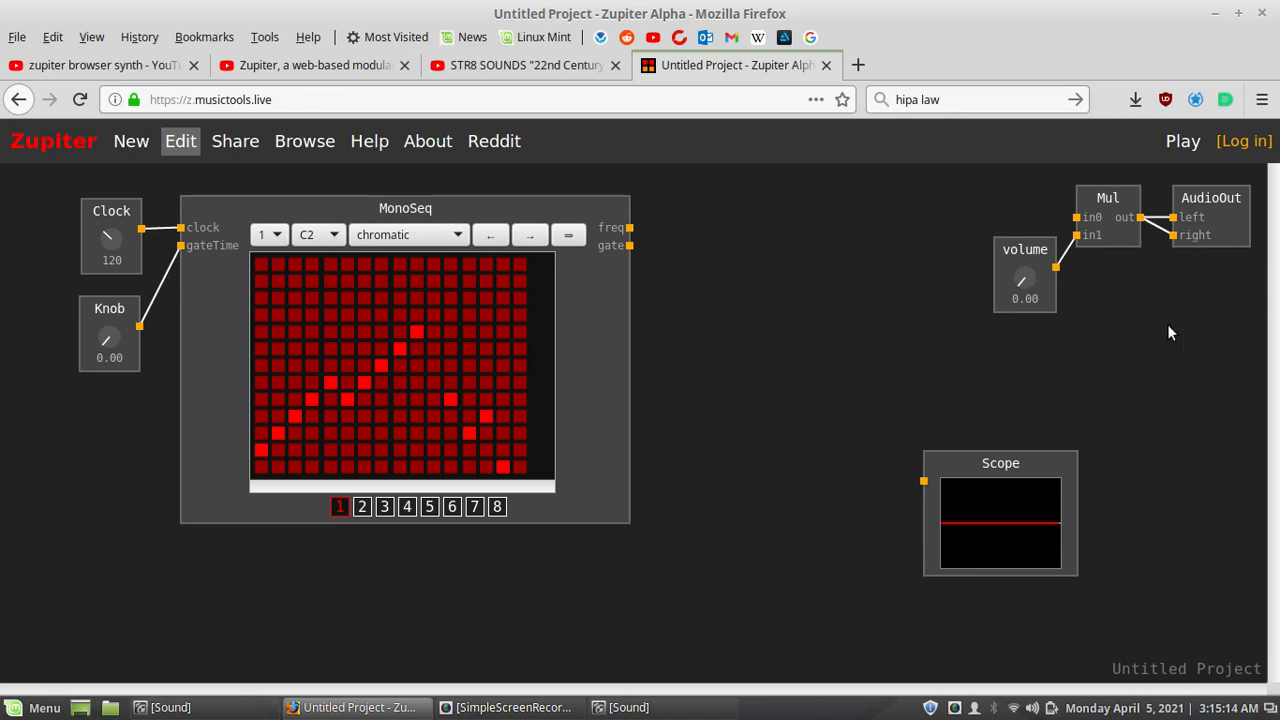
Step: Shift the AudioOut, its Mul, the volume knob and the Scope farther from the MonoSeq to make room for more nodes
drag(1220, 200, 1227, 199)
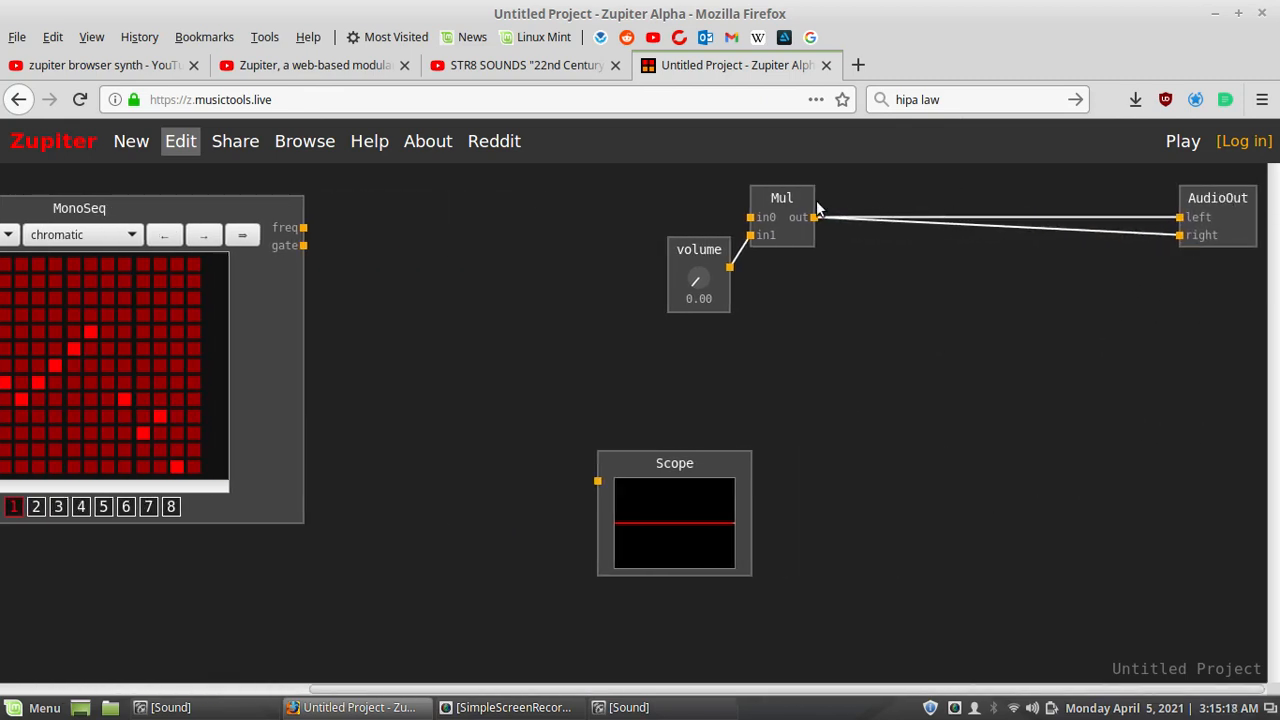
drag(808, 196, 1119, 204)
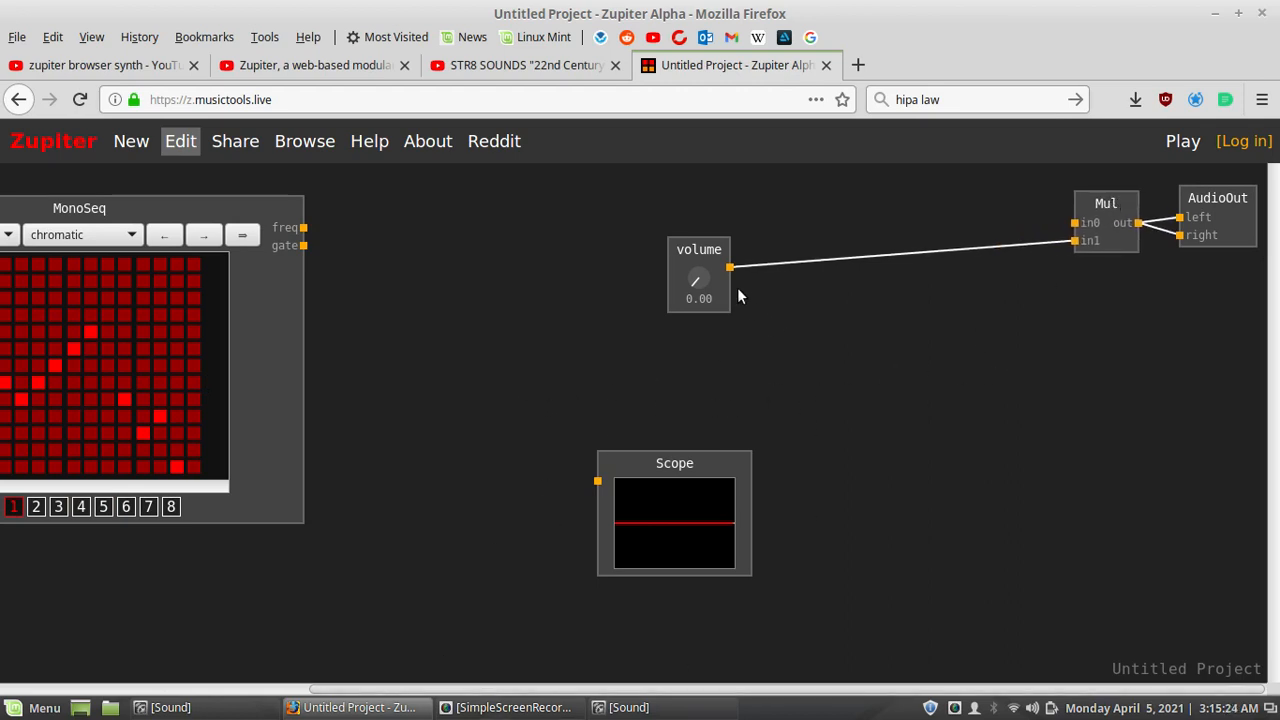
drag(694, 245, 1018, 200)
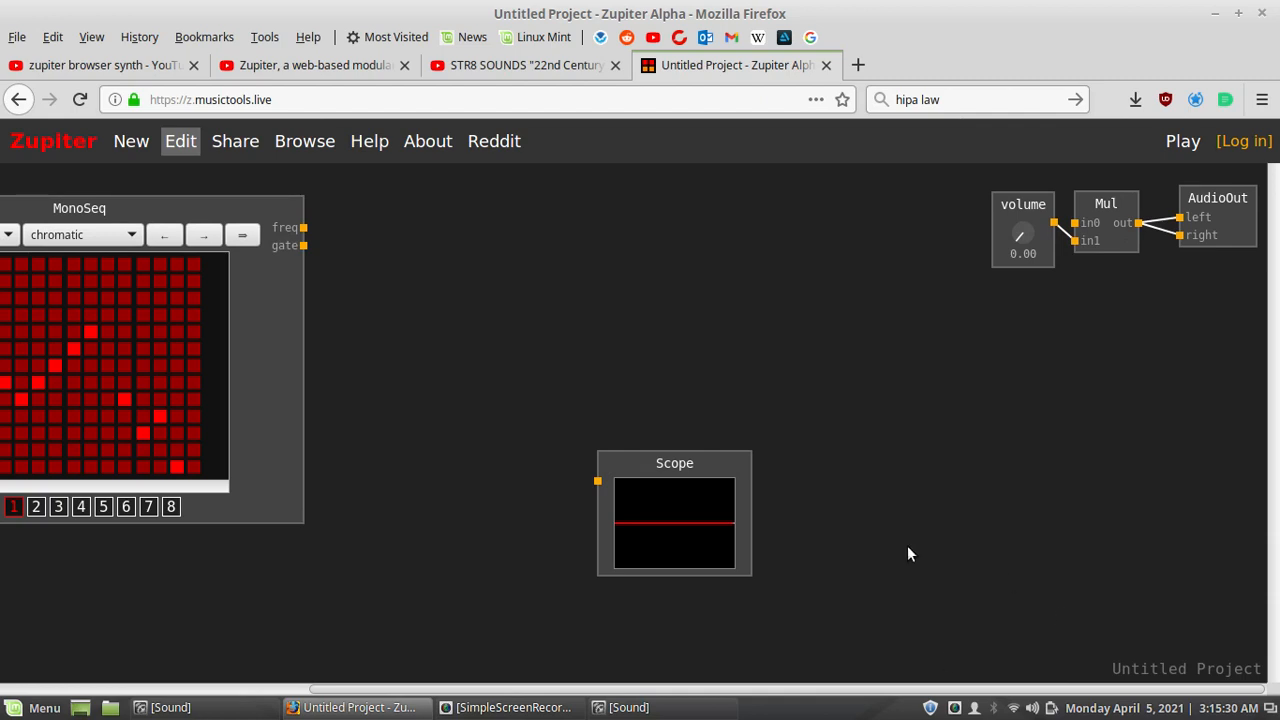
drag(679, 461, 1075, 360)
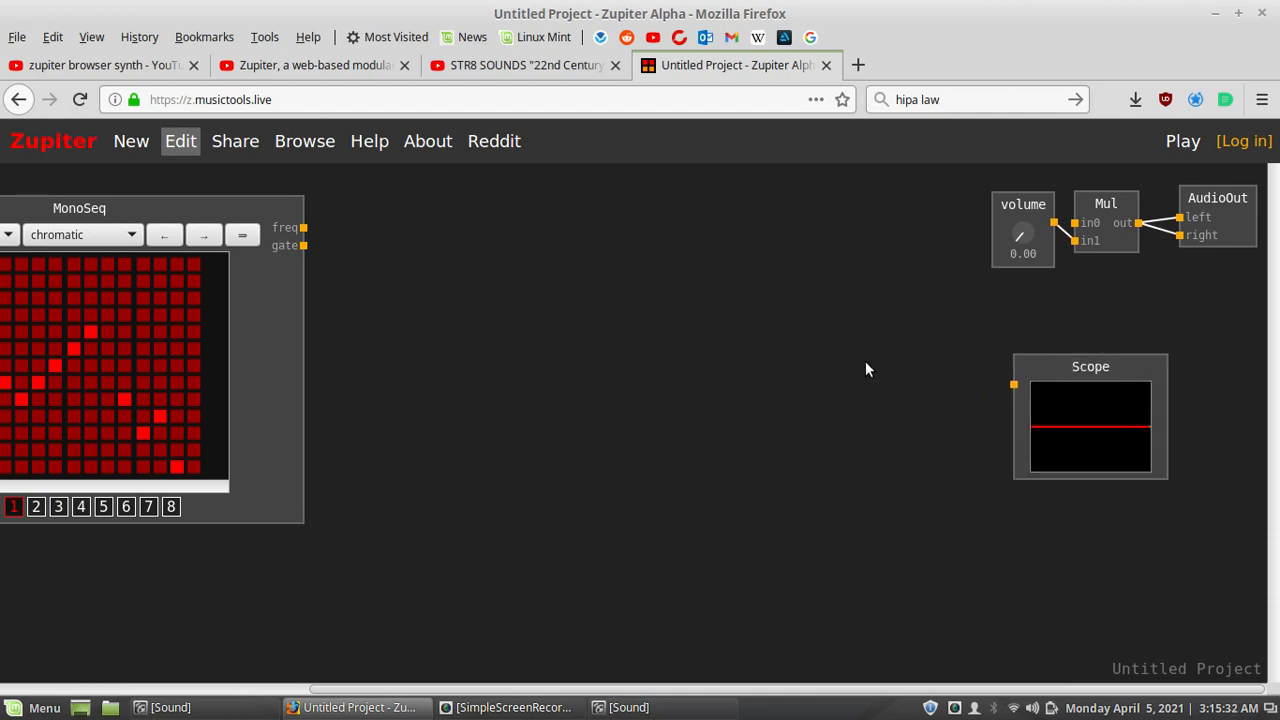
drag(769, 688, 679, 622)
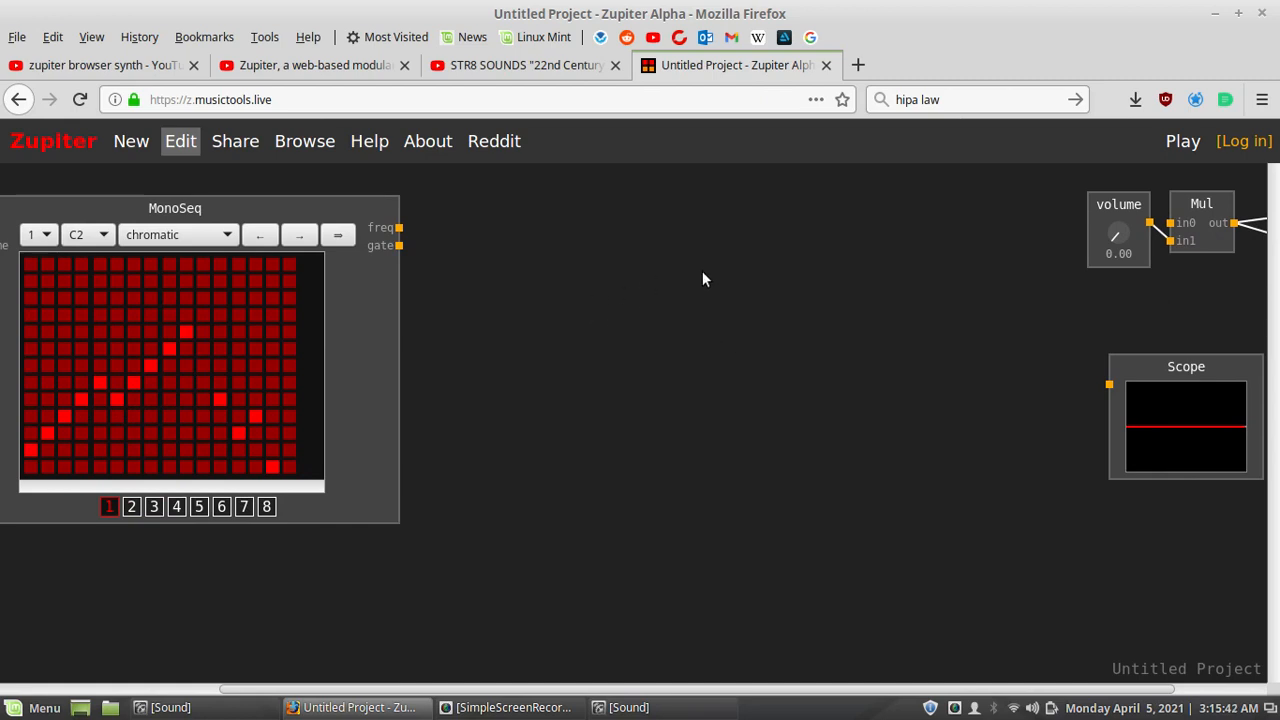
drag(1108, 204, 1086, 241)
Step: Add a Filter node between the MonoSeq and the volume knob, and connect the MonoSeq's gate to its in
double_click(531, 380)
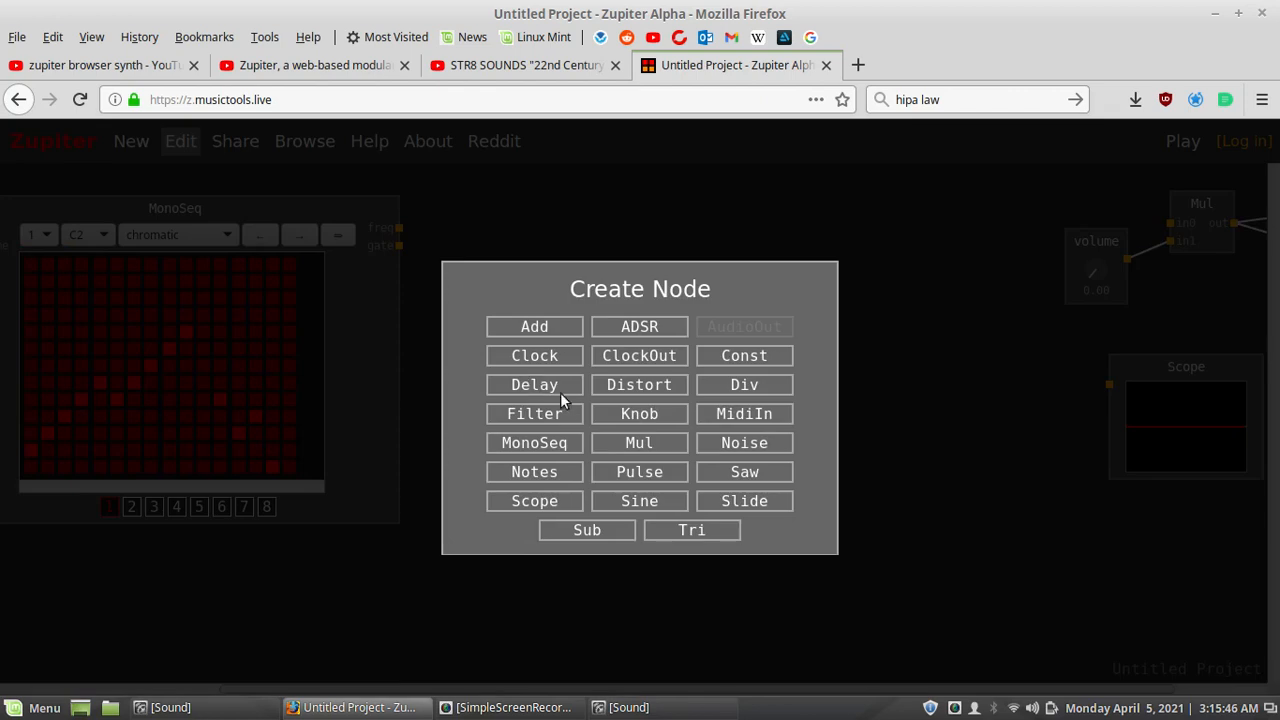
click(547, 415)
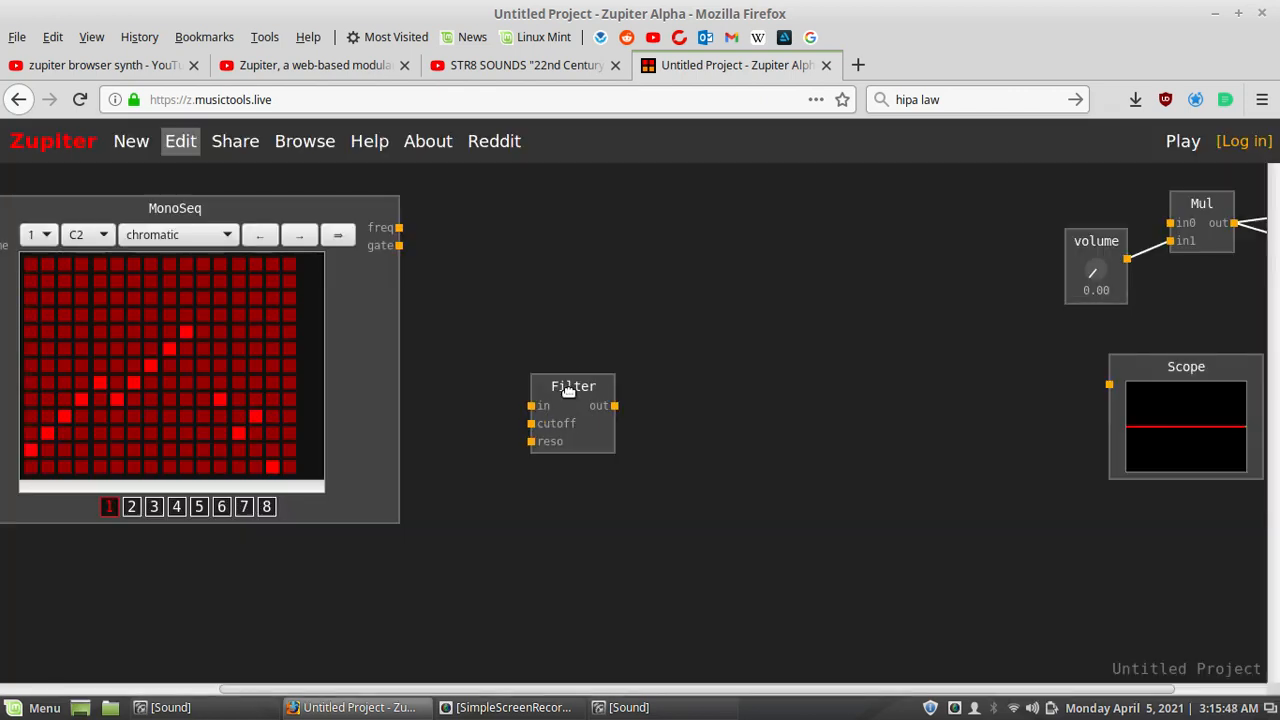
drag(573, 379, 636, 262)
drag(403, 250, 597, 281)
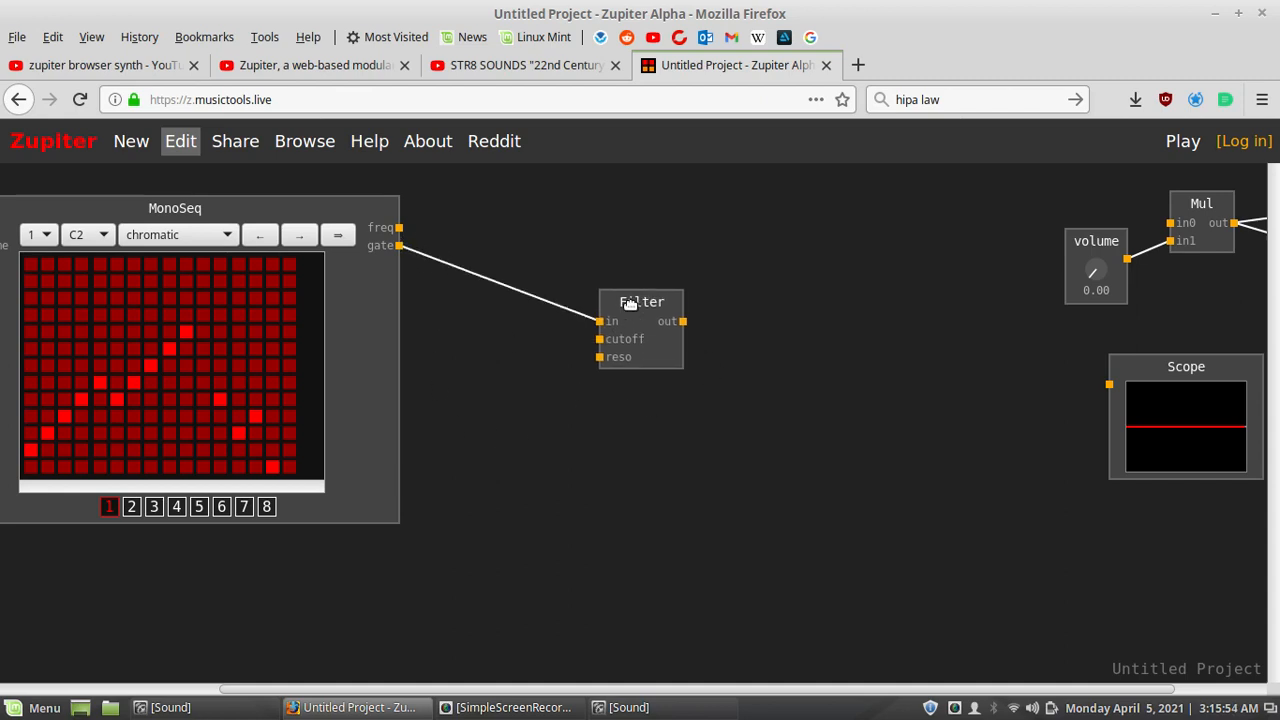
Step: Add a Sine node above the Filter and connect the MonoSeq's freq output to its freq input
double_click(794, 384)
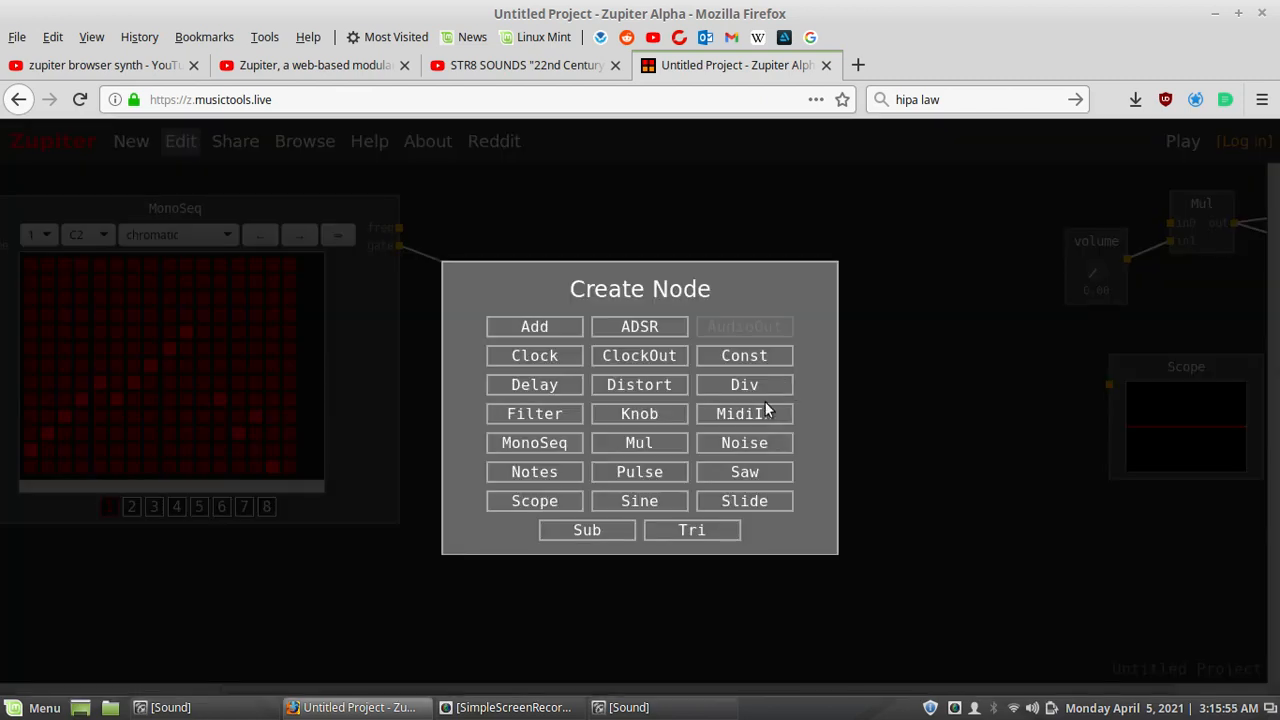
click(627, 505)
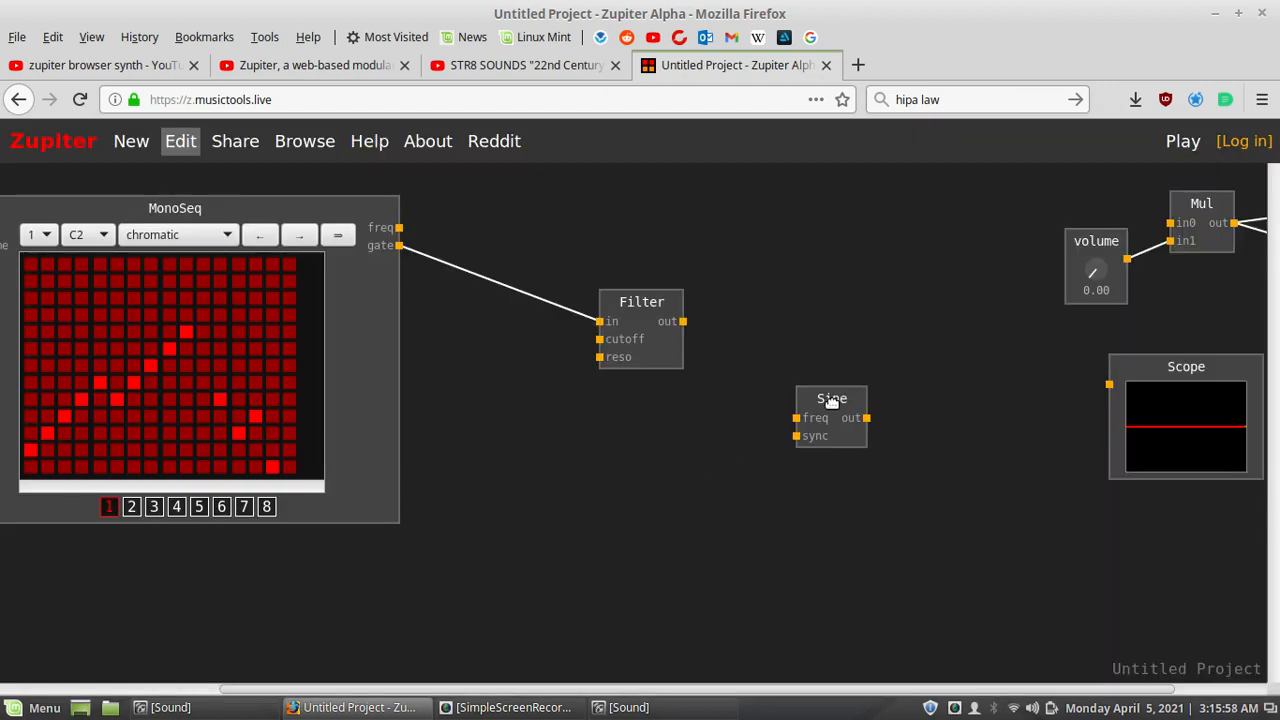
drag(831, 400, 637, 206)
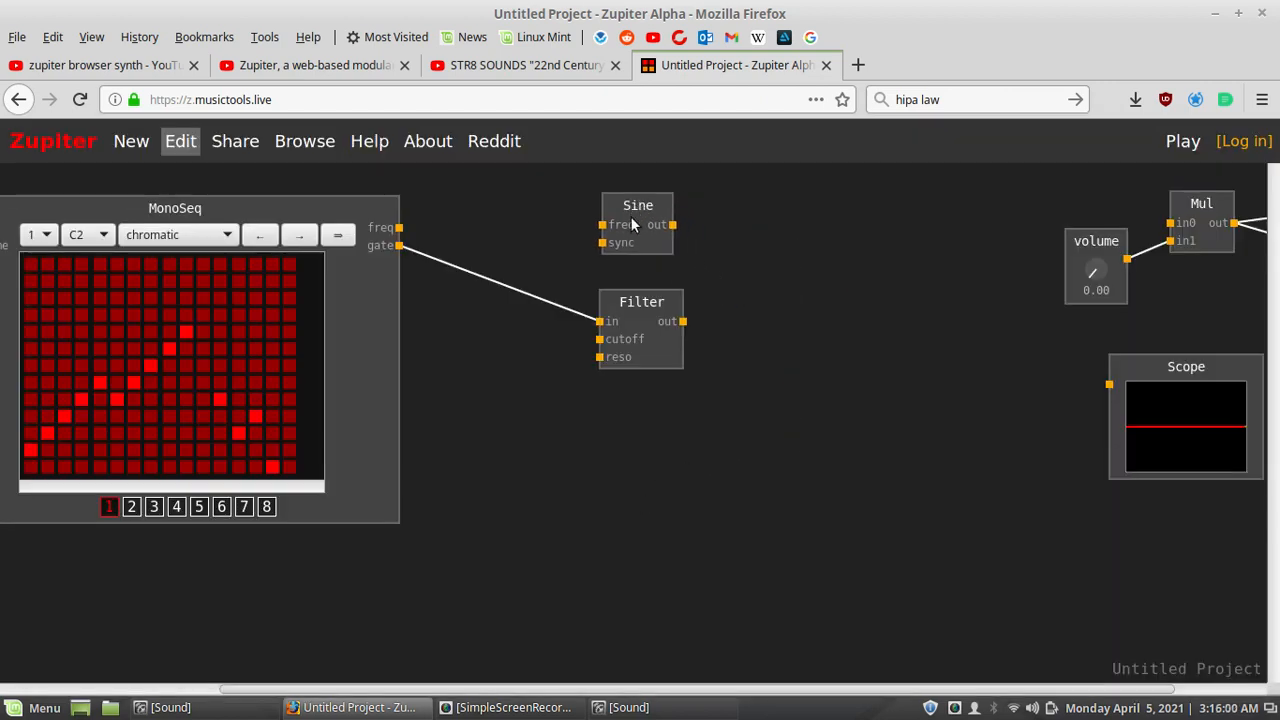
mouse_move(399, 227)
mouse_down()
mouse_move(568, 216)
mouse_move(639, 229)
mouse_move(399, 229)
mouse_up()
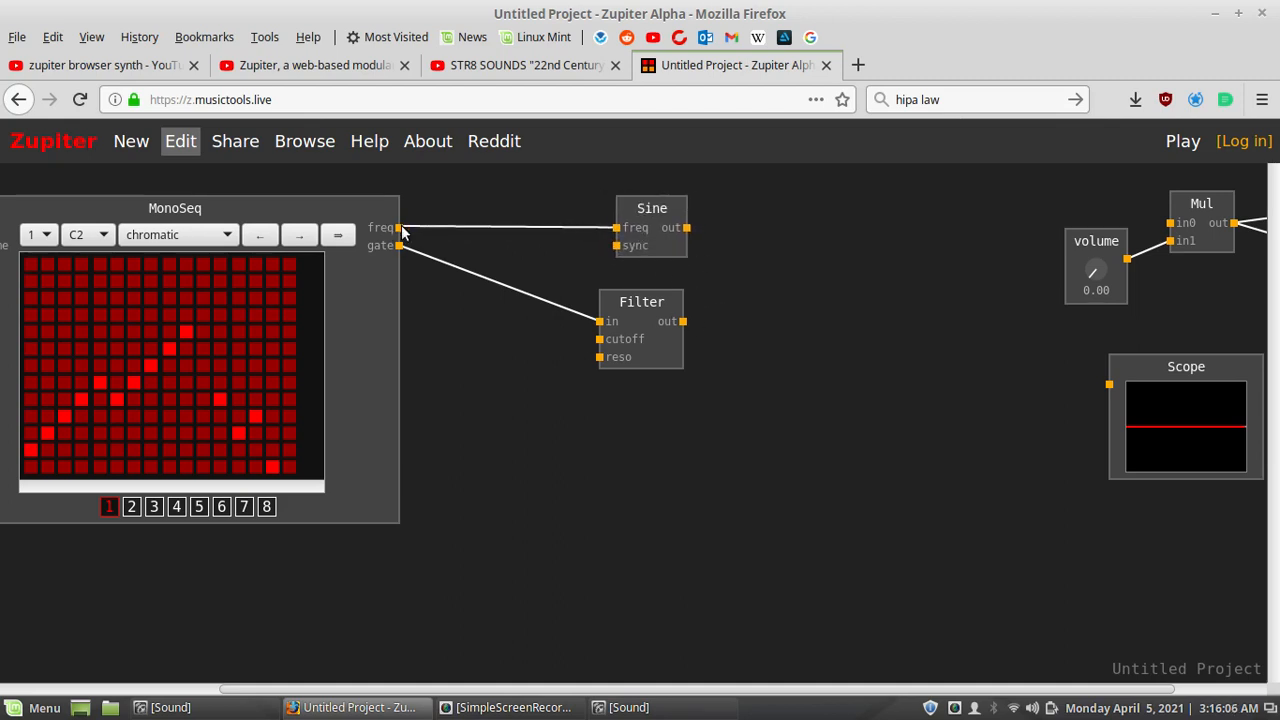
Step: Add a second Mul node beside the Sine and connect the Sine's out to its in0
double_click(723, 478)
click(632, 442)
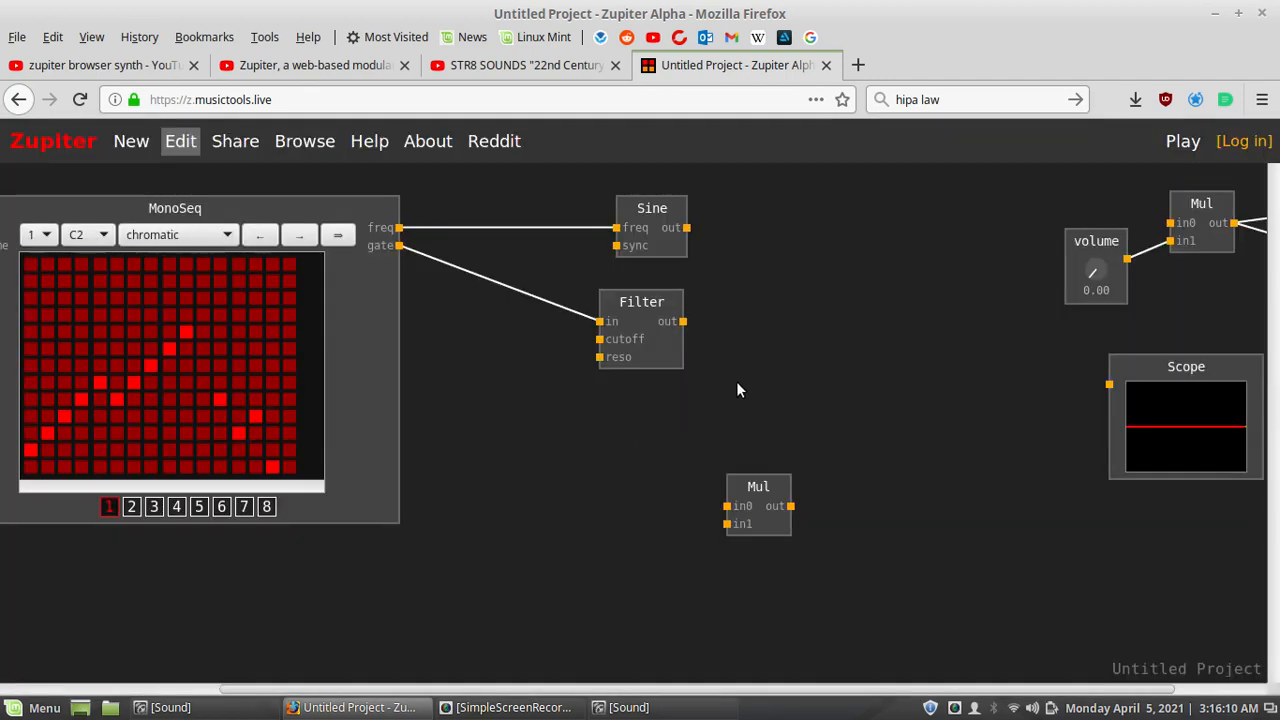
drag(758, 484, 800, 214)
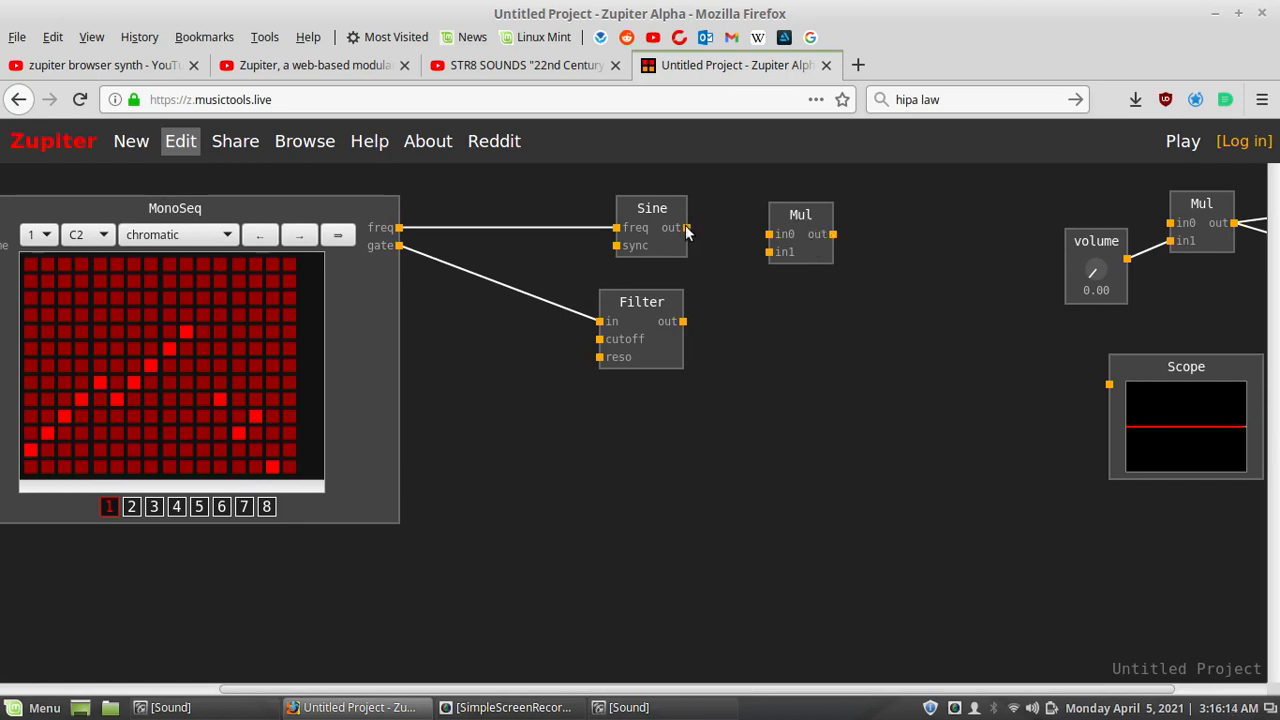
drag(687, 228, 770, 234)
Step: Connect the Filter's out to in1 of the Mul beside the Sine
drag(685, 322, 730, 289)
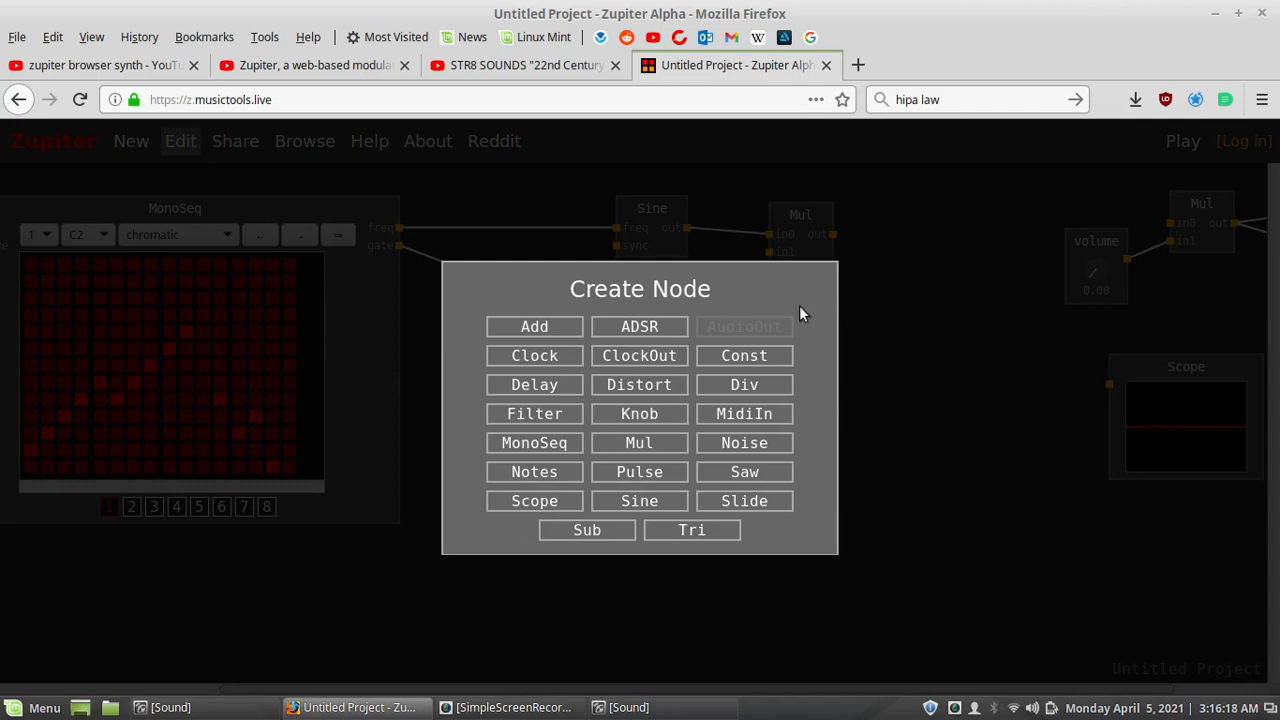
key(Escape)
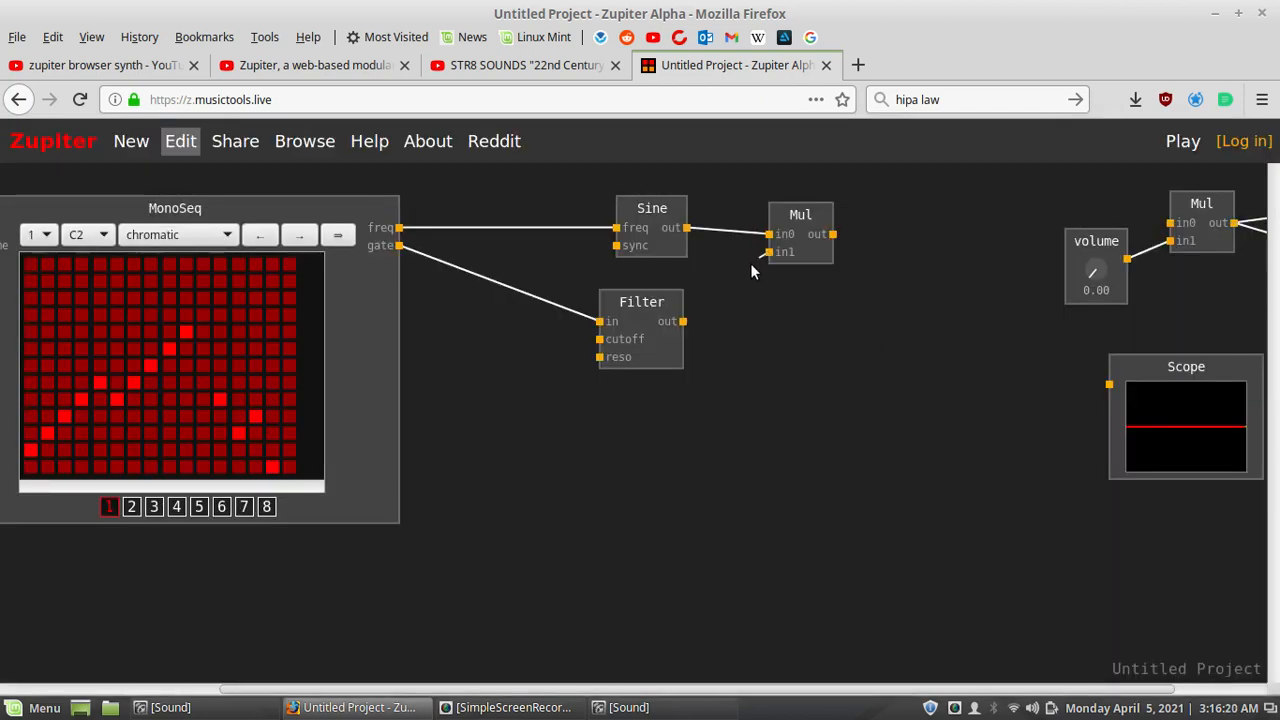
drag(768, 252, 688, 327)
click(687, 321)
drag(769, 252, 684, 322)
Step: Move the Sine, Filter and new Mul closer together, and connect that Mul's out to in0 of the Mul feeding the AudioOut
drag(688, 689, 888, 634)
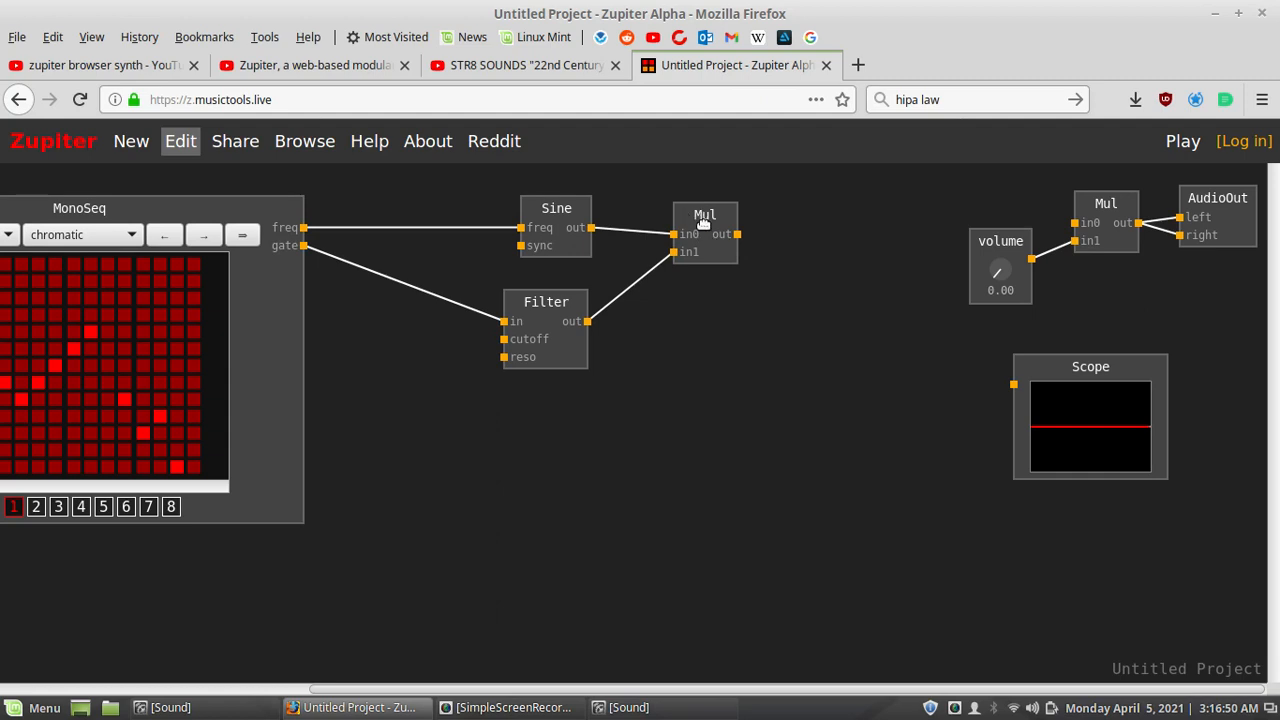
drag(703, 224, 687, 207)
drag(571, 207, 569, 196)
drag(545, 305, 569, 286)
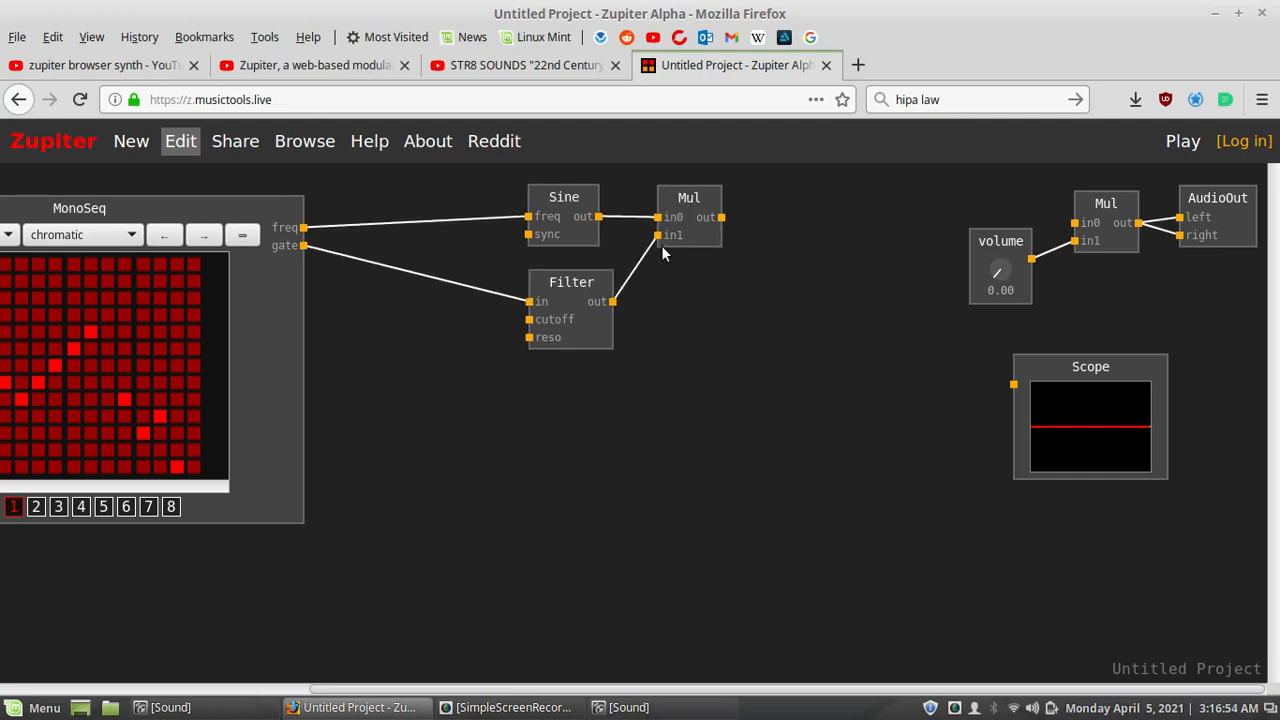
drag(569, 199, 593, 197)
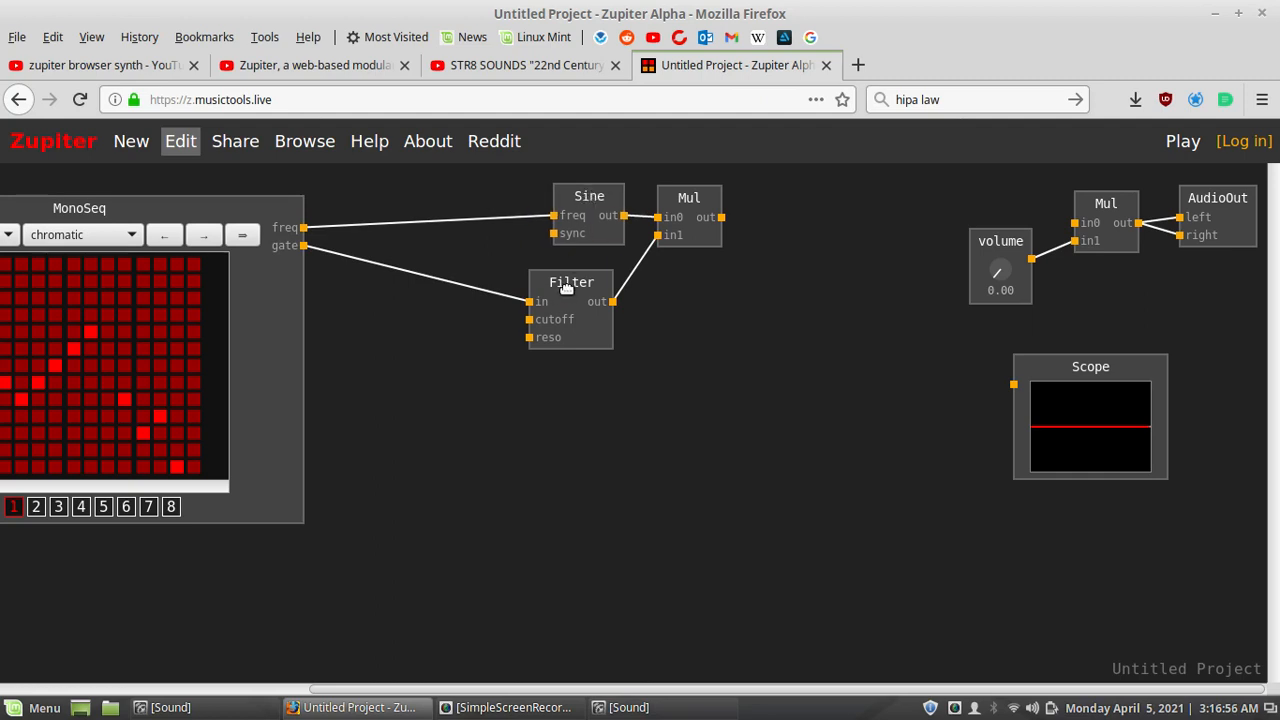
drag(566, 288, 581, 283)
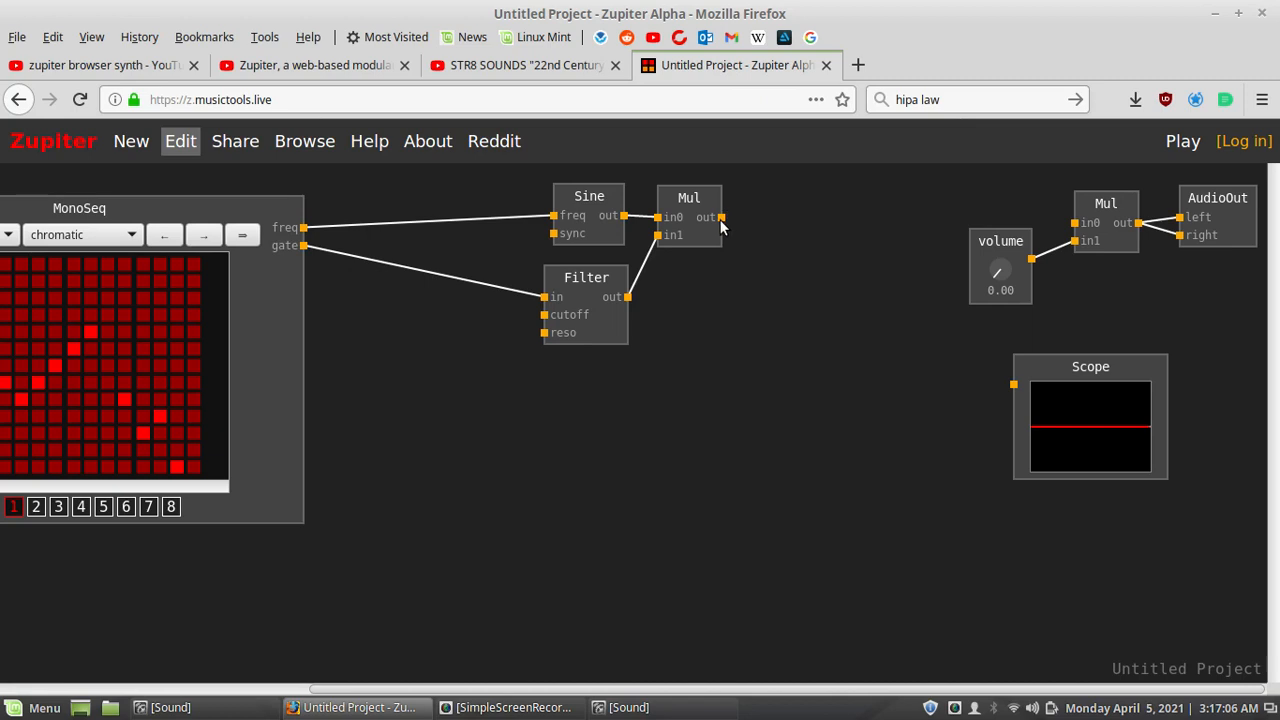
drag(722, 218, 1075, 222)
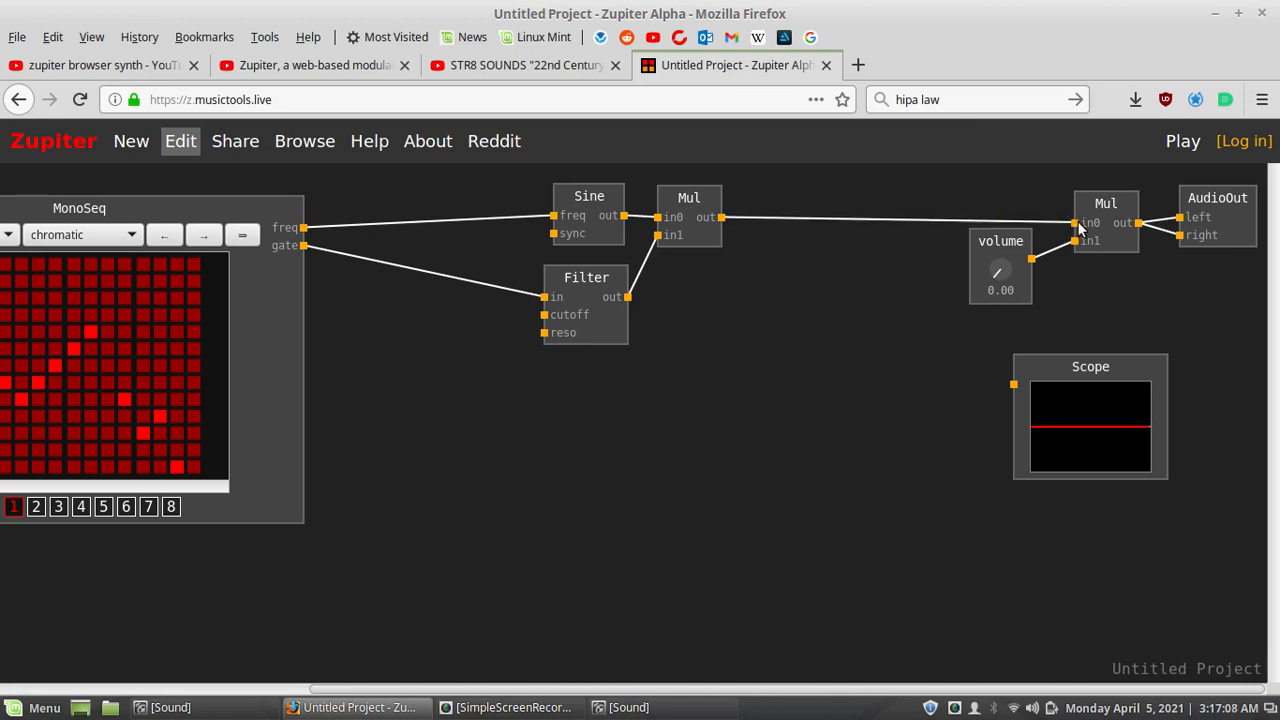
Step: Add a Knob node between the MonoSeq and the Filter and connect its output to the Filter's cutoff
double_click(466, 440)
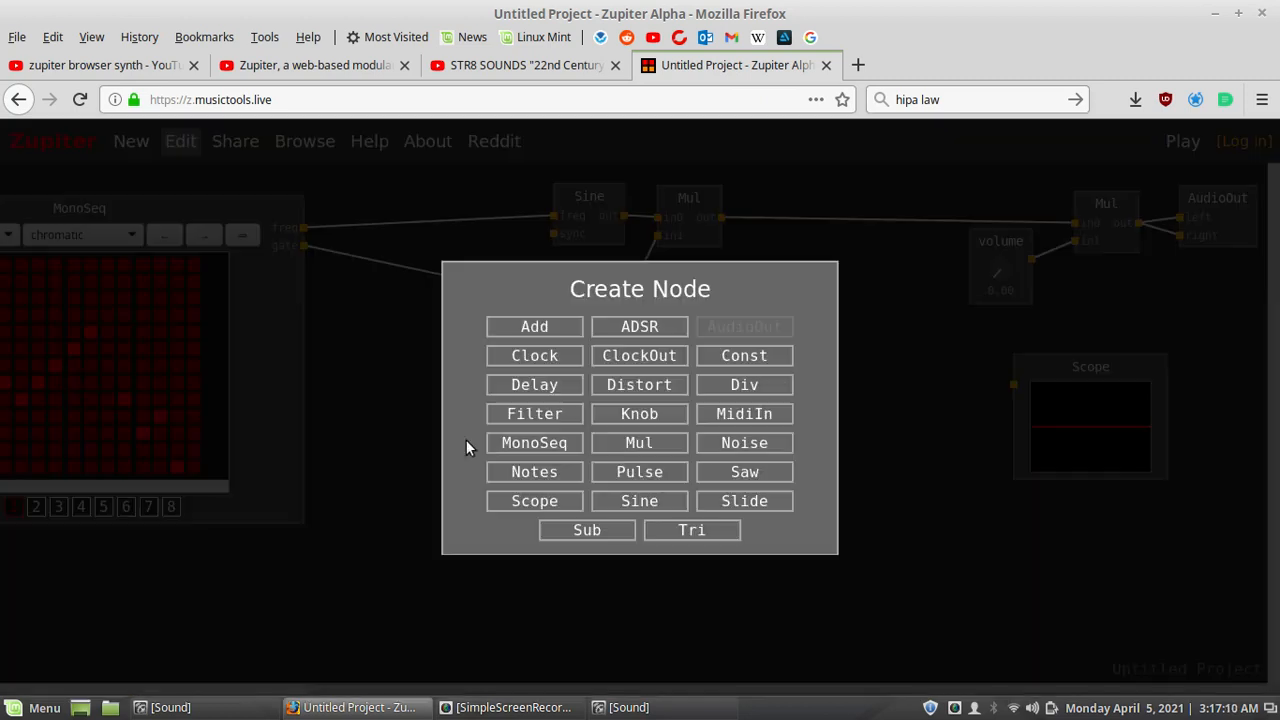
click(677, 413)
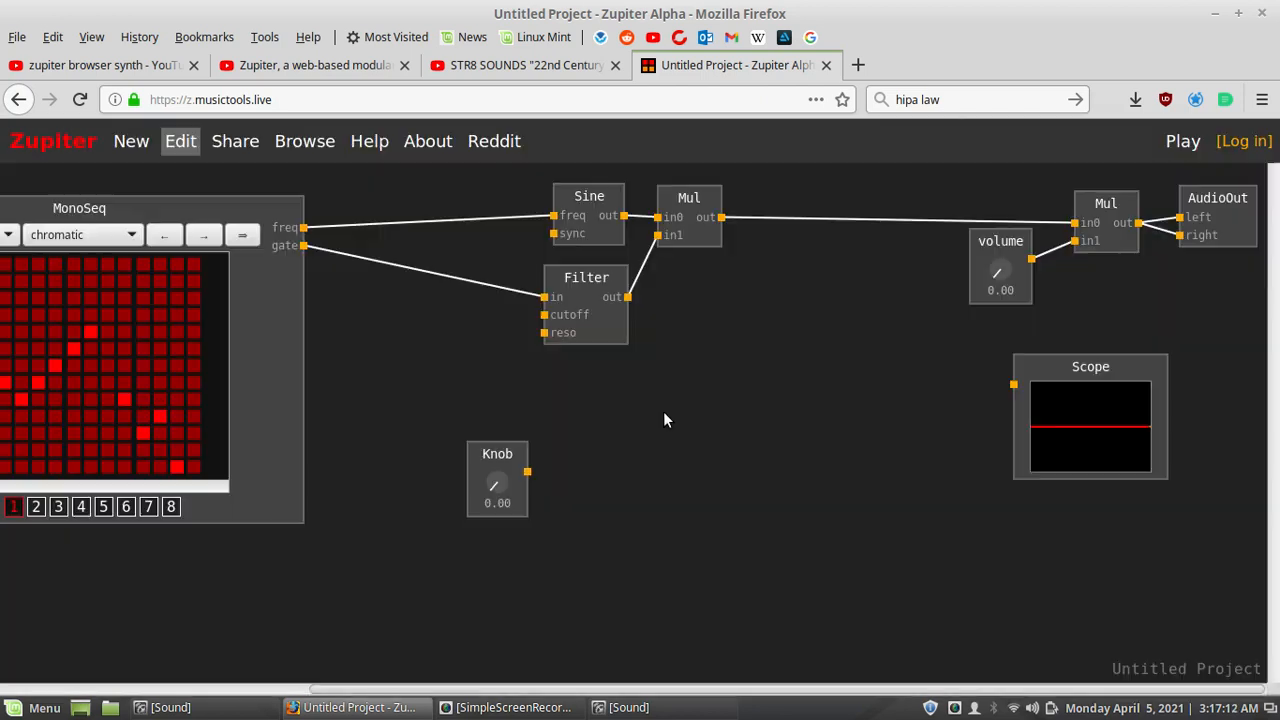
drag(503, 454, 546, 318)
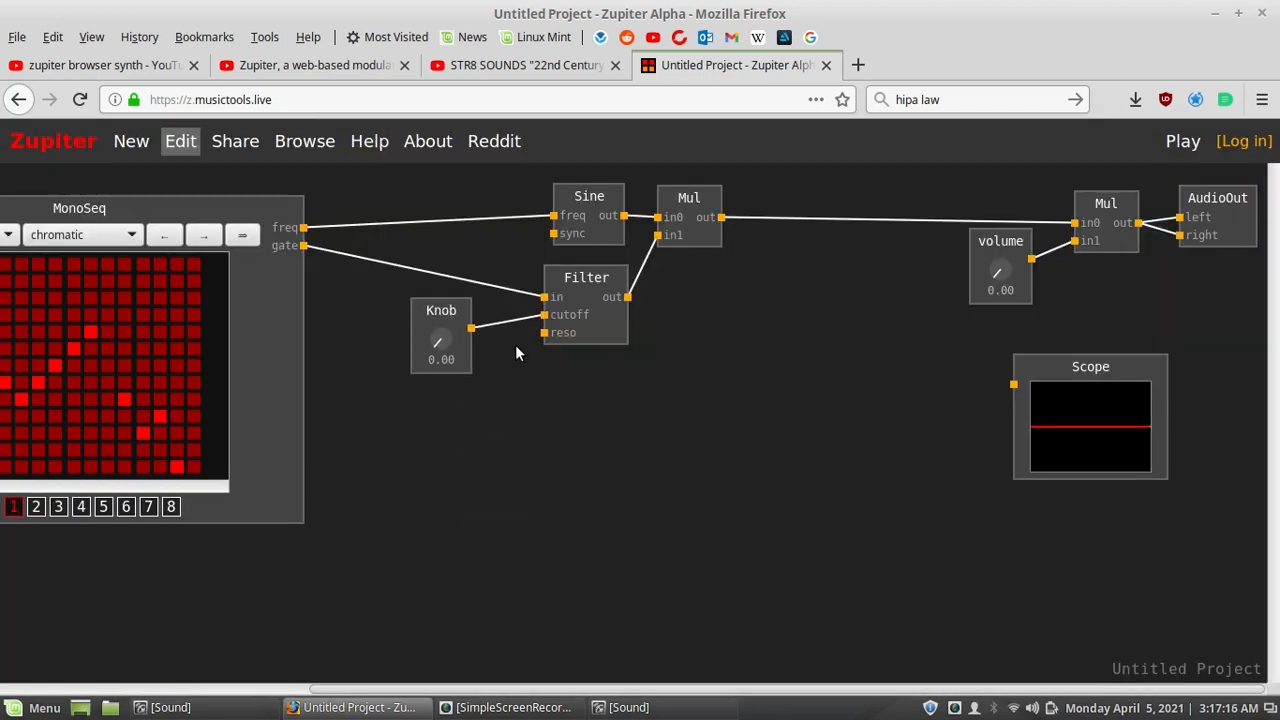
drag(436, 310, 376, 296)
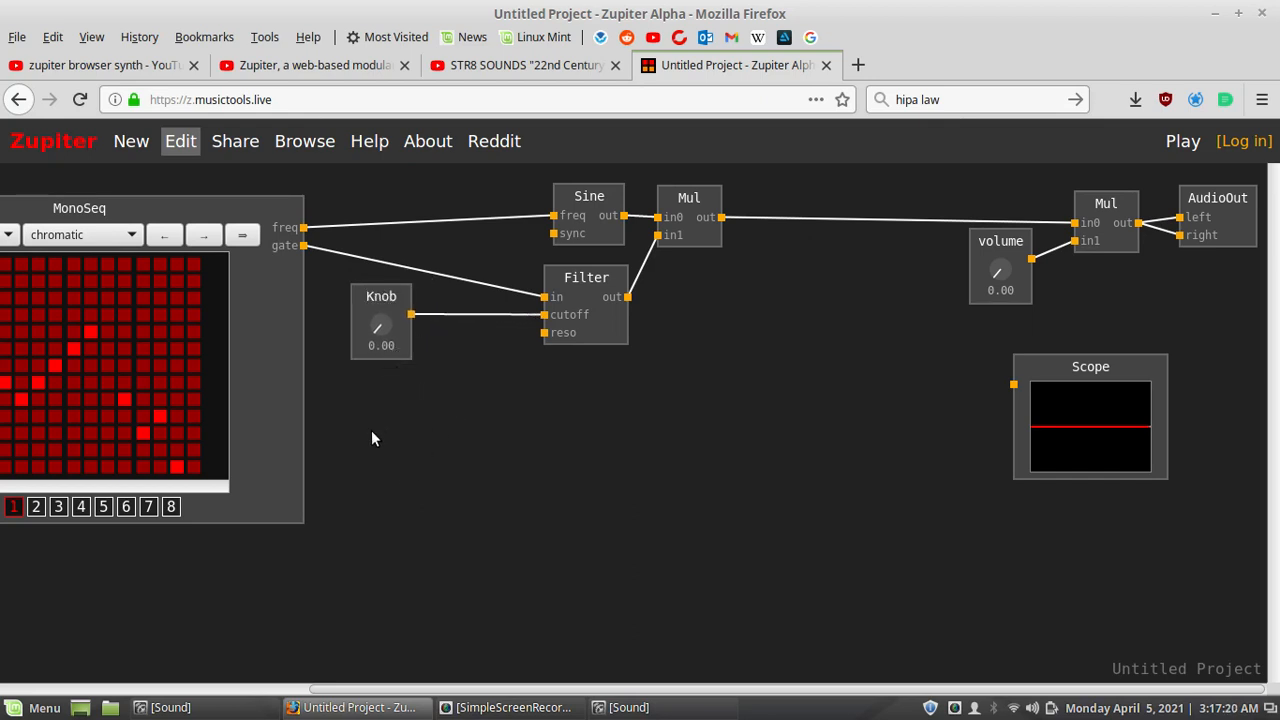
Step: Set the cutoff knob's minVal to .4 and nudge the knob slightly upward
double_click(380, 298)
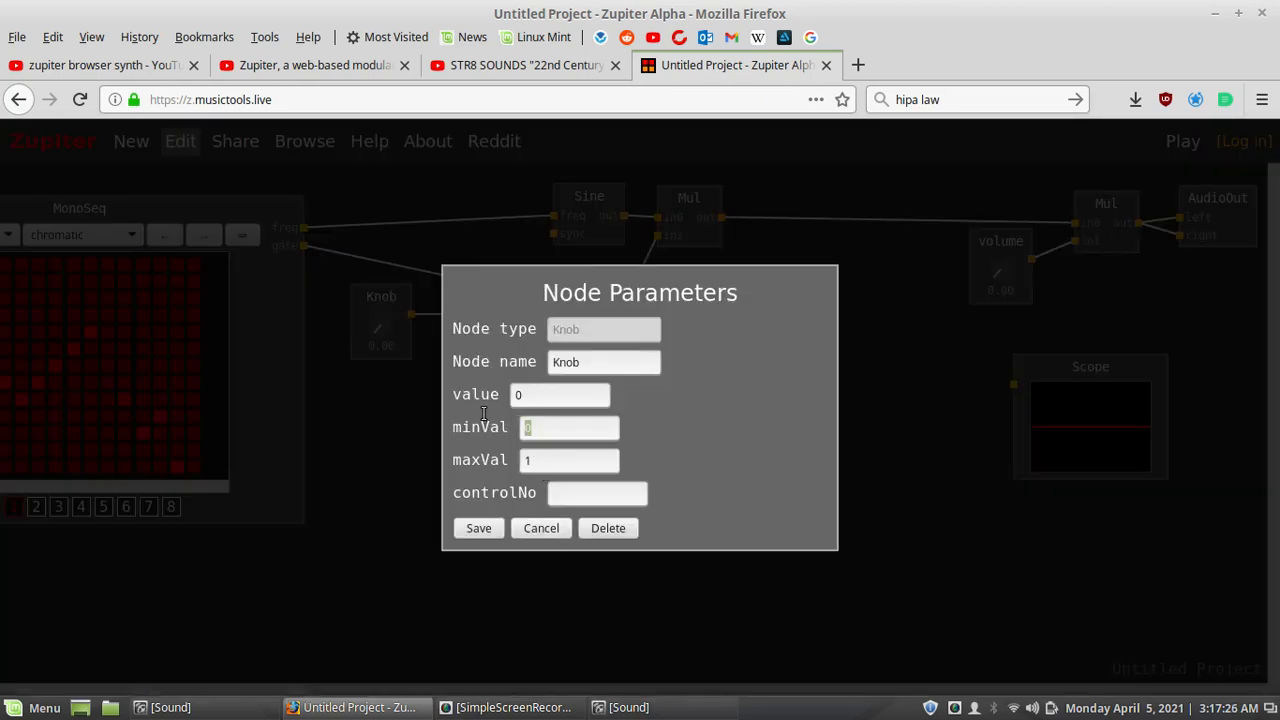
text(.4)
click(476, 530)
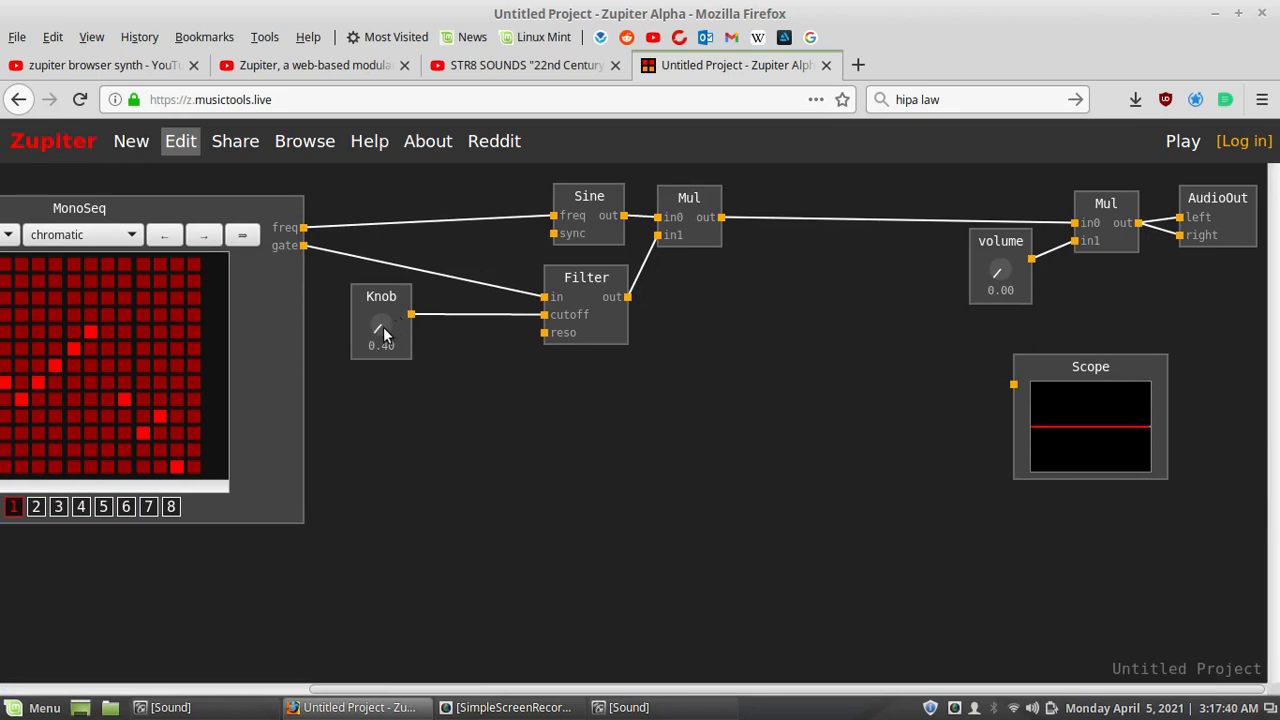
drag(383, 327, 405, 268)
drag(387, 296, 390, 288)
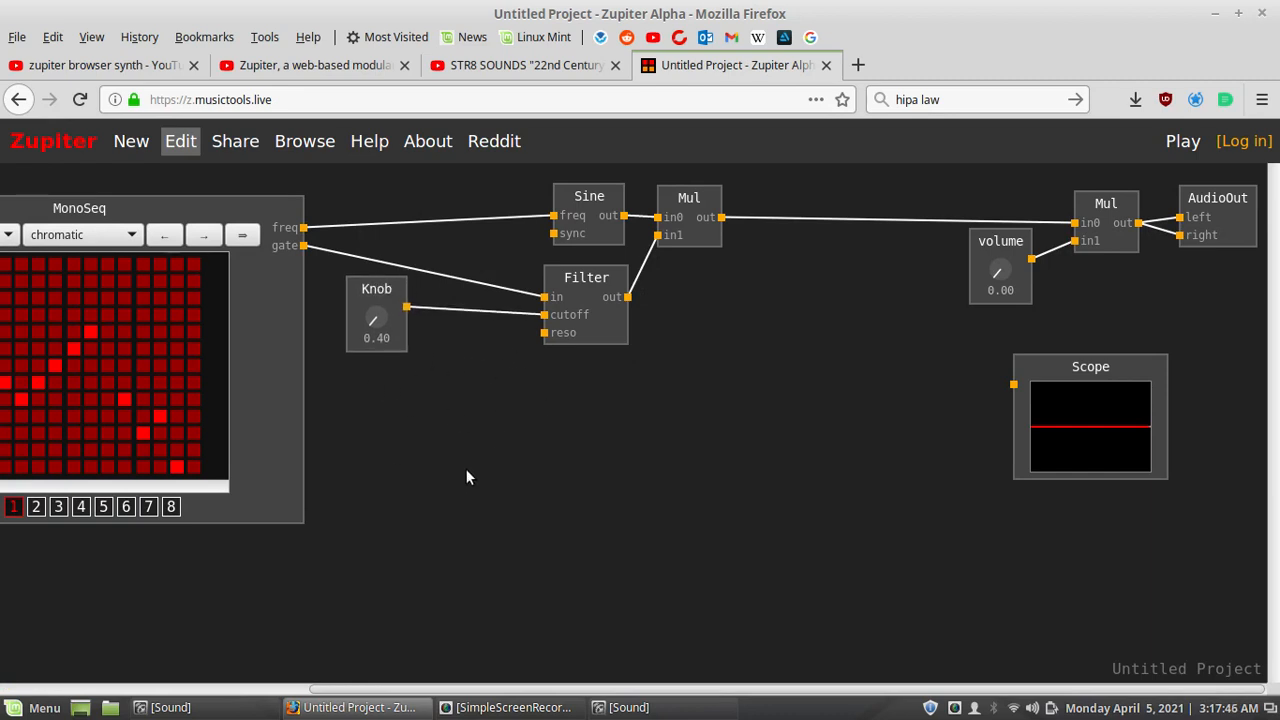
Step: Add another Knob node below the cutoff knob and connect its output to the Filter's reso
double_click(430, 480)
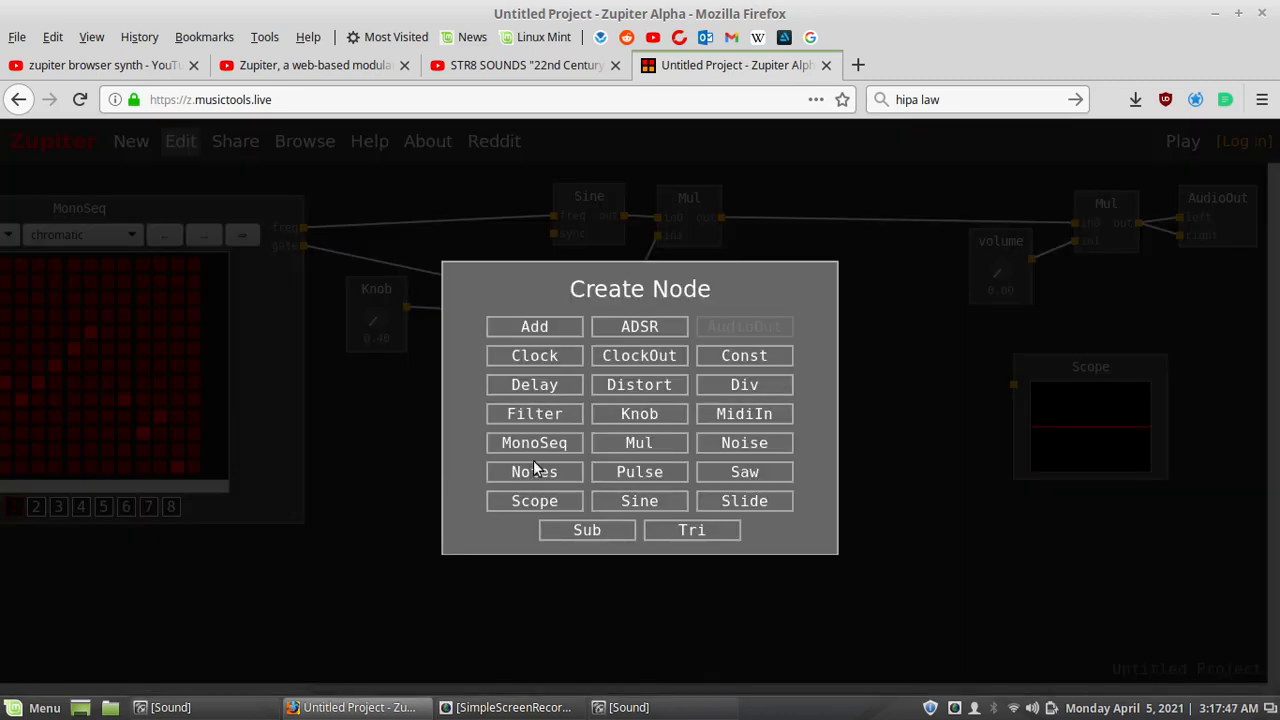
click(639, 413)
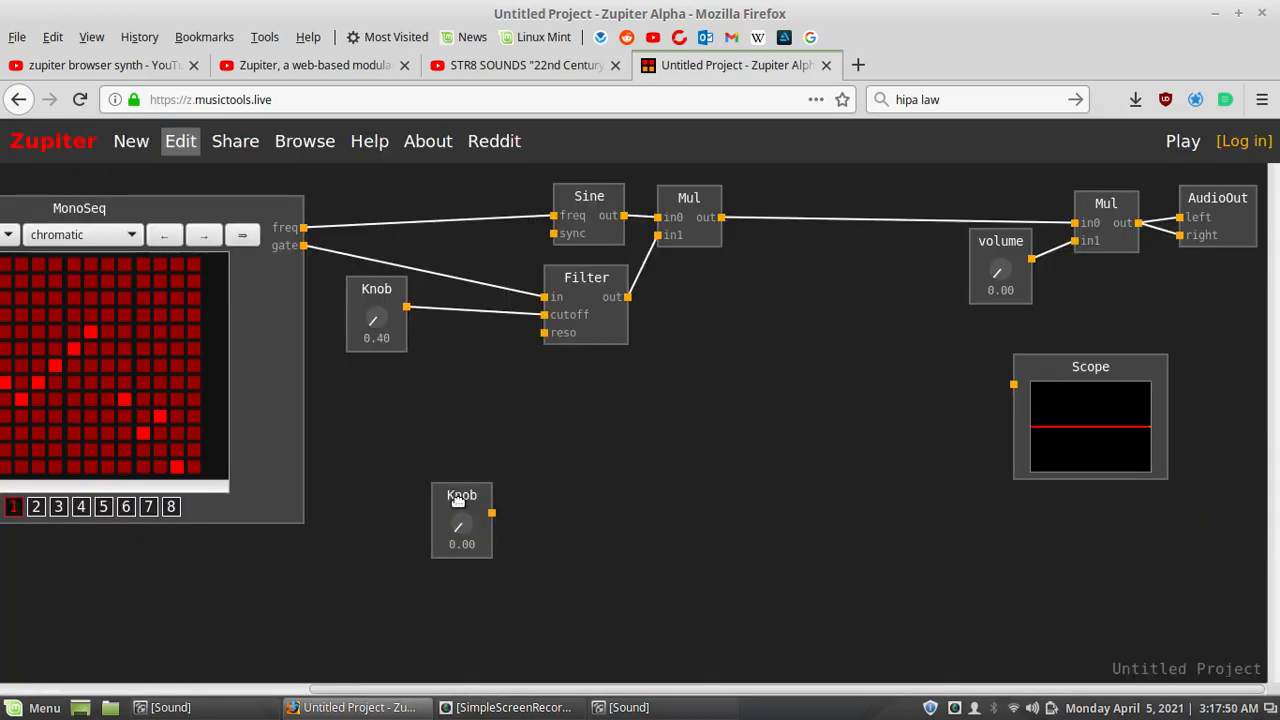
drag(458, 500, 453, 398)
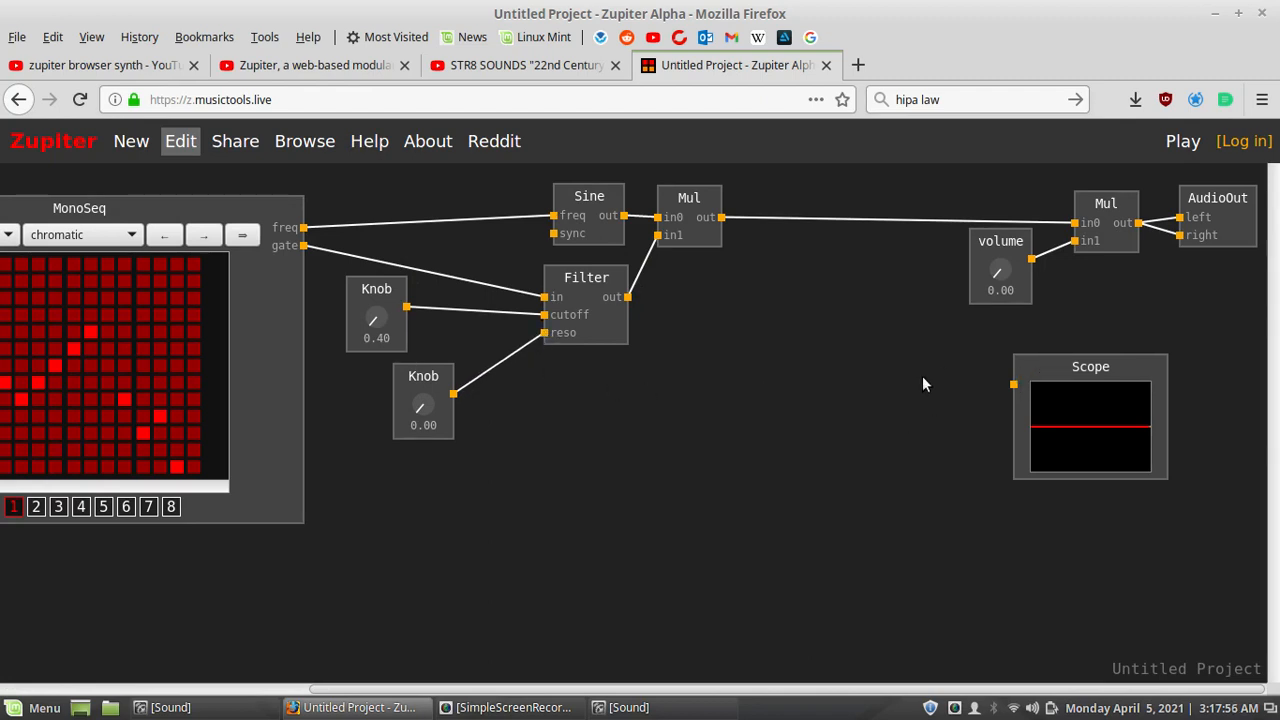
Step: Connect the existing Scope to the out of the Mul beside the Sine, and add a second Scope fed by the Filter's out
drag(1079, 366, 855, 251)
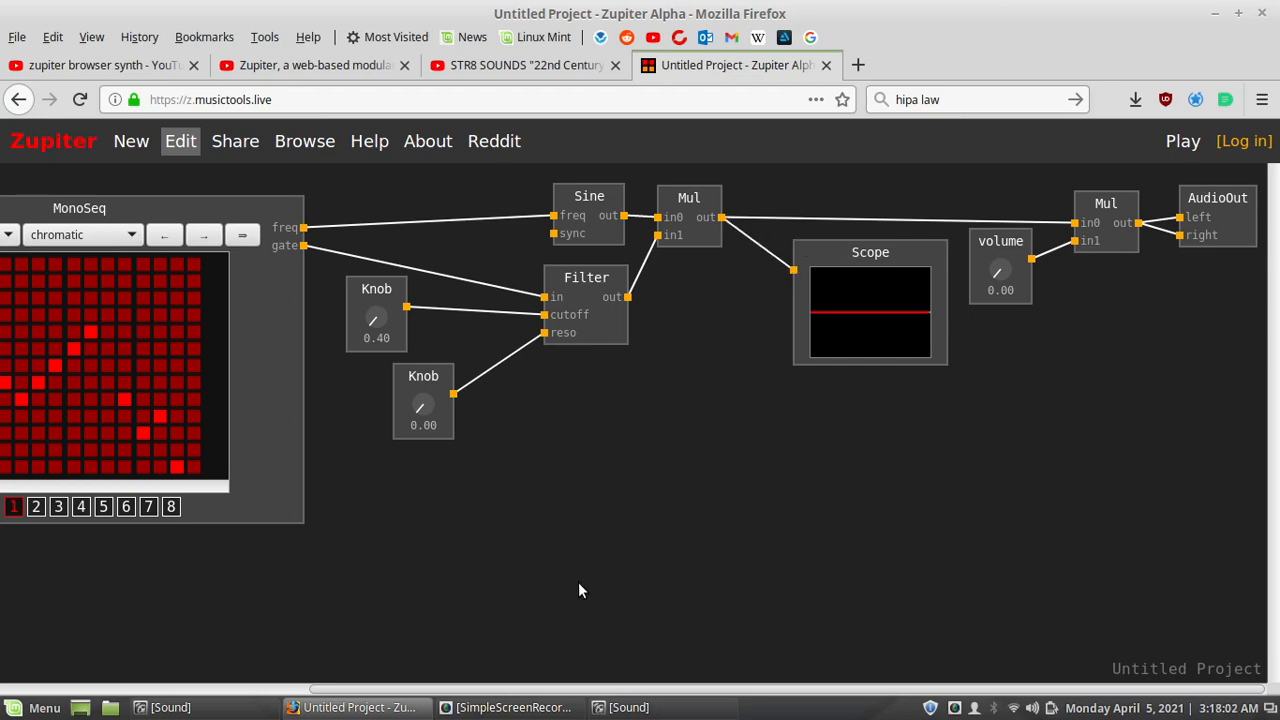
click(708, 528)
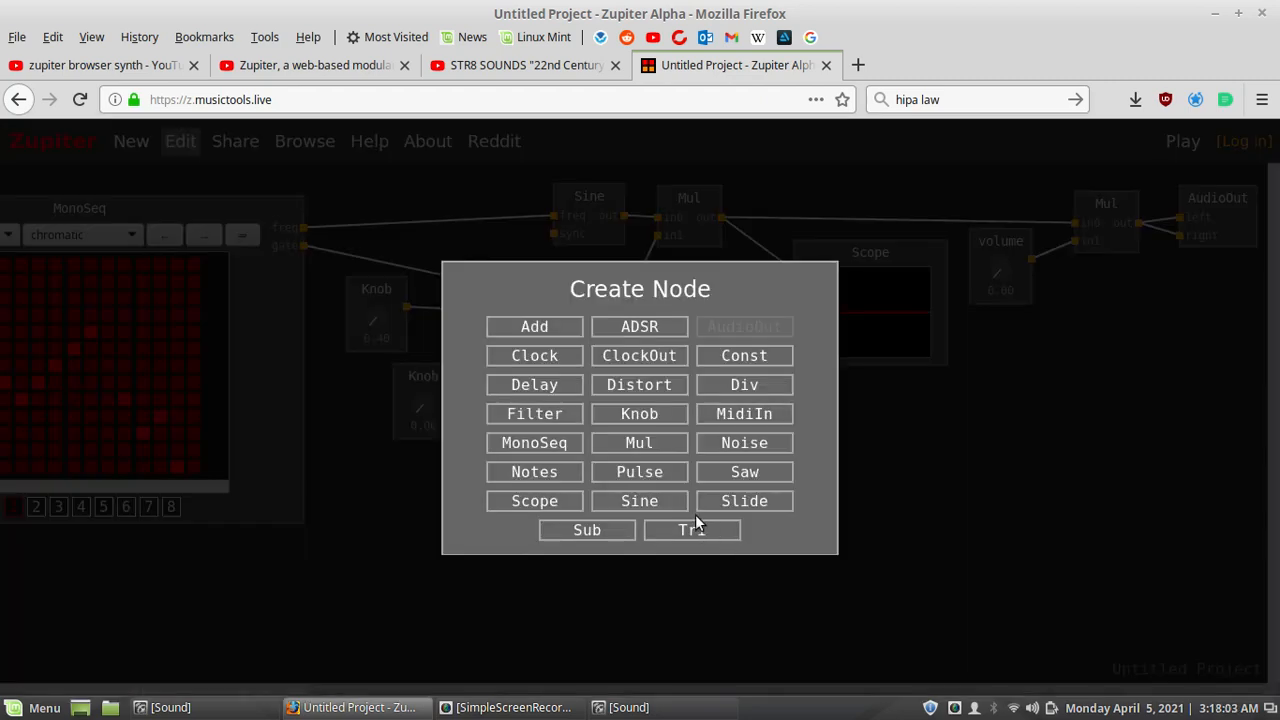
click(535, 501)
drag(777, 543, 769, 407)
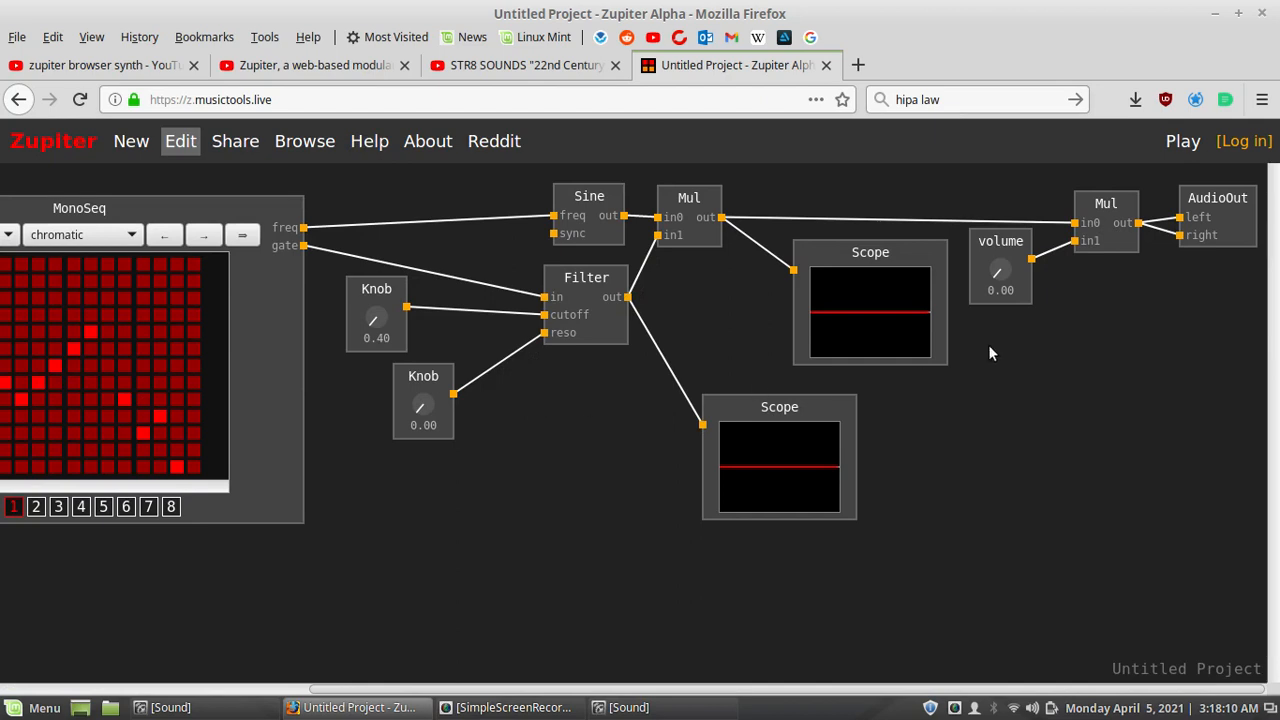
Step: Start playback of the patch and adjust the MonoSeq's gateTime knob to about 0.54
click(1177, 146)
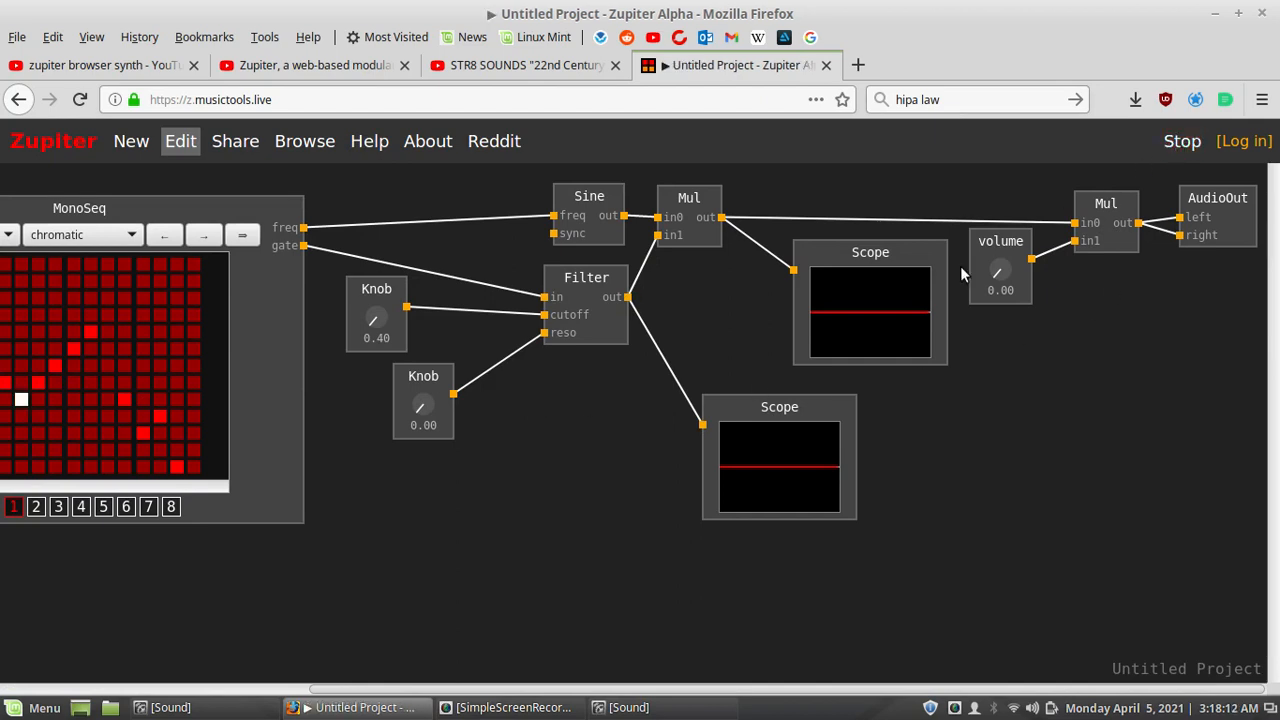
drag(572, 689, 312, 689)
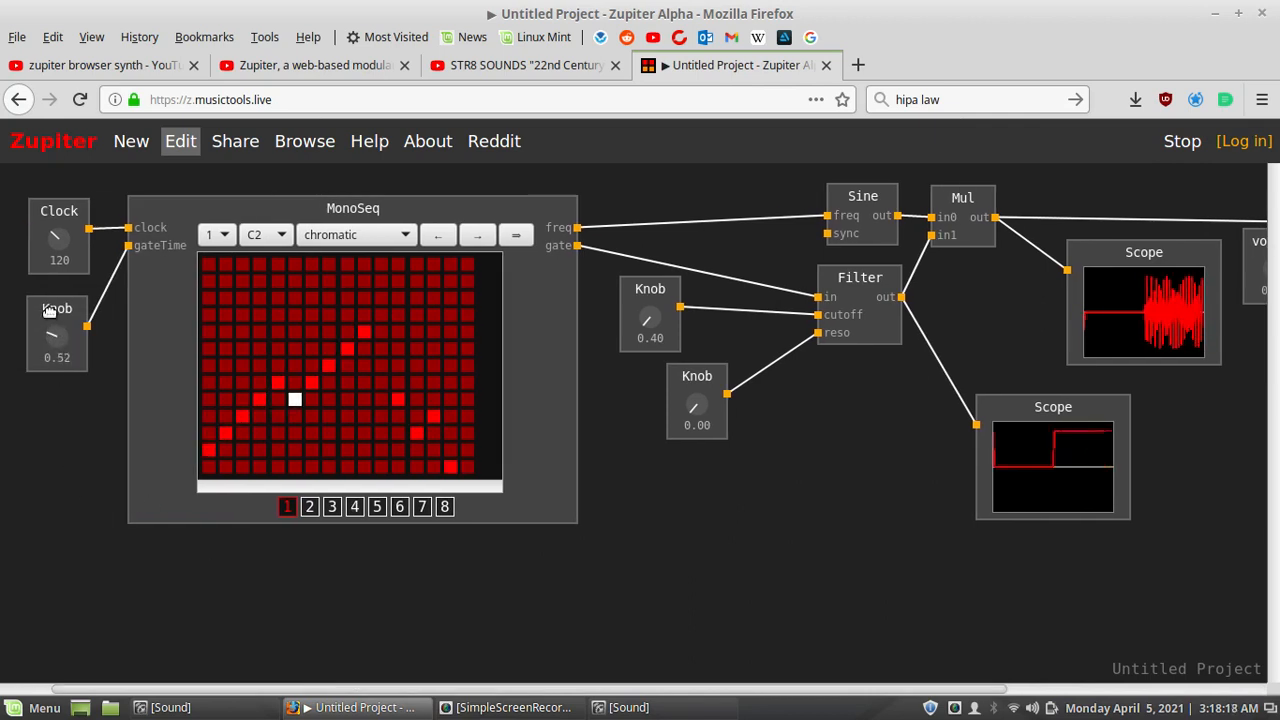
drag(54, 308, 62, 291)
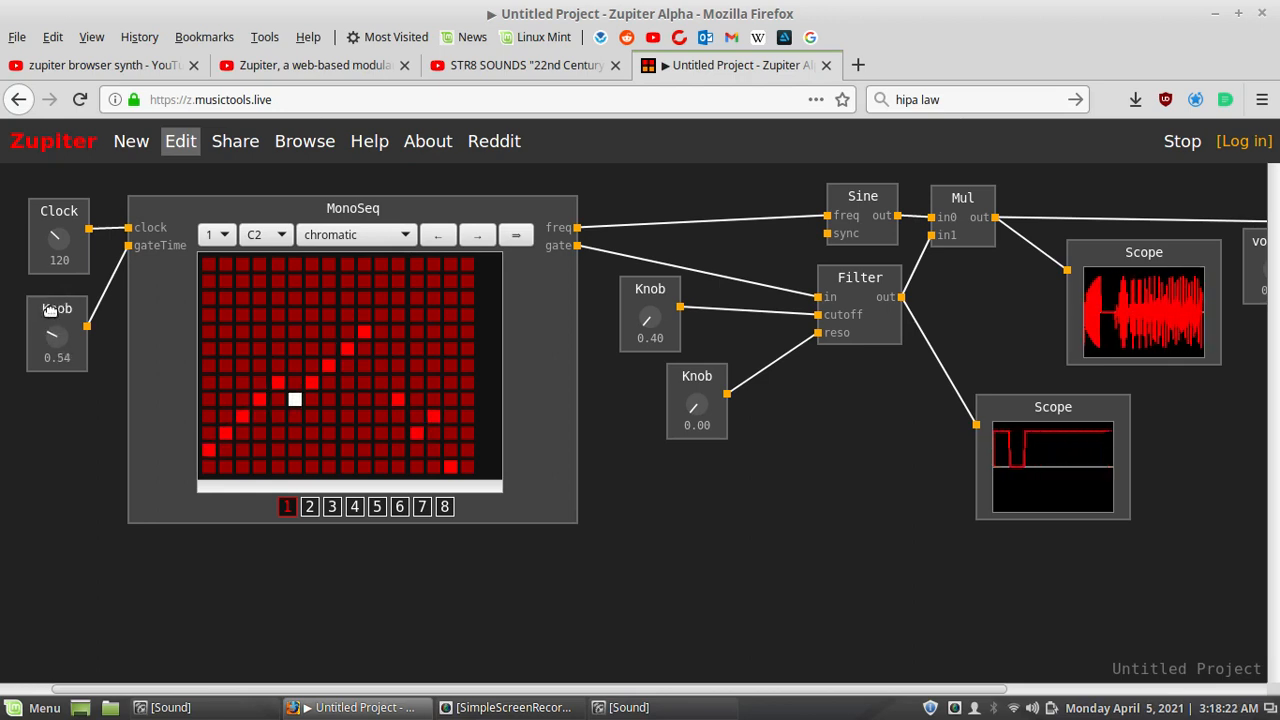
drag(57, 300, 66, 313)
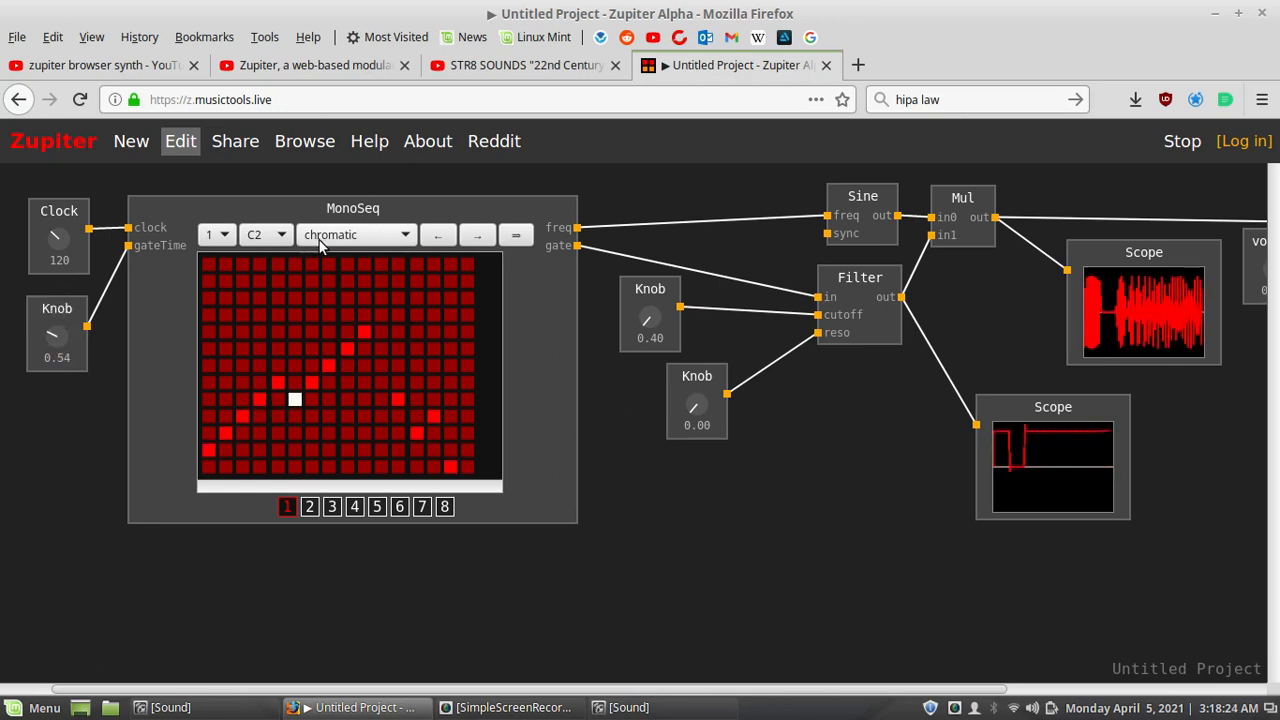
Step: Raise the MonoSeq's root note, trying C3 first and settling on C4
click(279, 236)
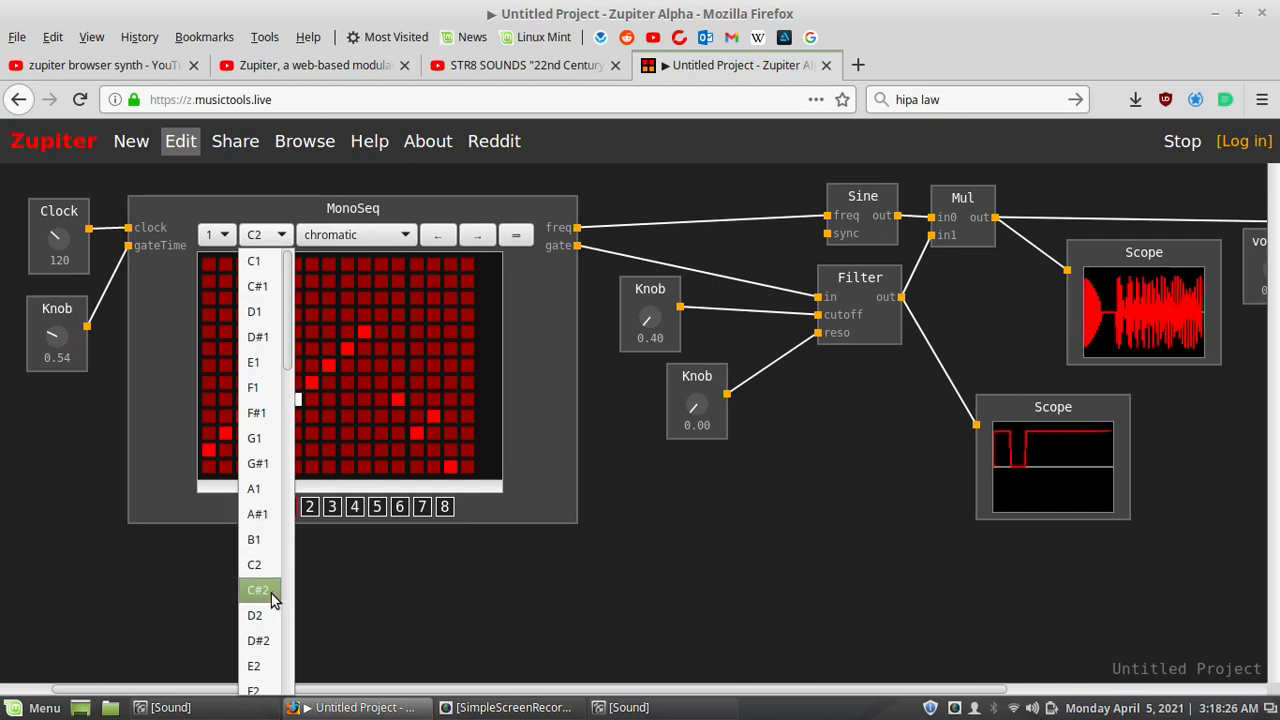
scroll(271, 597, down, 3)
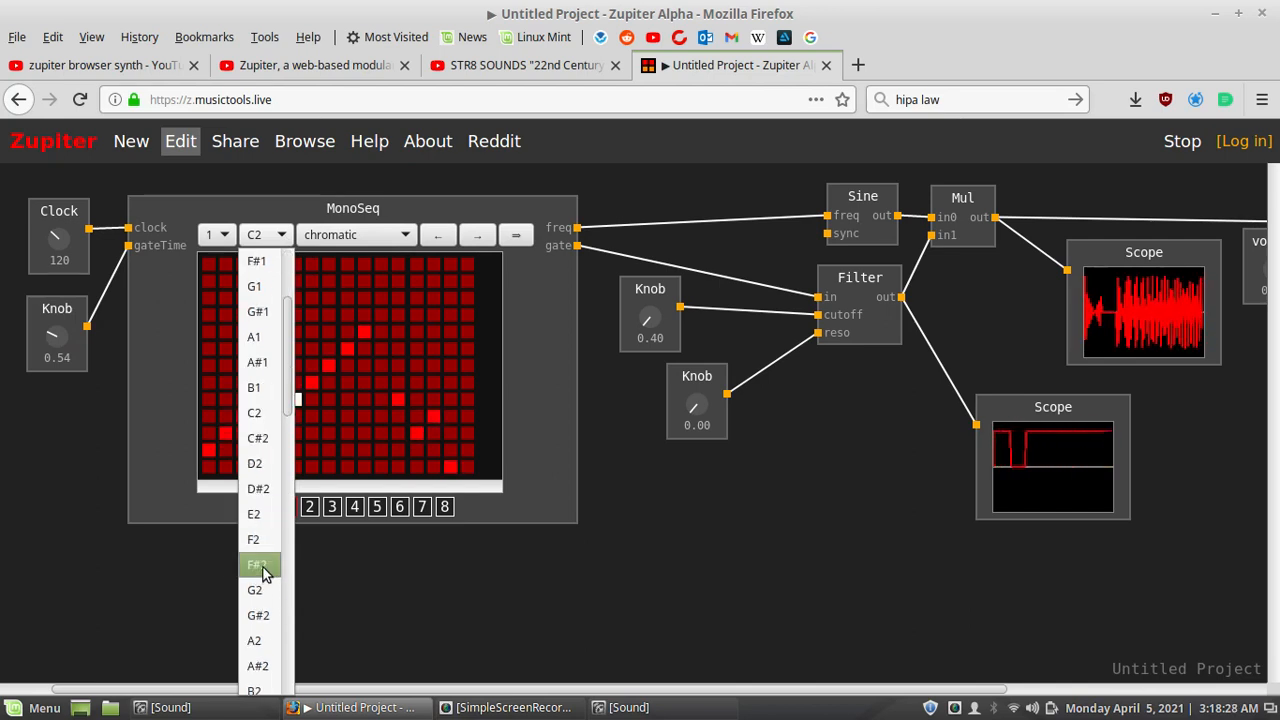
click(279, 567)
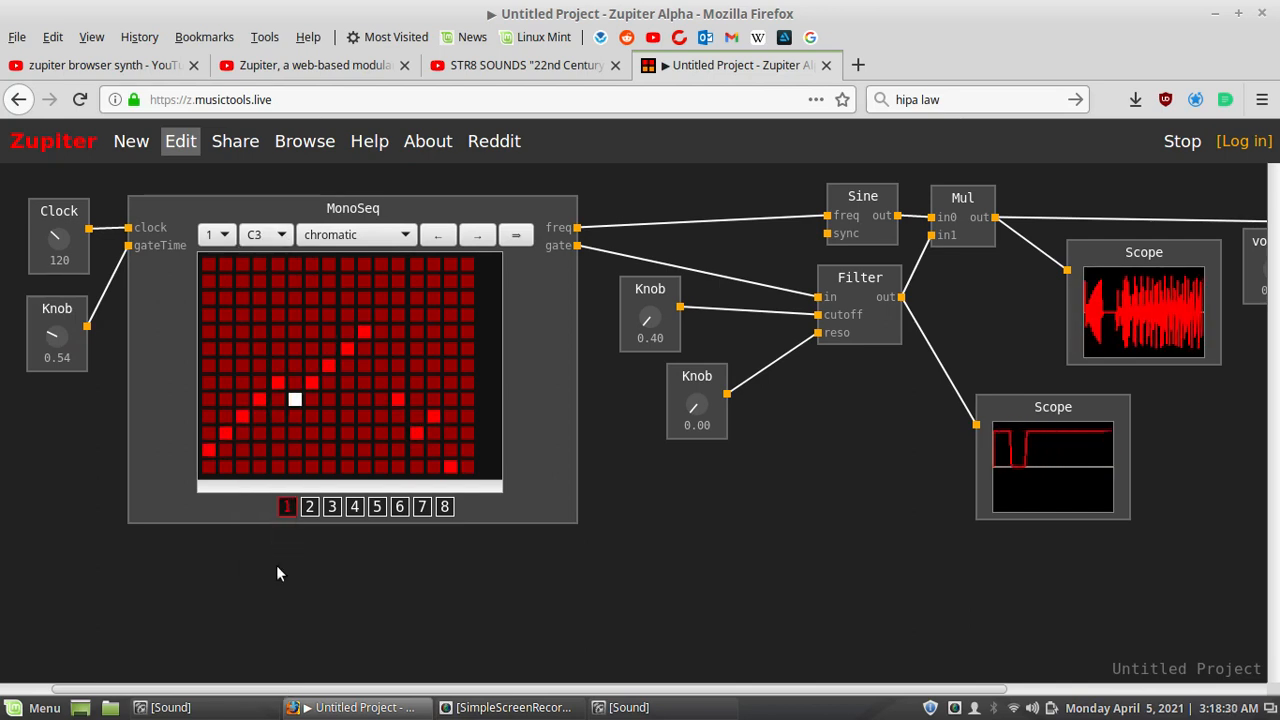
click(266, 246)
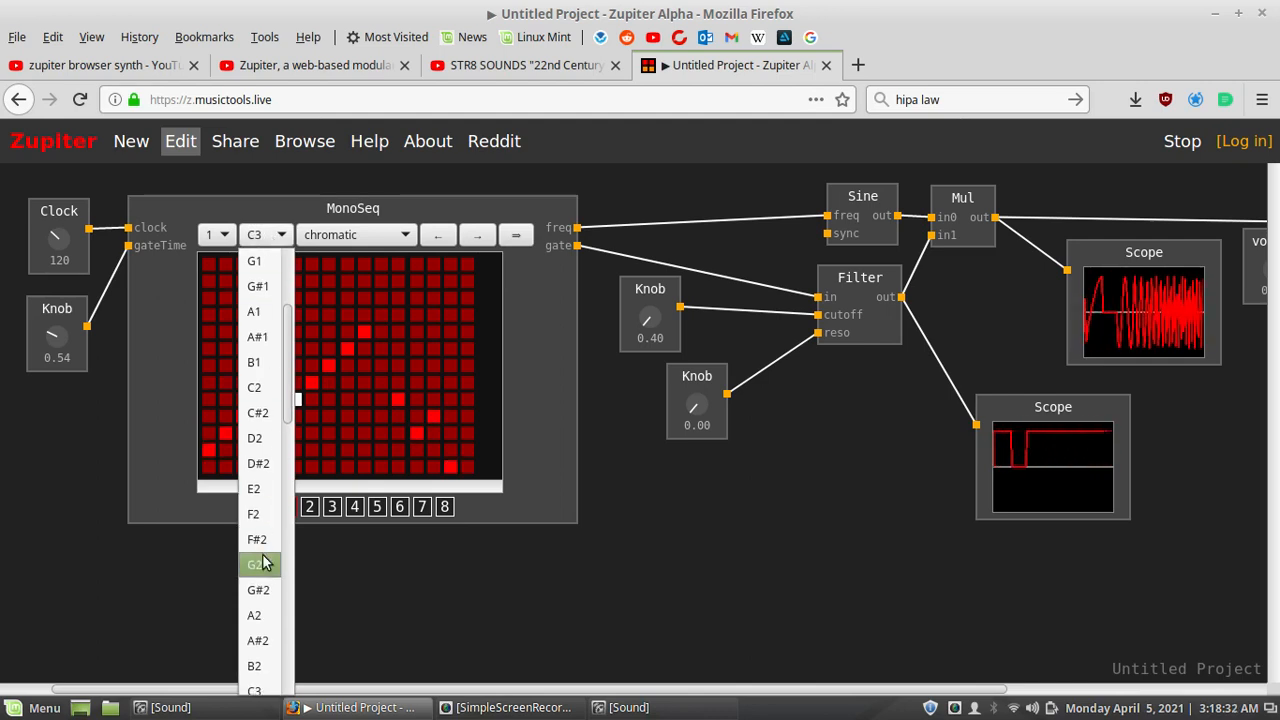
scroll(265, 563, down, 3)
scroll(266, 560, down, 3)
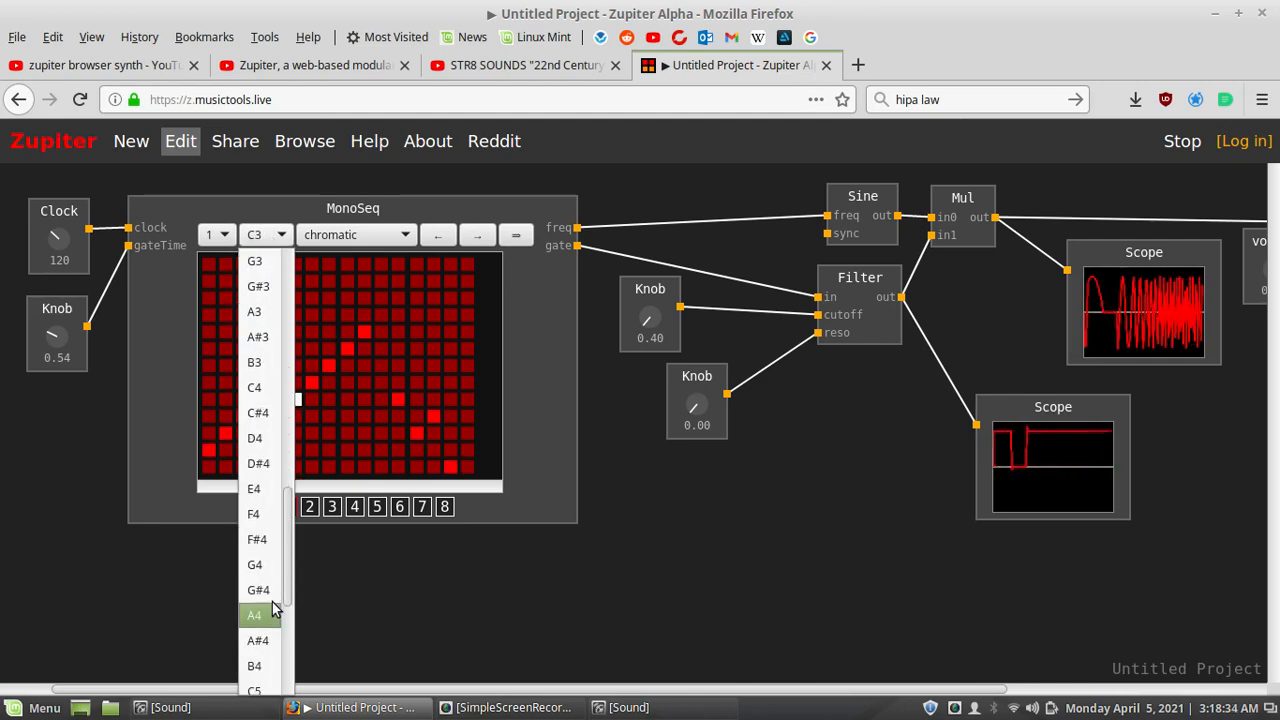
click(262, 386)
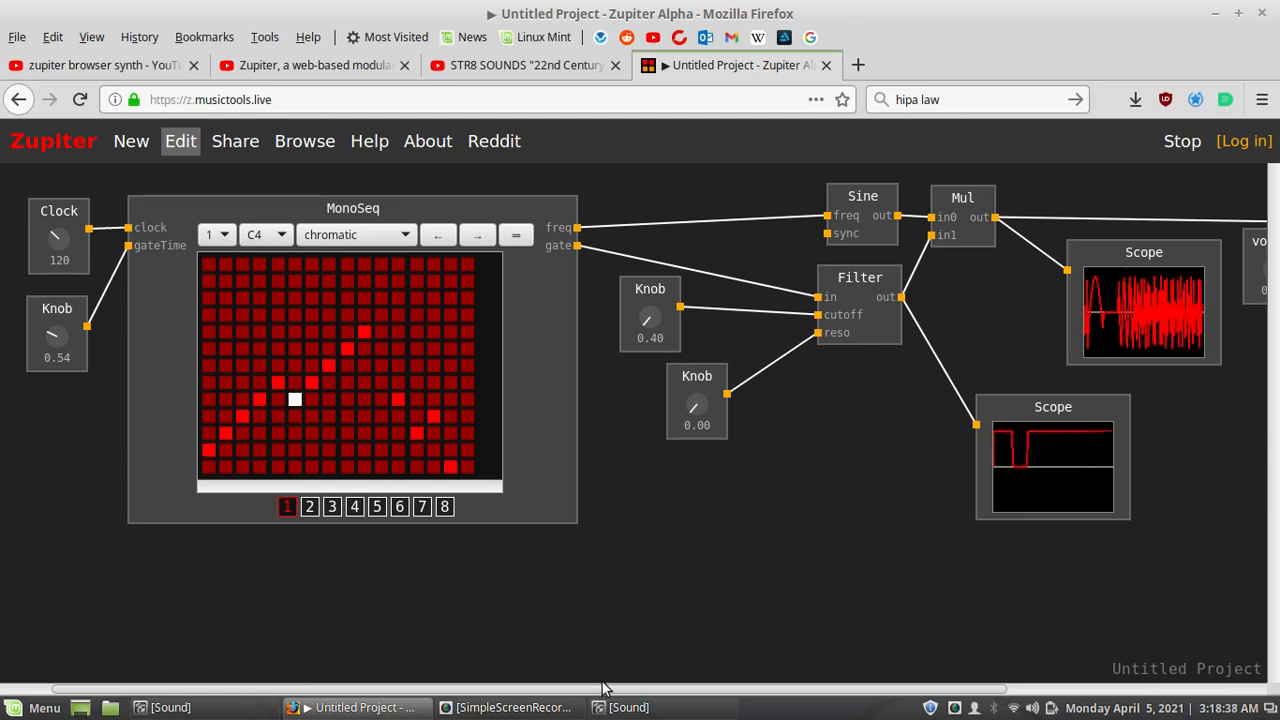
Step: Set the volume knob's maxVal to 2 and raise the volume to about 1.54
drag(600, 689, 857, 690)
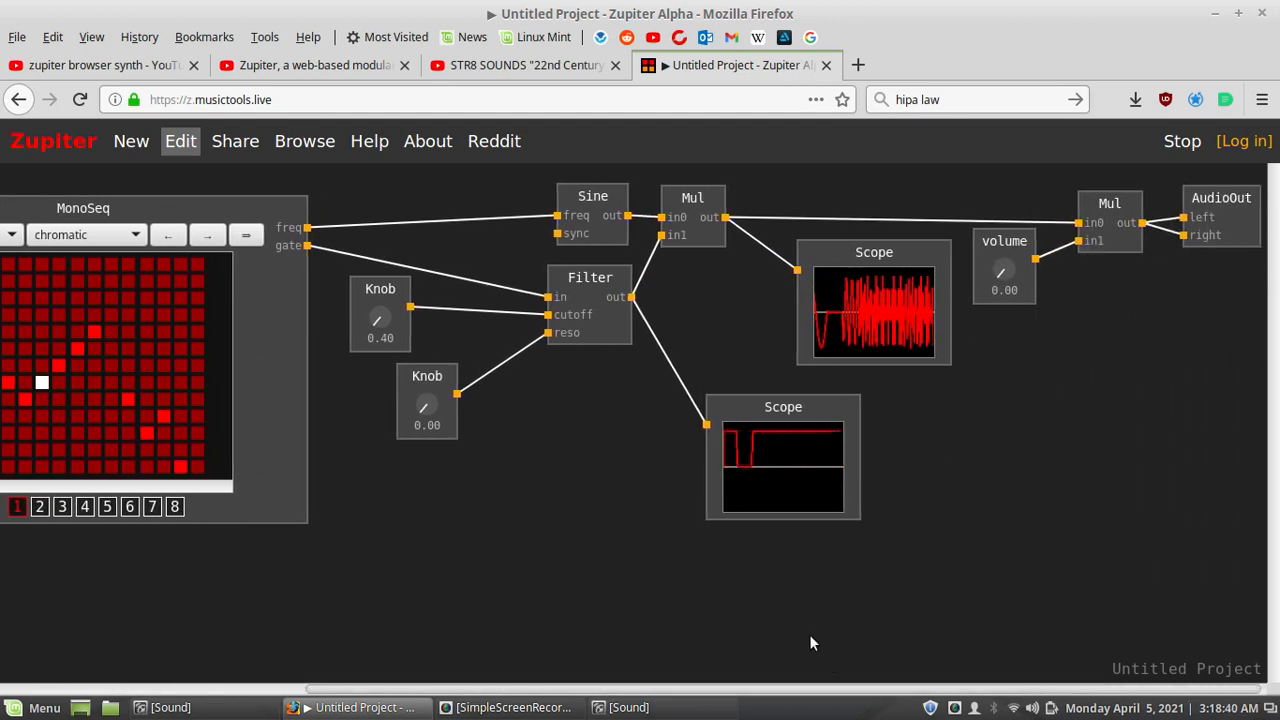
drag(988, 283, 1015, 160)
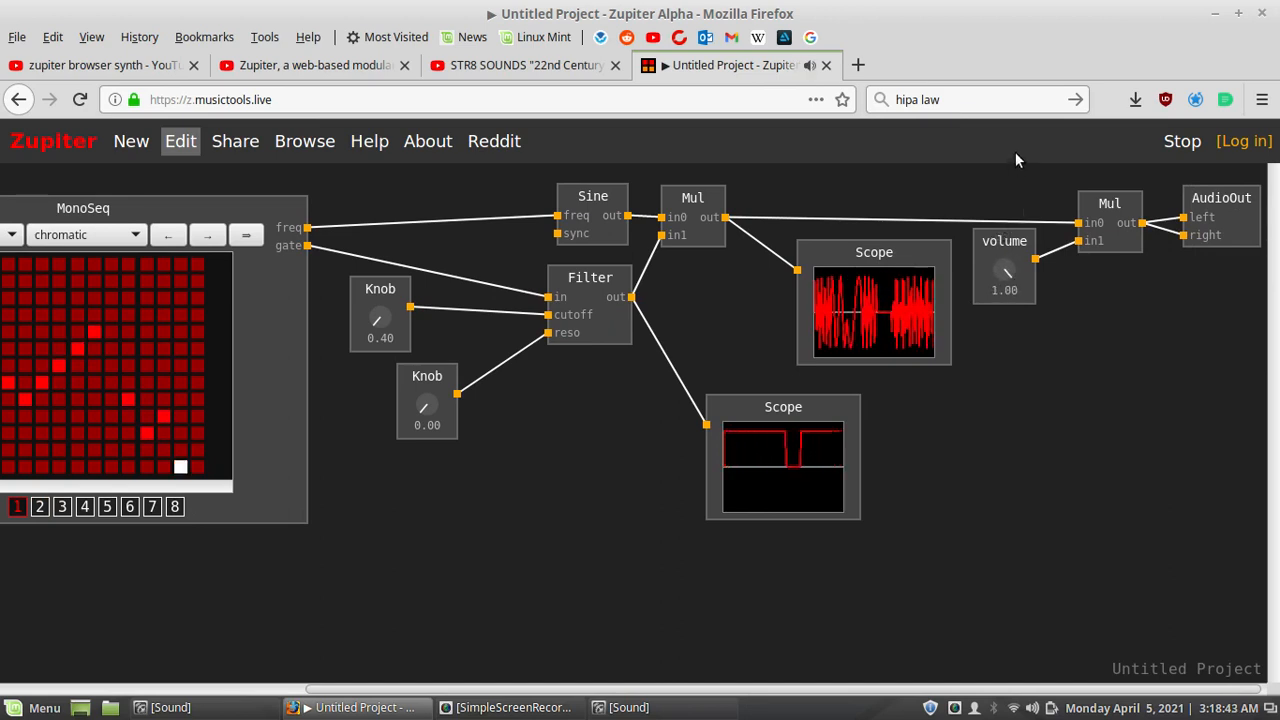
double_click(1006, 250)
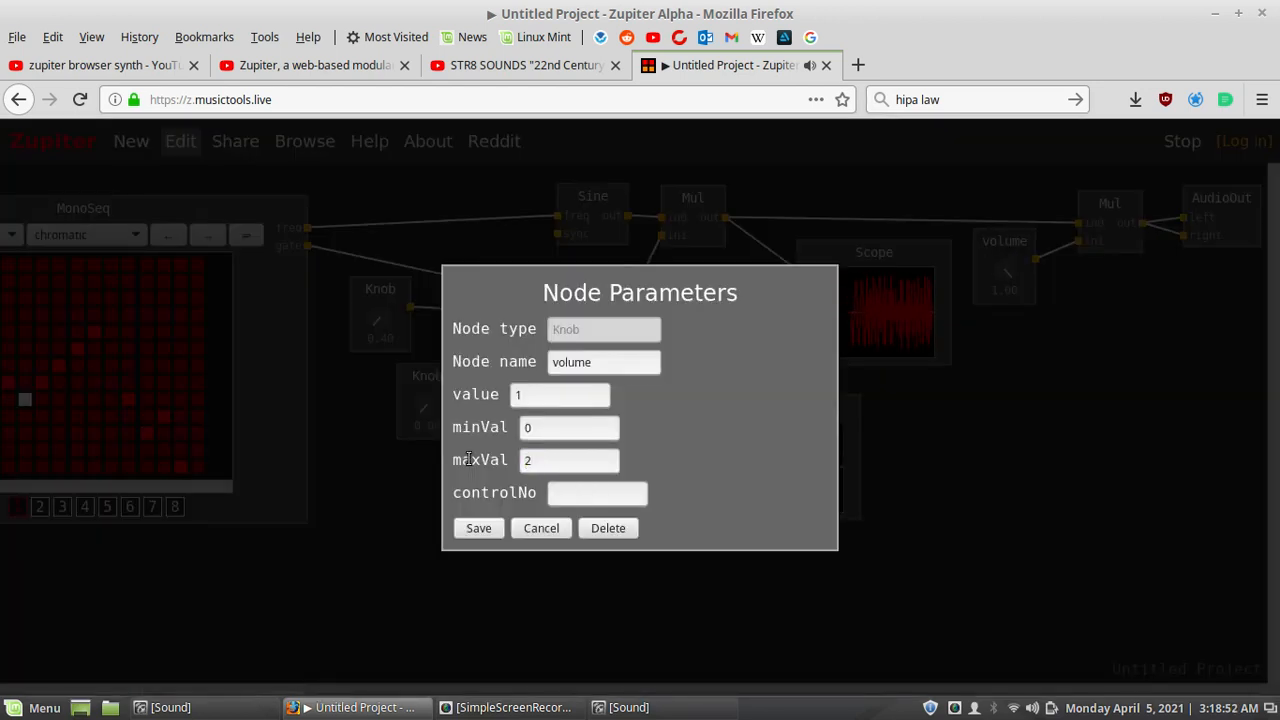
click(481, 525)
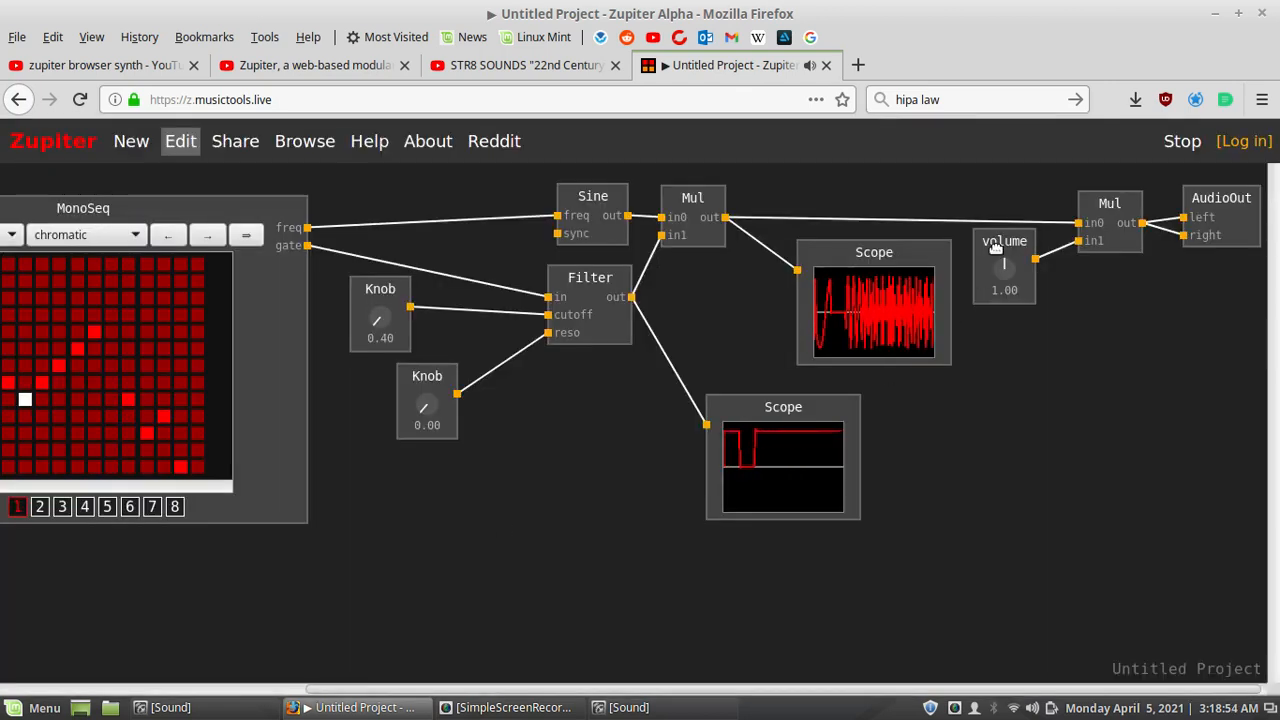
drag(1001, 268, 996, 238)
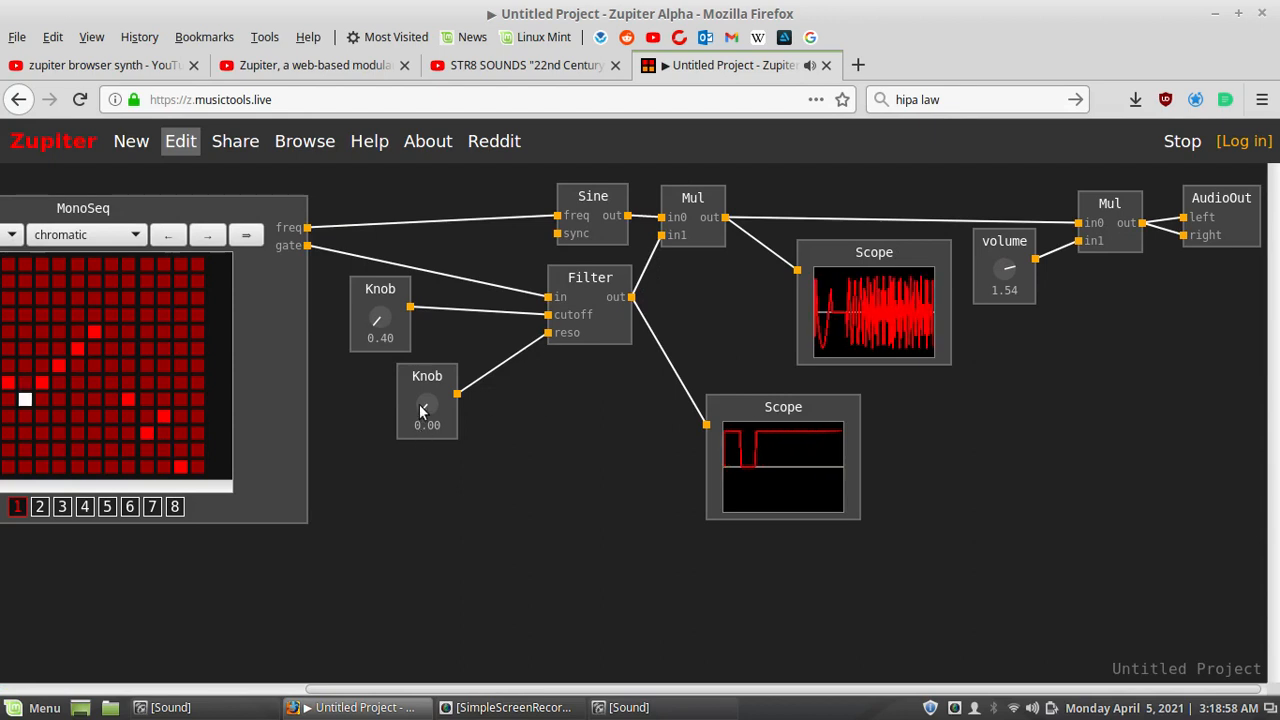
Step: Adjust the envelope knobs to about 0.22 for gateTime, 0.79 for the Filter's cutoff and 0.90 for its reso
drag(427, 403, 378, 289)
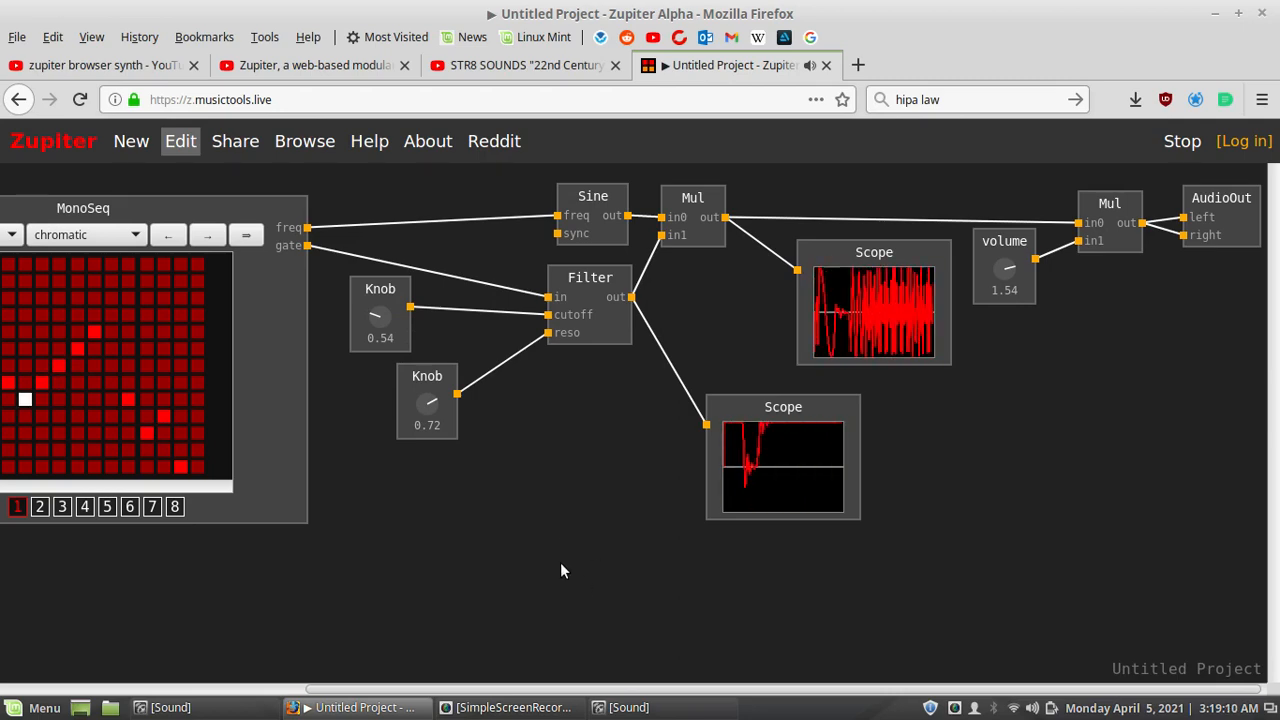
drag(585, 693, 350, 693)
mouse_move(47, 366)
mouse_down()
mouse_move(36, 310)
mouse_move(40, 357)
mouse_up()
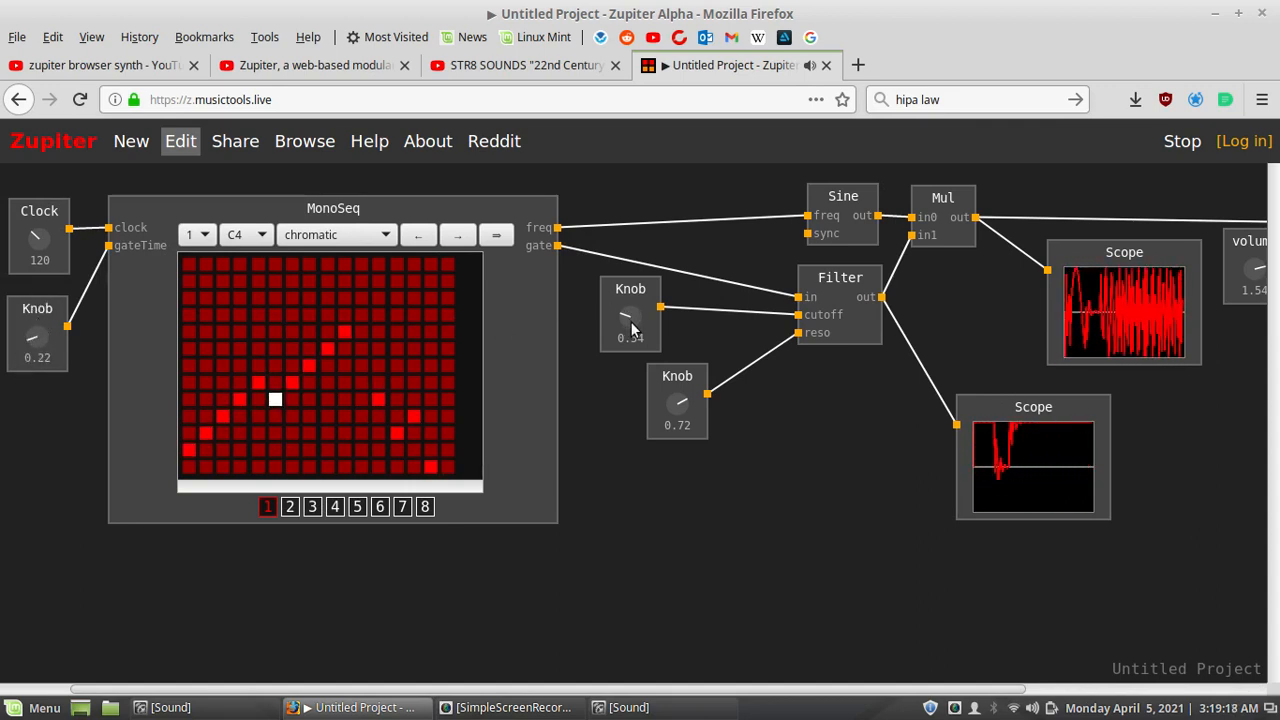
drag(630, 336, 625, 282)
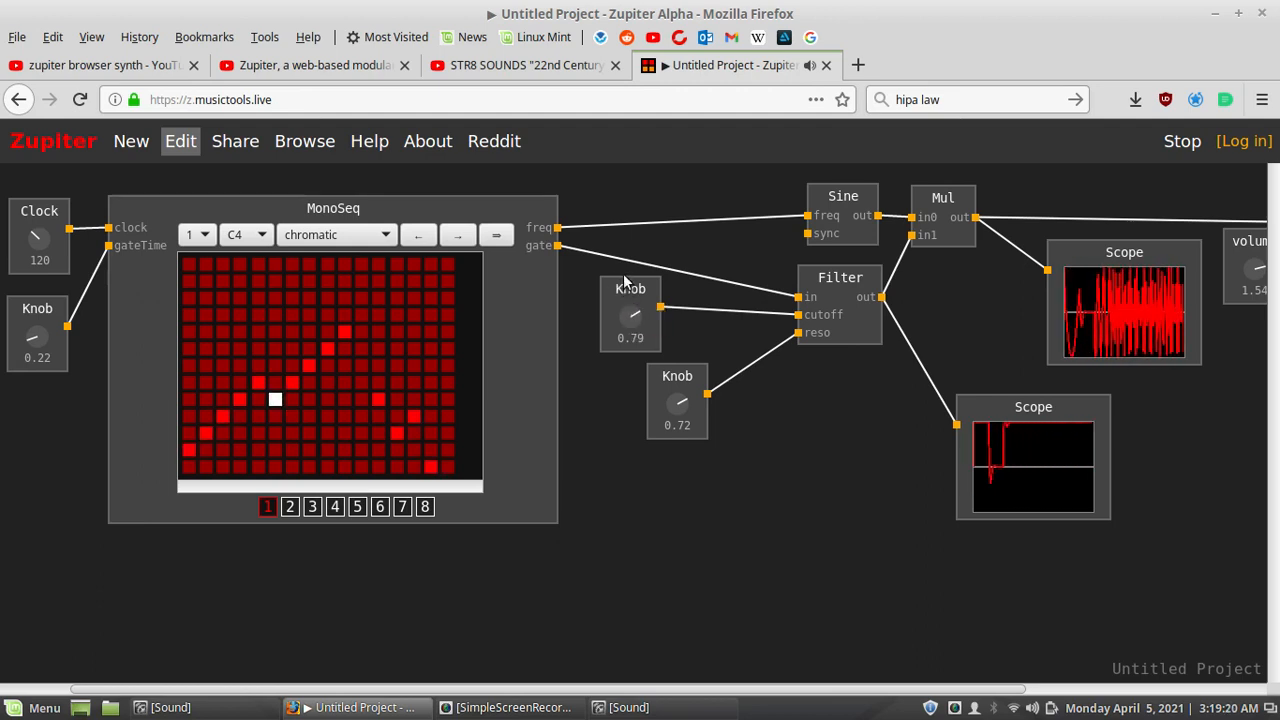
drag(683, 407, 667, 375)
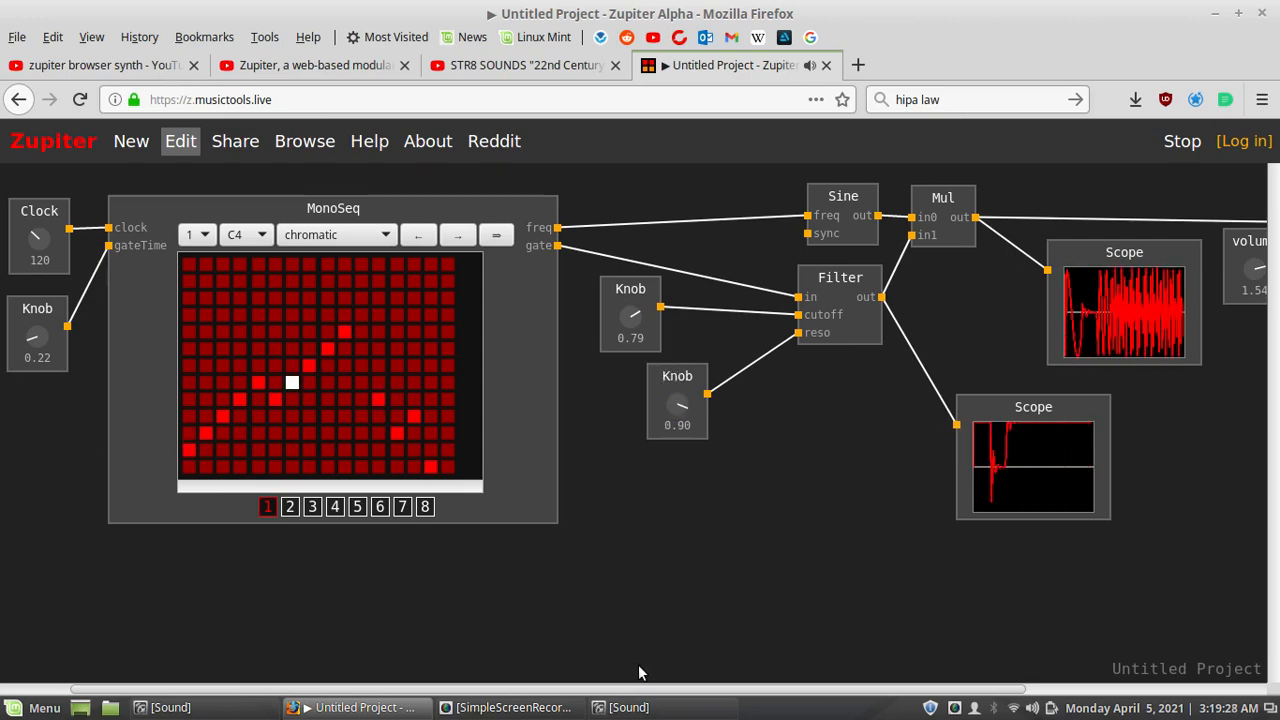
Step: Move the Filter and its cutoff and reso knobs closer to the MonoSeq, leaving space before the Mul
drag(635, 689, 875, 716)
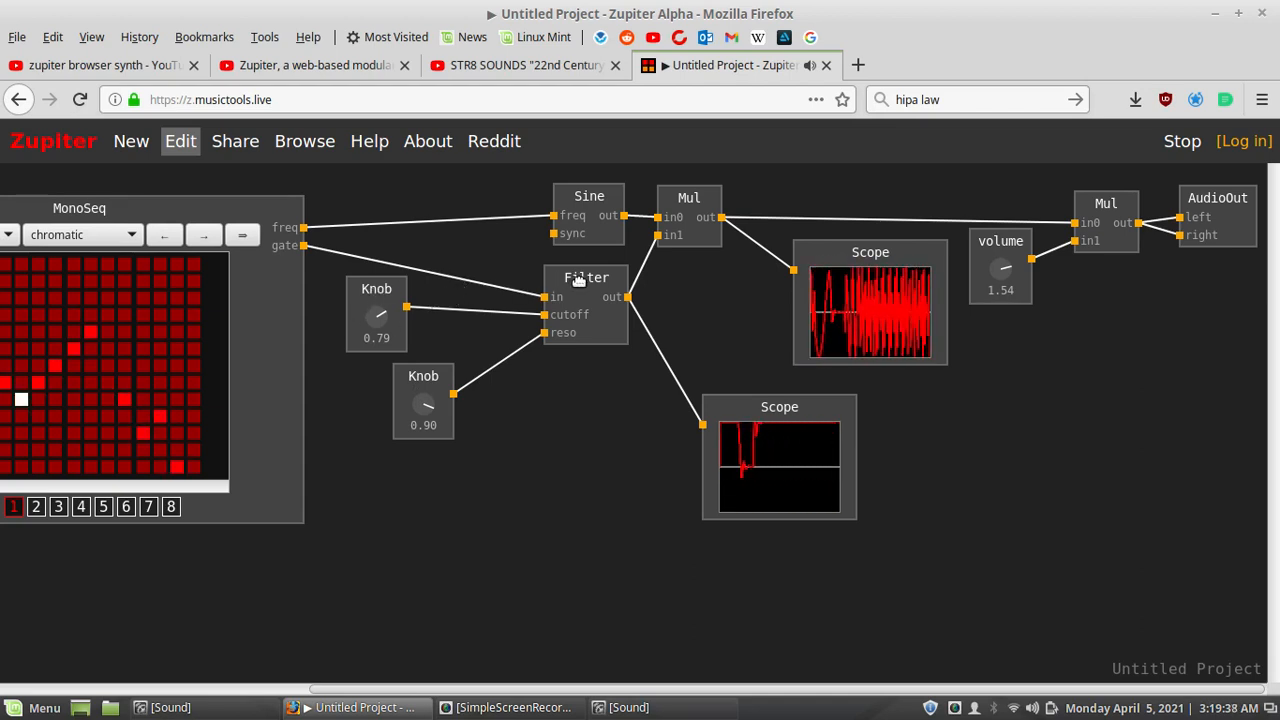
mouse_move(578, 281)
mouse_down()
mouse_move(546, 291)
mouse_move(555, 282)
mouse_up()
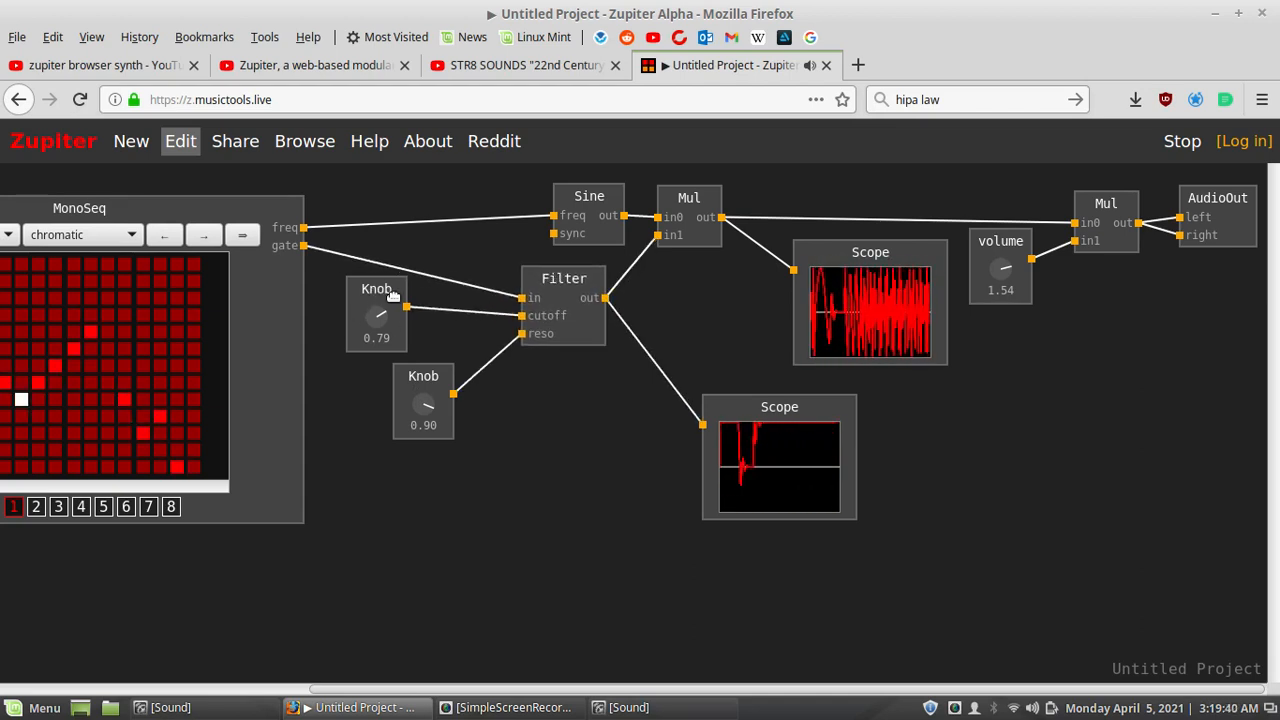
drag(373, 314, 348, 340)
drag(428, 374, 365, 410)
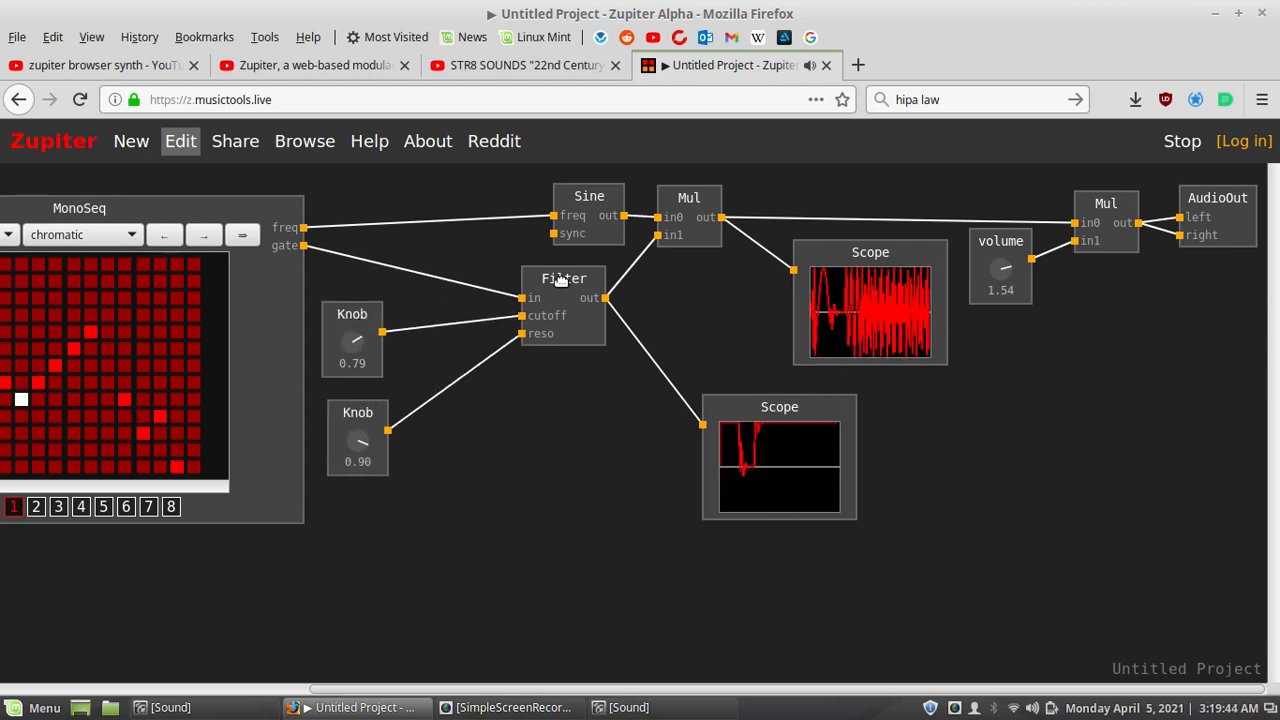
drag(557, 284, 490, 288)
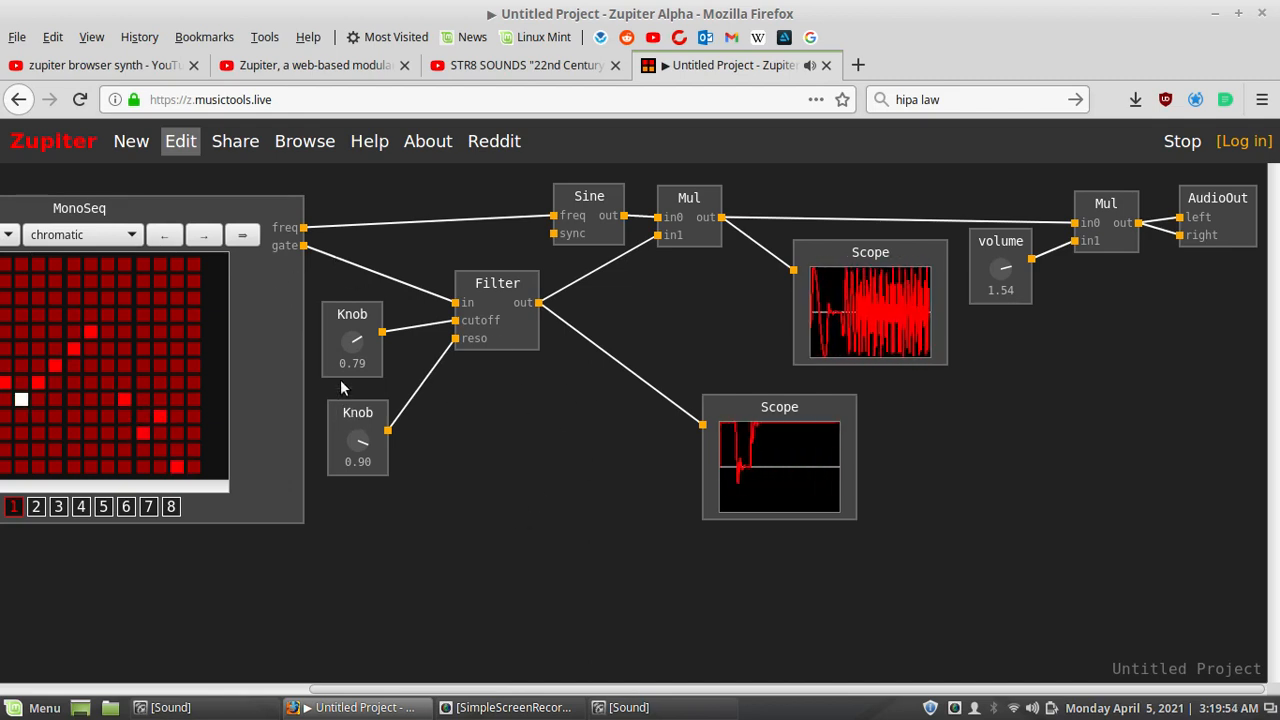
Step: Lower the Filter's cutoff knob to about 0.69 and the MonoSeq's gateTime knob to about 0.10
mouse_move(352, 345)
mouse_down()
mouse_move(349, 400)
mouse_move(341, 354)
mouse_up()
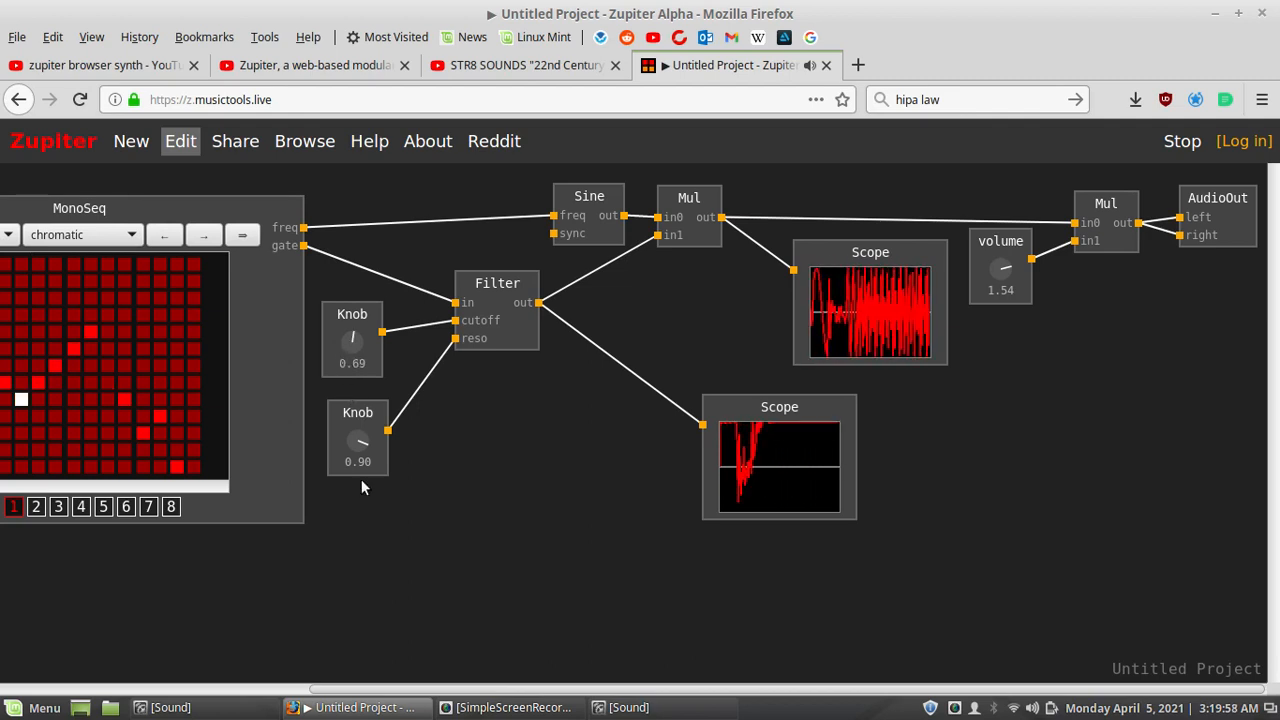
drag(493, 684, 190, 685)
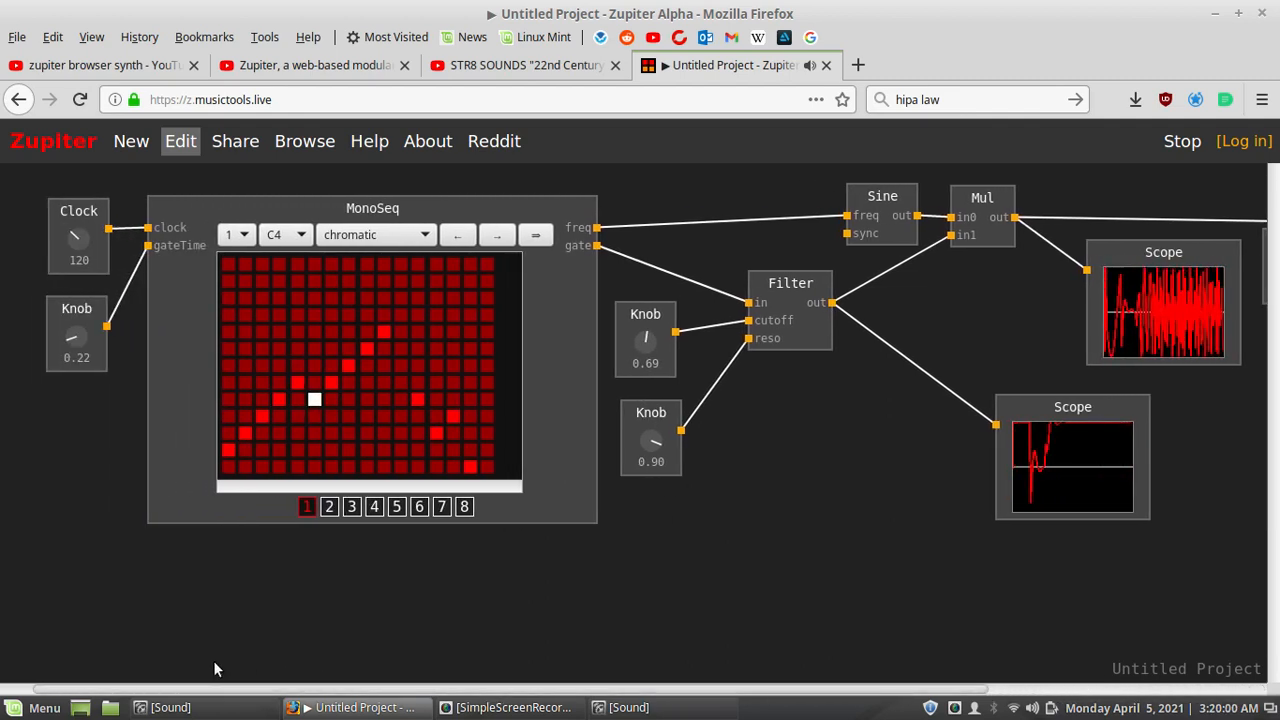
mouse_move(74, 334)
mouse_down()
mouse_move(98, 362)
mouse_move(76, 341)
mouse_up()
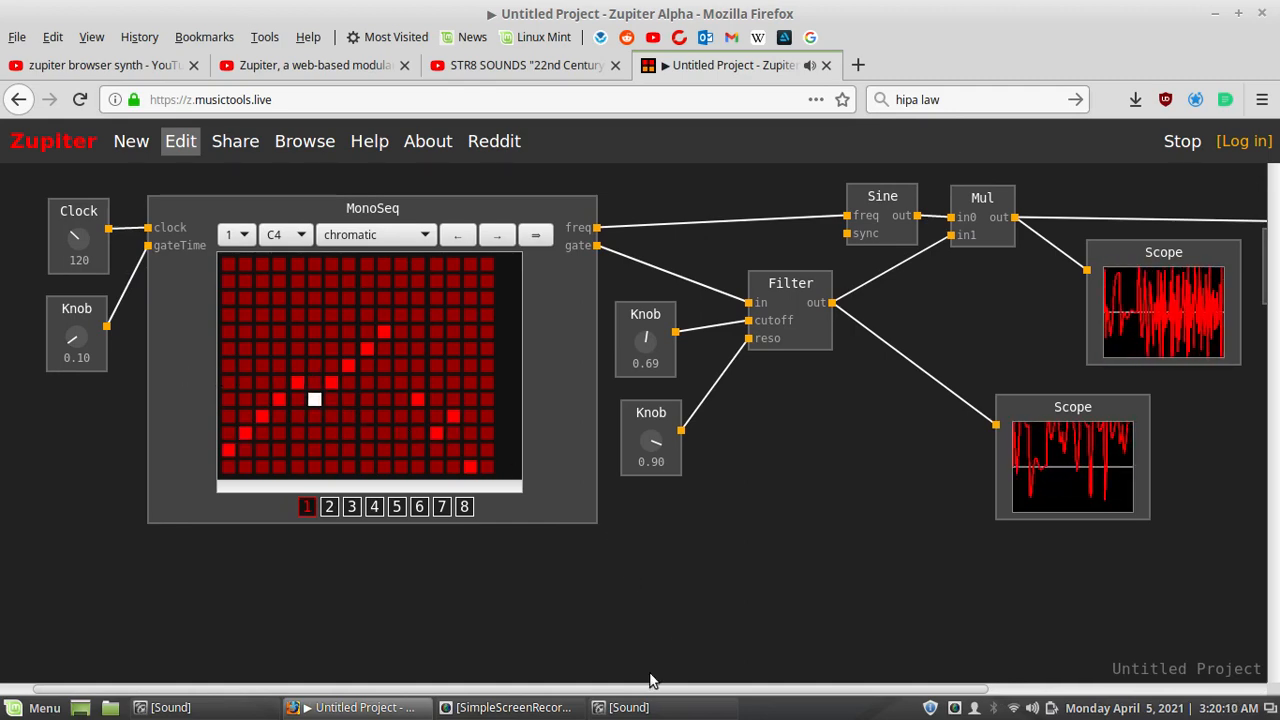
Step: Lower the volume to about 0.68, the Filter's cutoff knob to about 0.61 and its reso knob to about 0.82
drag(645, 688, 924, 710)
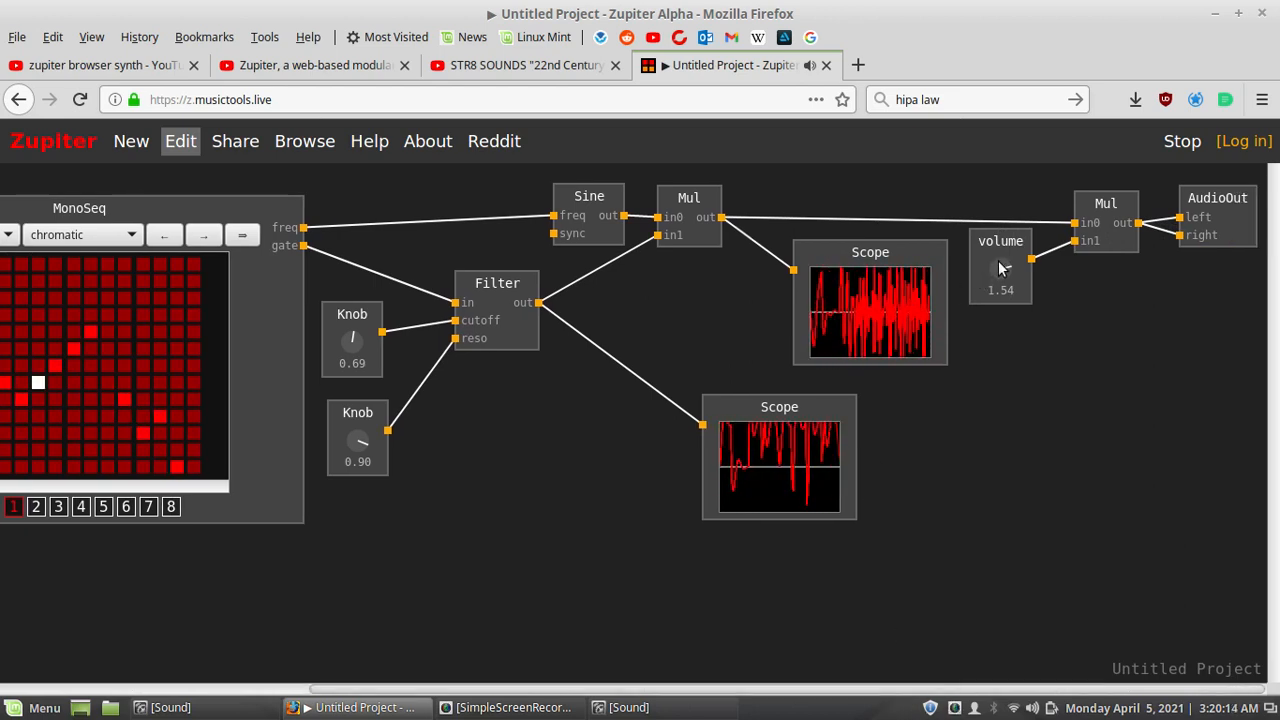
drag(1000, 268, 990, 299)
mouse_move(339, 350)
mouse_down()
mouse_move(351, 336)
mouse_move(350, 363)
mouse_up()
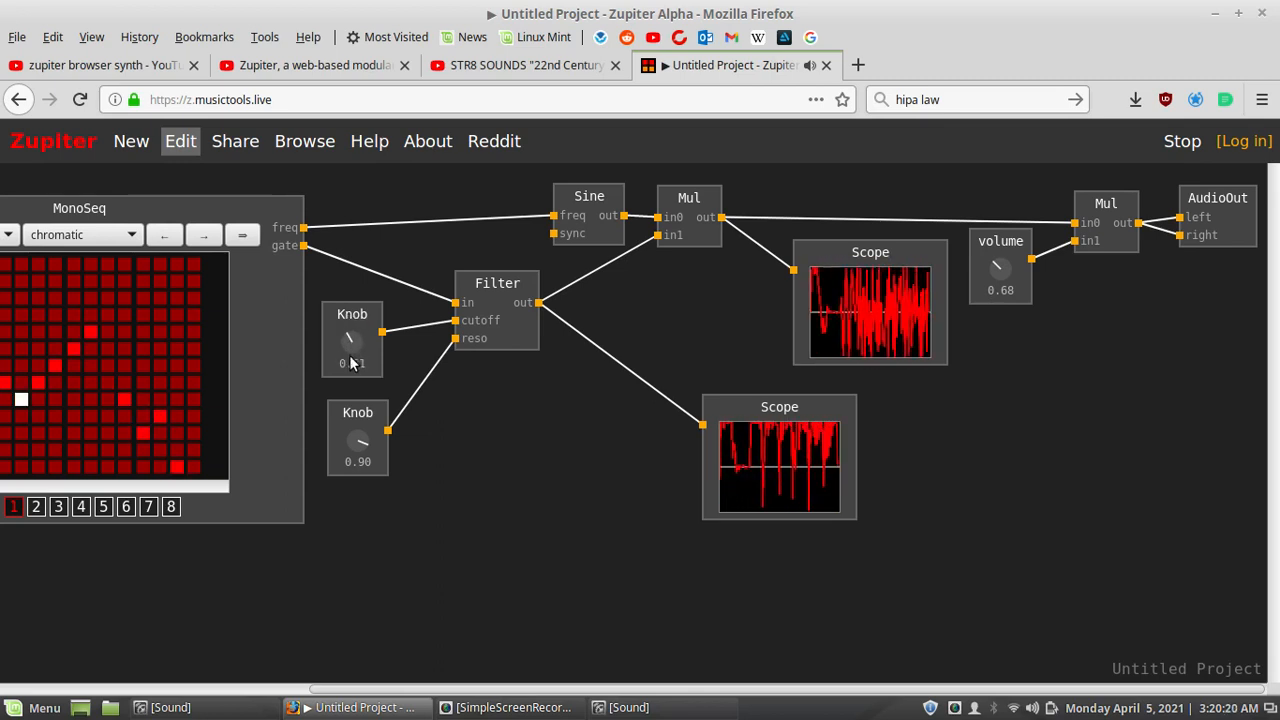
mouse_move(357, 437)
mouse_down()
mouse_move(353, 474)
mouse_move(348, 452)
mouse_up()
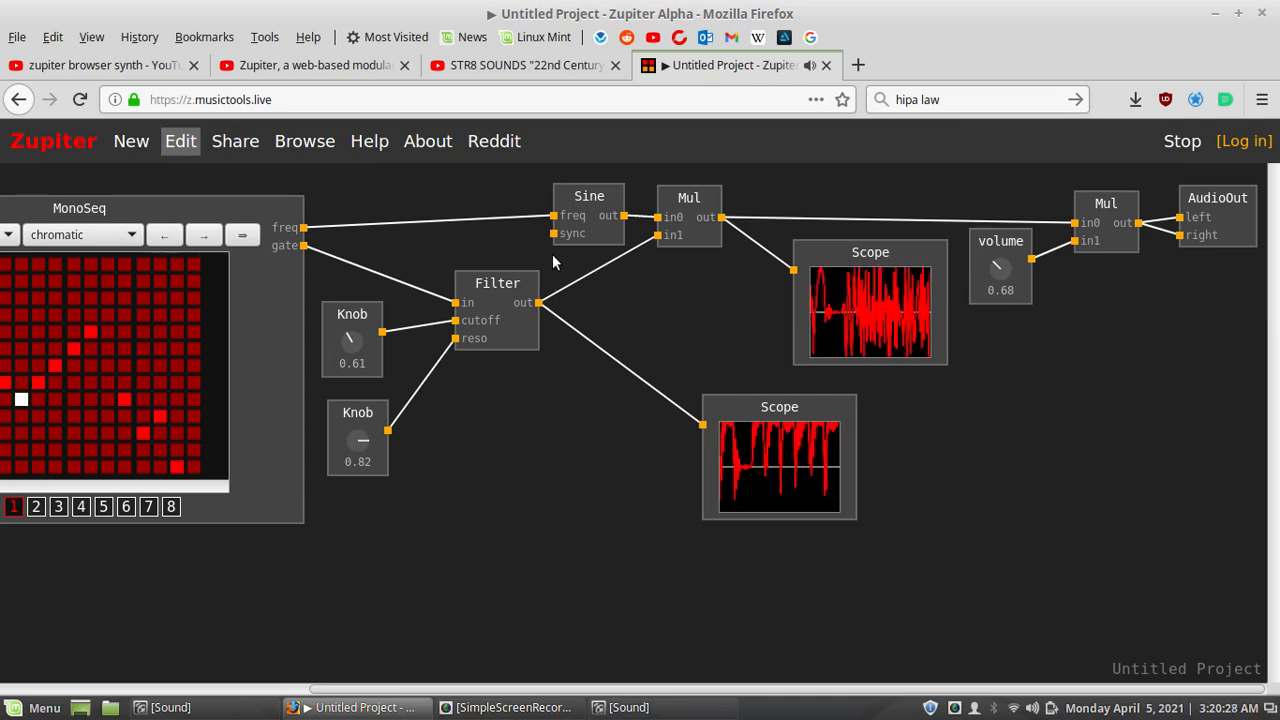
Step: Shift the Sine toward the MonoSeq and insert an Add node between the Filter's out and the Mul's in1, using the Add's in0
drag(579, 195, 532, 199)
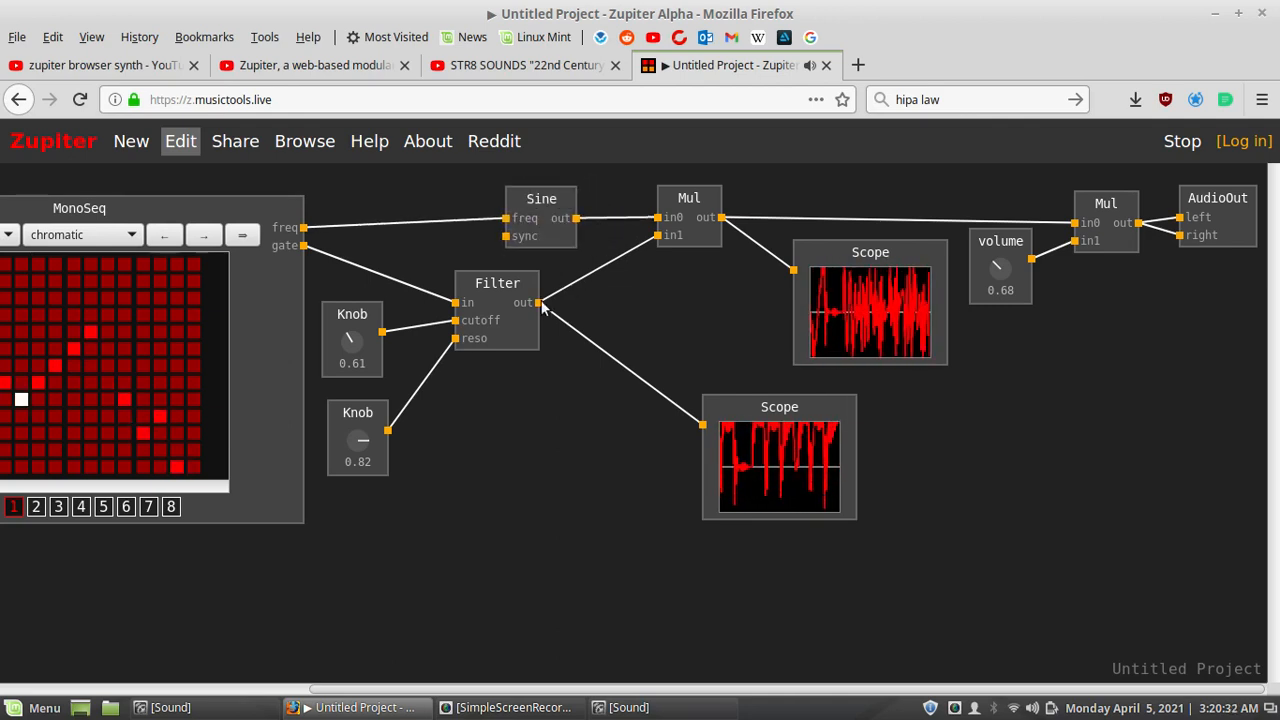
click(473, 508)
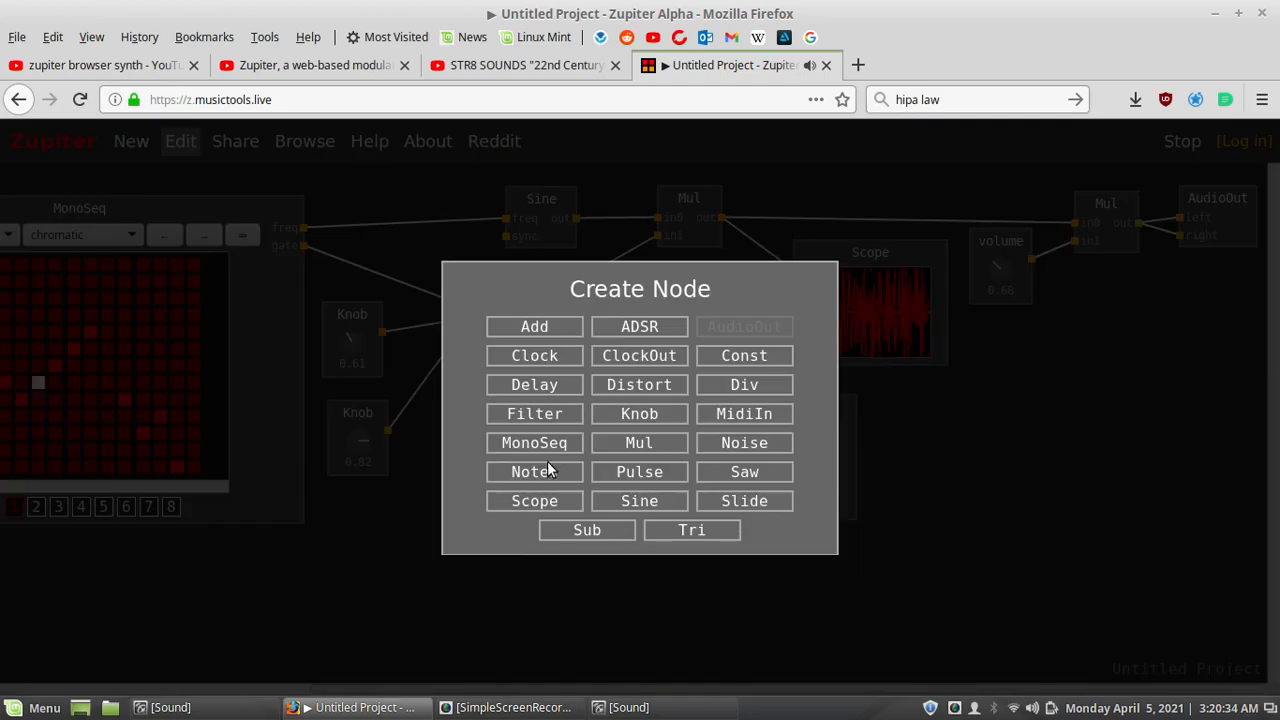
click(533, 330)
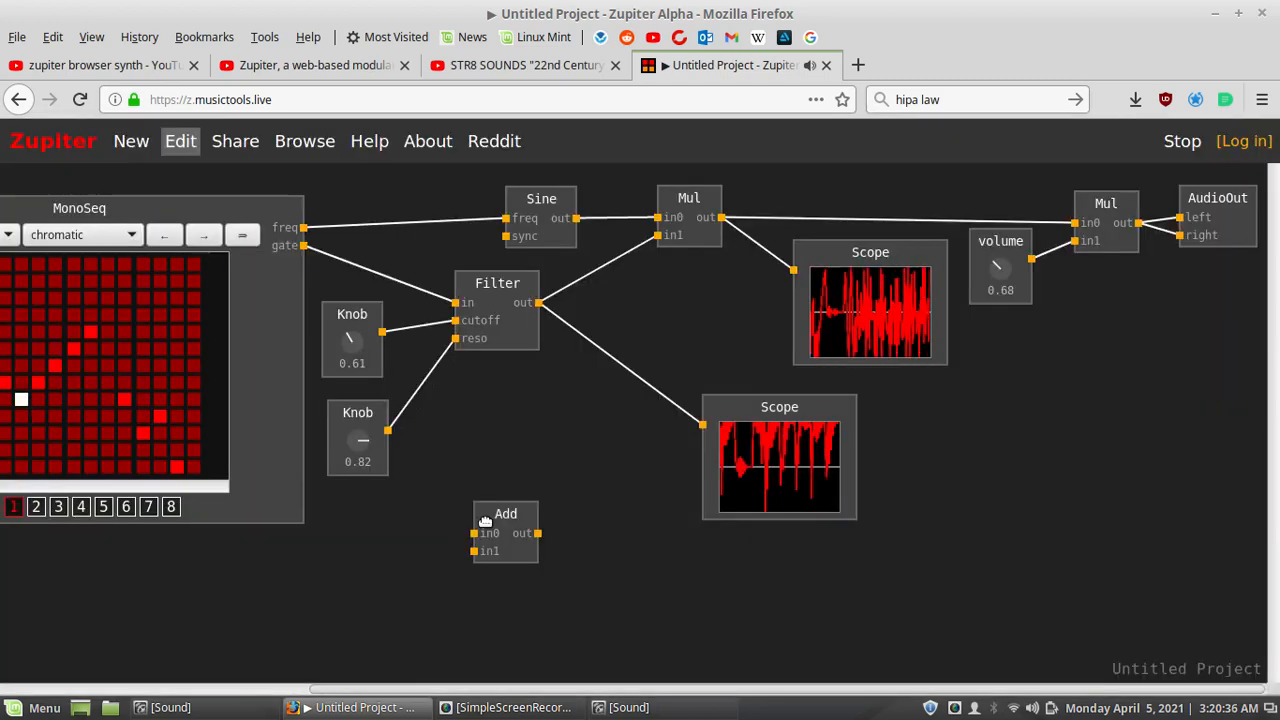
drag(485, 521, 649, 305)
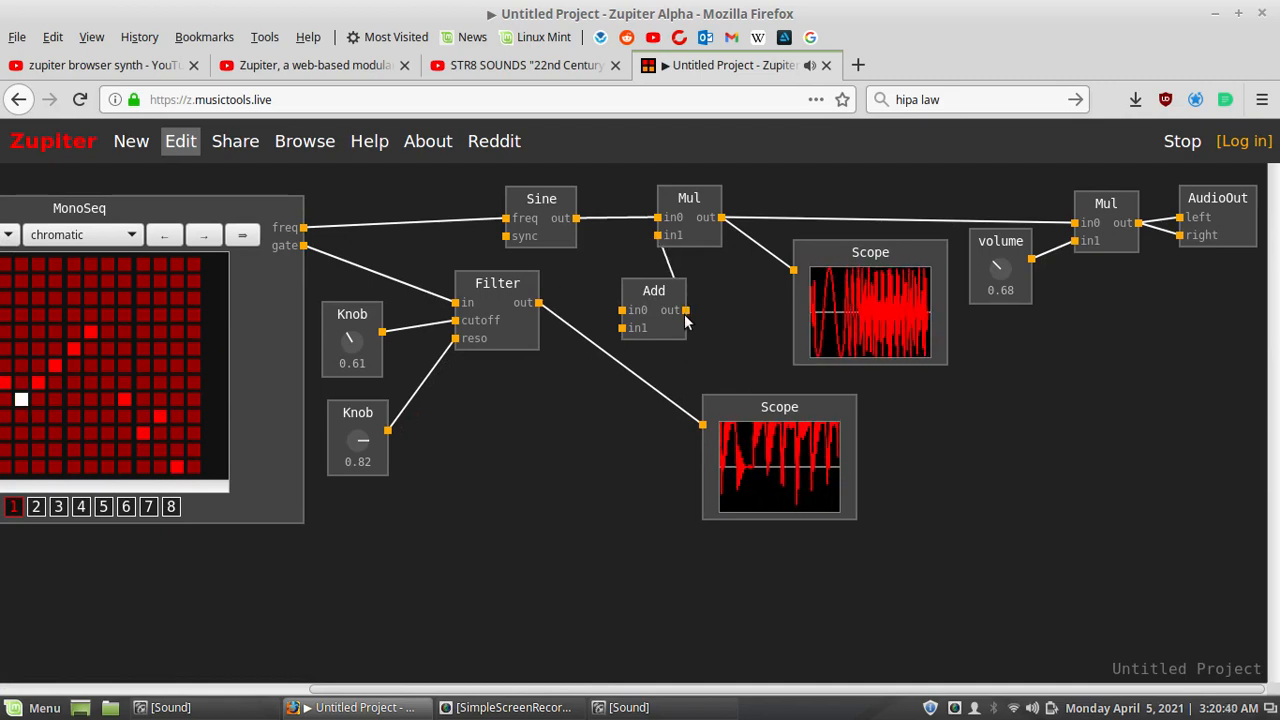
drag(570, 308, 539, 302)
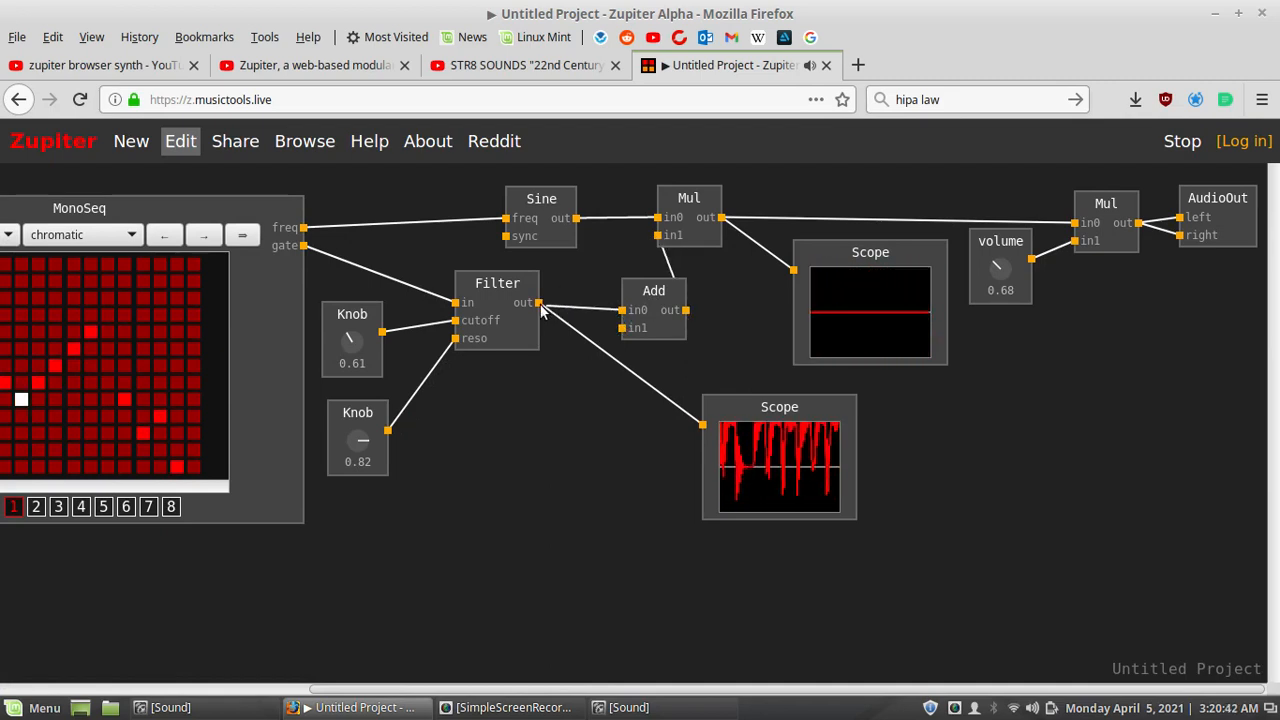
drag(650, 293, 616, 277)
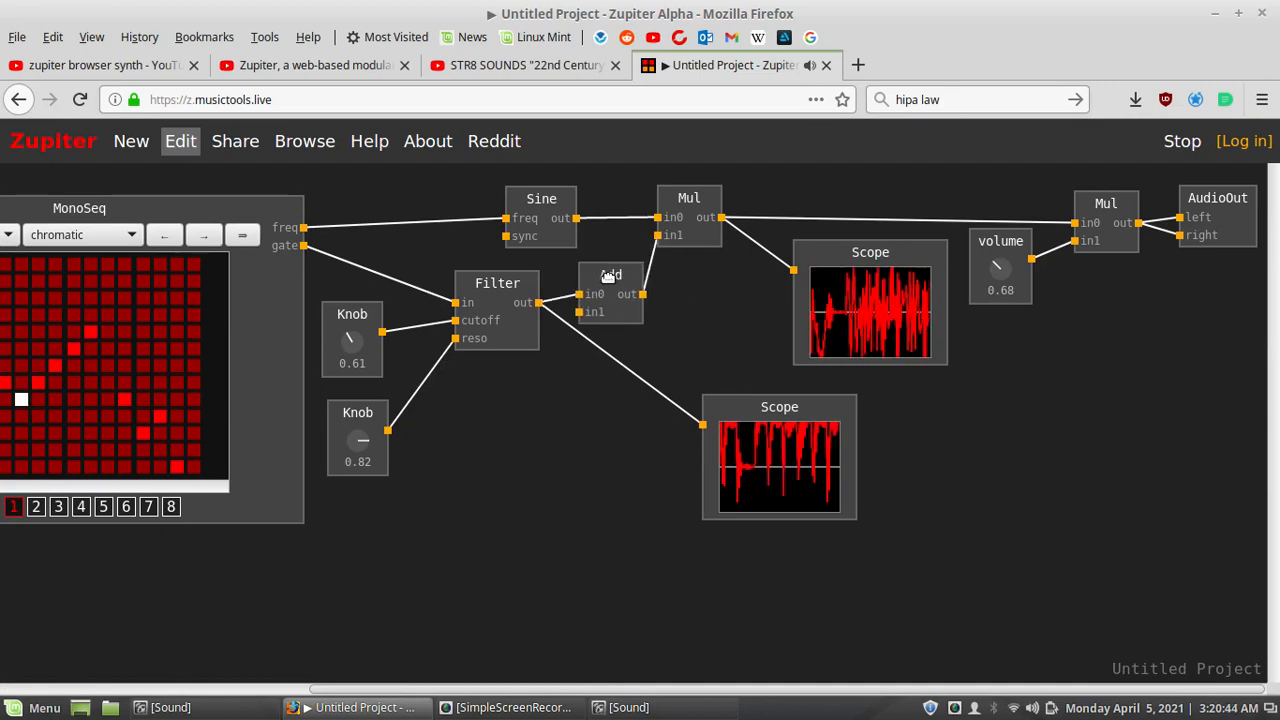
Step: Create a Knob node below the Filter, wire it to the Add's in1 and set its minVal to -60
double_click(494, 423)
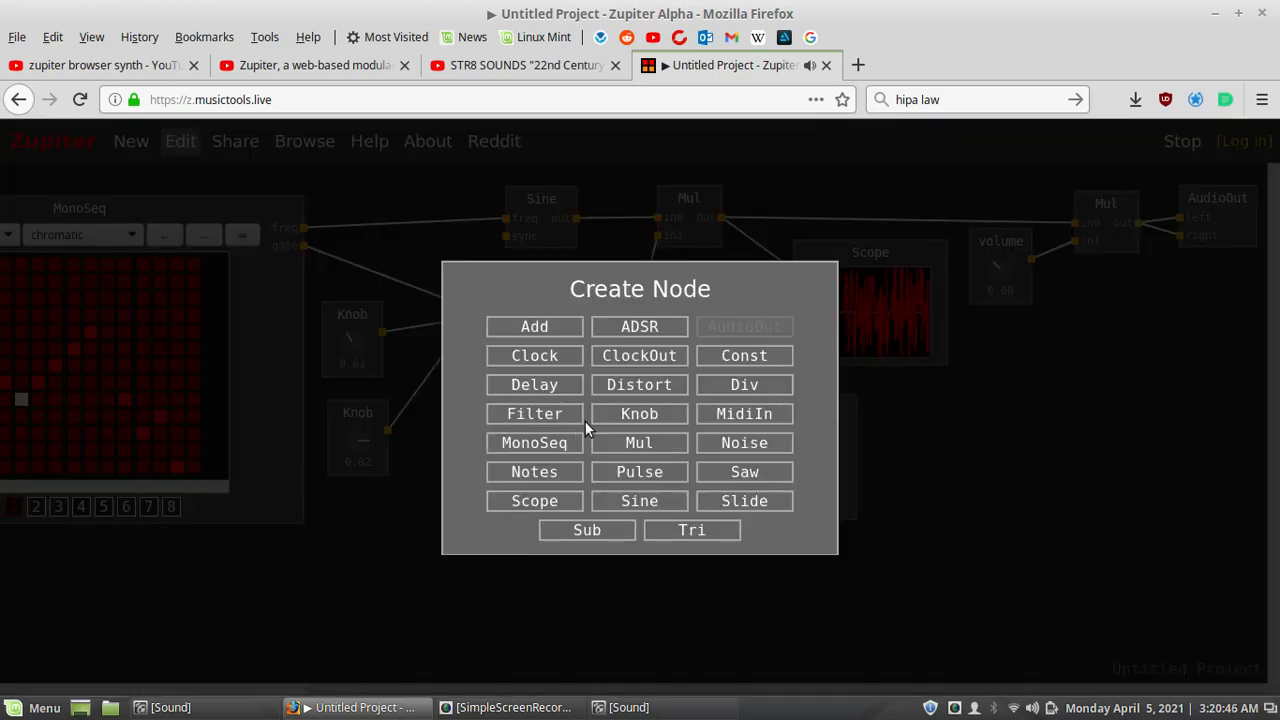
click(637, 416)
drag(524, 436, 580, 316)
double_click(492, 393)
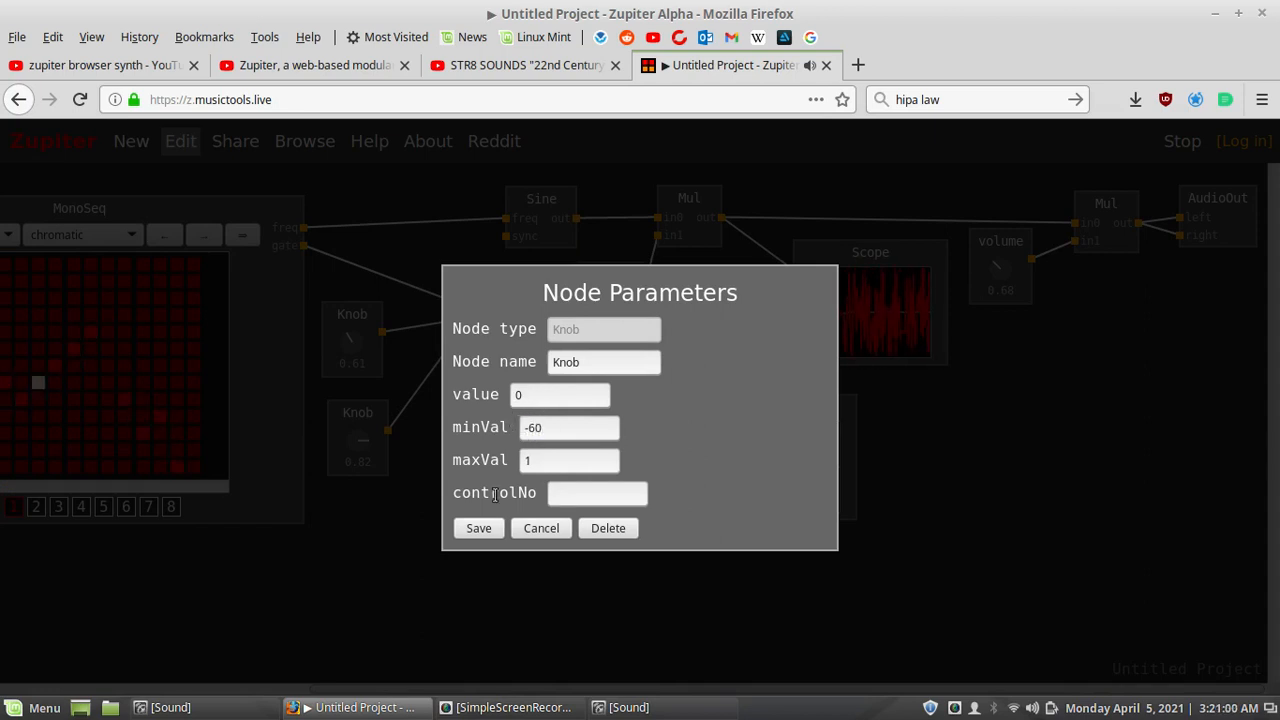
click(478, 528)
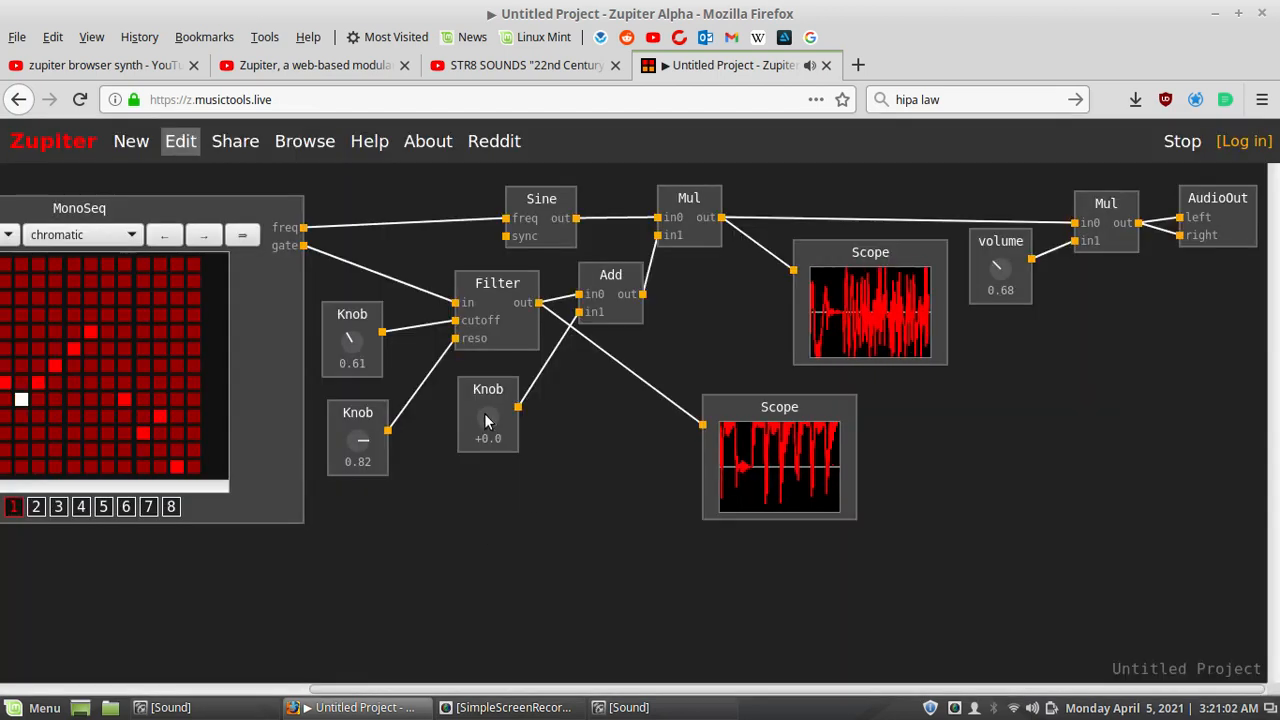
Step: Tune the Add's knob to about -15.5, the Filter's reso knob to about 0.83 and the volume to about 0.28
drag(485, 421, 465, 510)
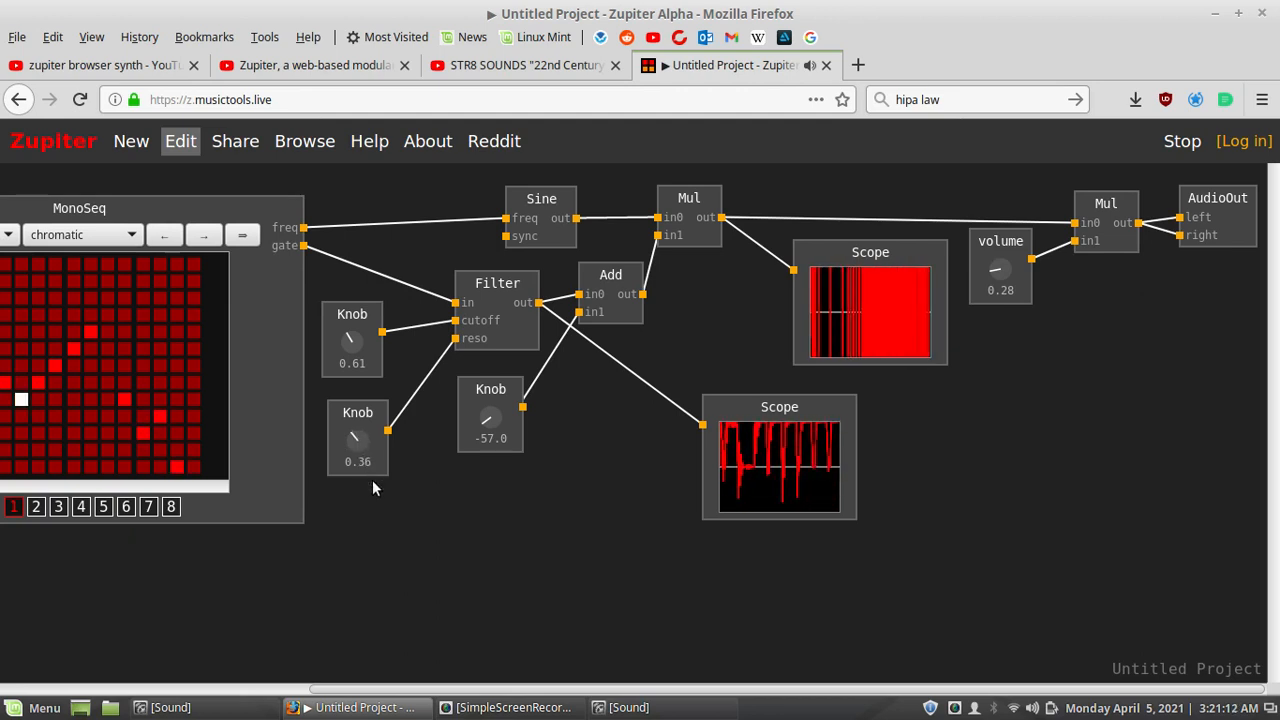
drag(372, 481, 357, 453)
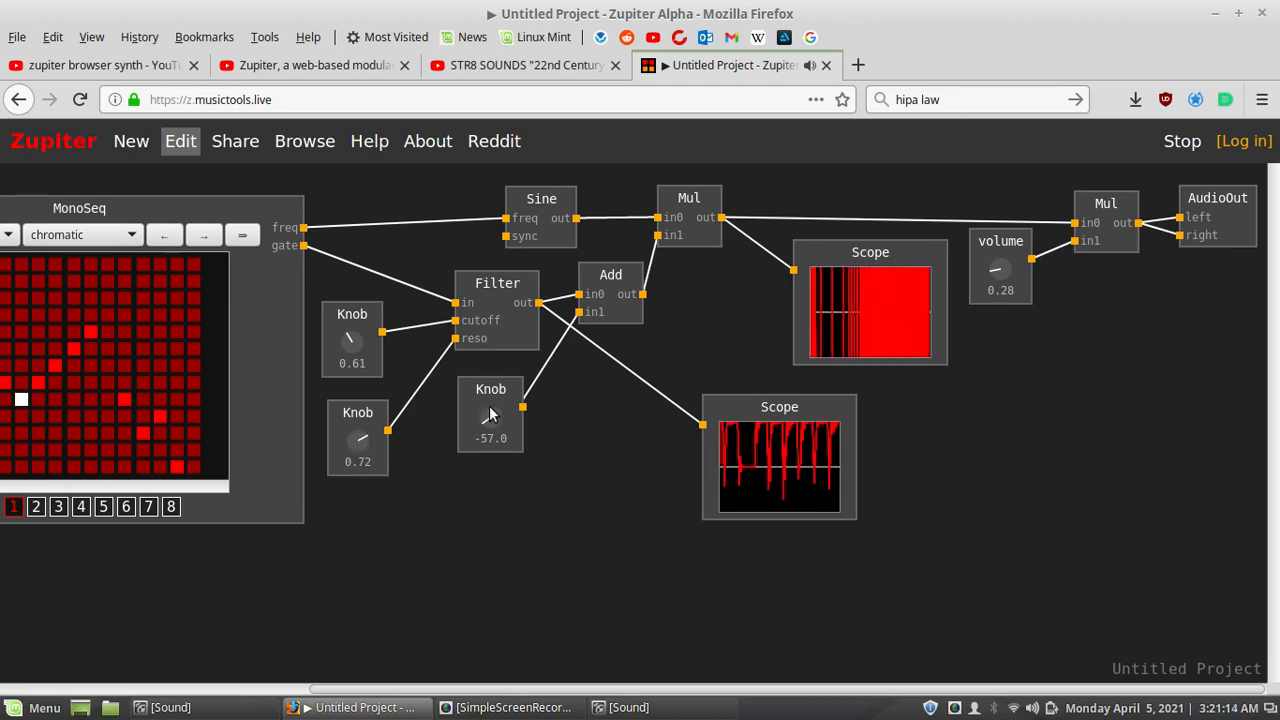
drag(490, 415, 488, 345)
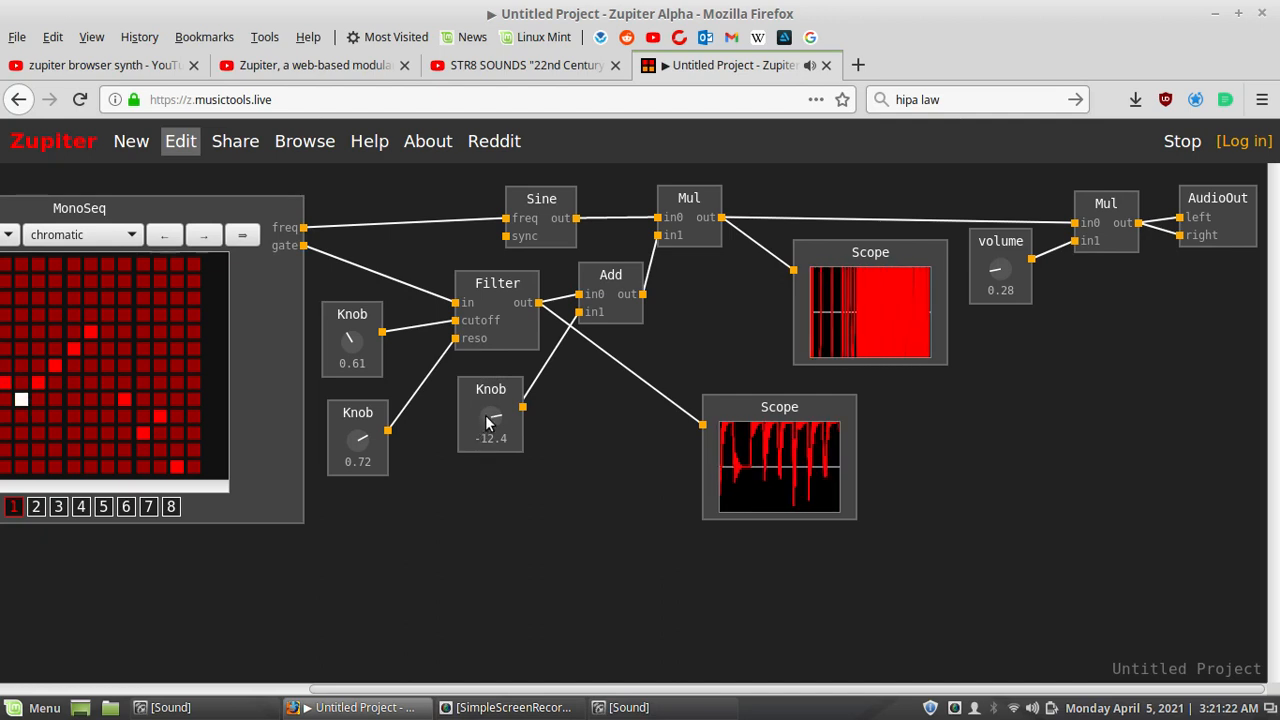
drag(487, 423, 491, 428)
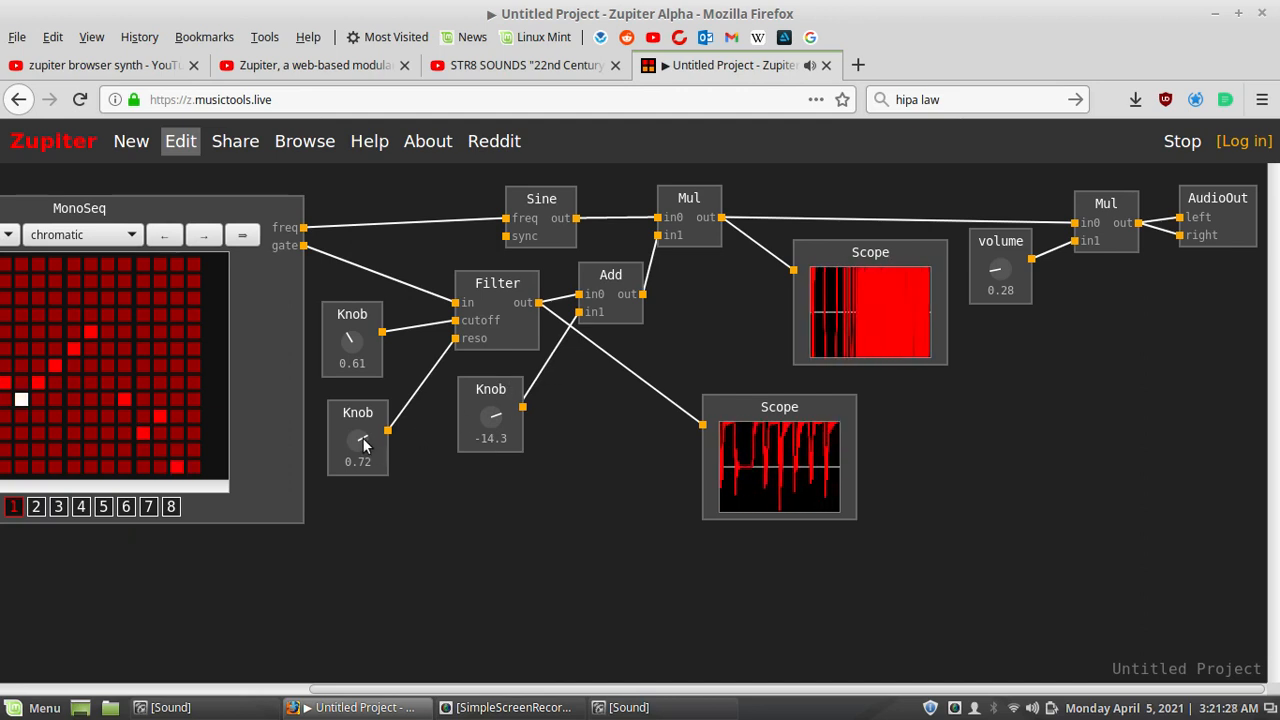
mouse_move(363, 445)
mouse_down()
mouse_move(362, 433)
mouse_move(362, 447)
mouse_up()
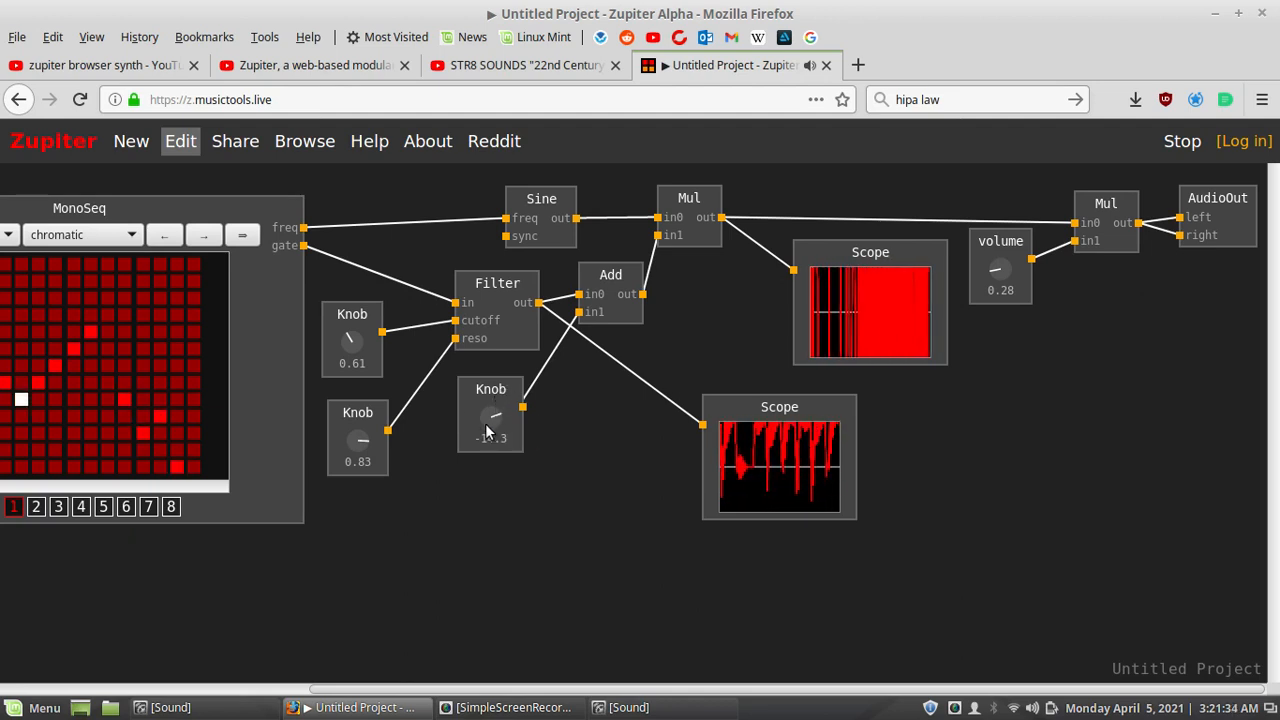
drag(490, 432, 487, 437)
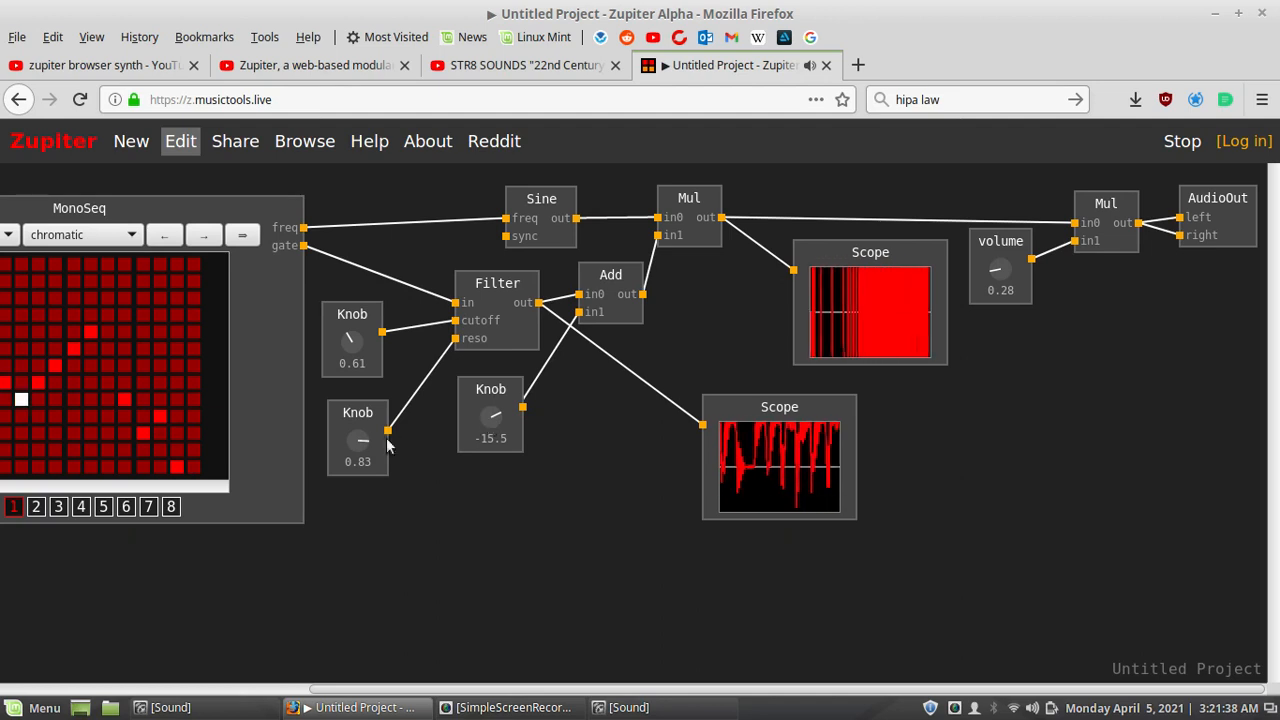
Step: Set the Filter's cutoff knob to about 0.56, its reso knob to about 0.93 and the volume to about 0.24
drag(357, 443, 376, 471)
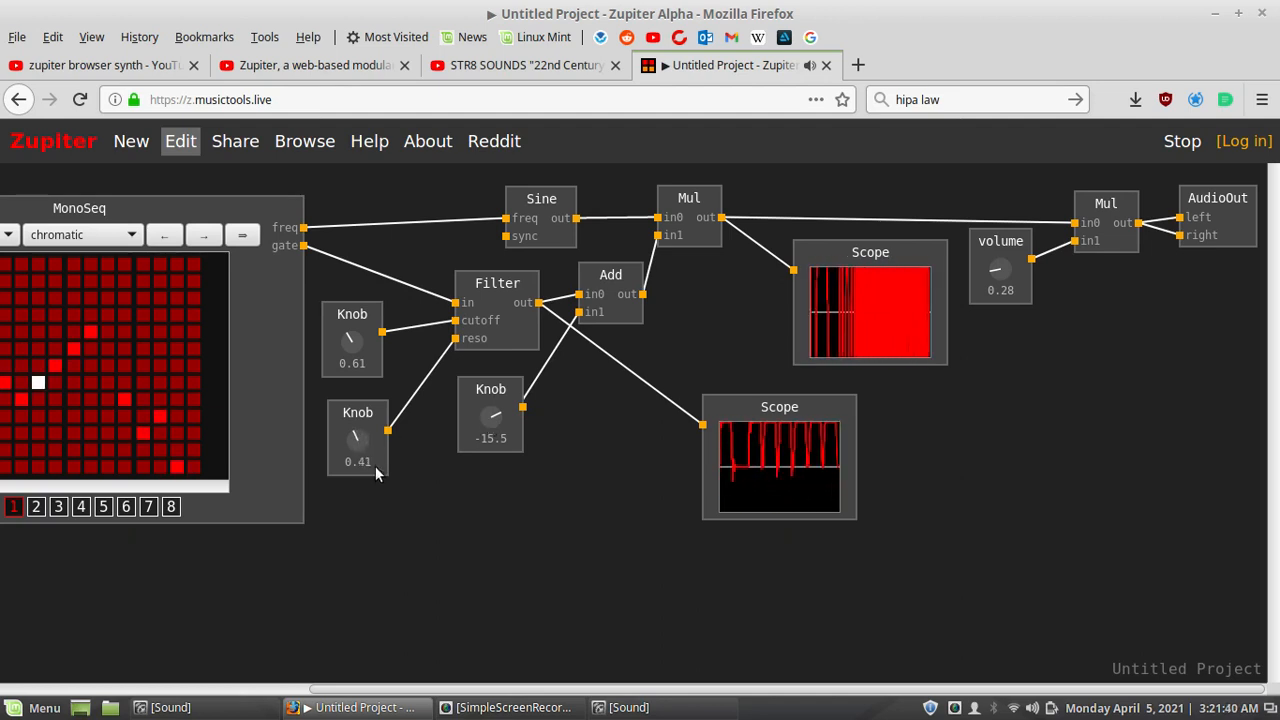
drag(347, 338, 340, 366)
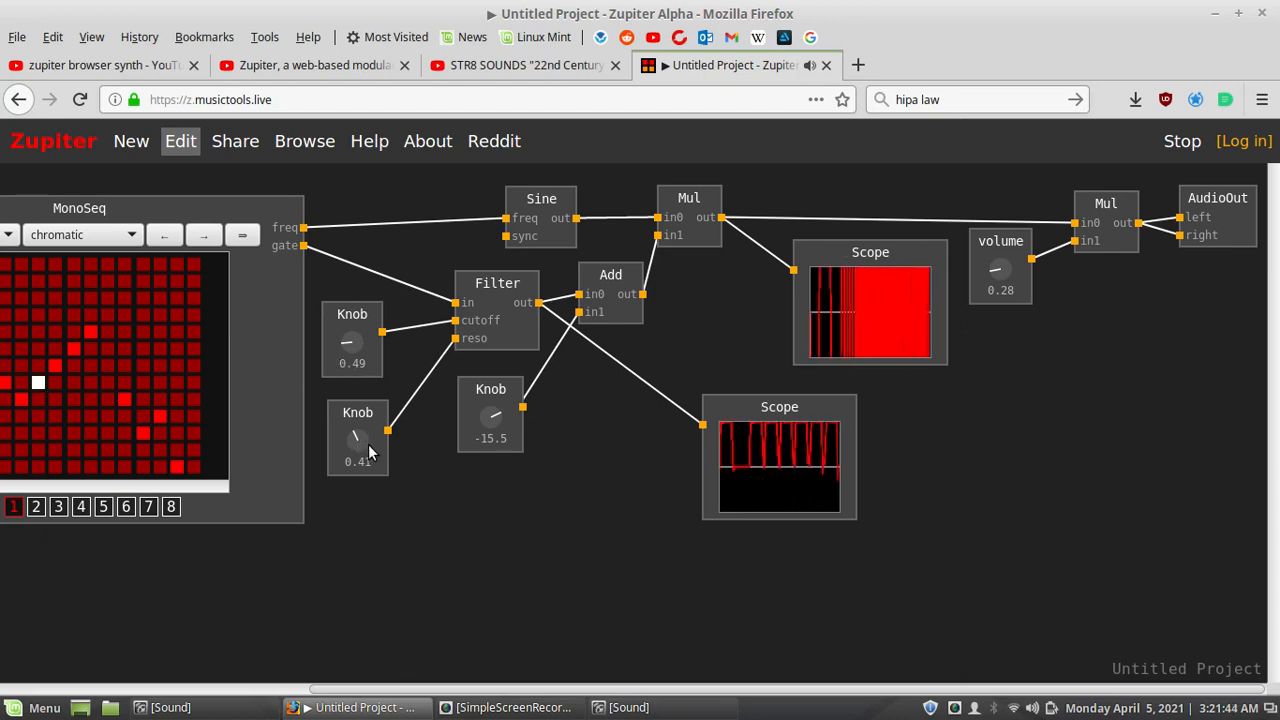
drag(354, 429, 356, 405)
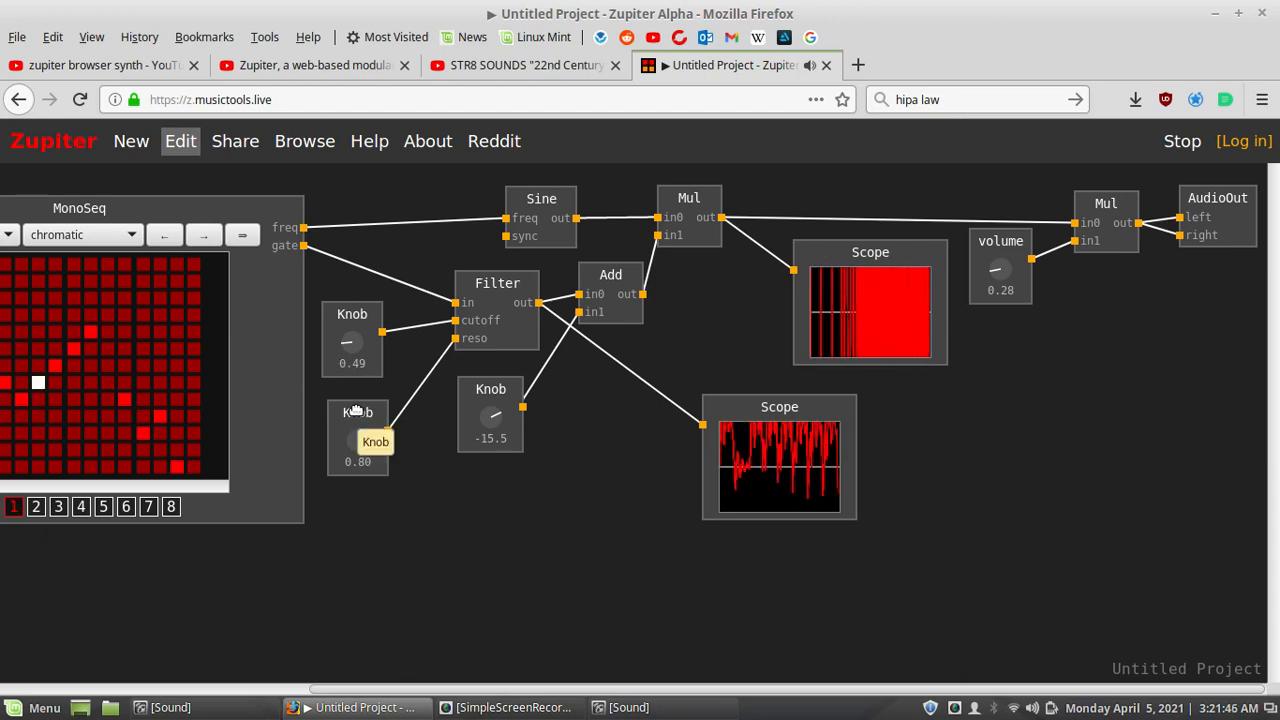
drag(355, 346, 353, 335)
drag(549, 689, 420, 690)
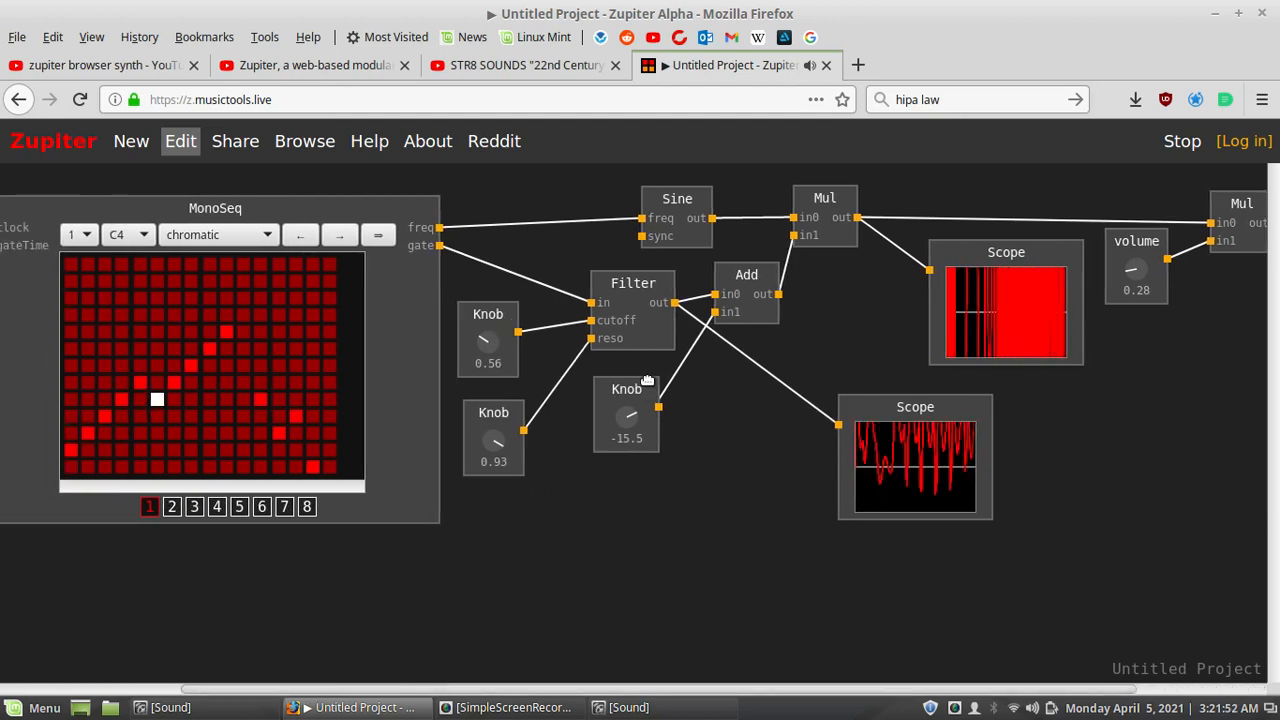
drag(586, 690, 714, 690)
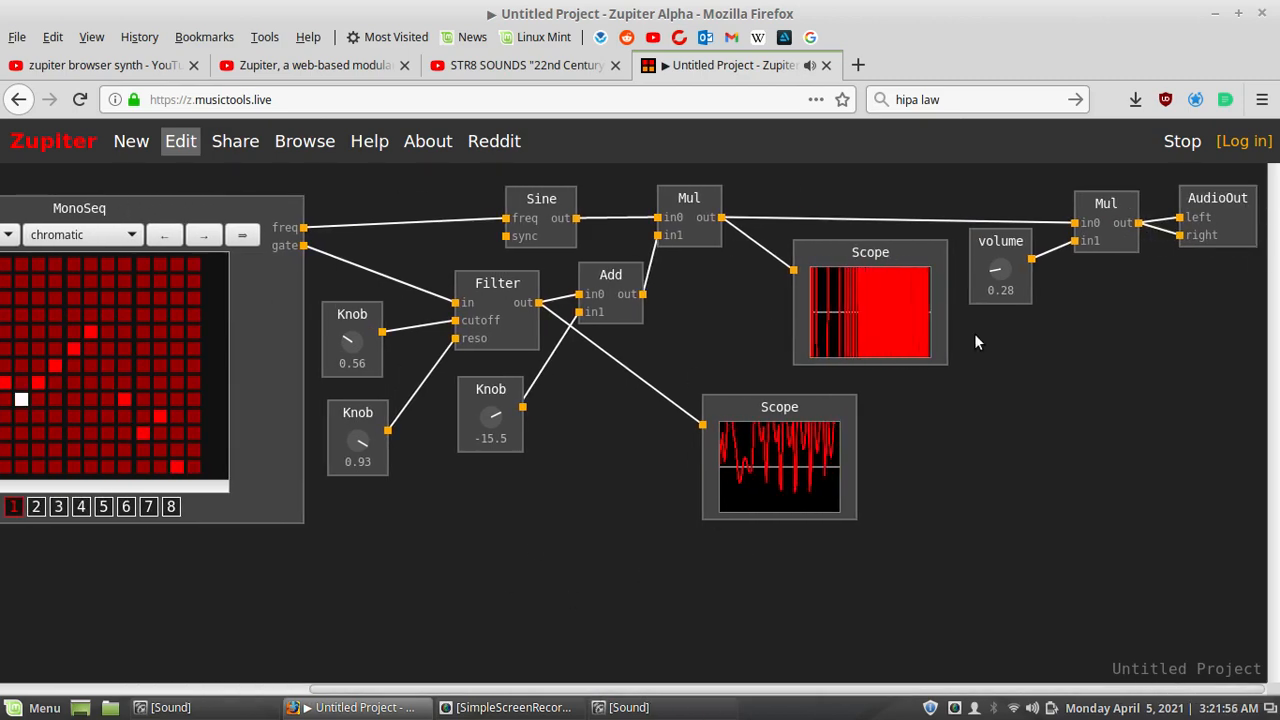
drag(996, 268, 1000, 280)
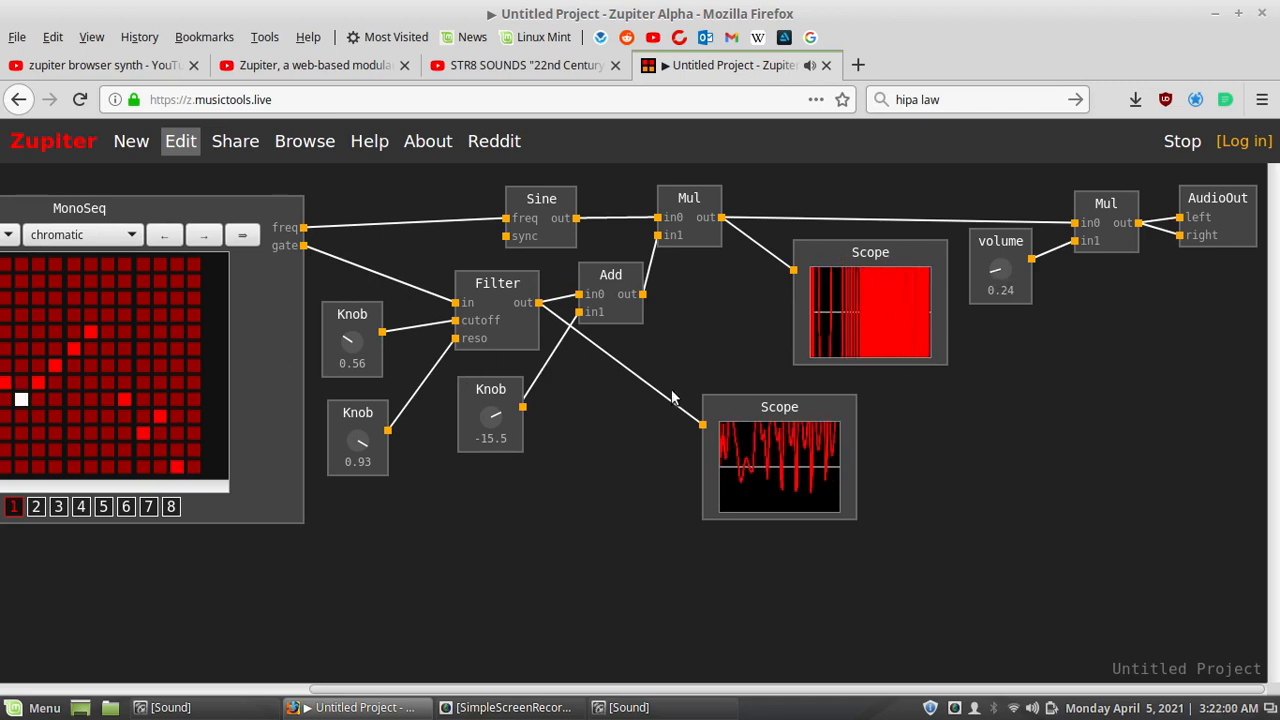
Step: Move the Filter's Scope closer to the Add's knob and stop playback
drag(732, 406, 627, 379)
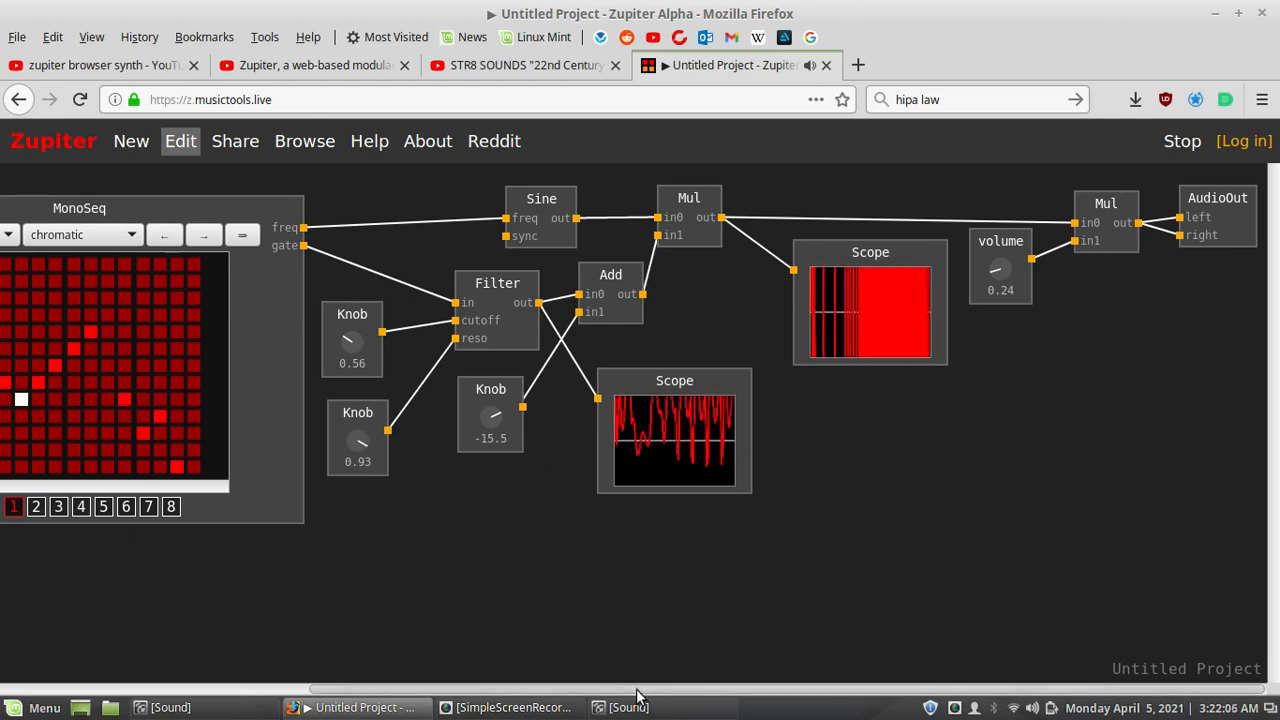
drag(638, 688, 498, 688)
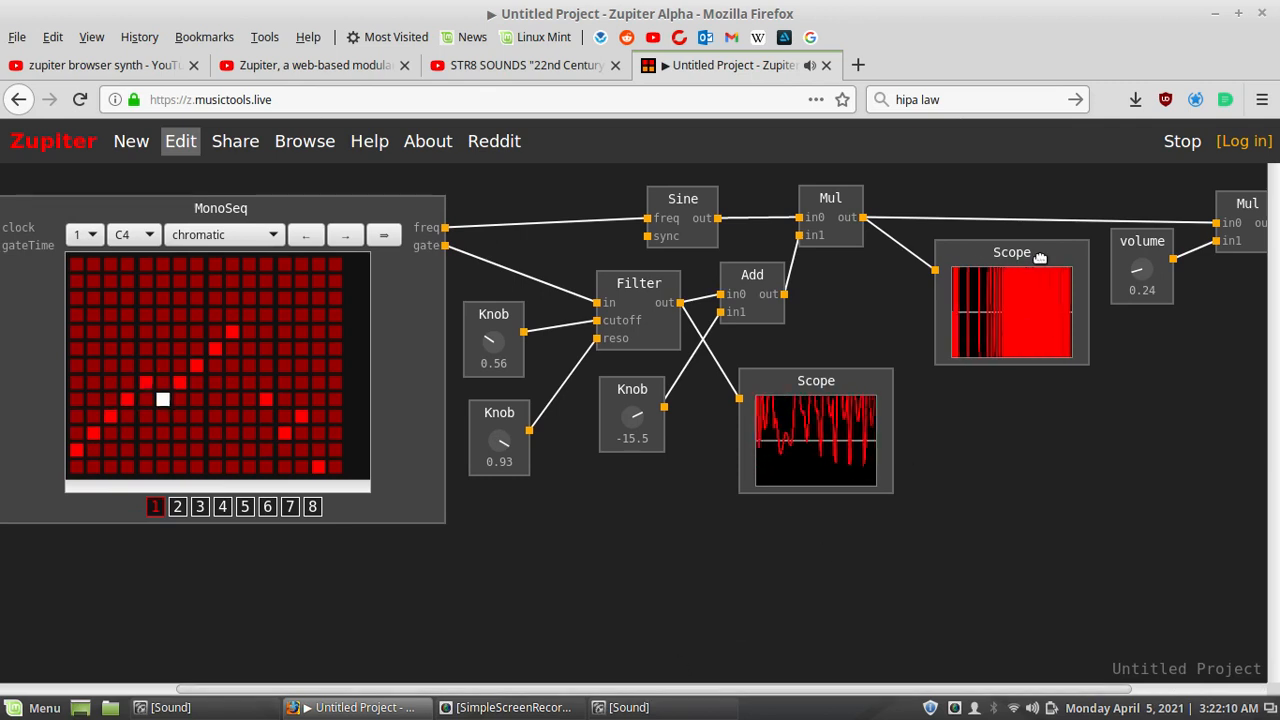
click(1182, 141)
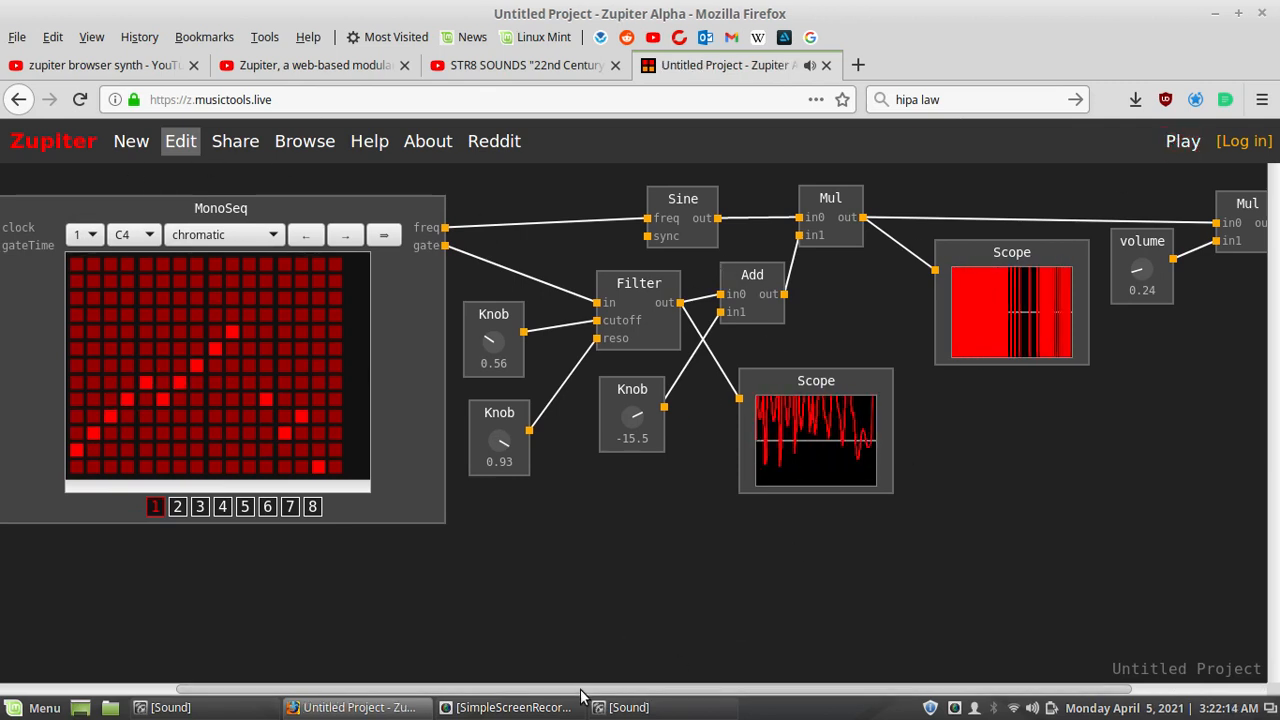
drag(586, 690, 785, 692)
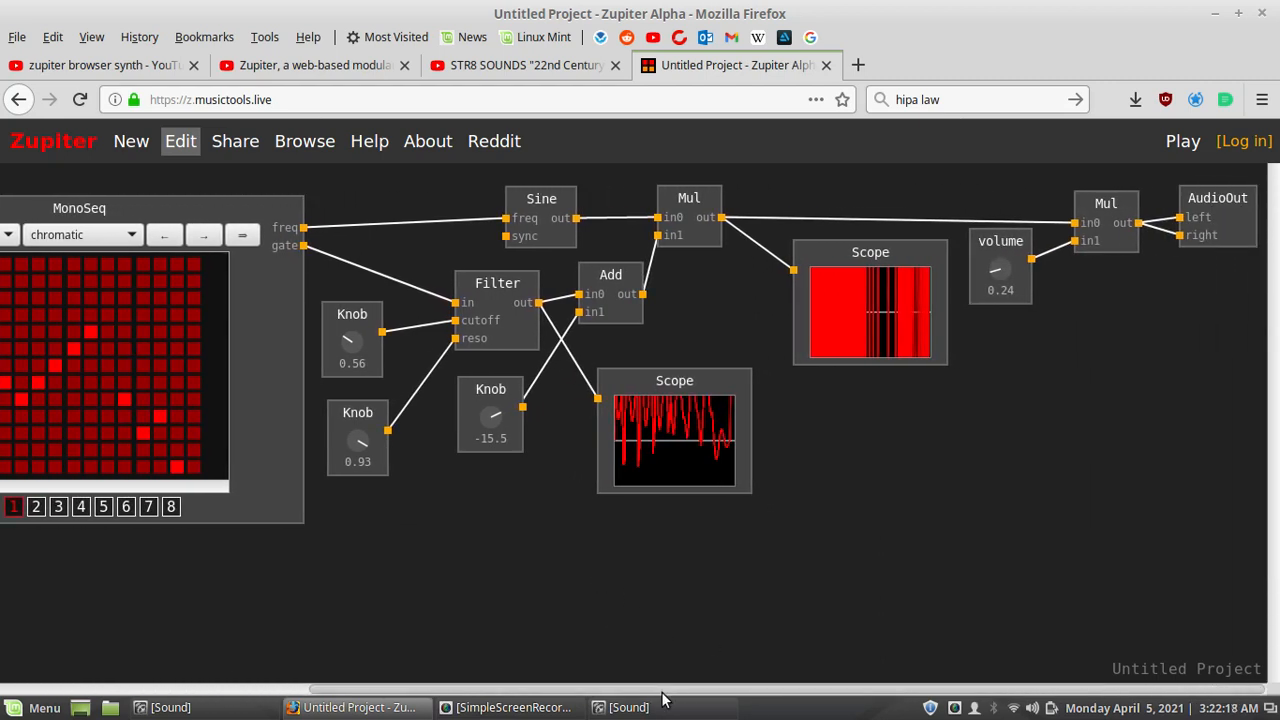
drag(666, 690, 512, 690)
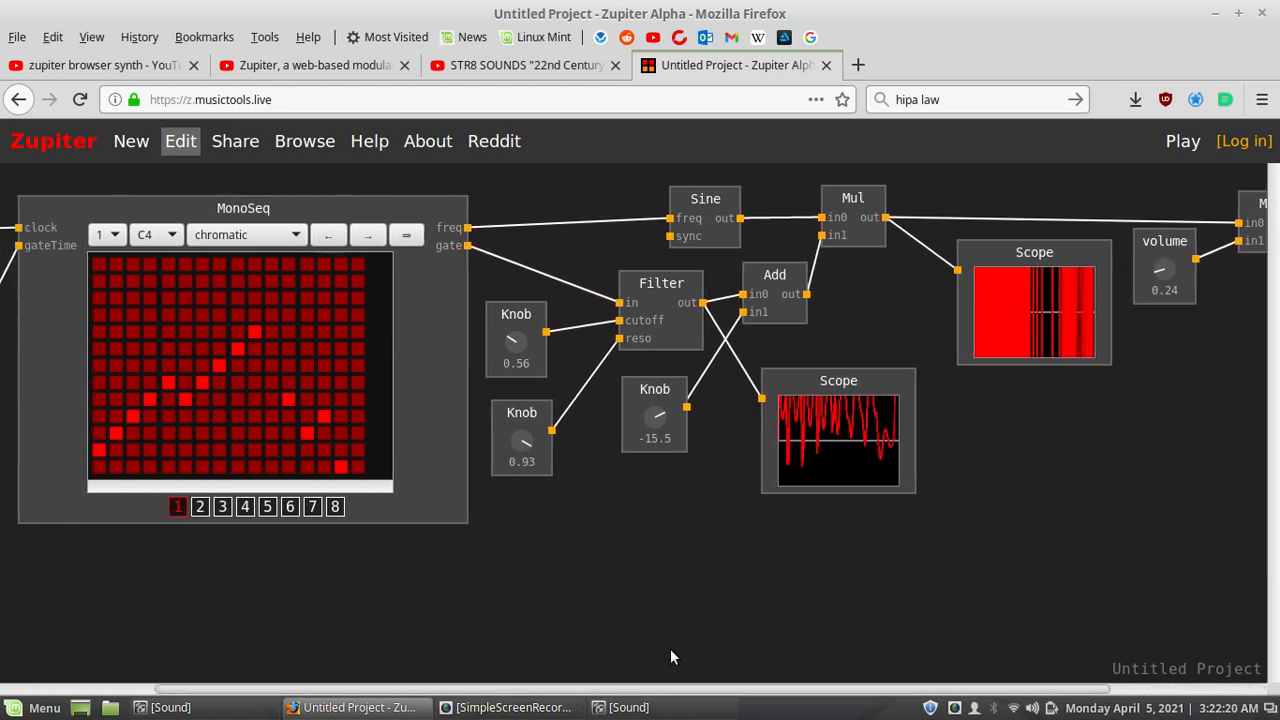
drag(686, 690, 838, 708)
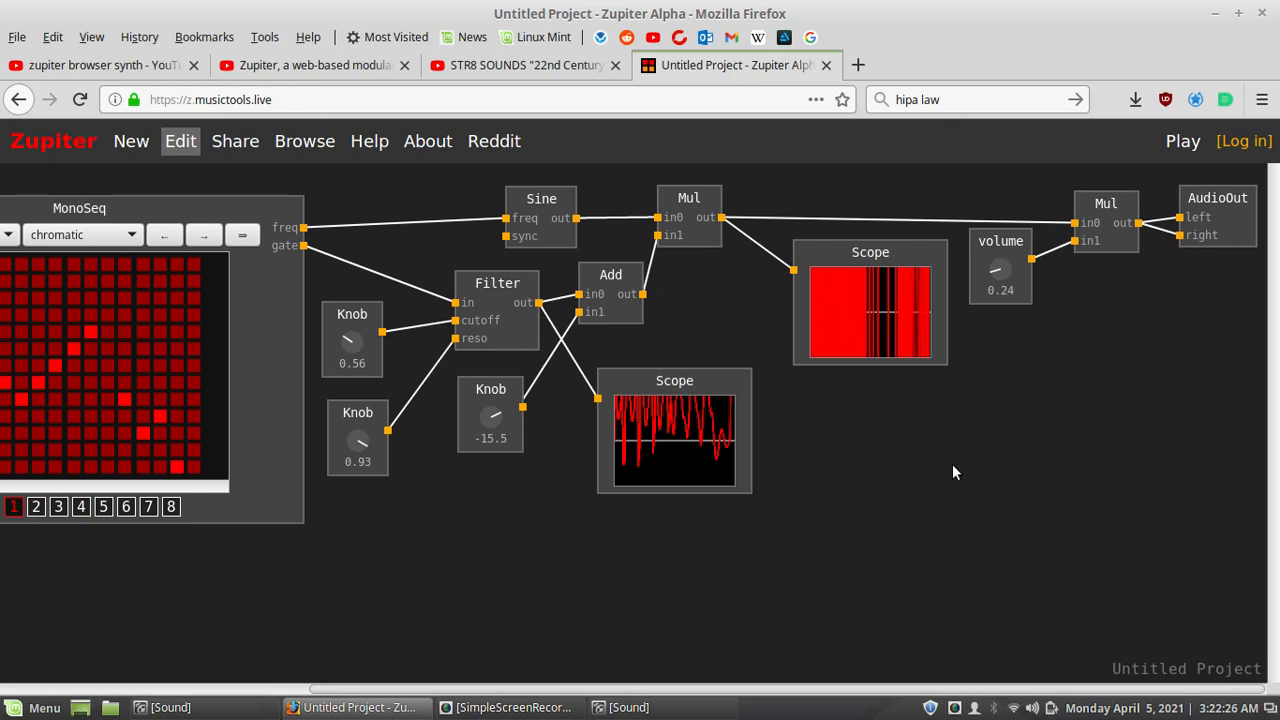
drag(640, 690, 450, 653)
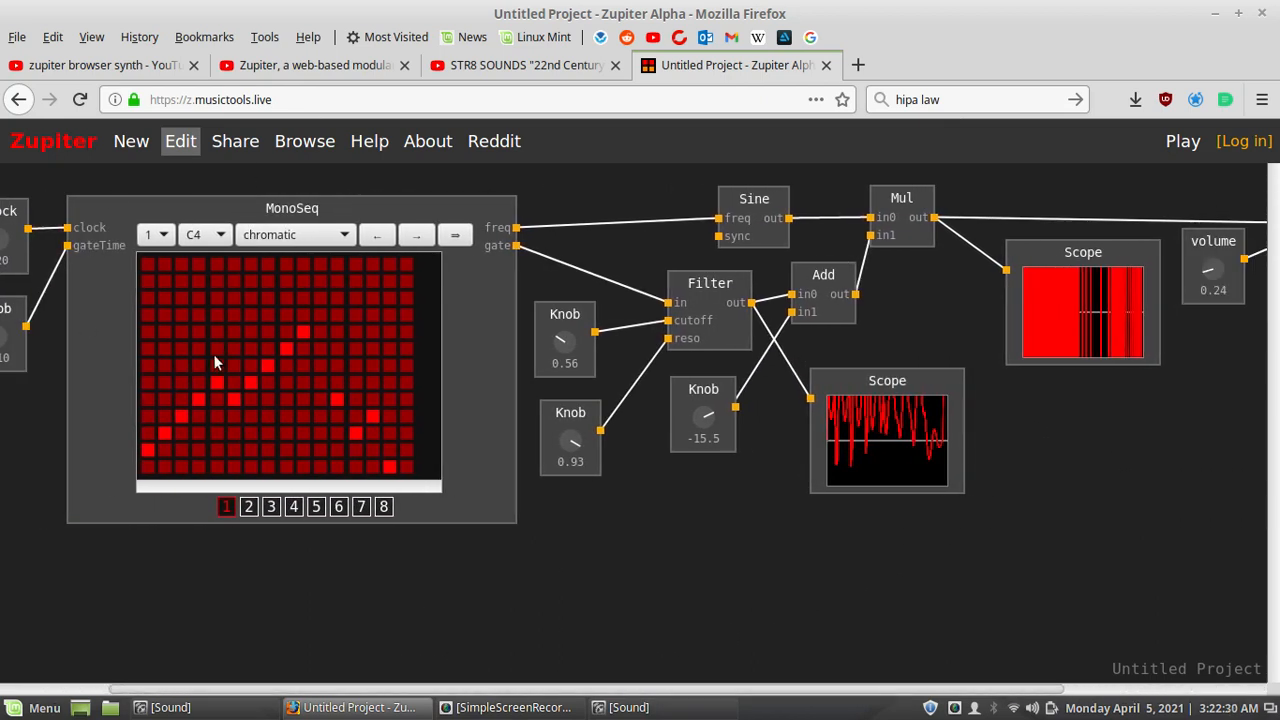
drag(680, 690, 880, 690)
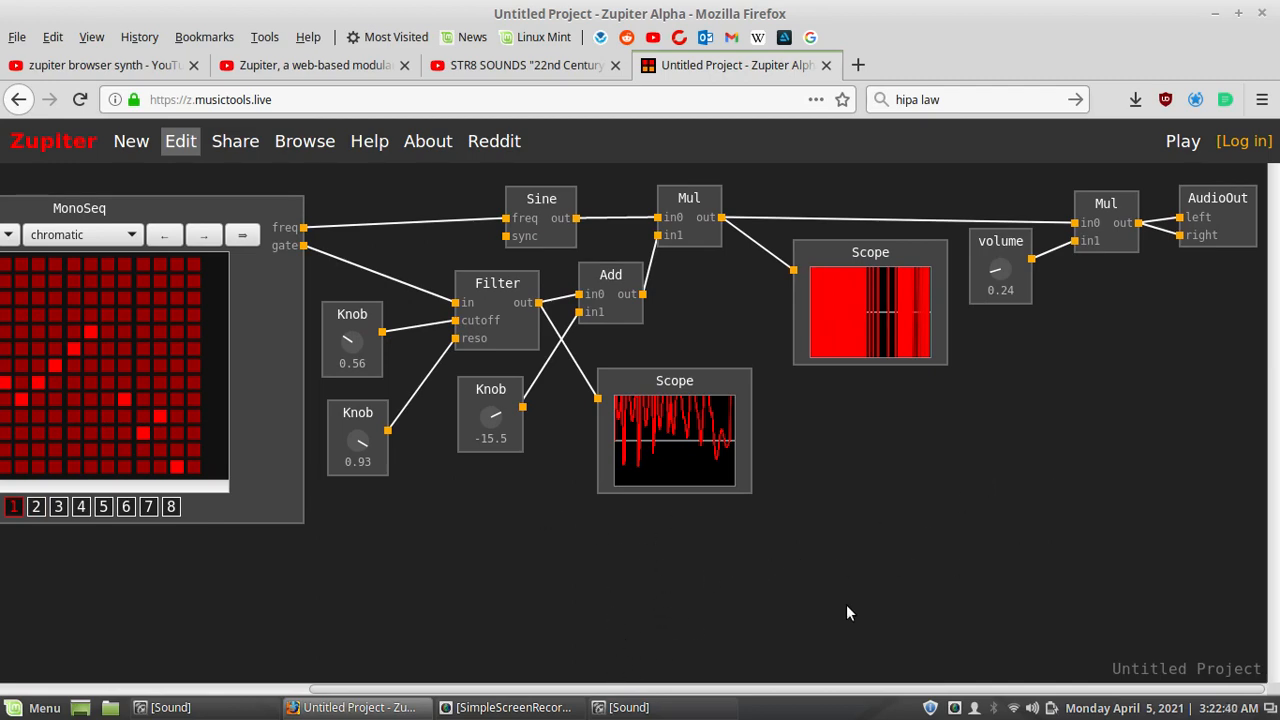
drag(712, 689, 555, 635)
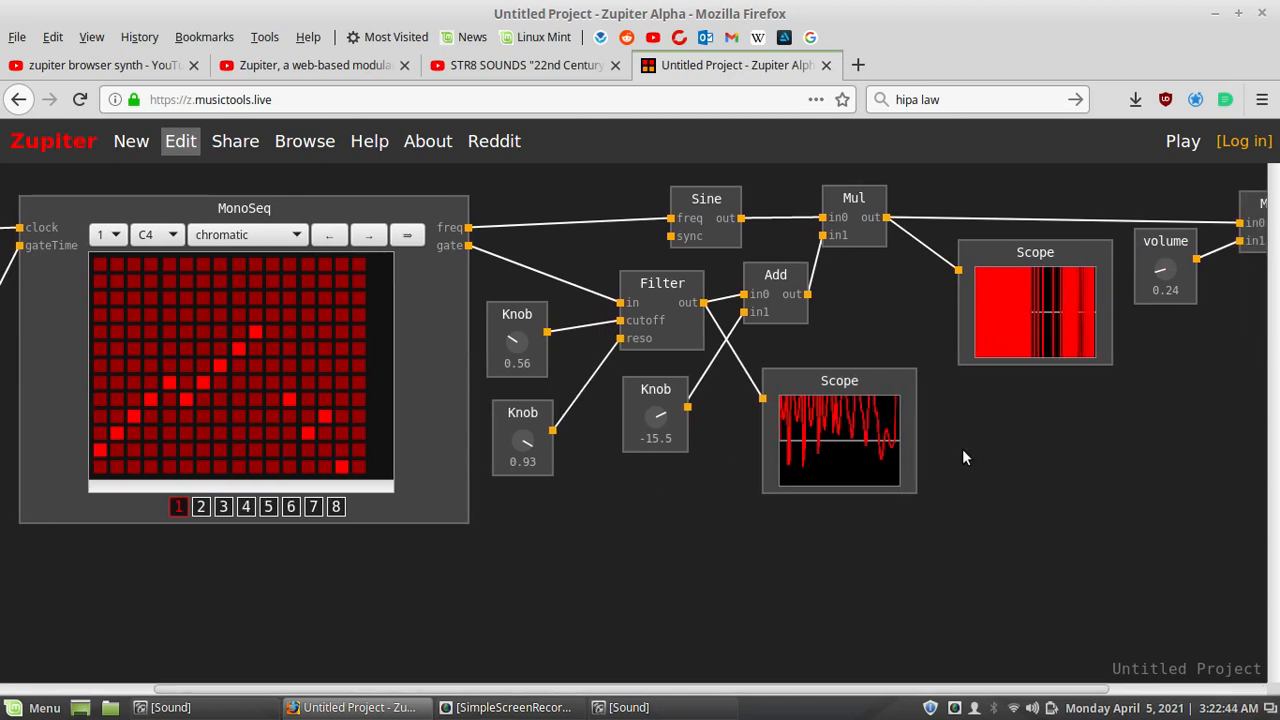
Step: Play the patch briefly, stop it and review the node chain from the Clock to the volume knob
double_click(1008, 487)
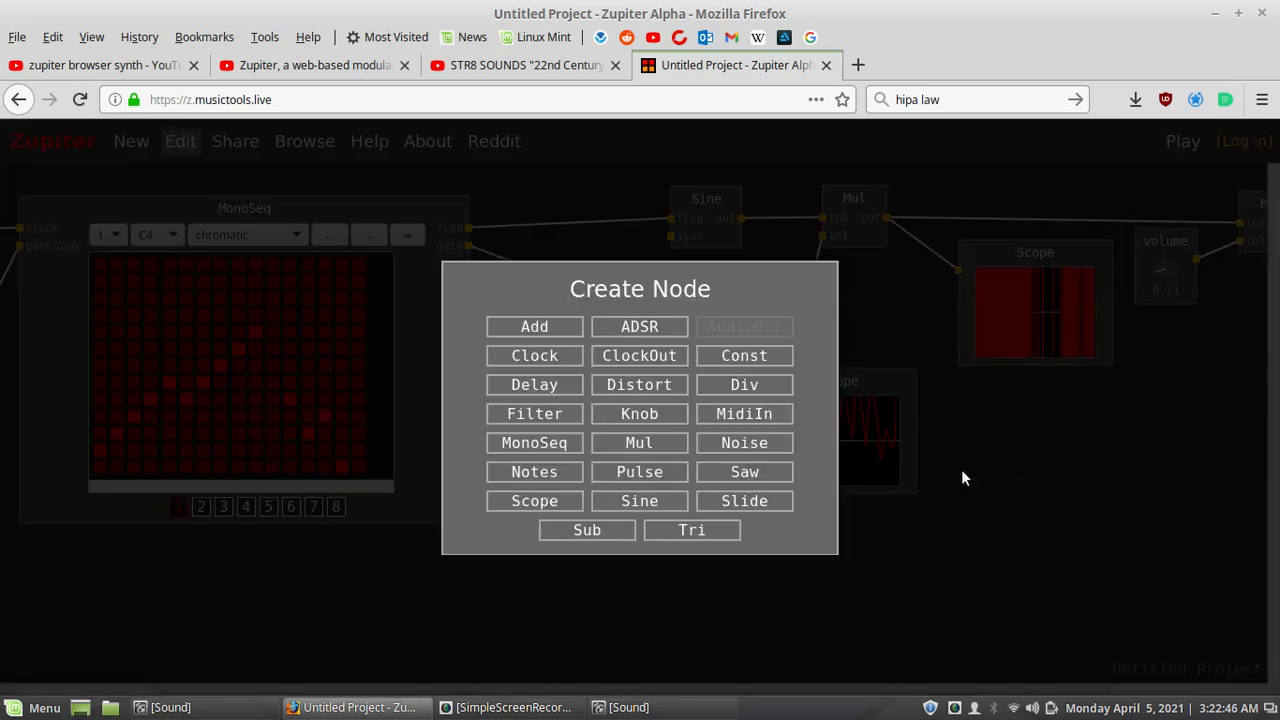
click(900, 548)
key(space)
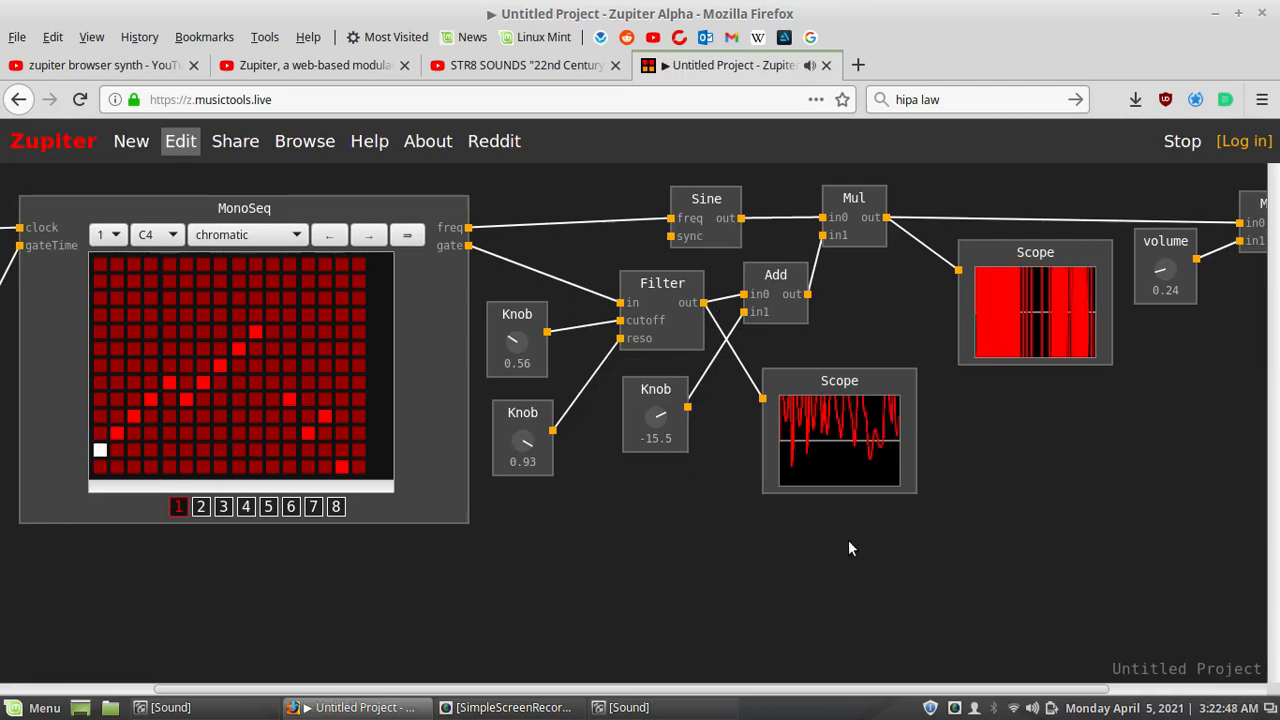
key(space)
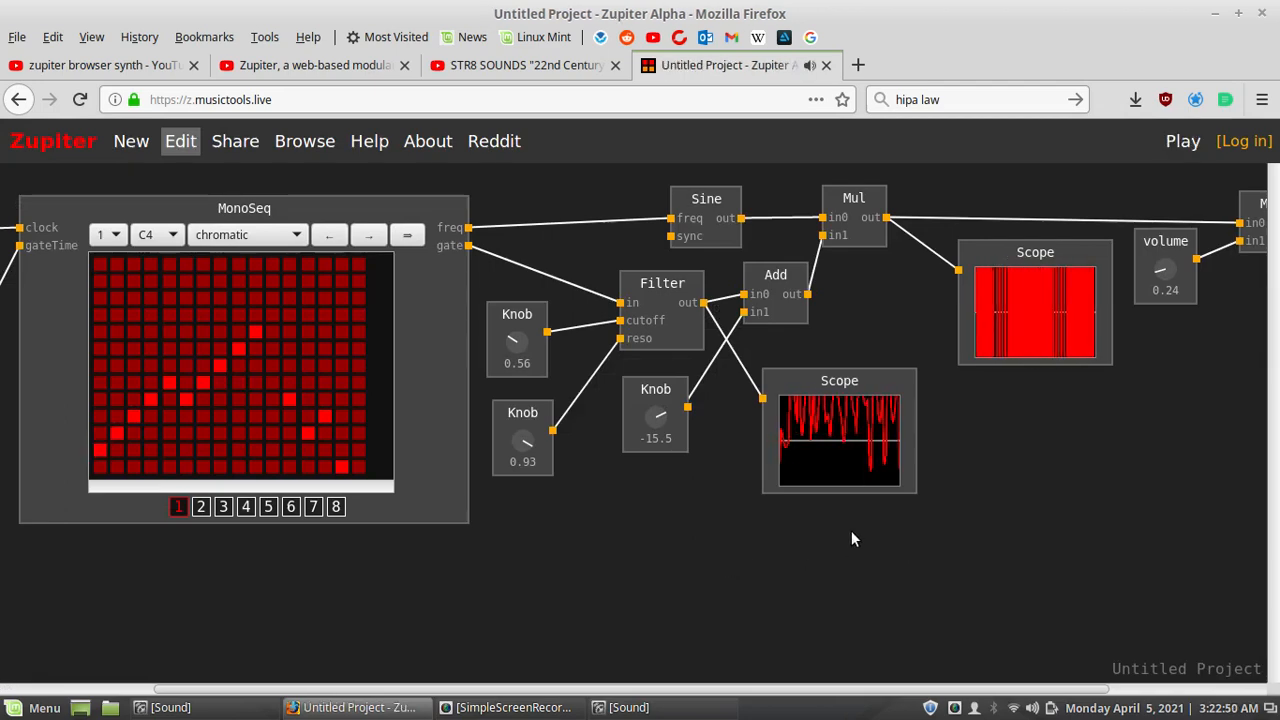
double_click(838, 548)
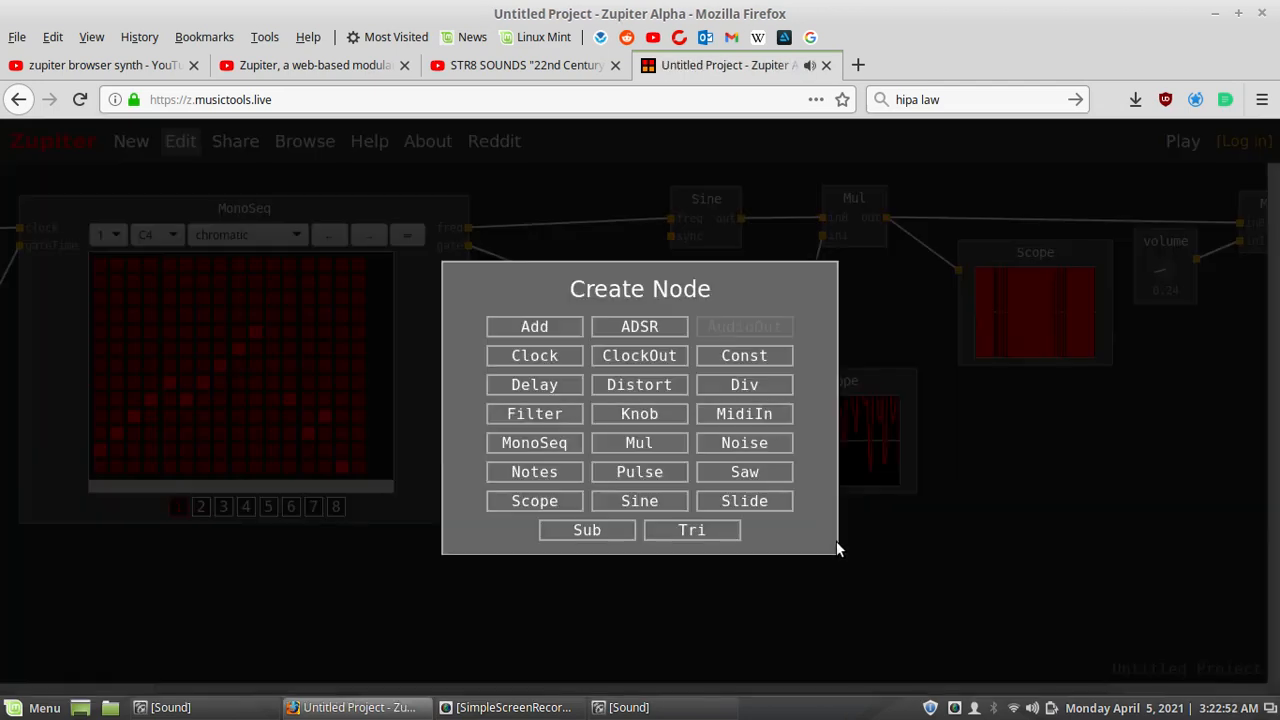
click(760, 572)
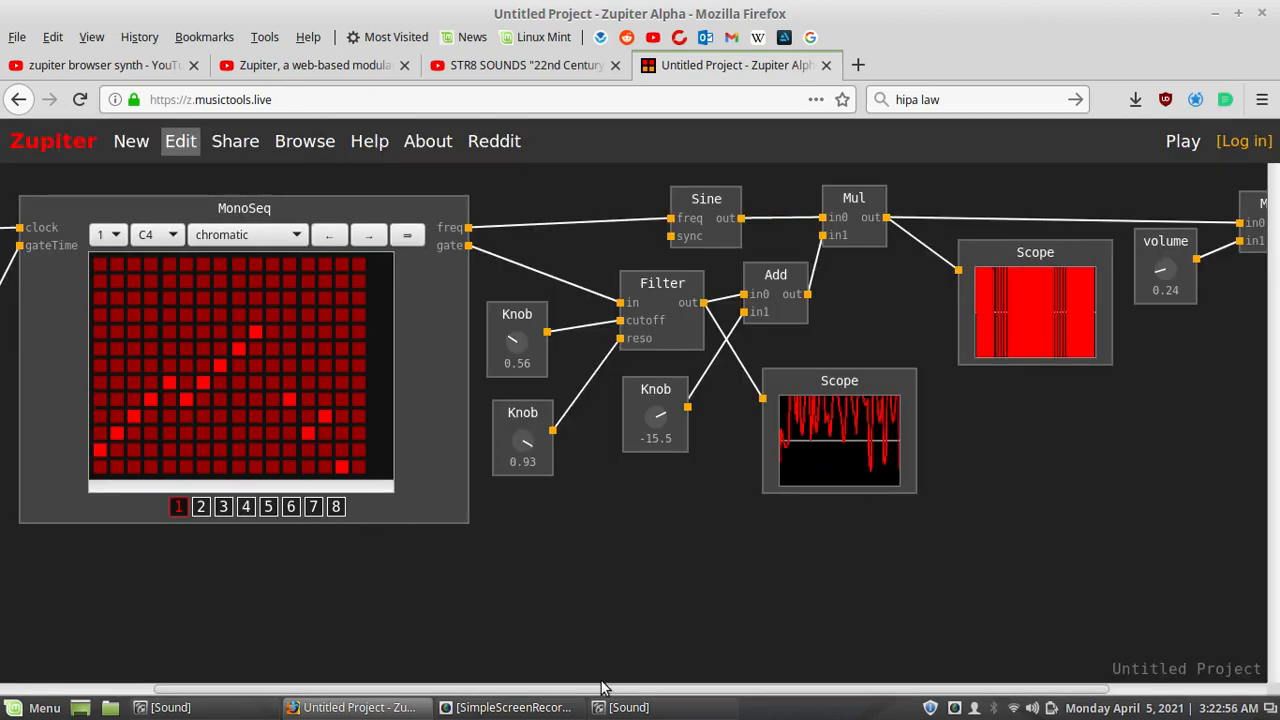
drag(603, 688, 465, 667)
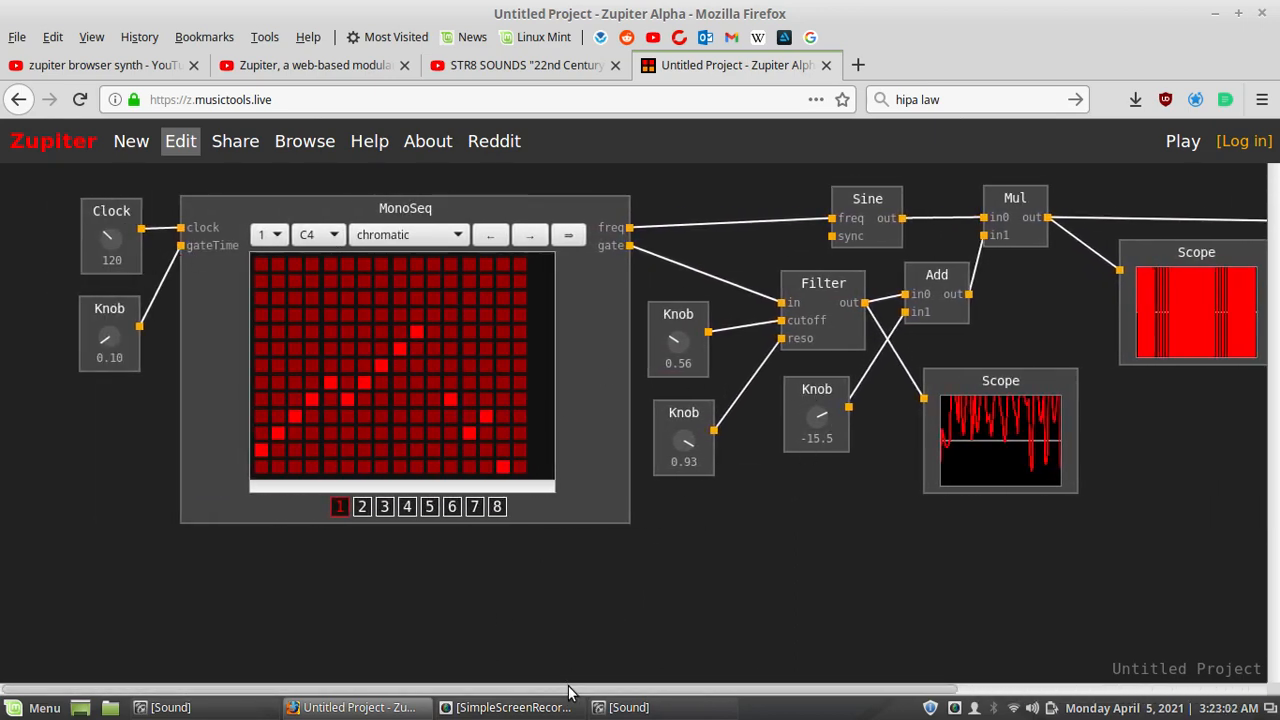
drag(568, 692, 770, 673)
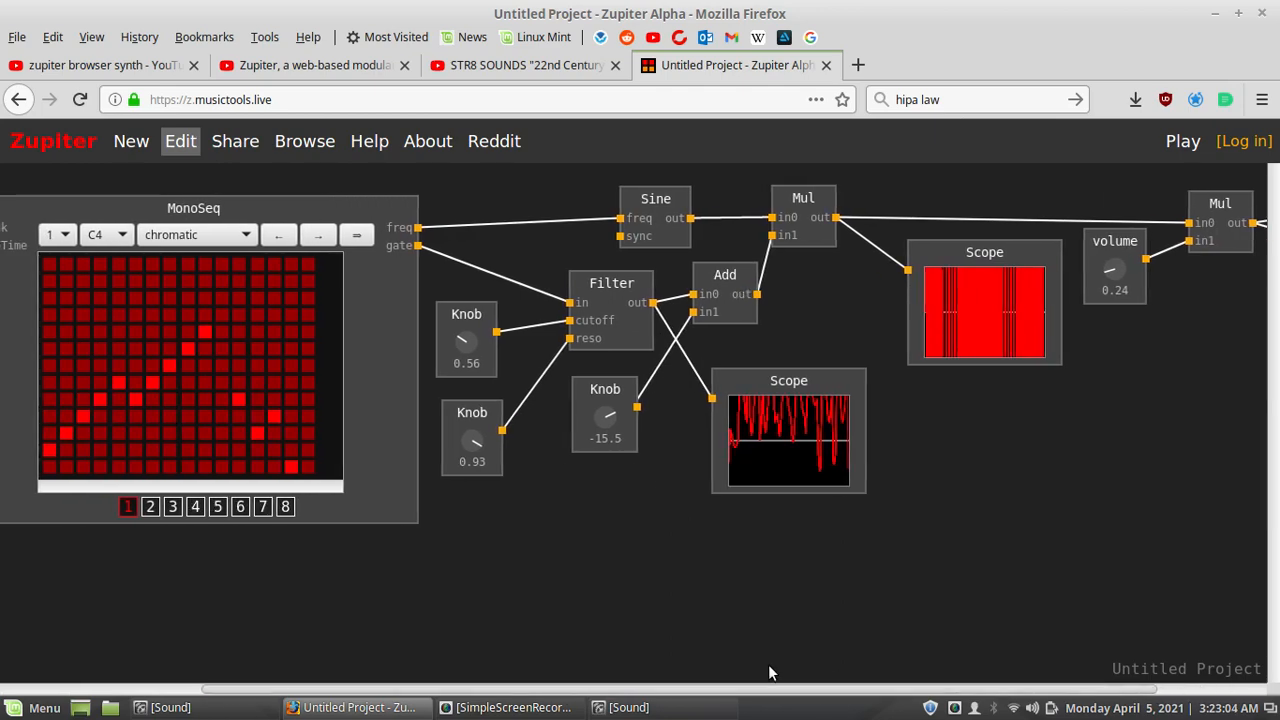
Step: Open the featured shared project "Aliens play violin and cello" and look over its nodes and its Notes
click(296, 148)
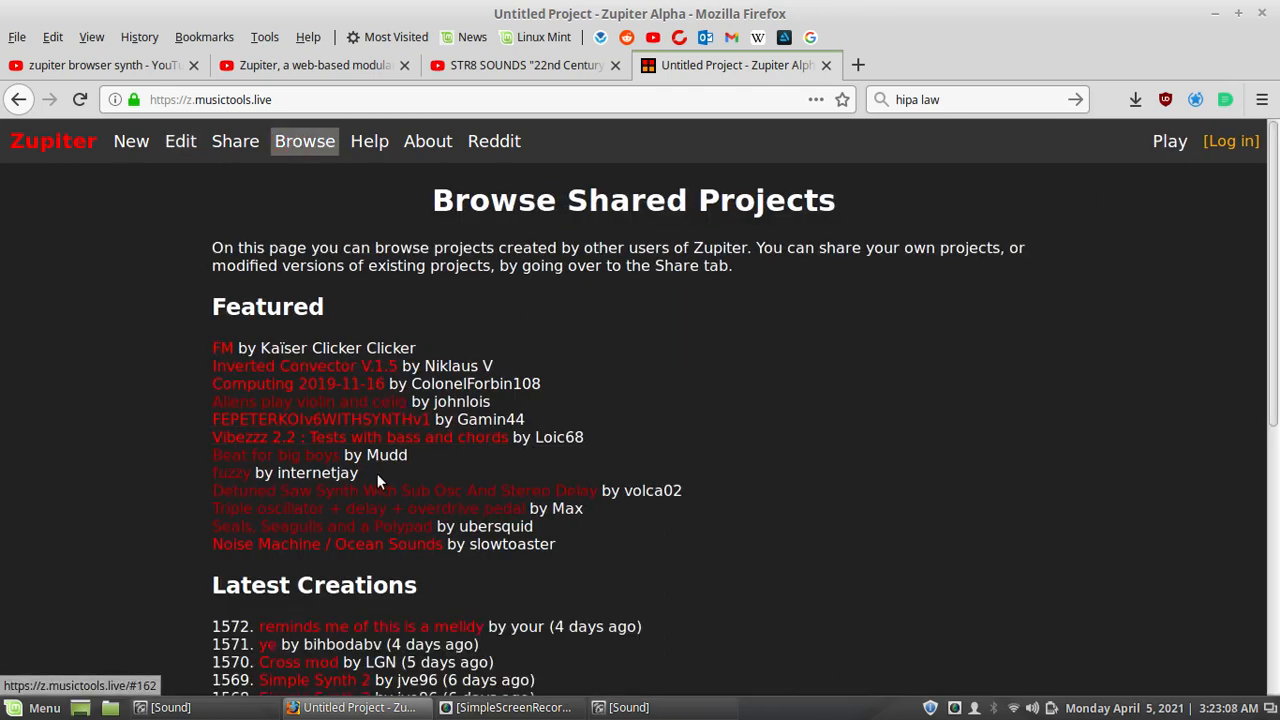
click(321, 403)
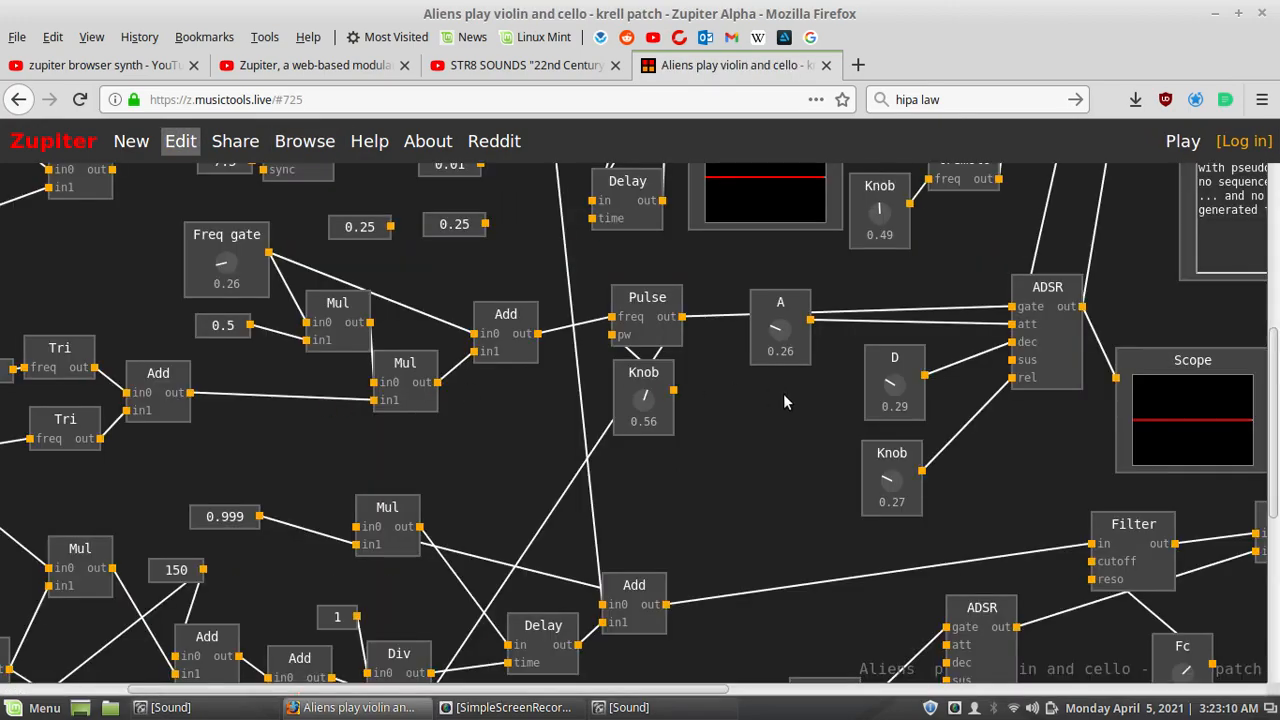
scroll(784, 401, down, 8)
scroll(784, 401, up, 12)
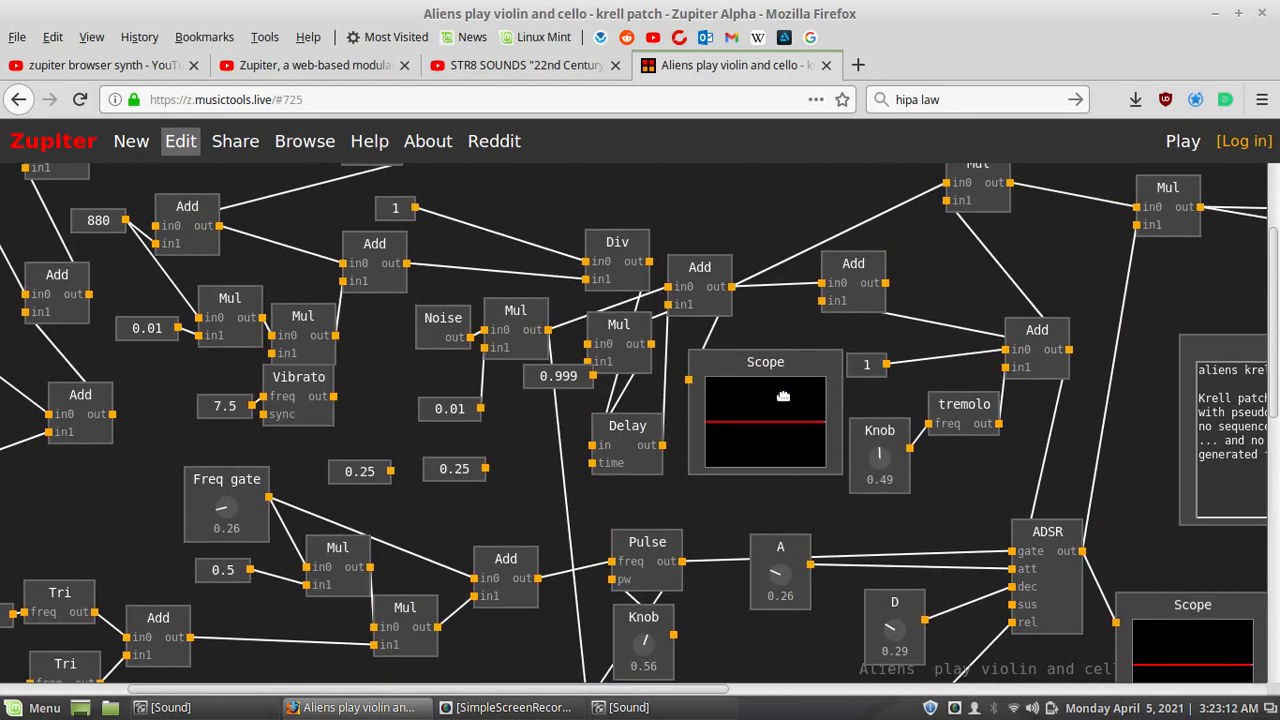
drag(519, 690, 904, 694)
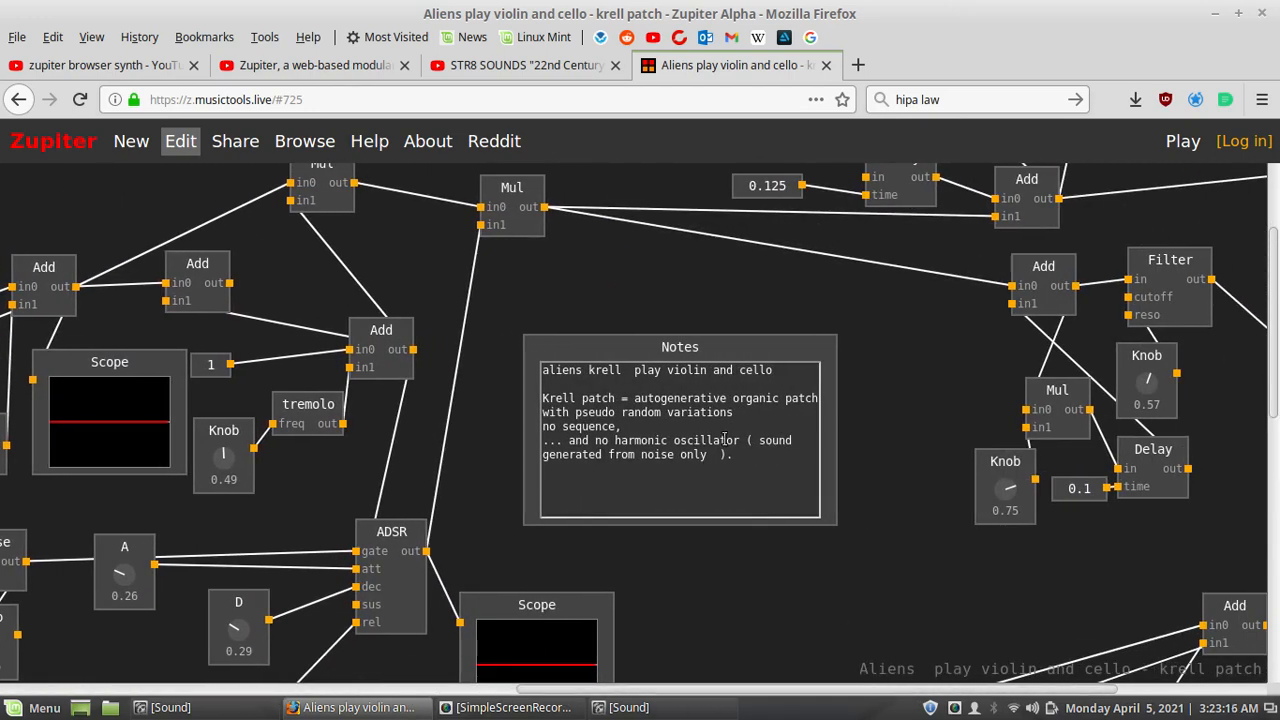
Step: Play the "Aliens play violin and cello" patch briefly while watching its noise and ADSR scopes, and stop playback
click(1182, 141)
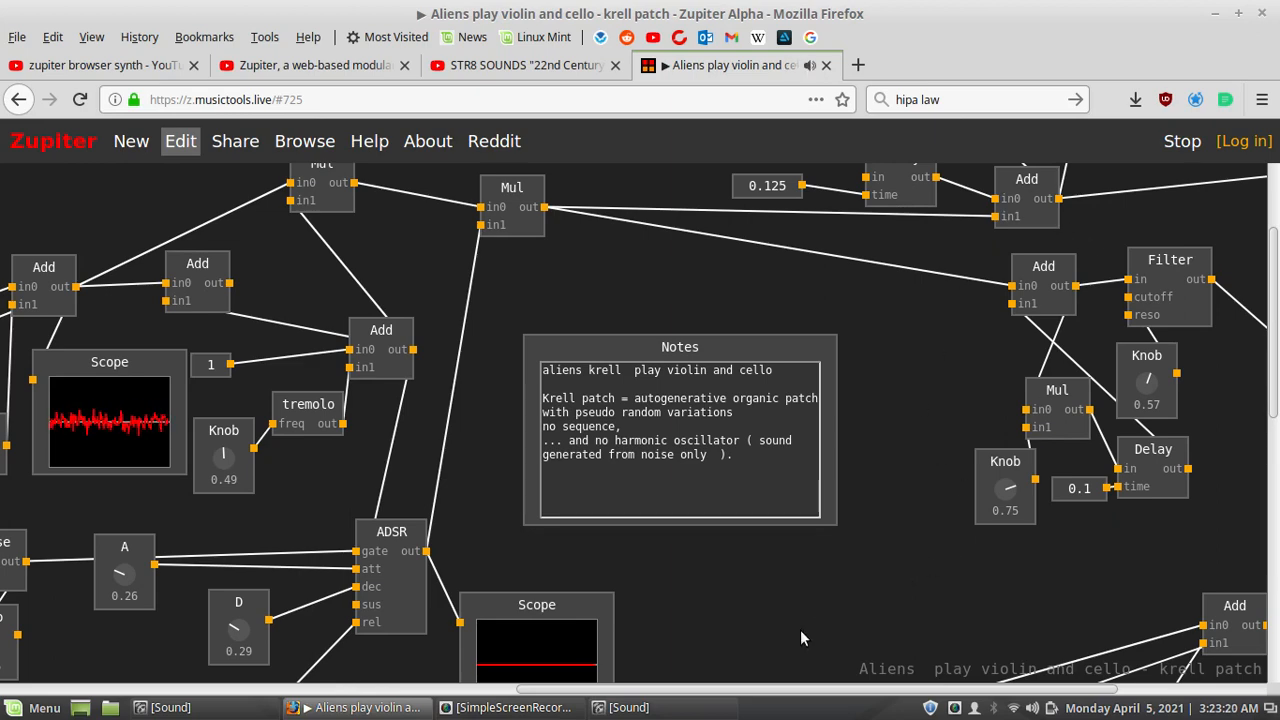
drag(770, 693, 660, 693)
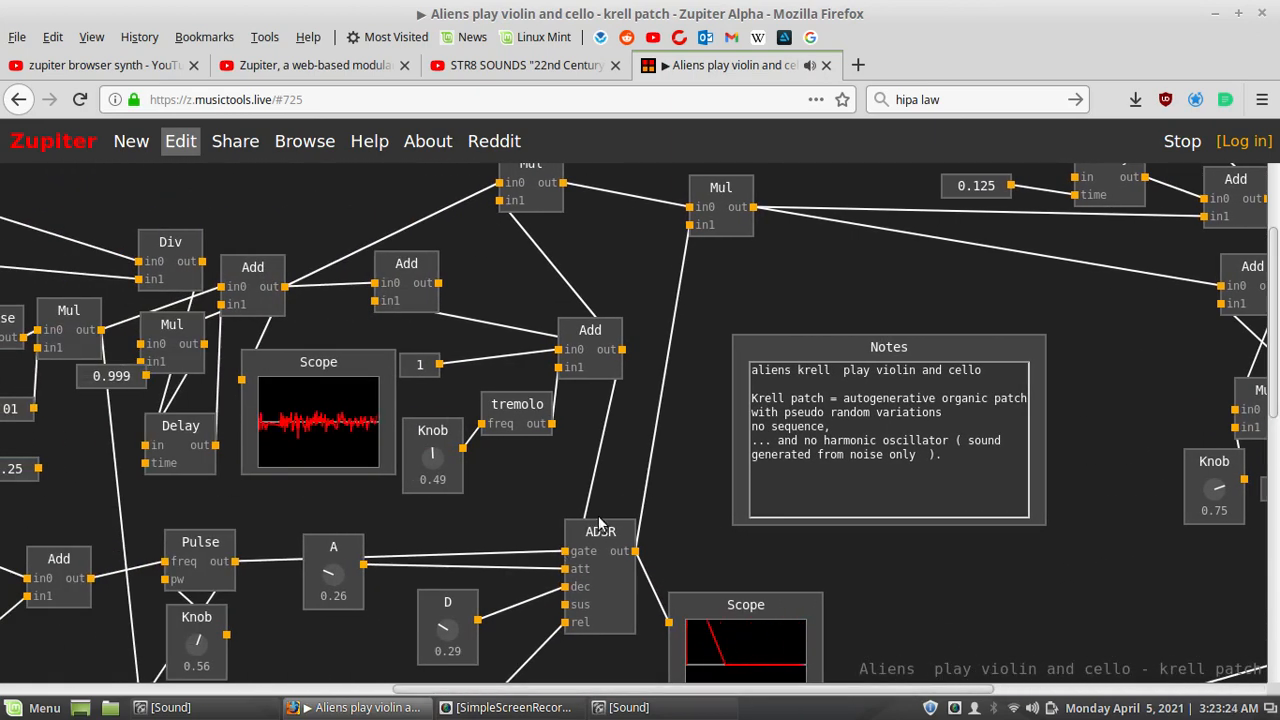
click(1167, 143)
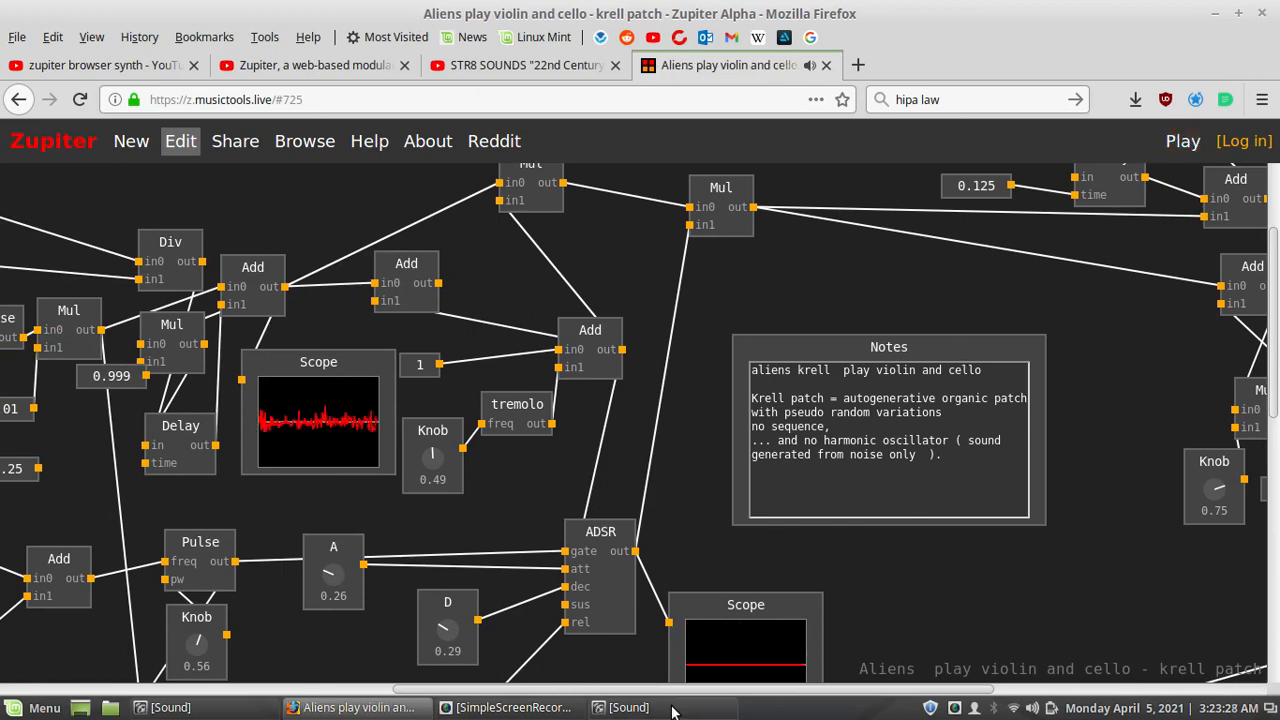
Step: Examine the krell patch's signal flow from the Pulse and Noise sources through the Violin note and Delay sections to the AudioOut
drag(686, 692, 288, 688)
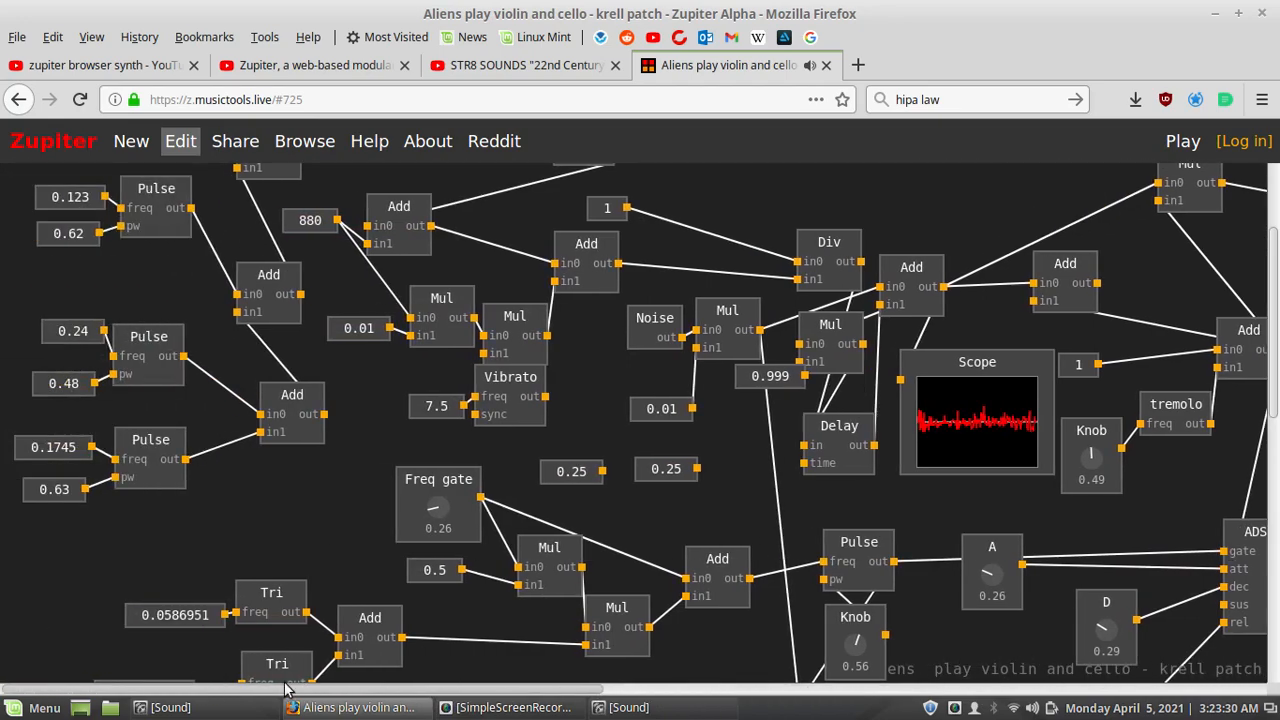
drag(378, 690, 1042, 690)
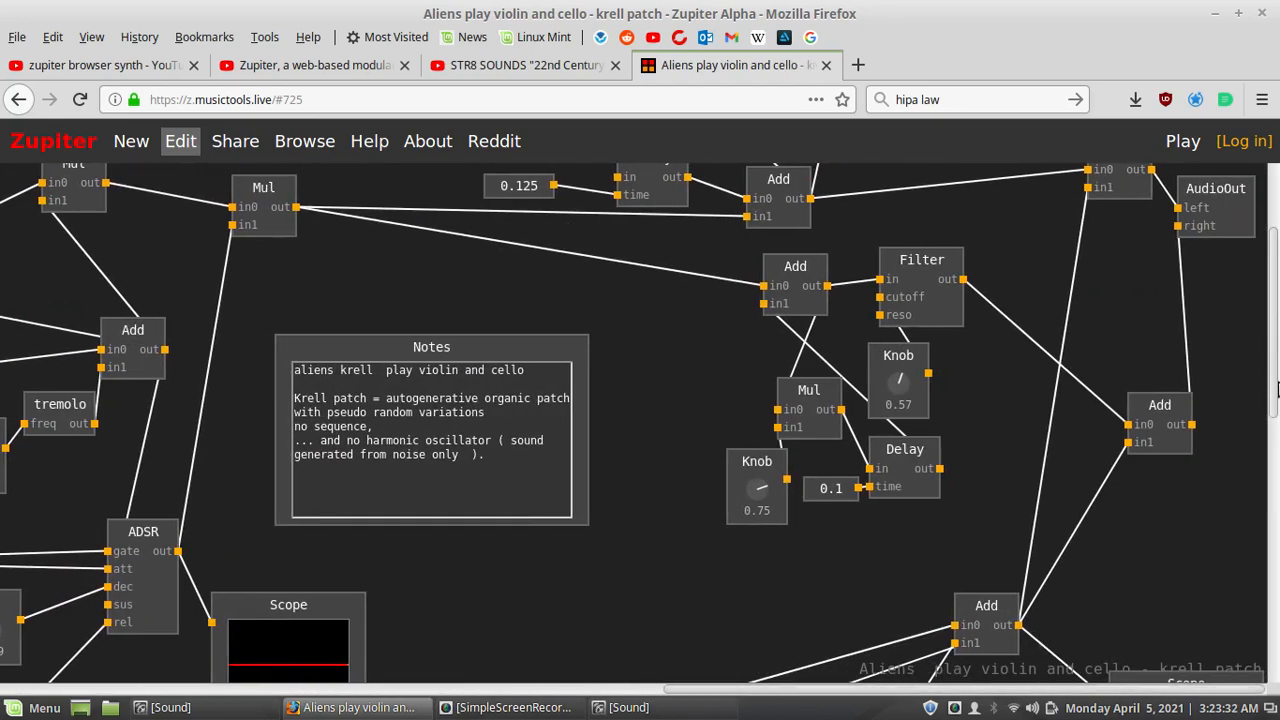
drag(1272, 365, 1260, 286)
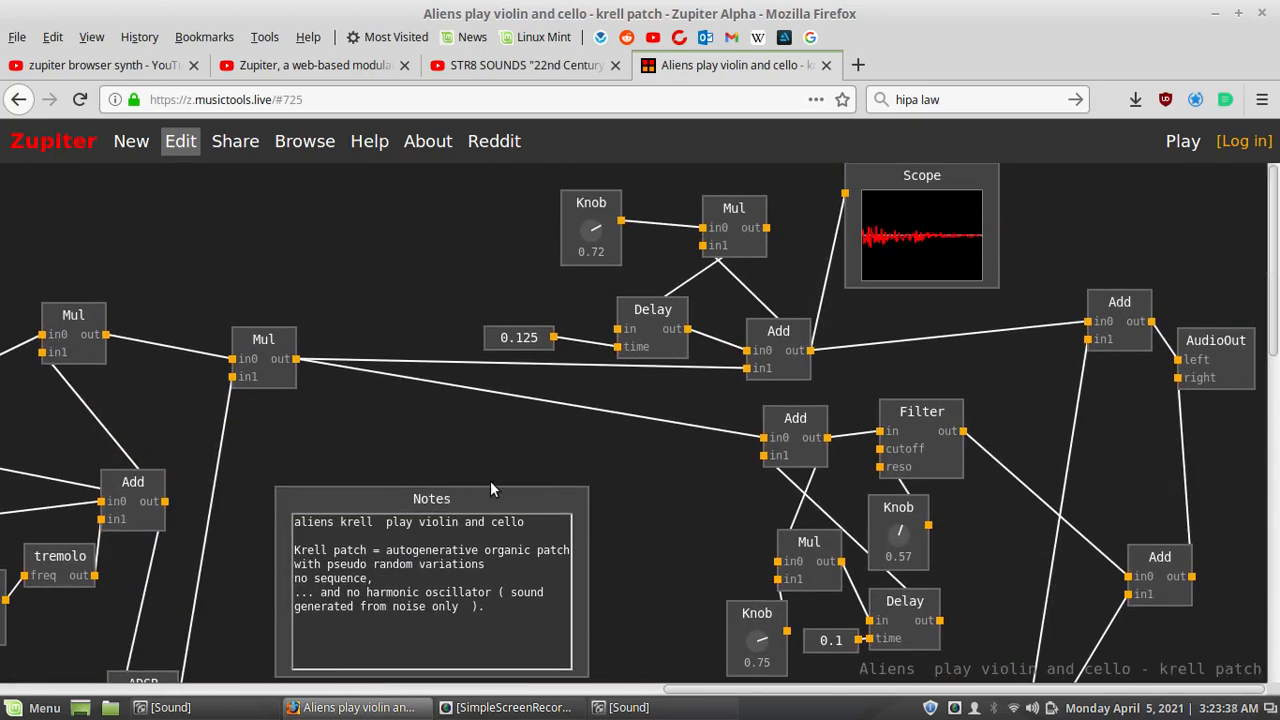
drag(837, 694, 160, 590)
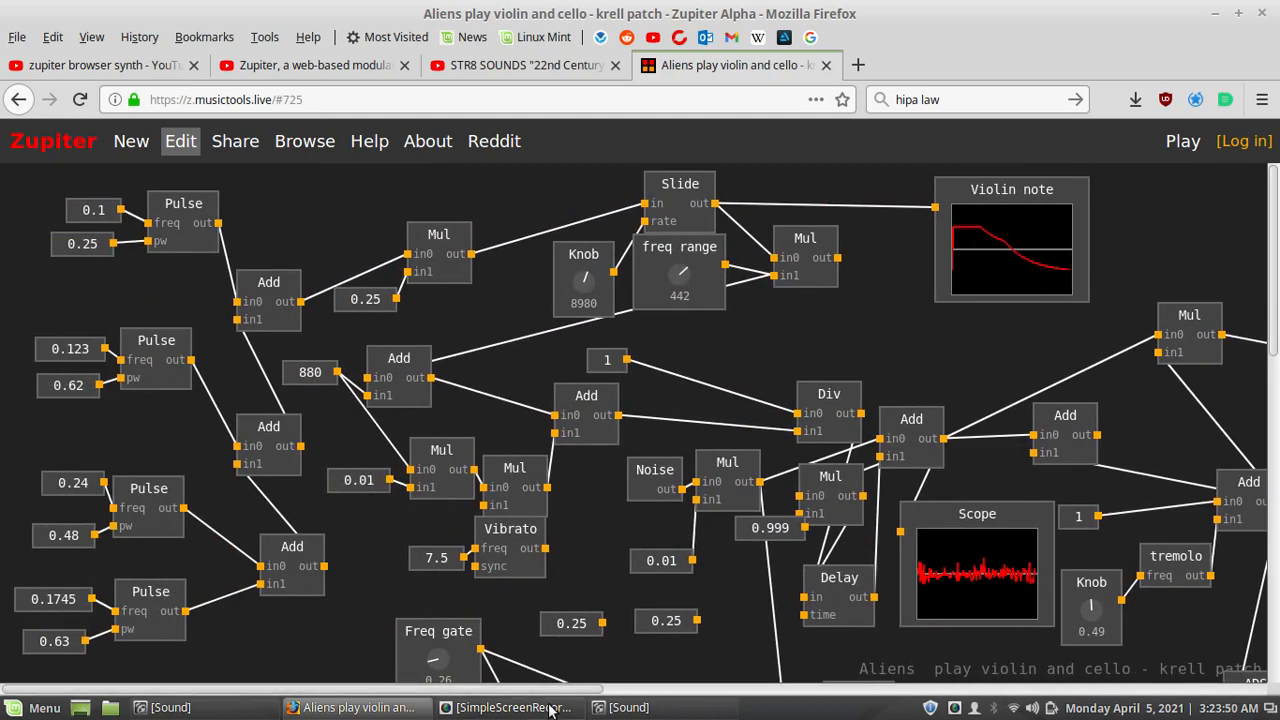
drag(545, 688, 909, 639)
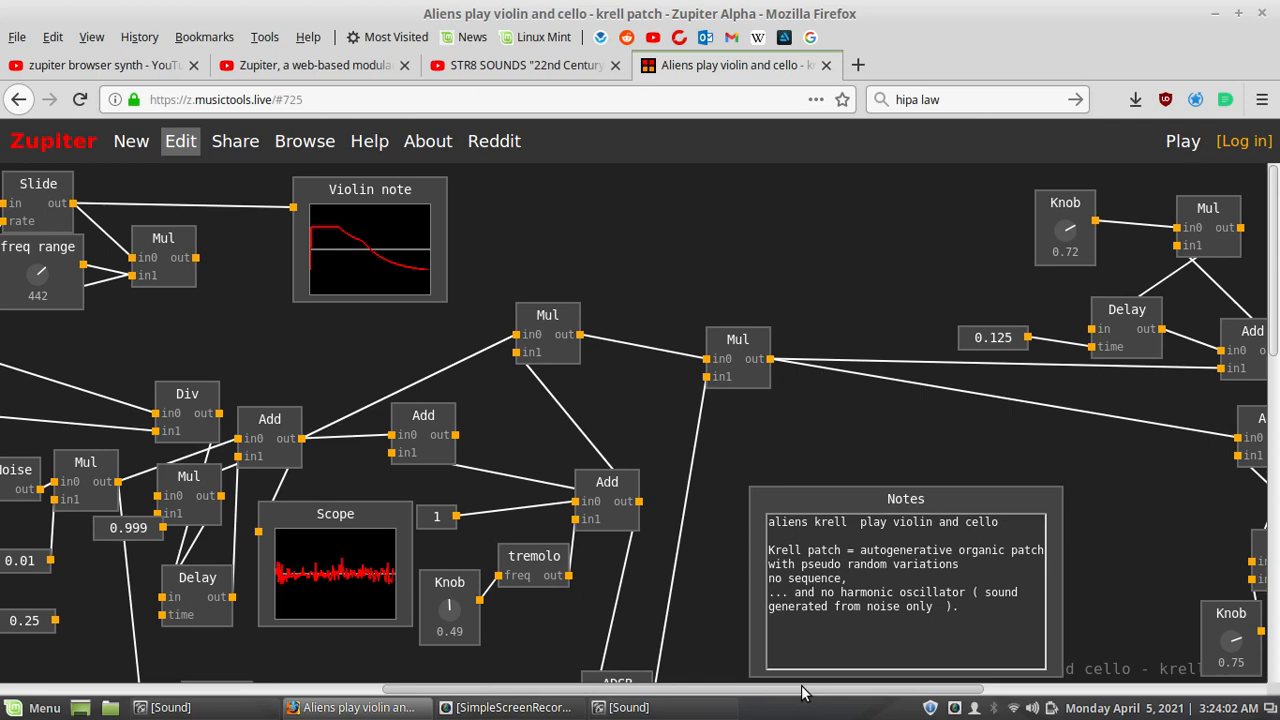
drag(798, 690, 1123, 638)
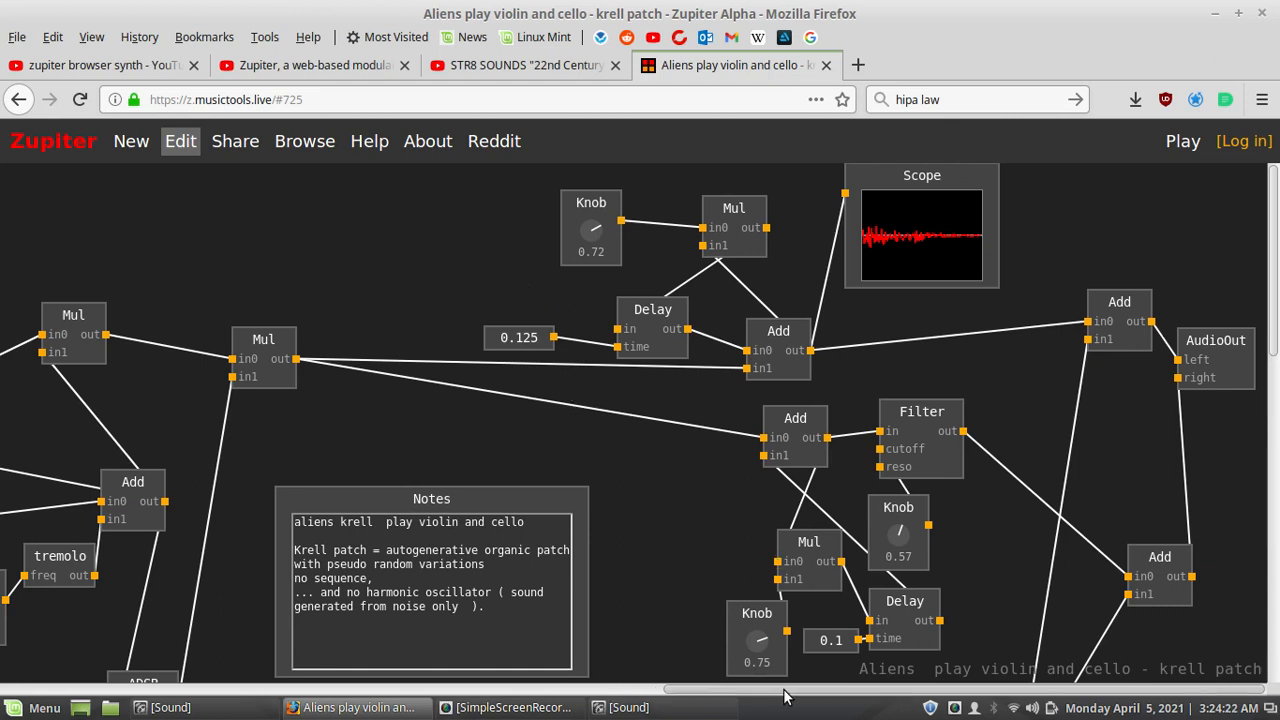
drag(786, 692, 235, 718)
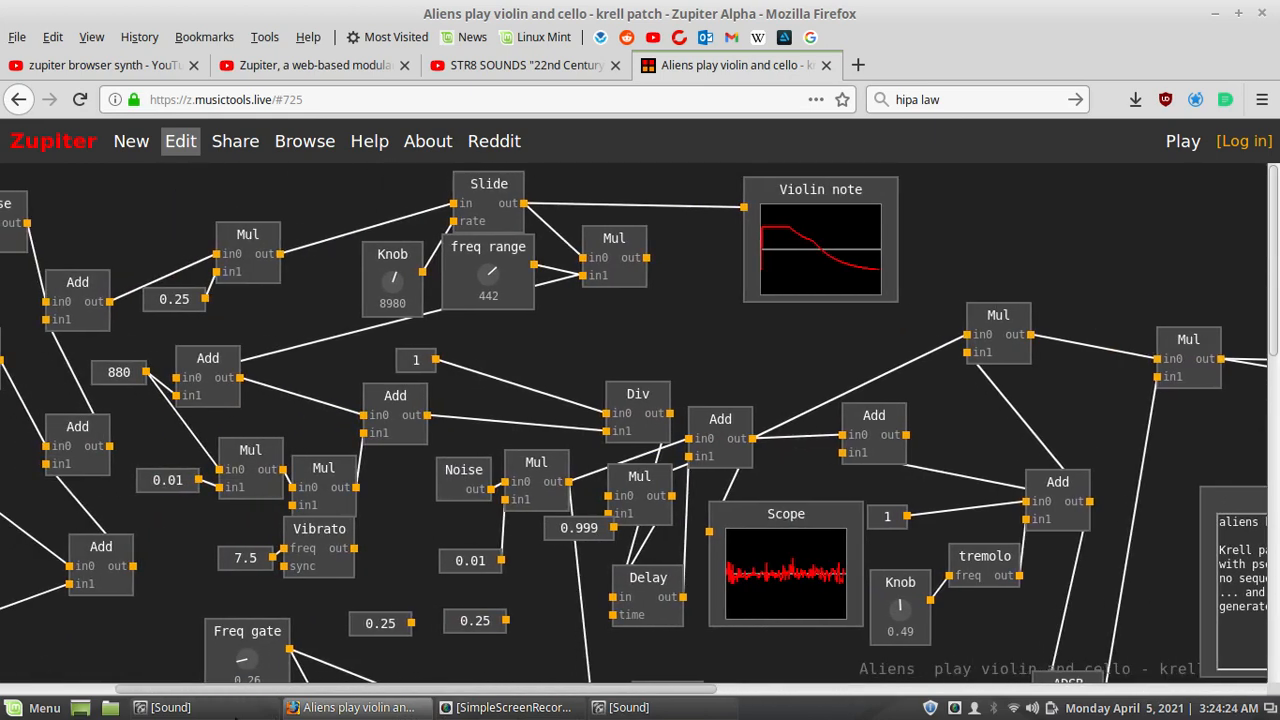